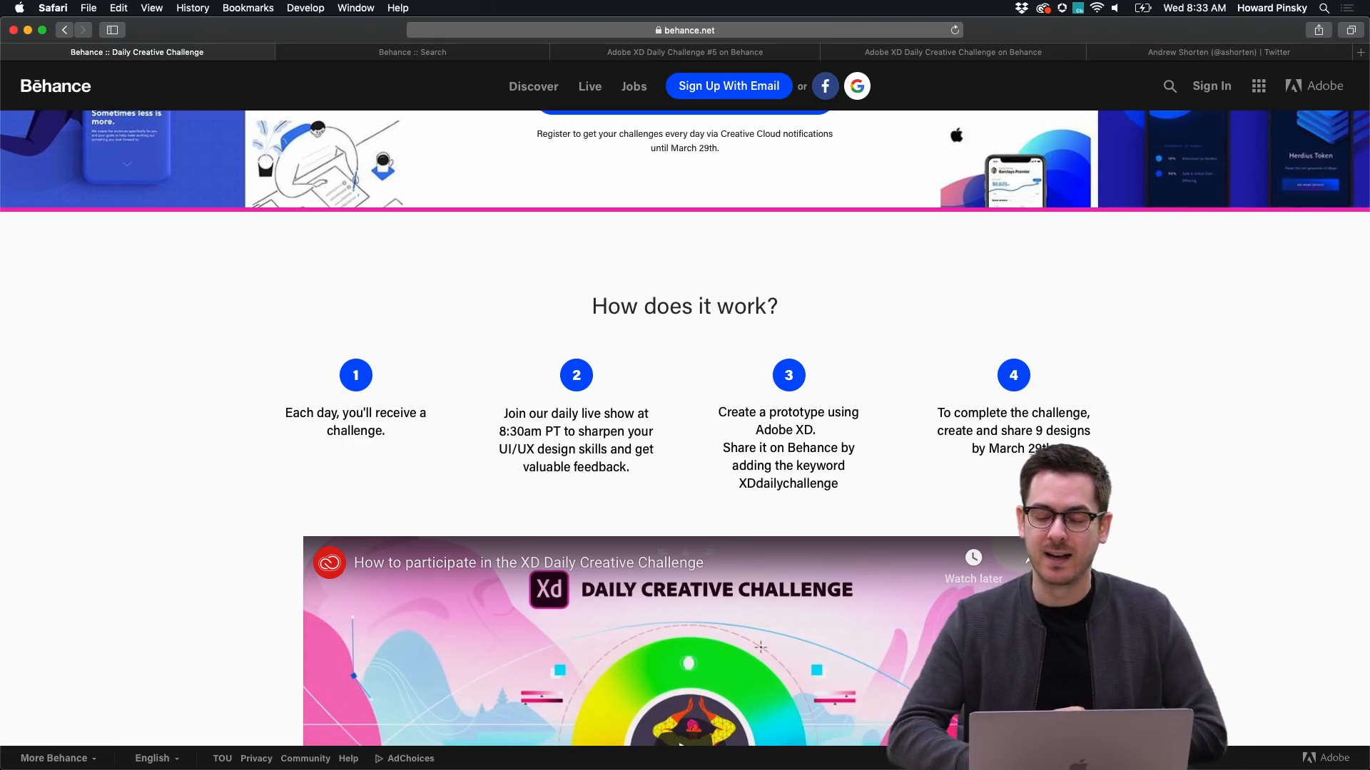
Look over the challenge page's Next Steps section and switch to Slack to review the challenge #6 and #7 posts in the announcements channel.
scroll(685, 428, down, 15)
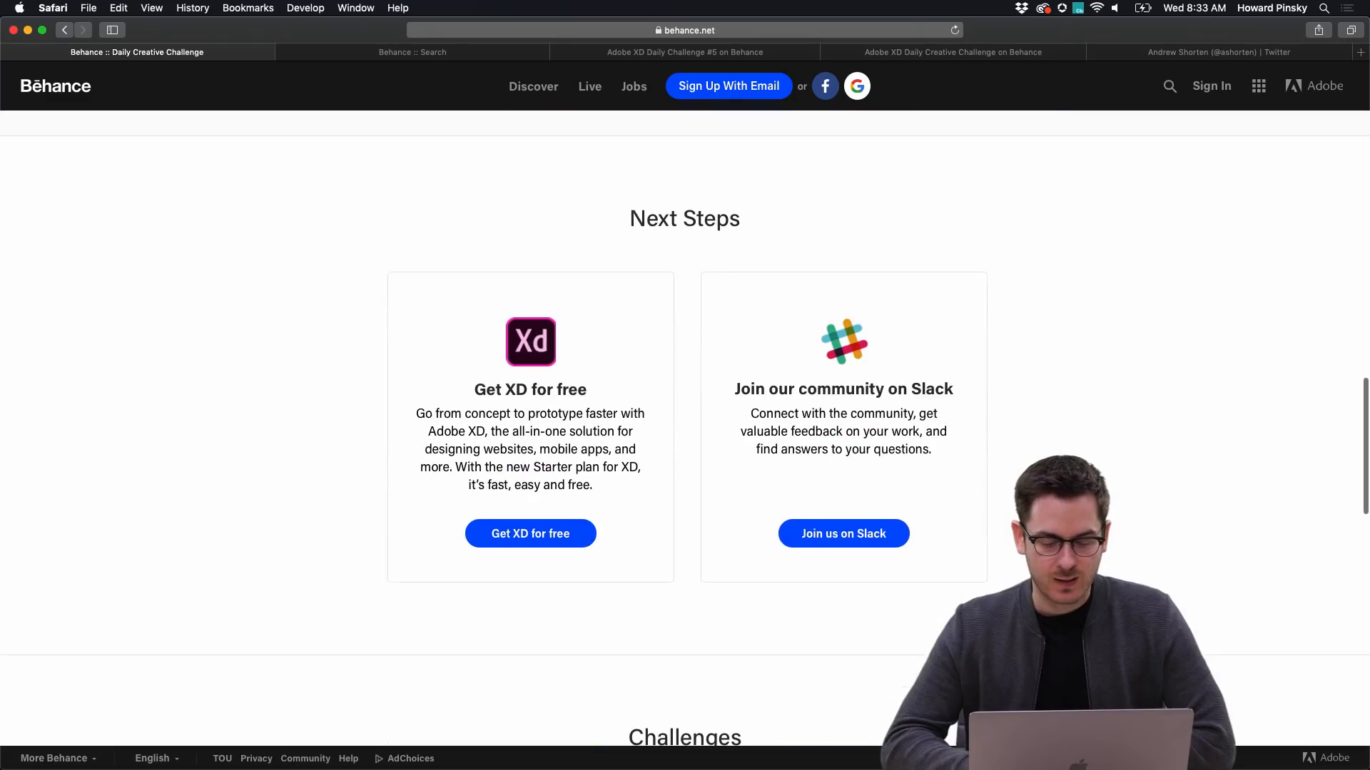
scroll(624, 407, down, 1)
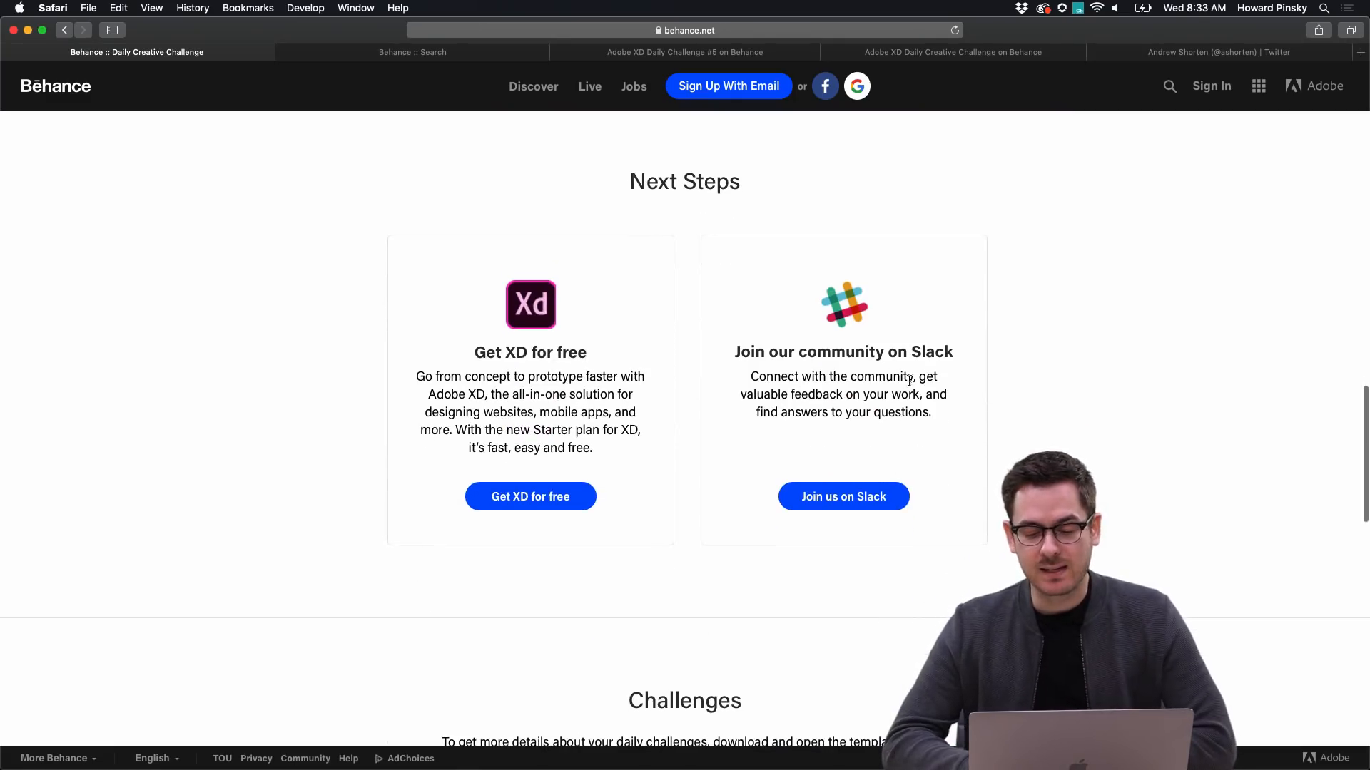
key(super+Tab)
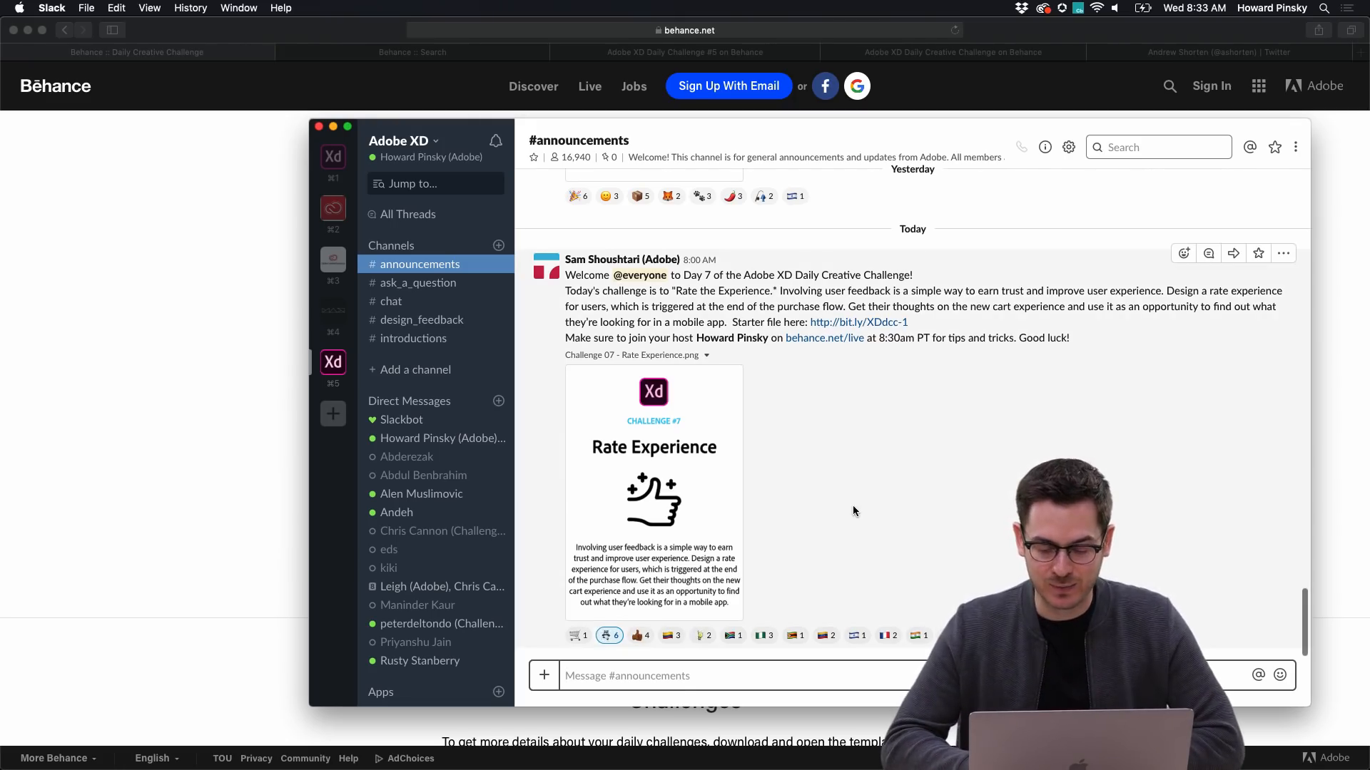
scroll(678, 373, up, 3)
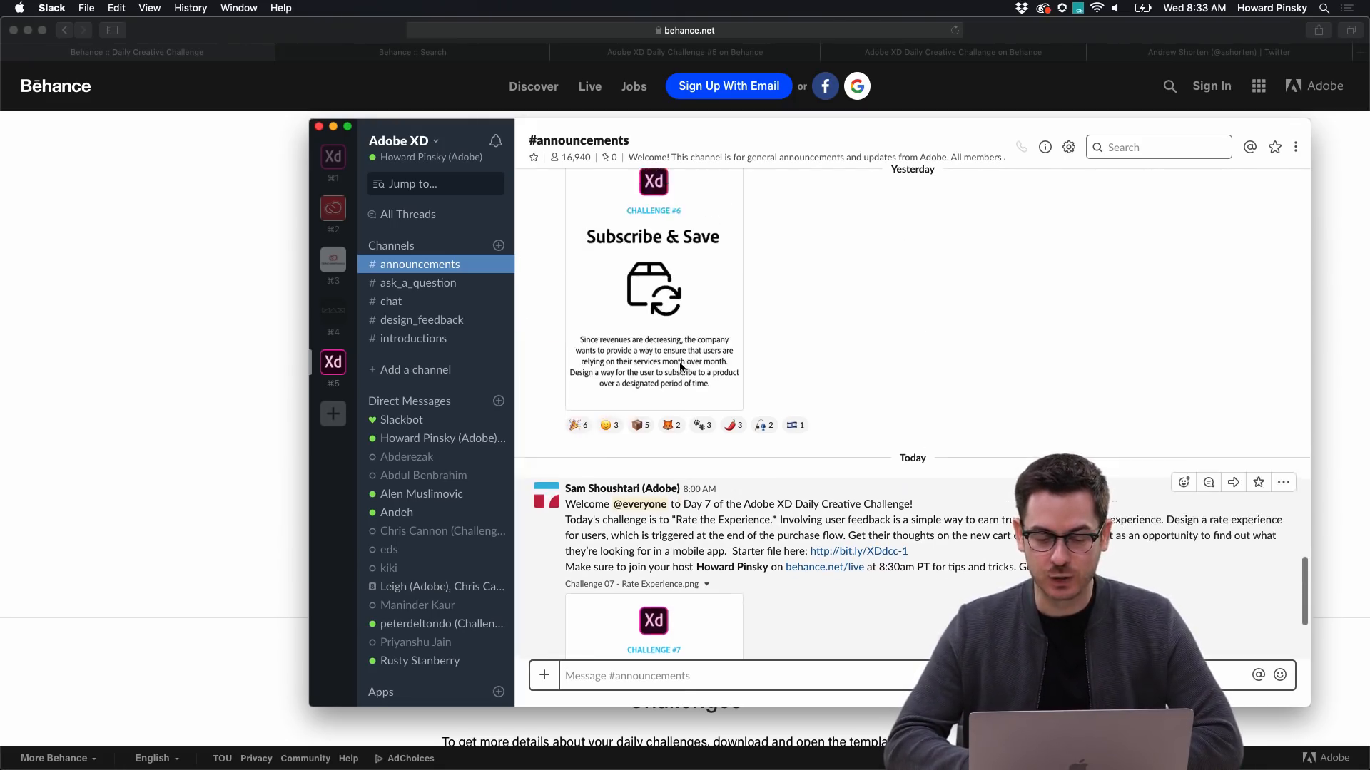
scroll(679, 367, down, 3)
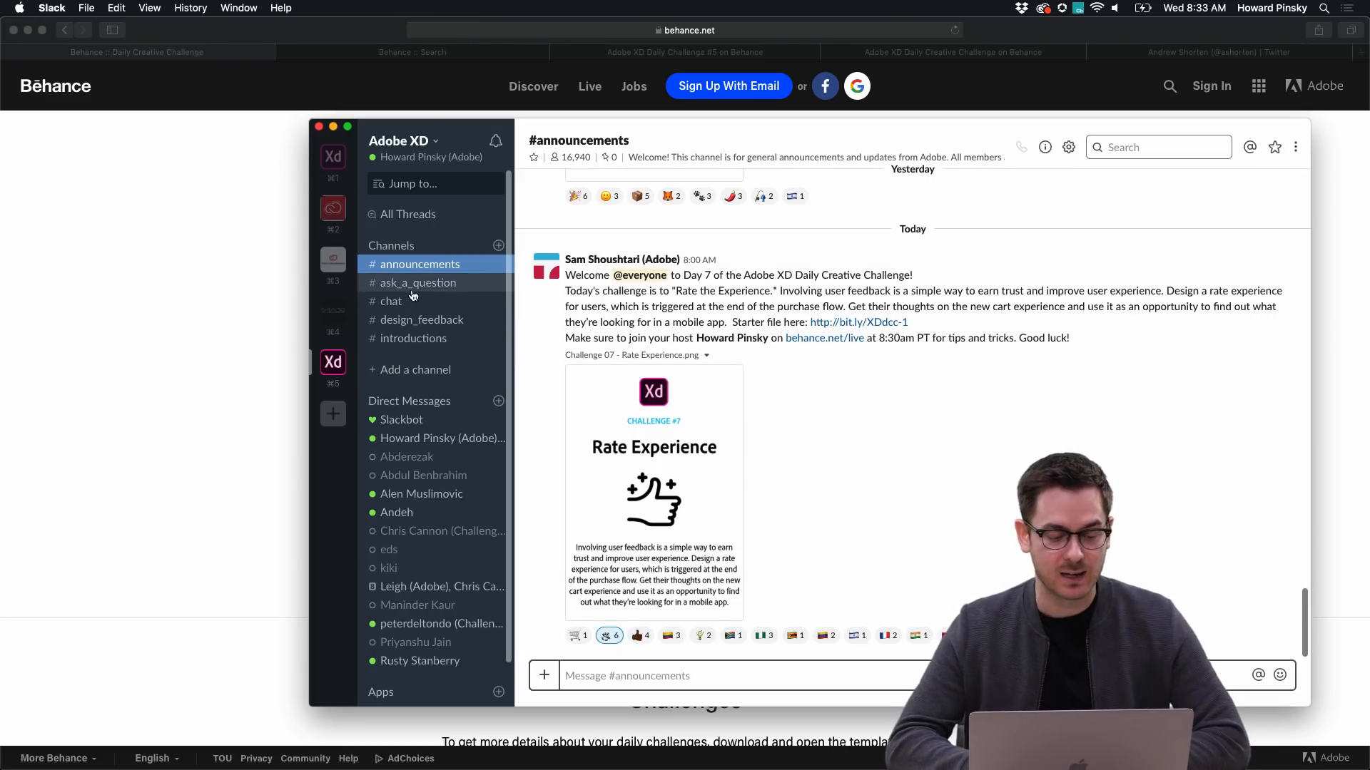
Open the design_feedback channel and watch the shared video XDDailyCreativeChallenge_Day_4_5_6.mp4 in full screen, returning to the channel when done.
click(421, 321)
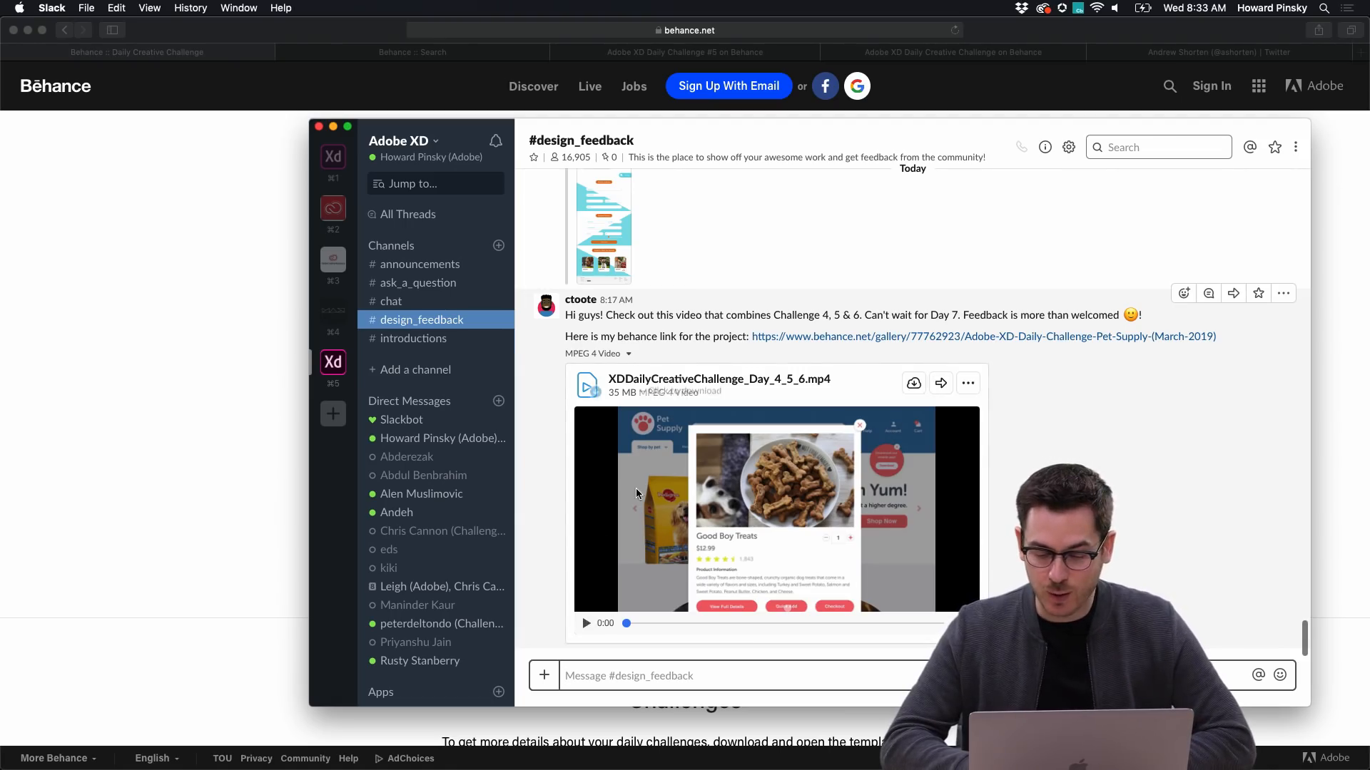
click(588, 620)
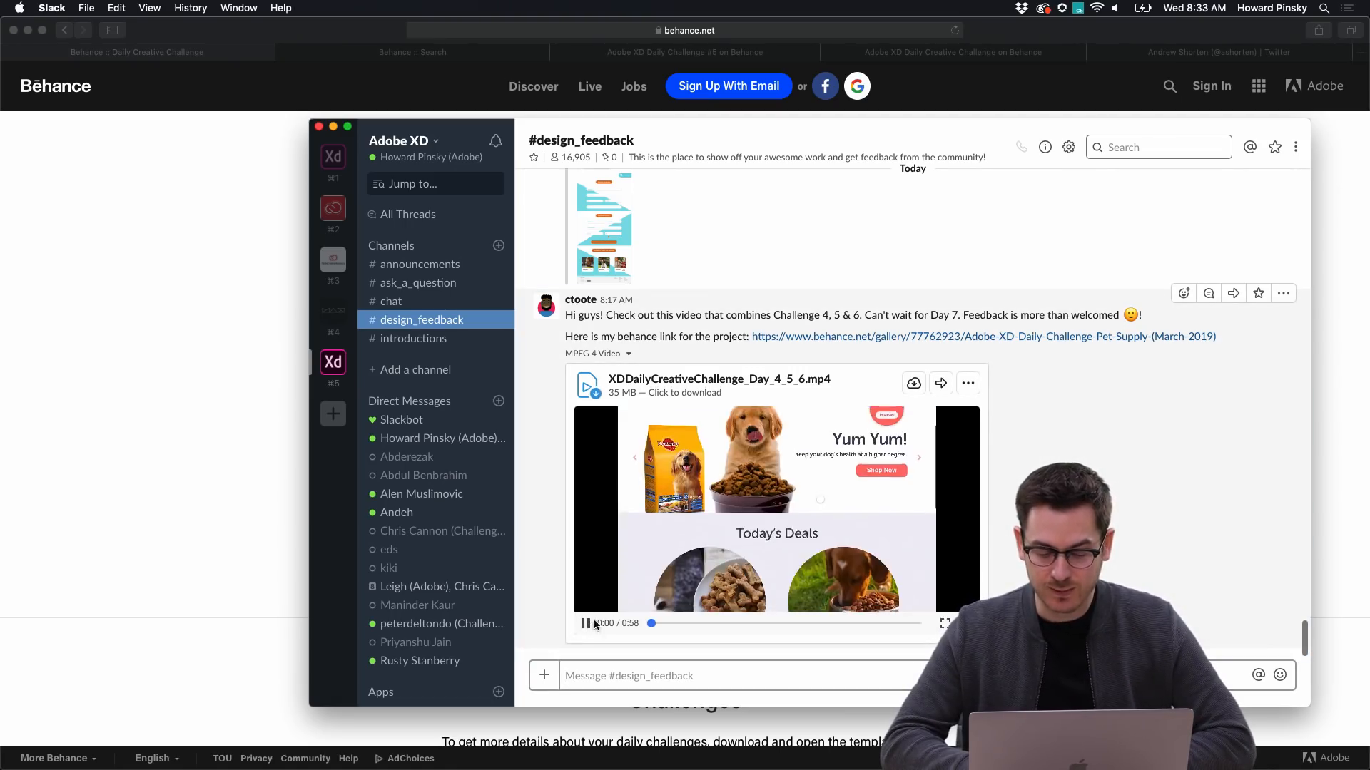
click(945, 624)
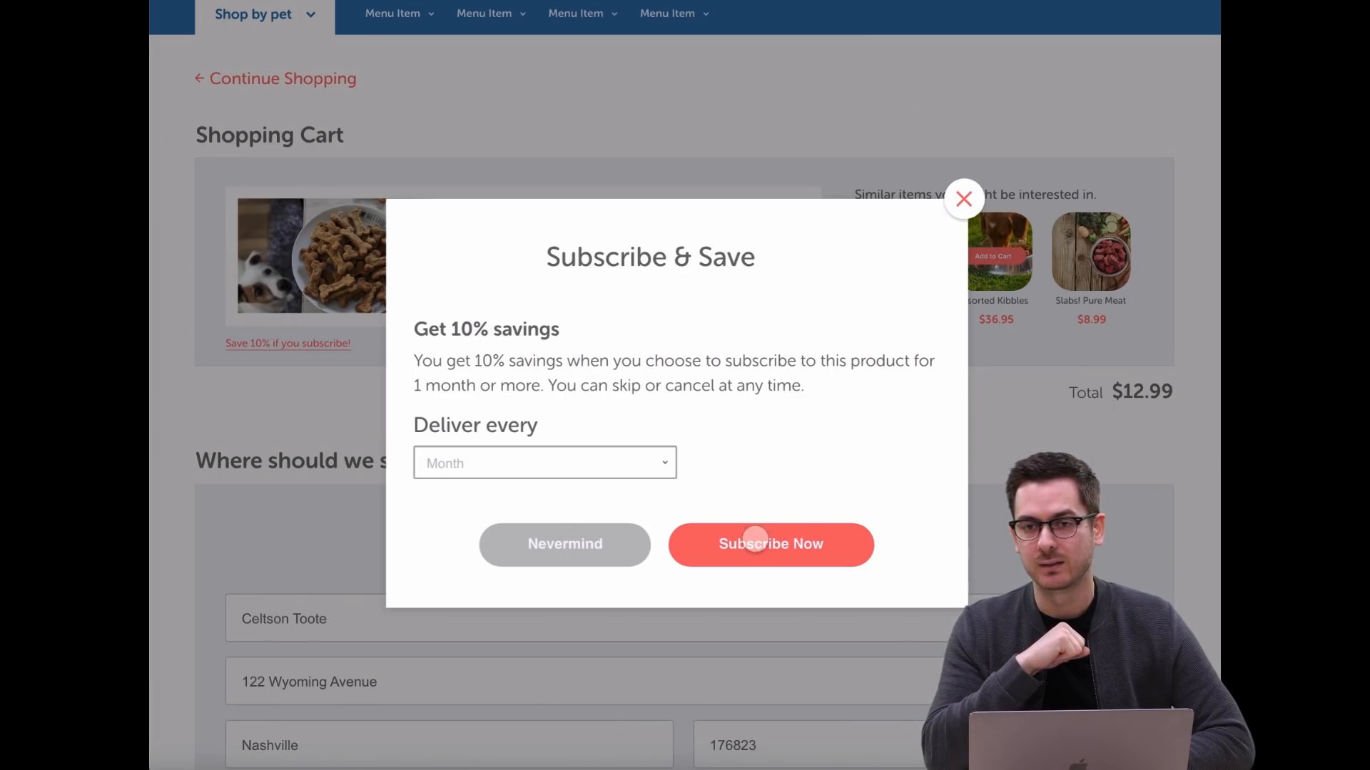
key(Escape)
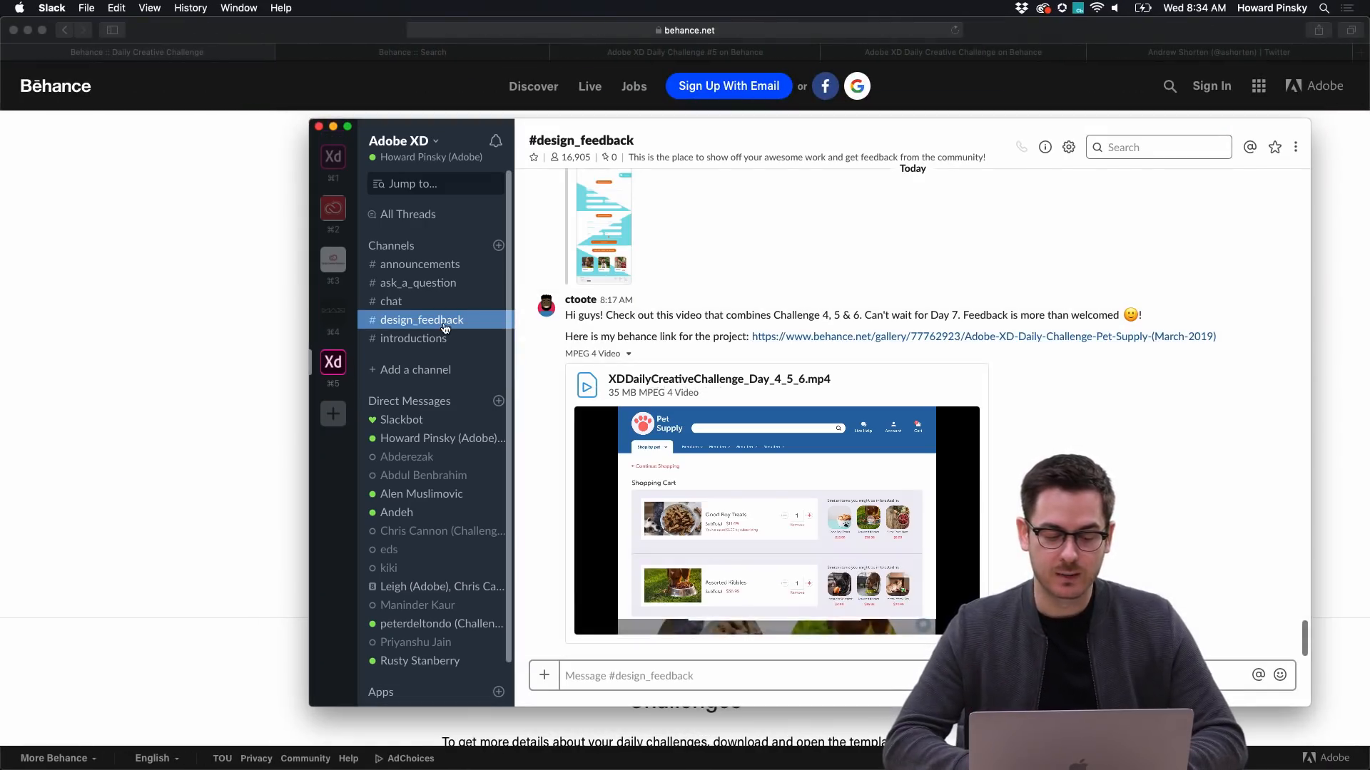
mouse_move(584, 632)
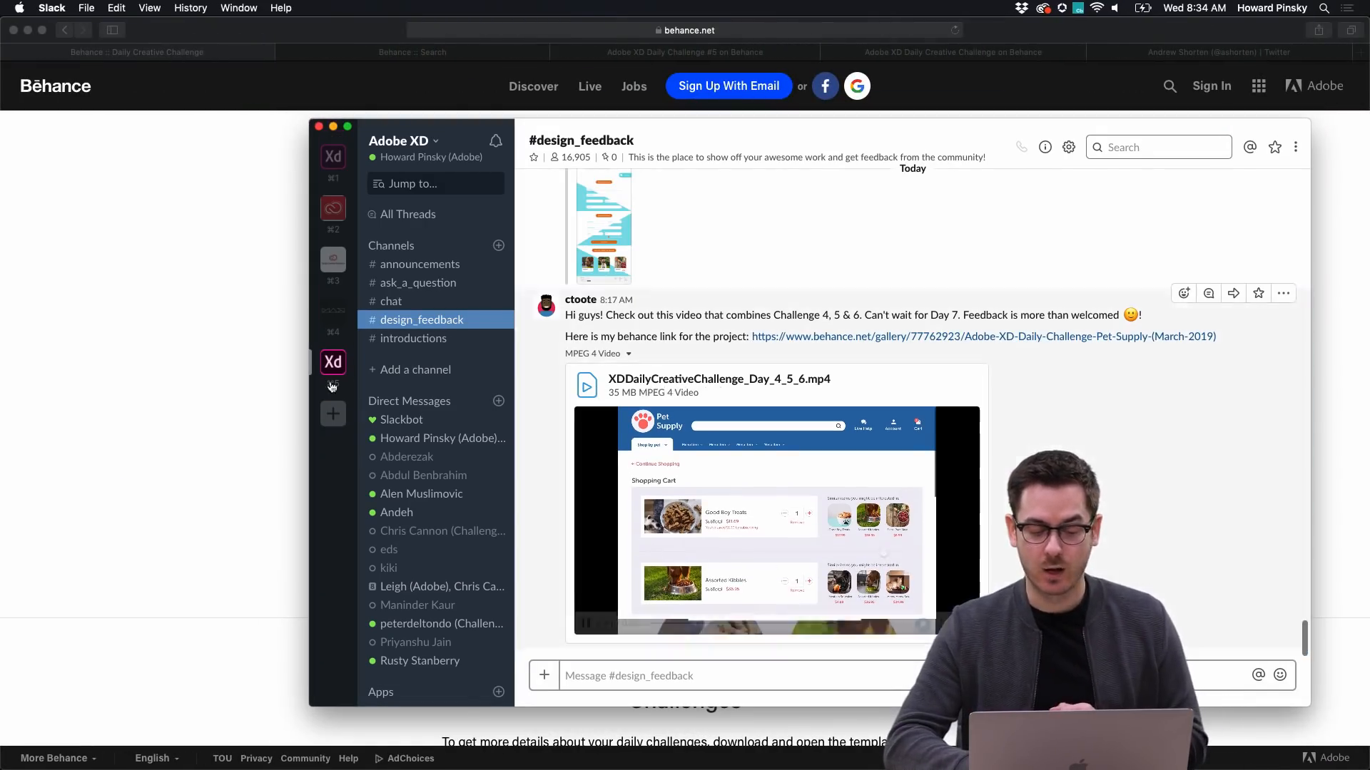
Switch back to Safari and examine the Adobe XD Daily Challenge #5 project's opening images, including the product-added dialog.
click(199, 211)
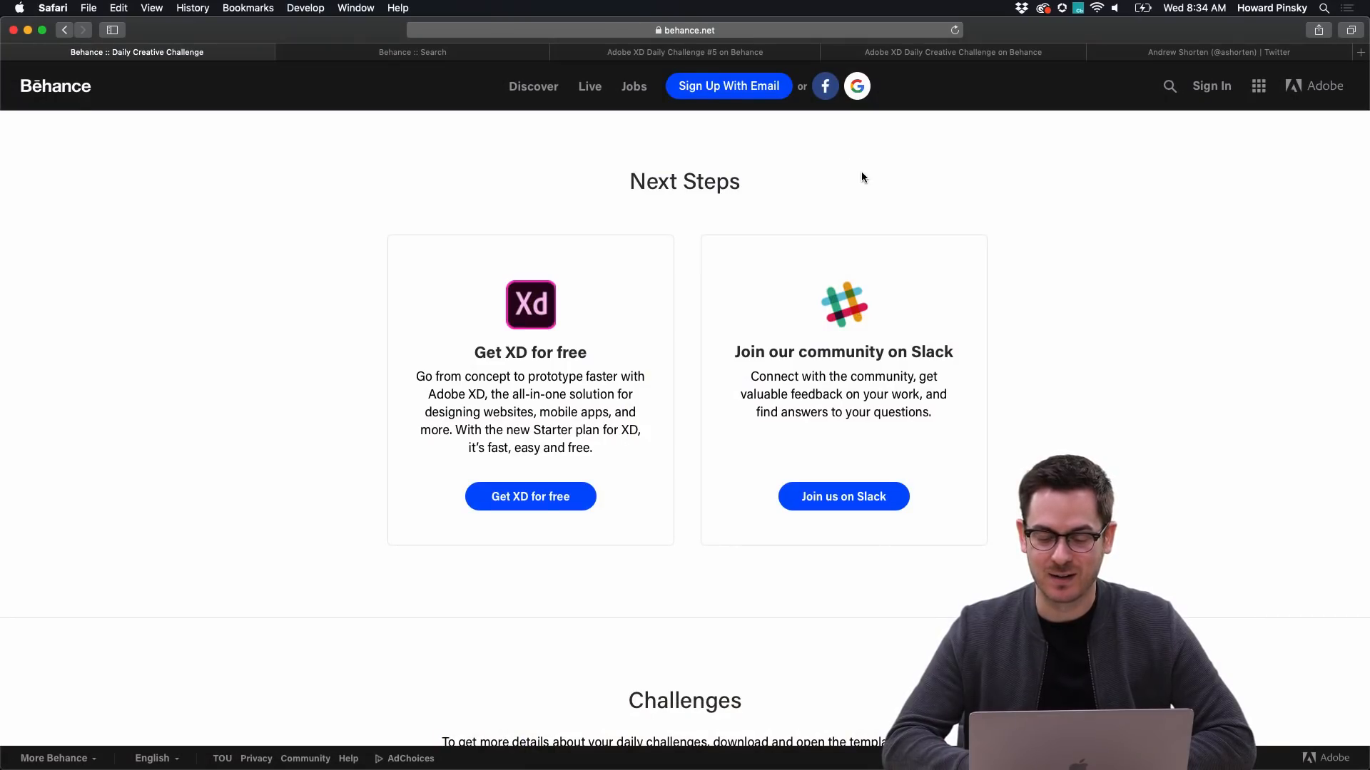
click(672, 53)
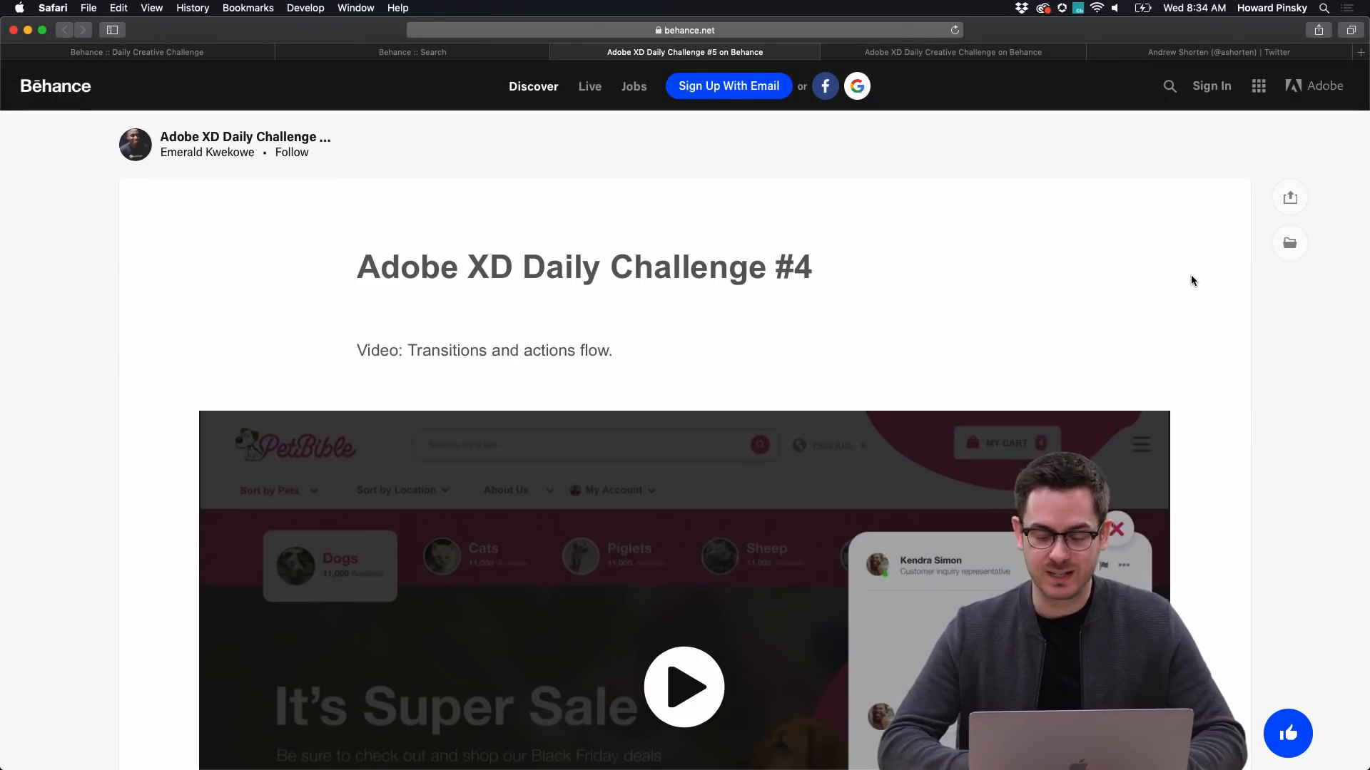
scroll(1191, 281, down, 10)
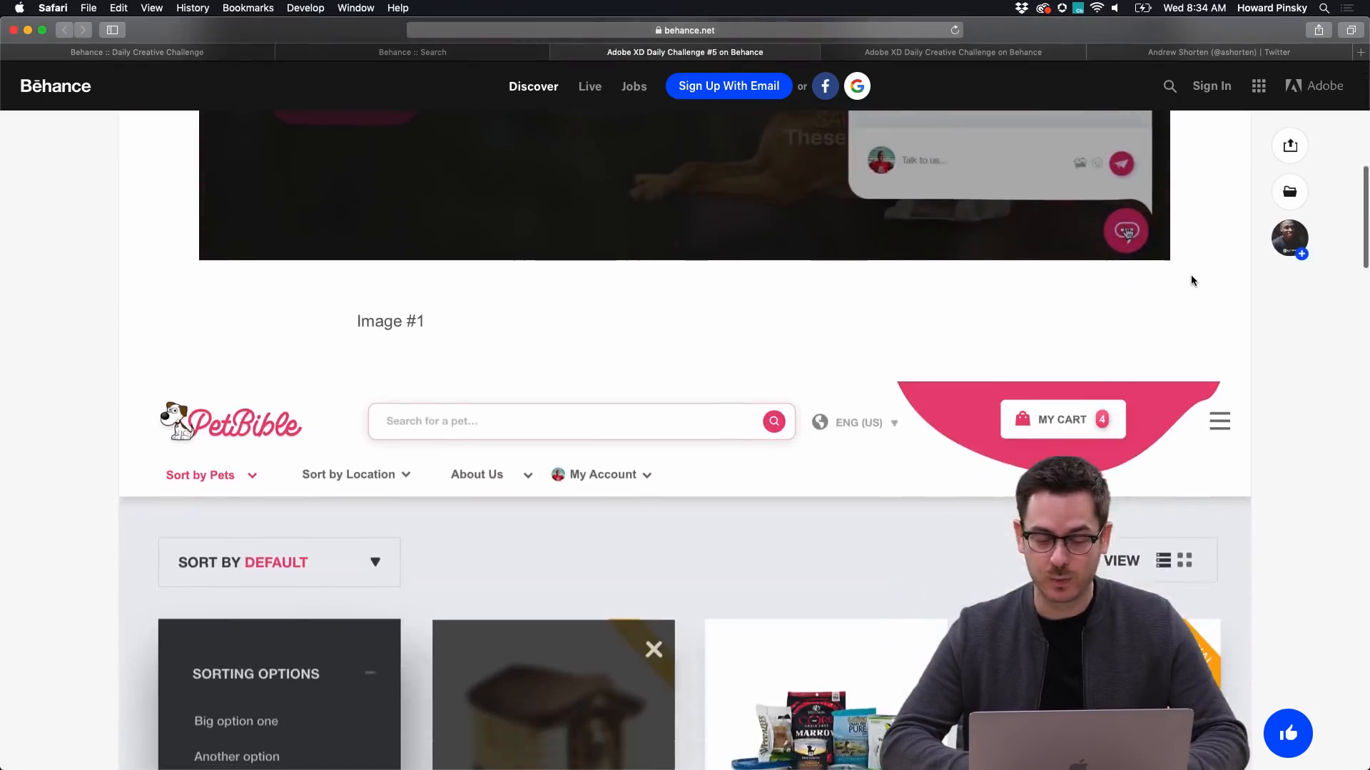
scroll(1192, 280, down, 15)
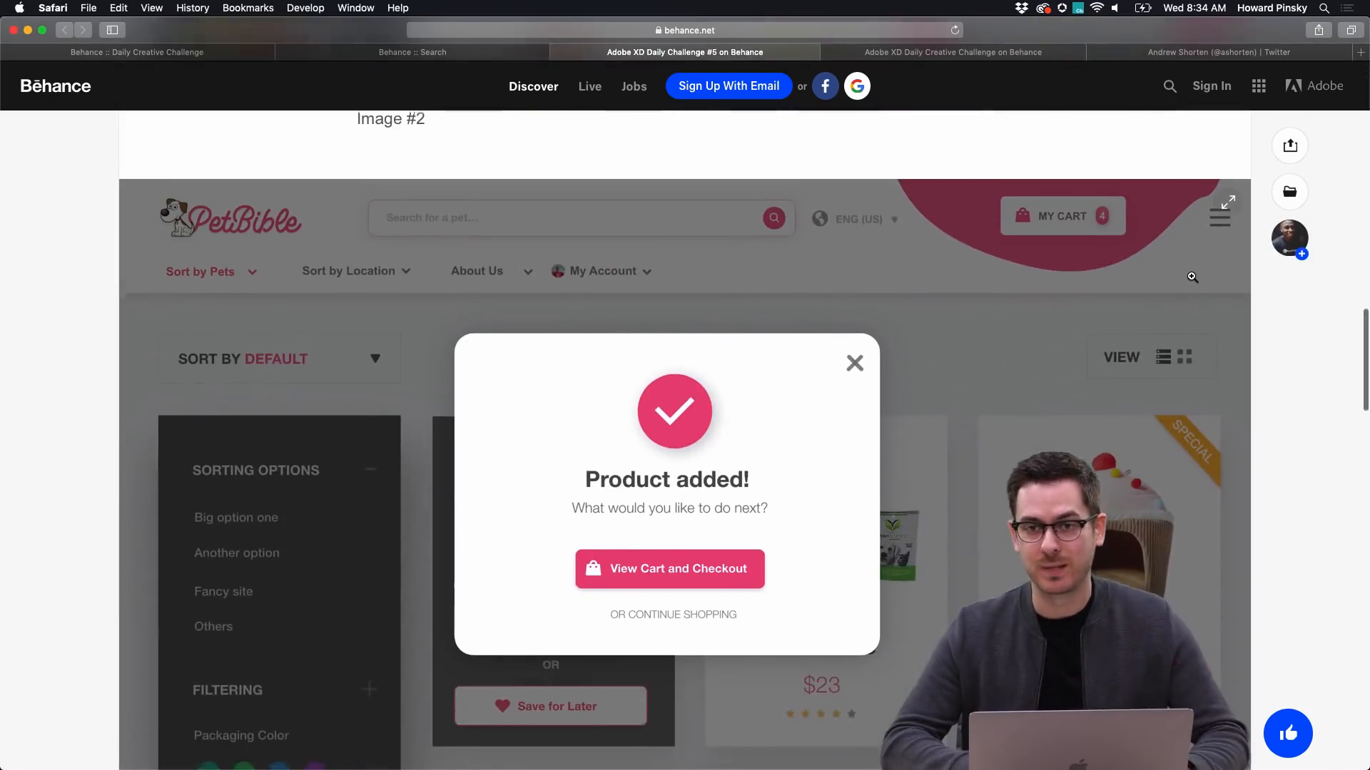
scroll(1286, 331, down, 6)
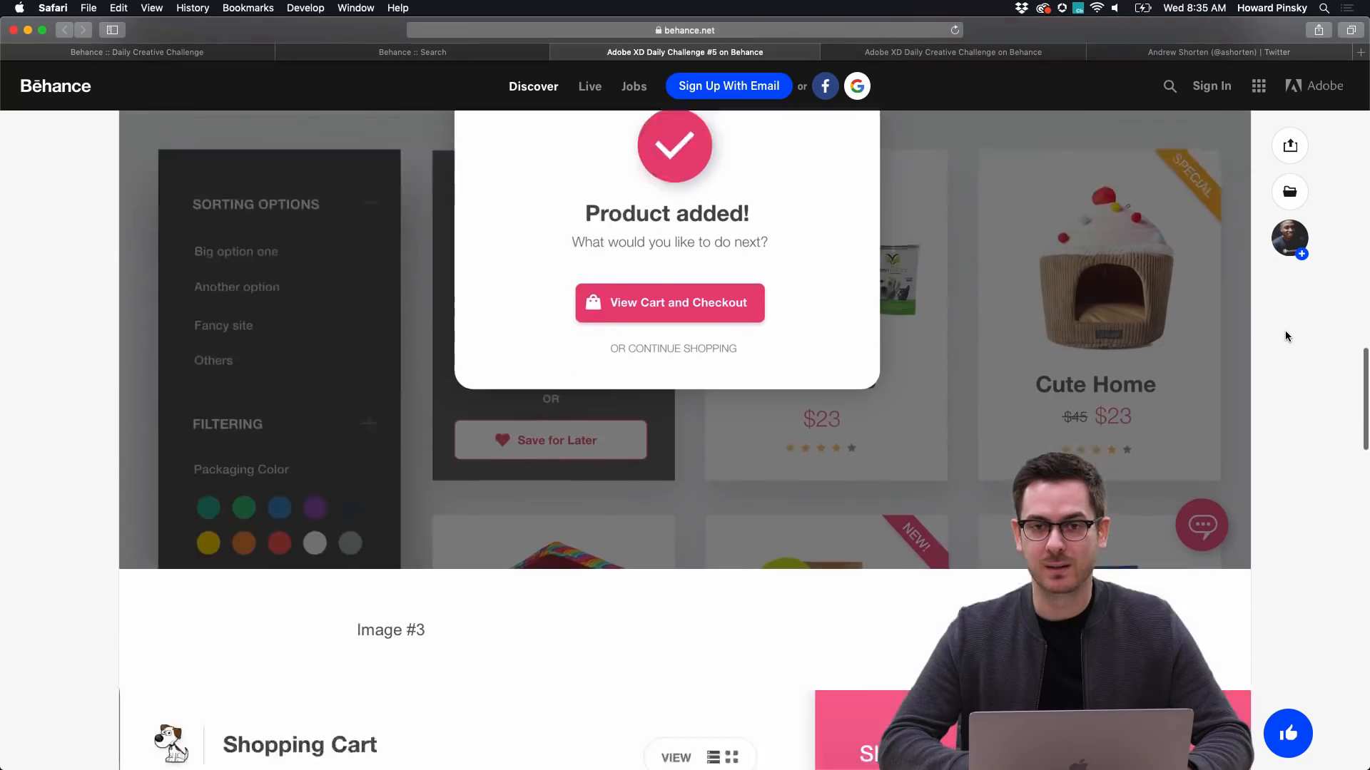
Examine the shopping cart and shipping details design under Image #3, and close the project page.
scroll(1285, 331, down, 10)
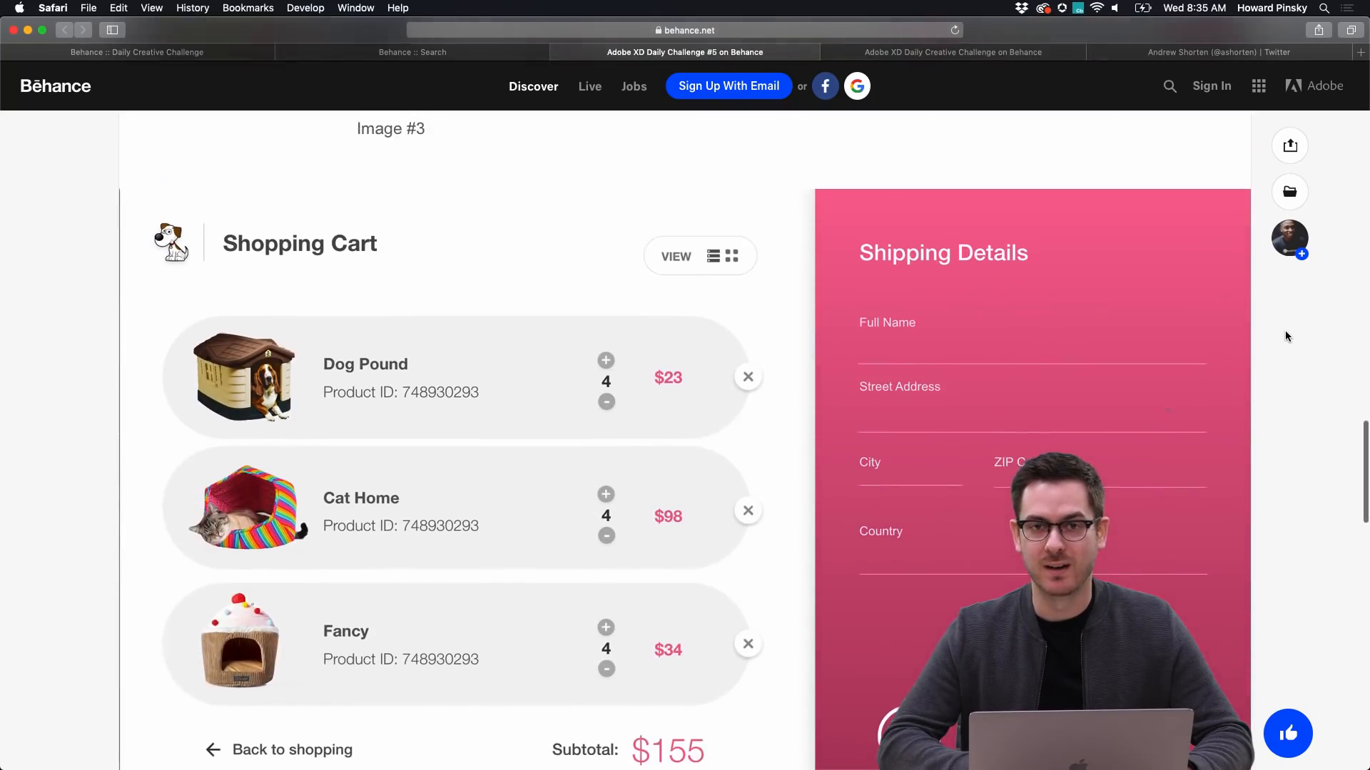
scroll(1286, 332, down, 2)
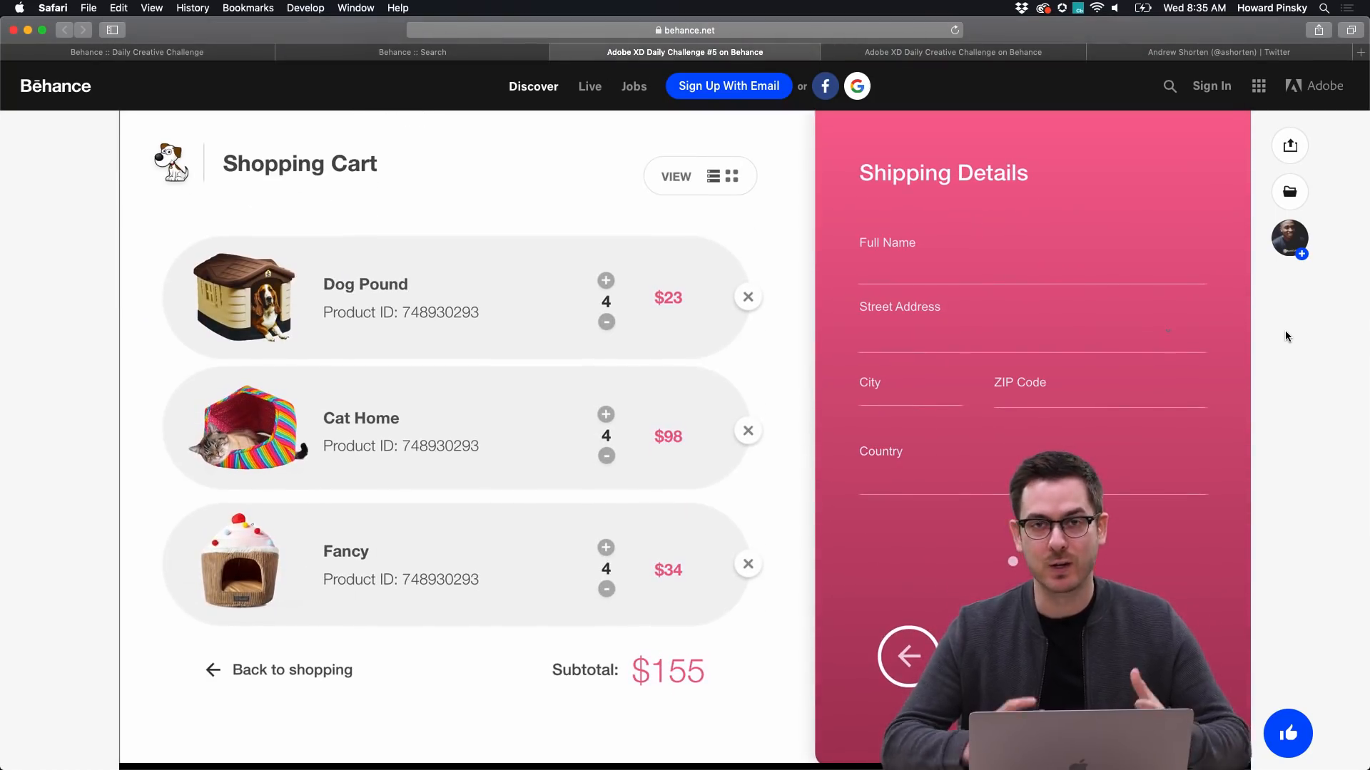
scroll(1285, 332, down, 3)
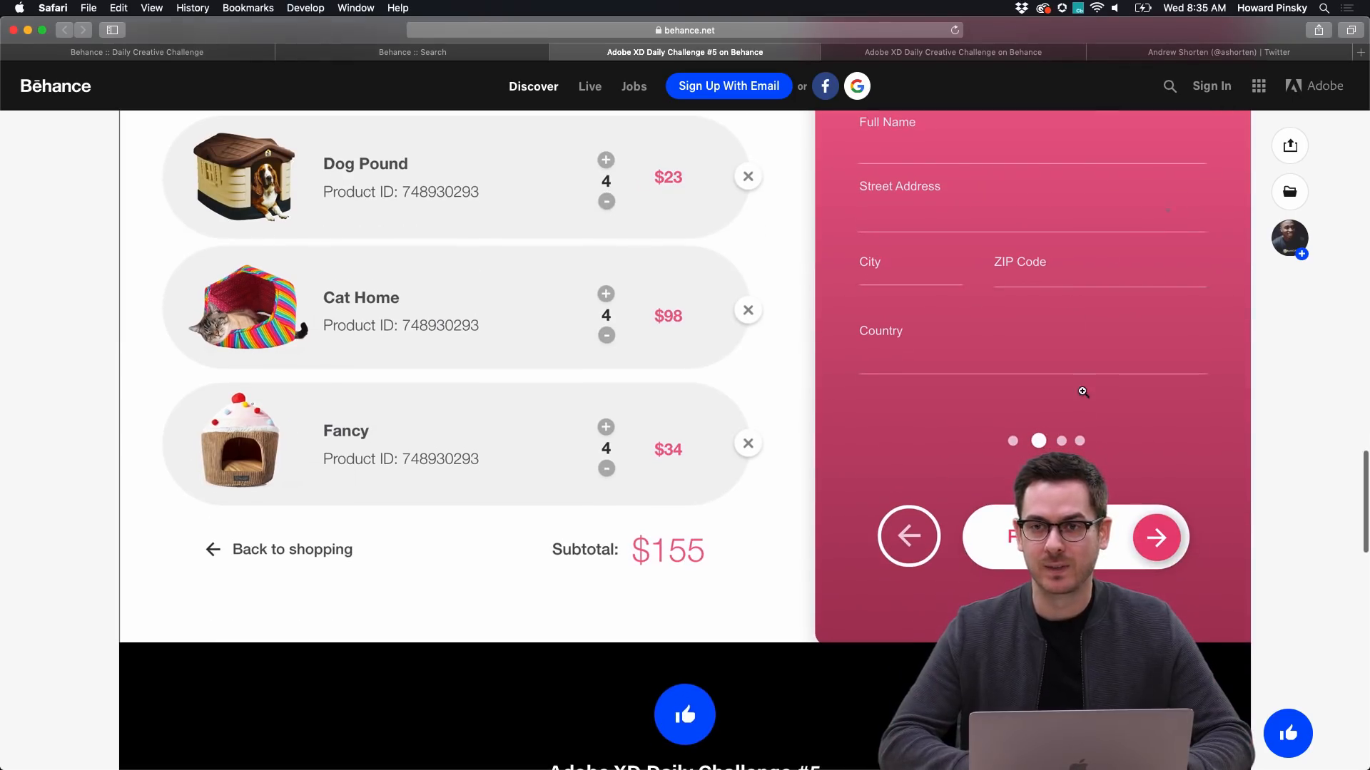
scroll(1098, 335, up, 5)
scroll(1116, 325, down, 10)
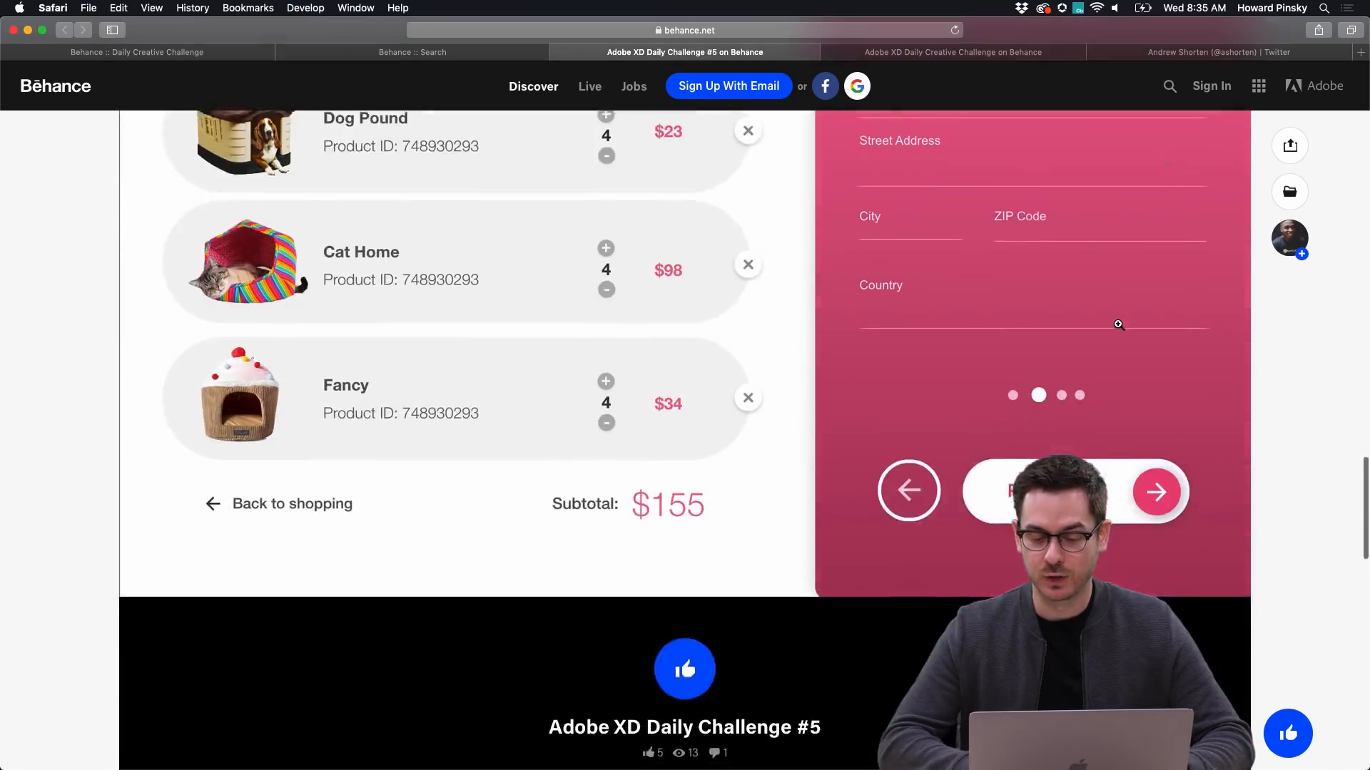
scroll(1117, 325, down, 7)
scroll(1118, 325, up, 20)
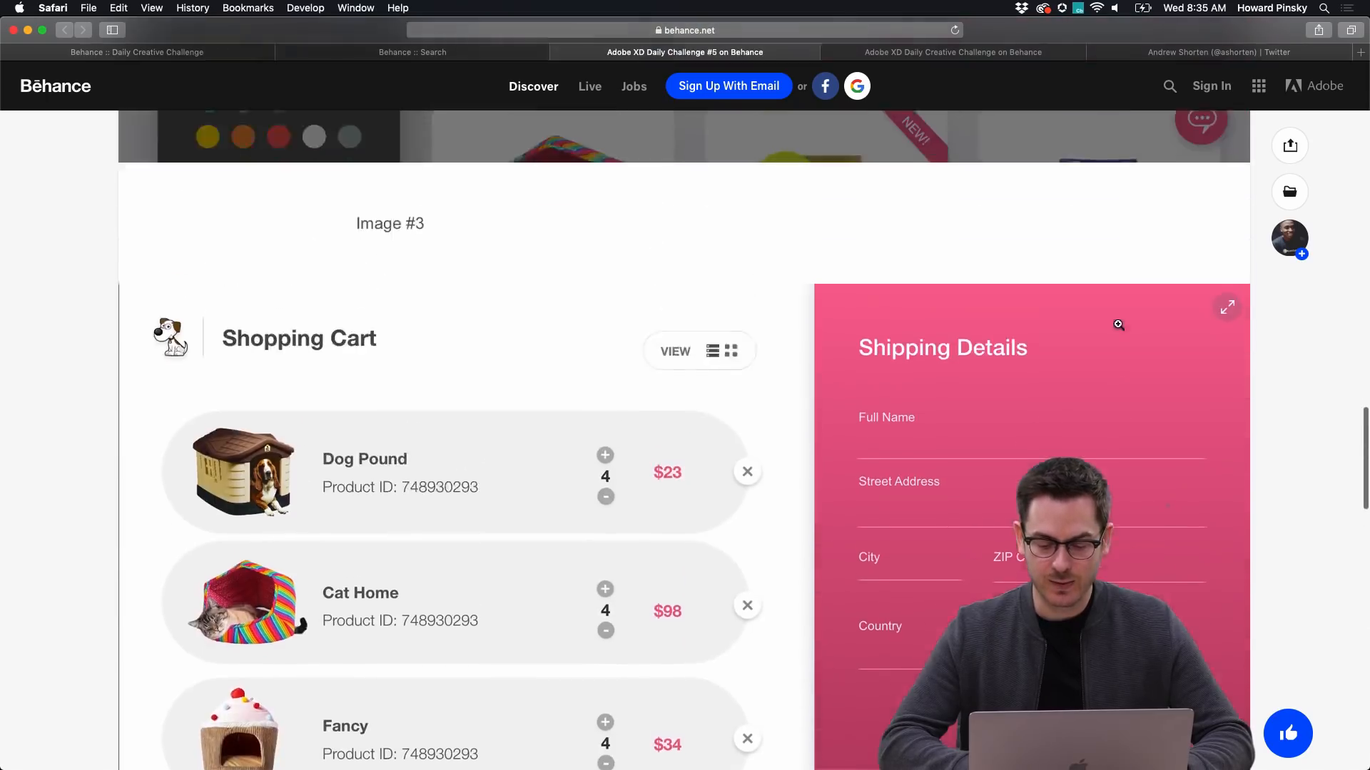
scroll(1118, 324, up, 10)
key(super+w)
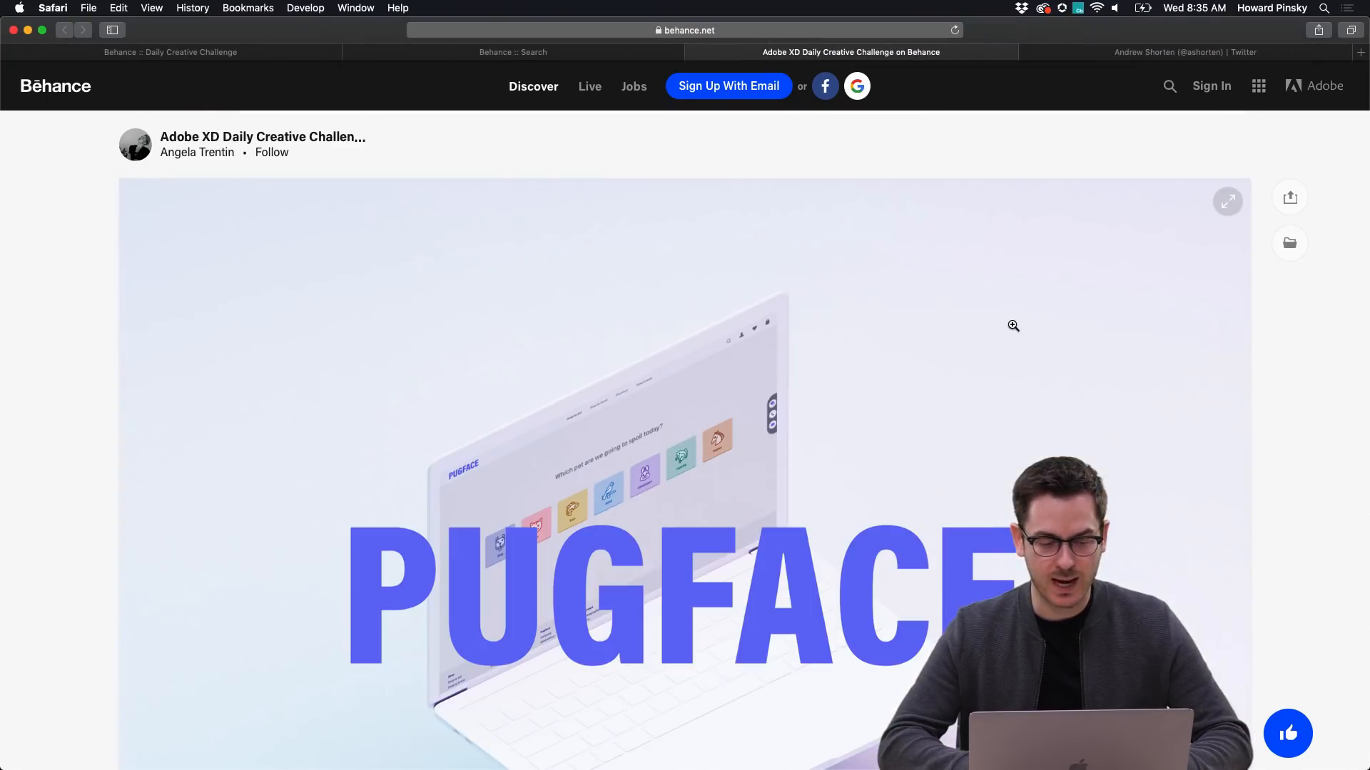
Review the PUGFACE project's subscribe-and-save, shopping bag and user support designs, and close the project page.
scroll(1012, 325, down, 3)
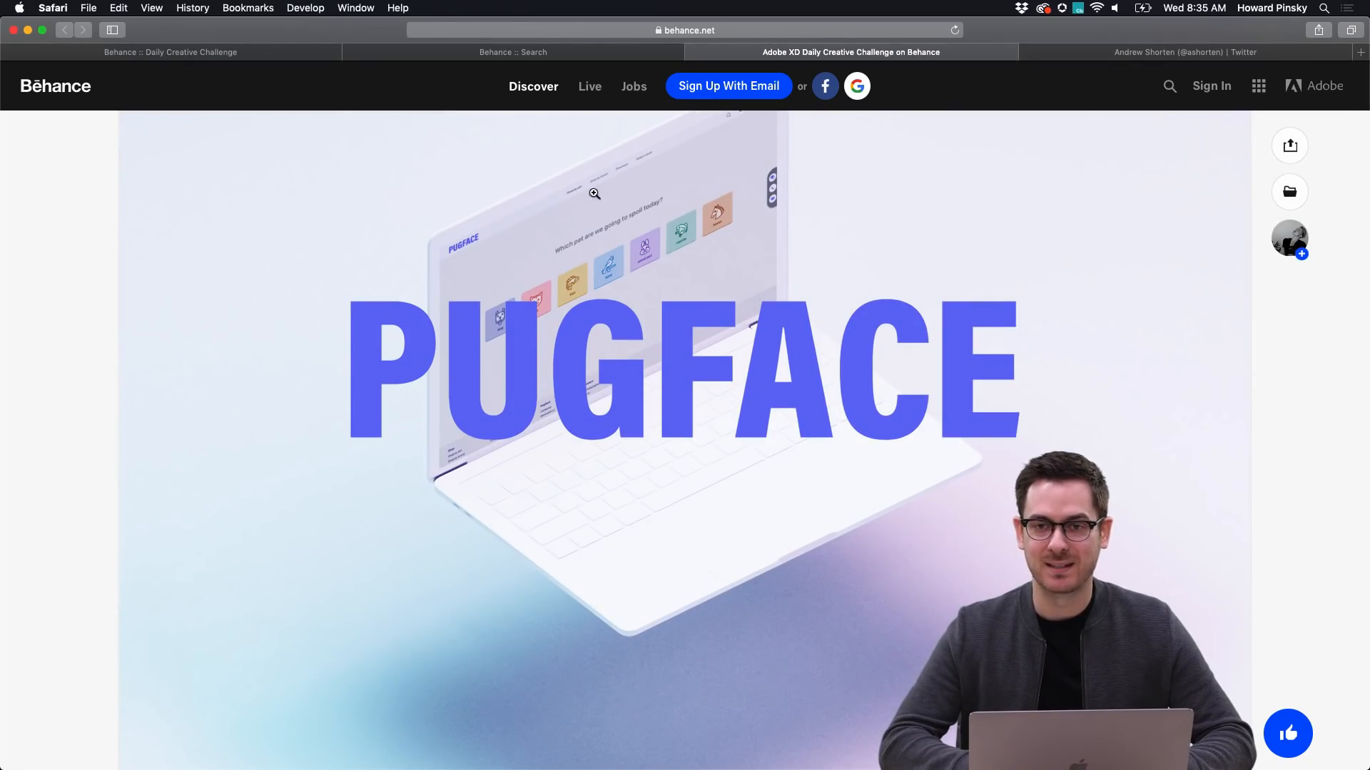
scroll(534, 489, down, 20)
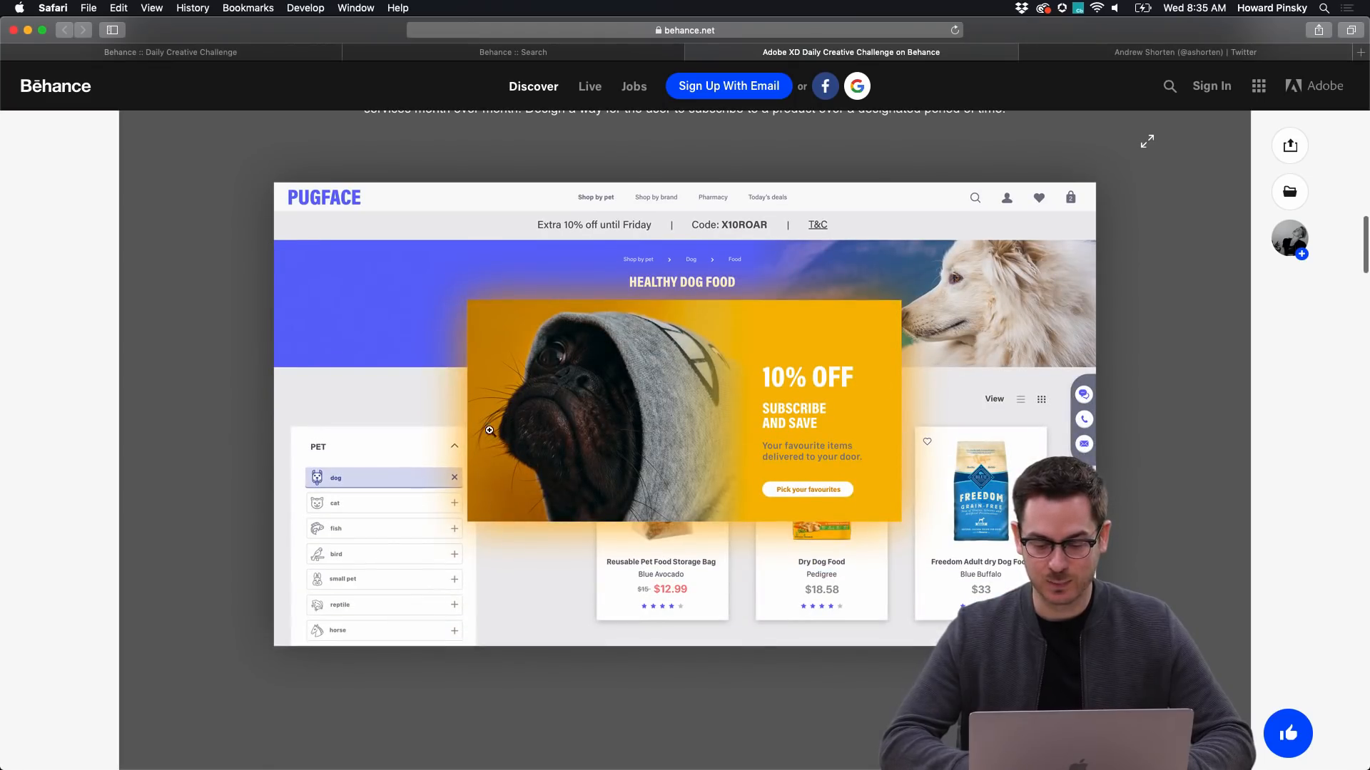
scroll(785, 492, down, 10)
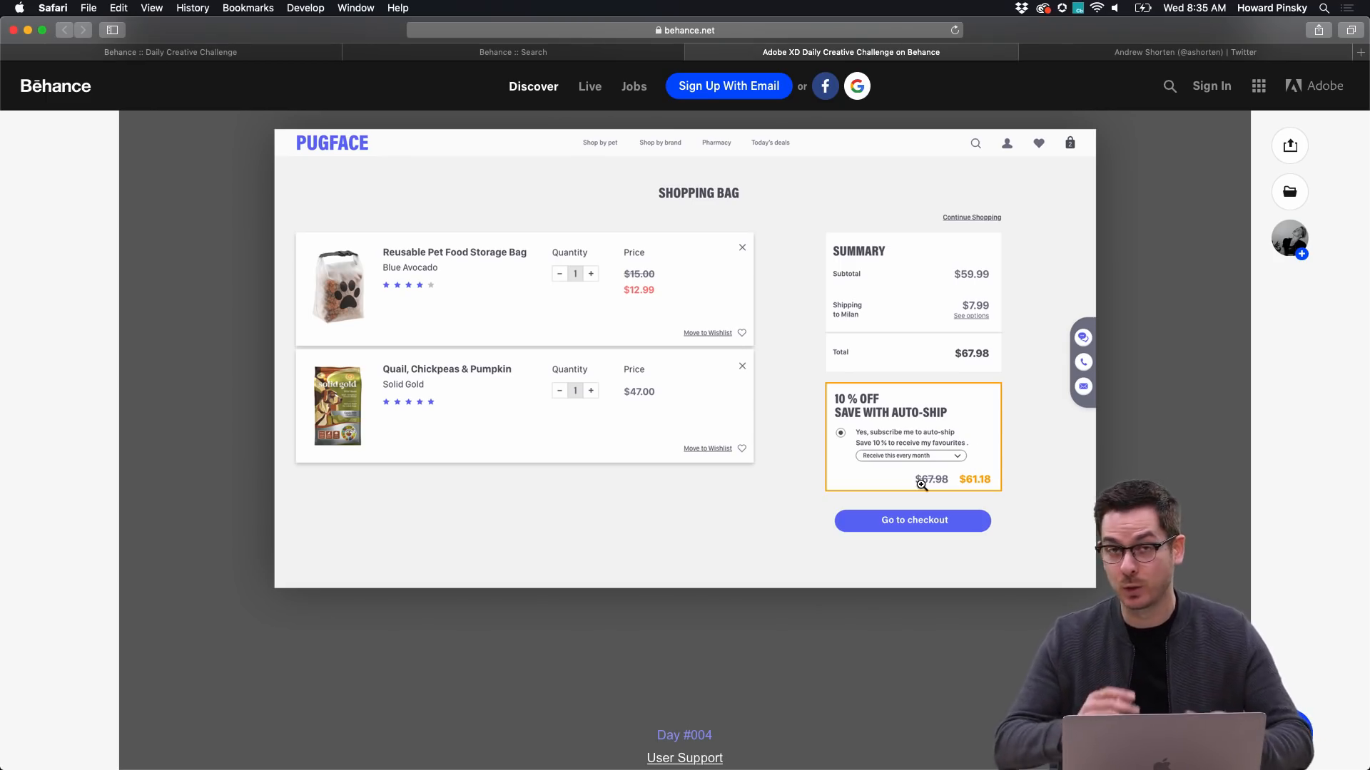
scroll(921, 485, down, 12)
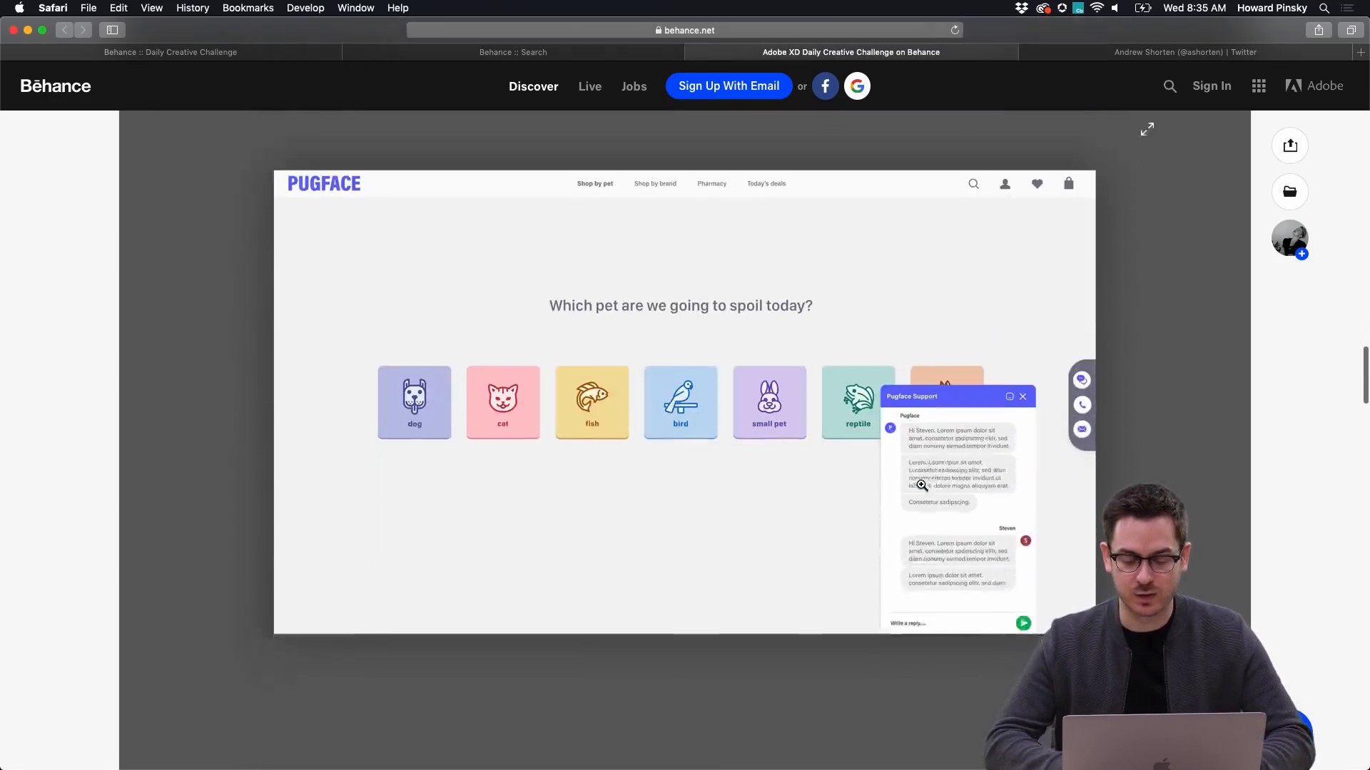
scroll(921, 484, down, 8)
scroll(921, 484, up, 20)
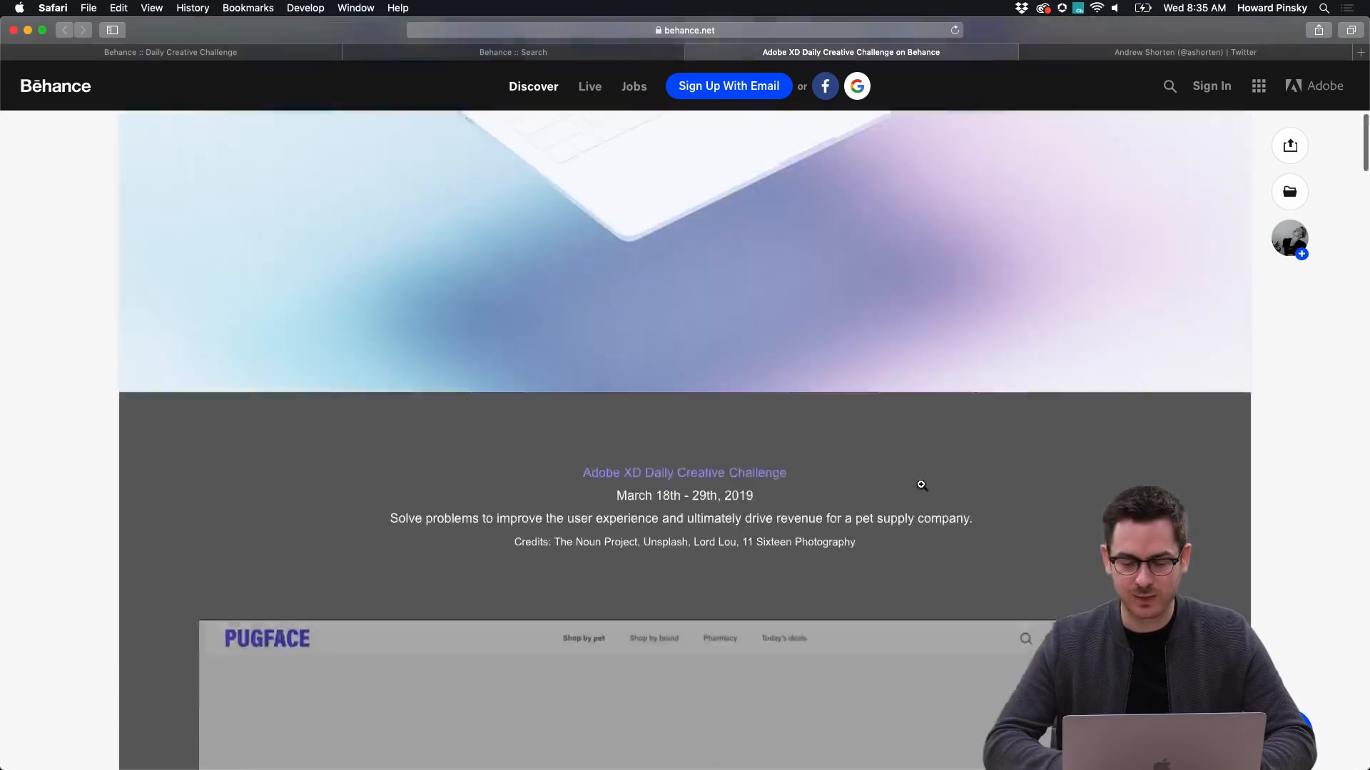
scroll(921, 484, up, 10)
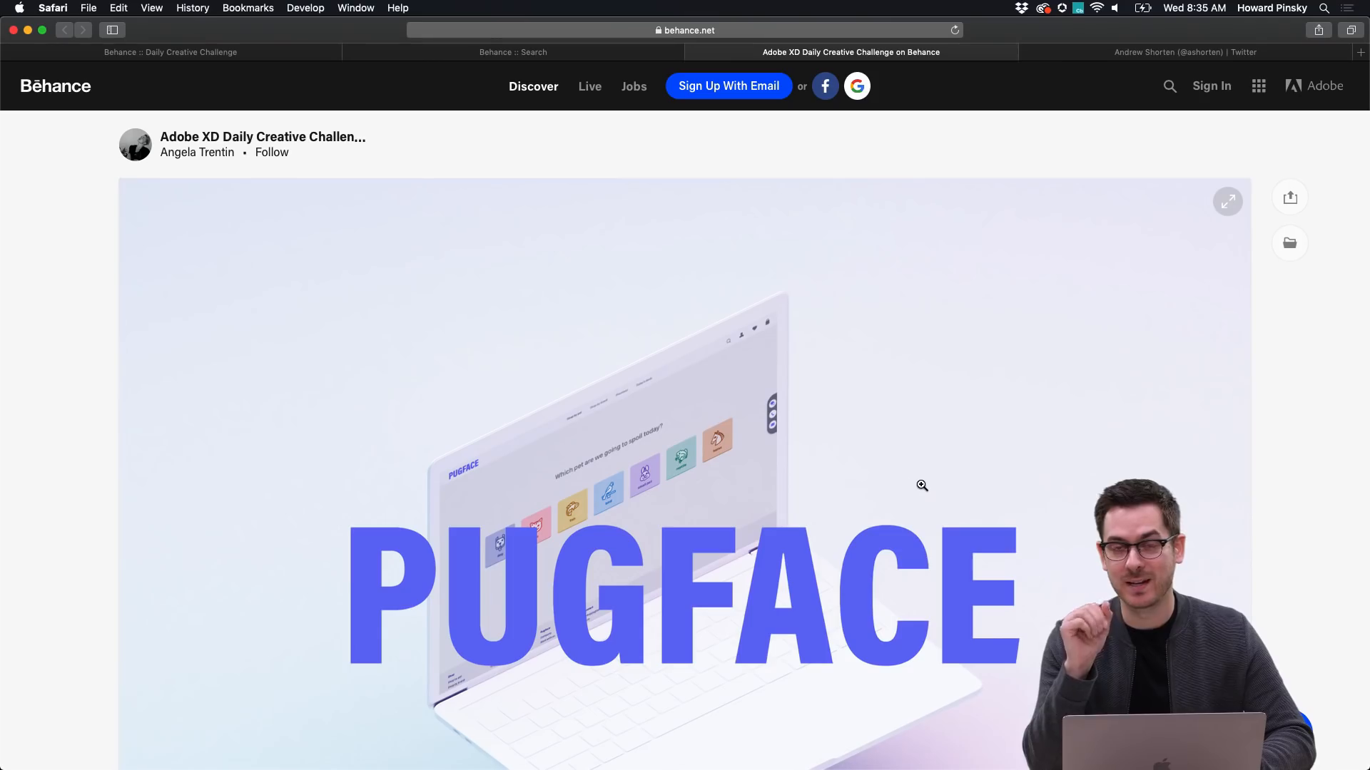
key(super+w)
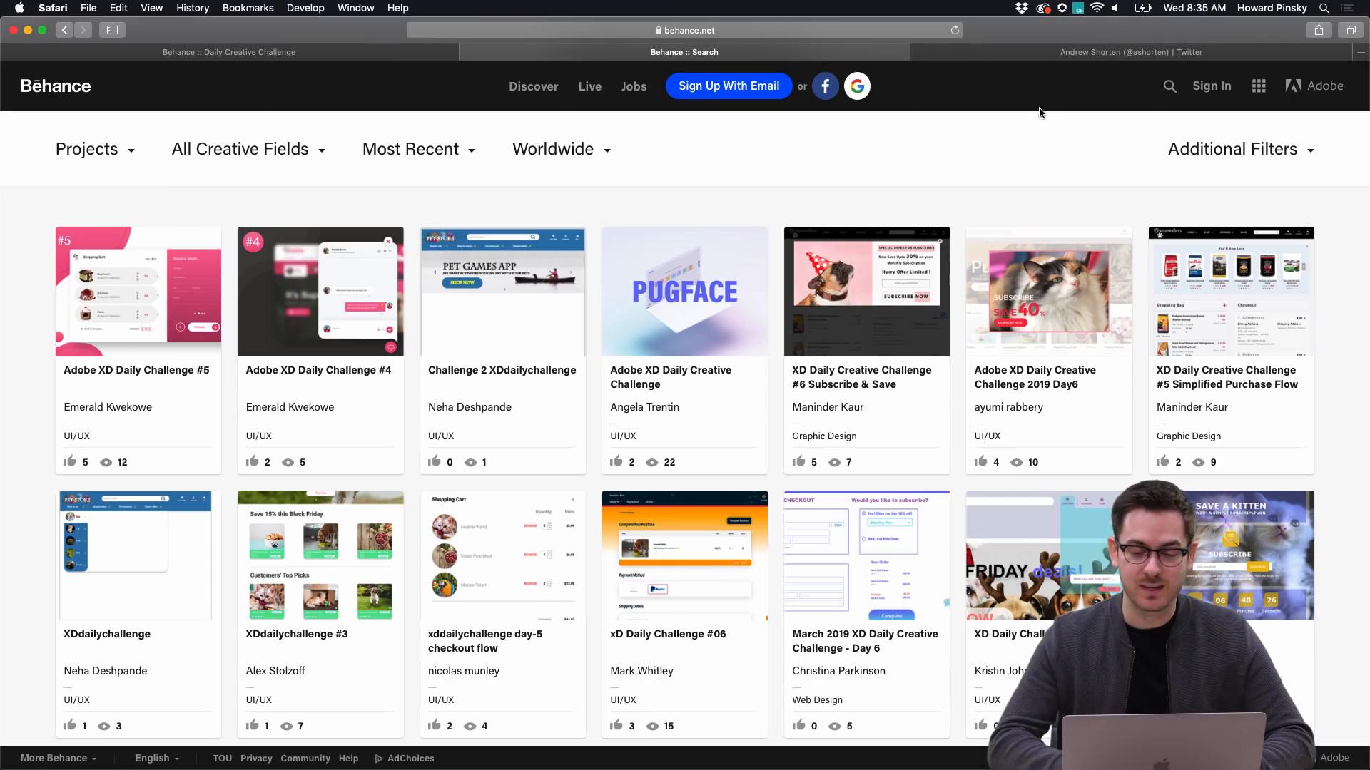
Open the Twitter profile of the Adobe XD product management director and read the recent tweets hinting at new features.
click(1047, 53)
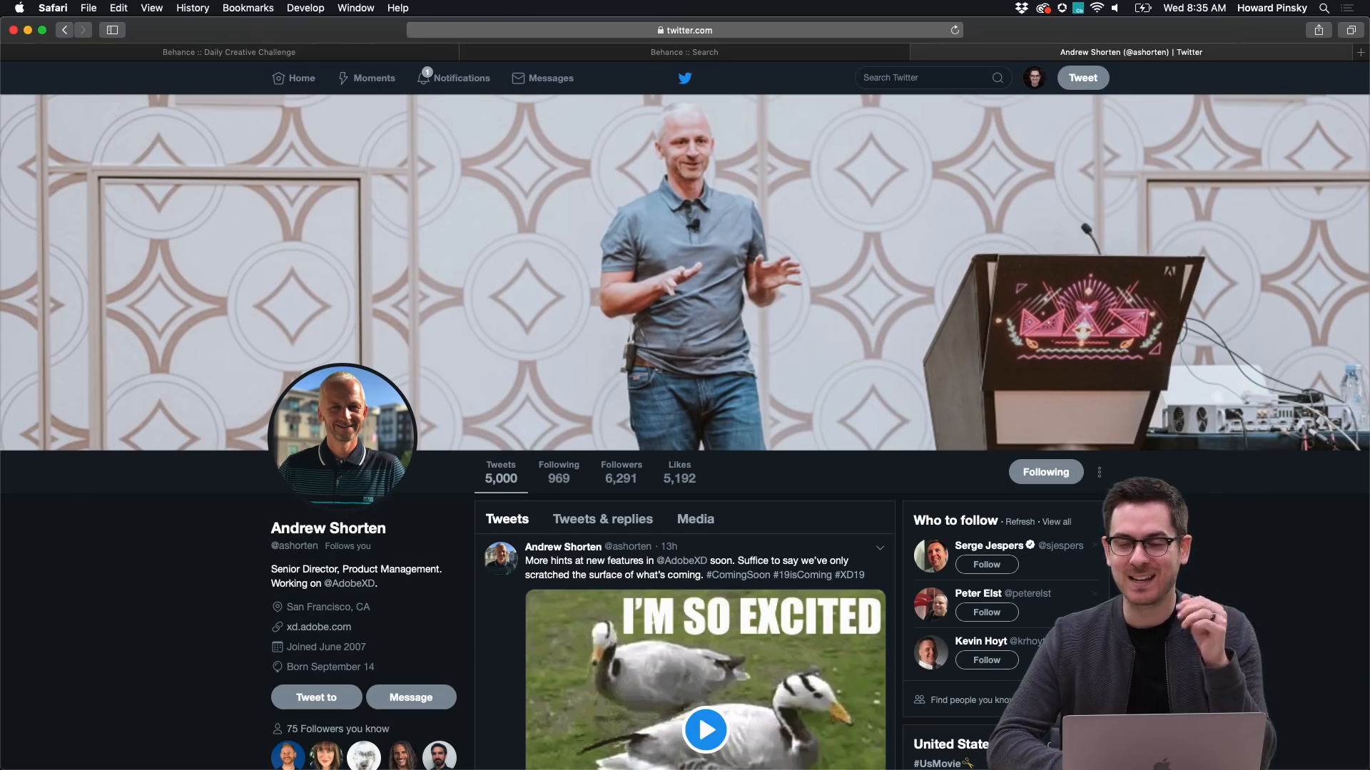
scroll(1008, 469, down, 5)
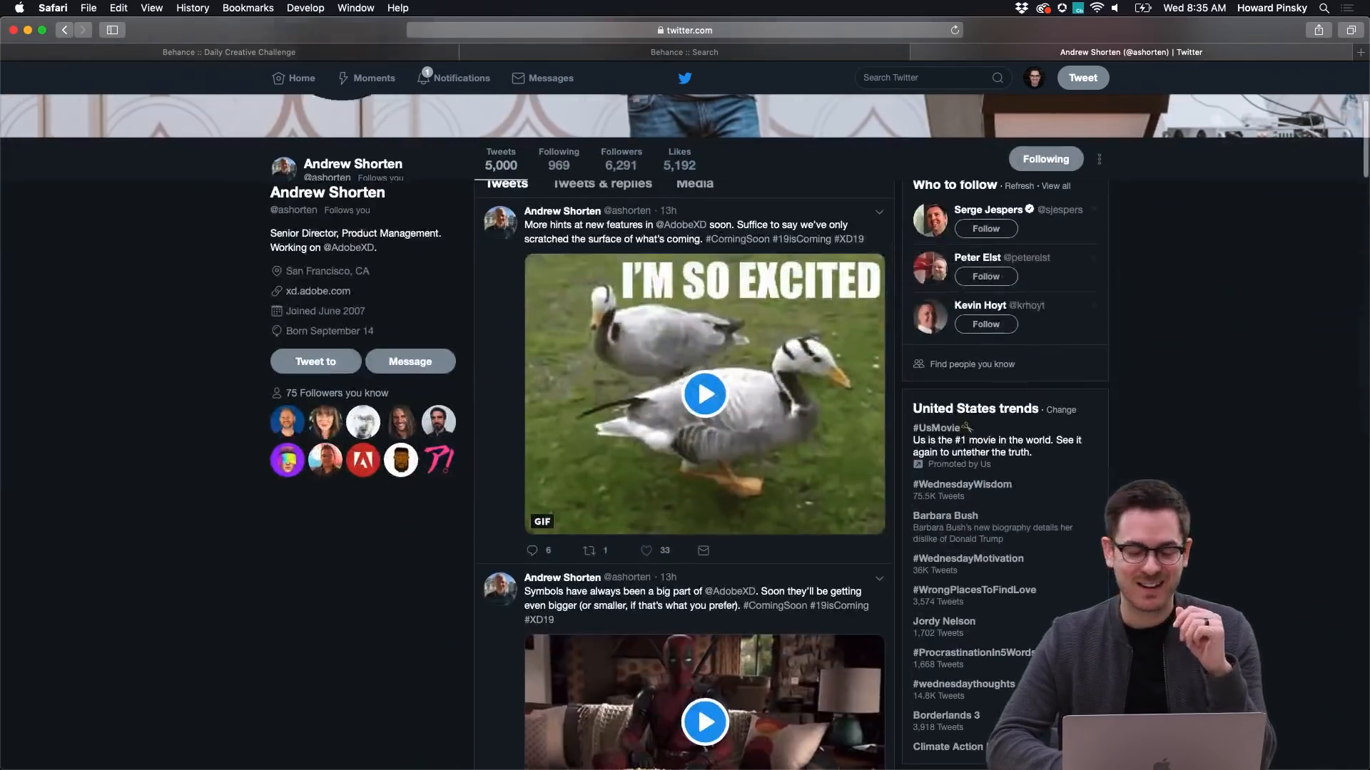
scroll(826, 360, down, 2)
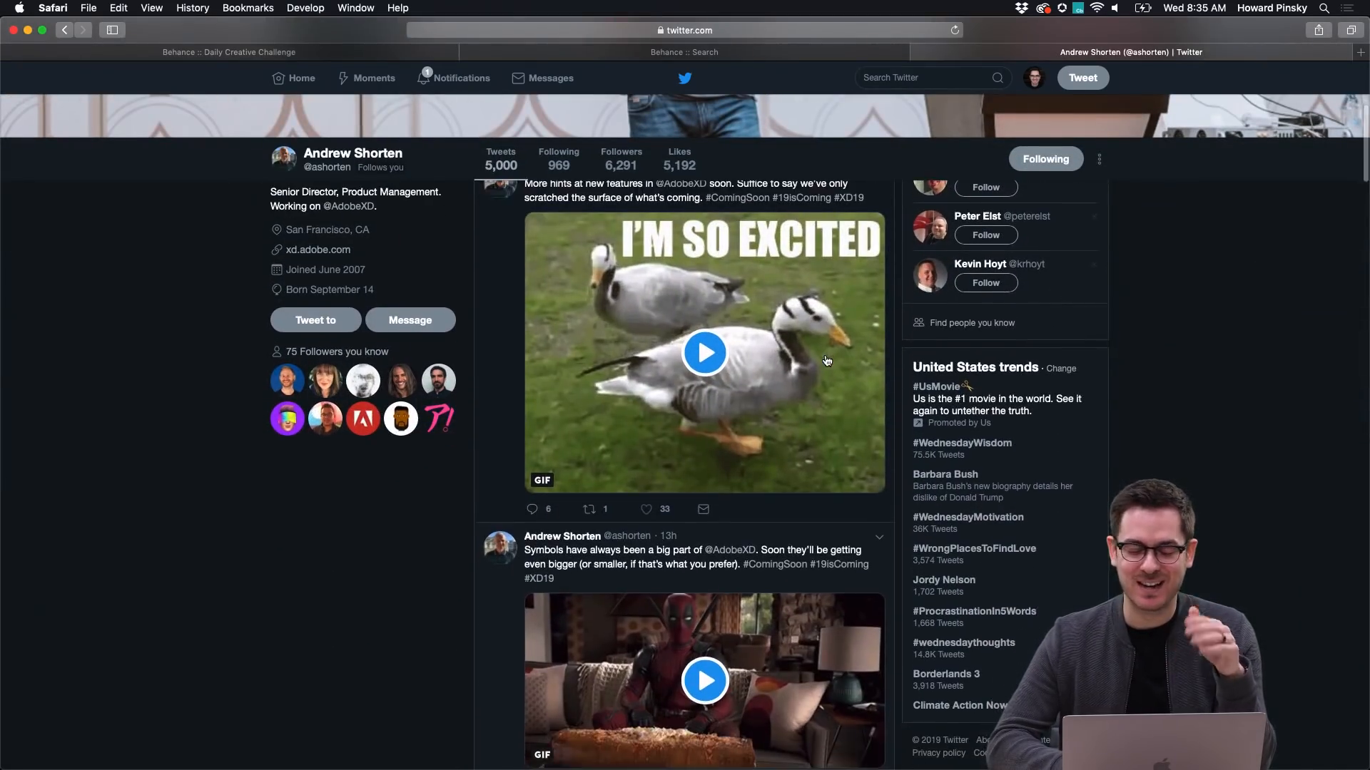
scroll(827, 360, up, 3)
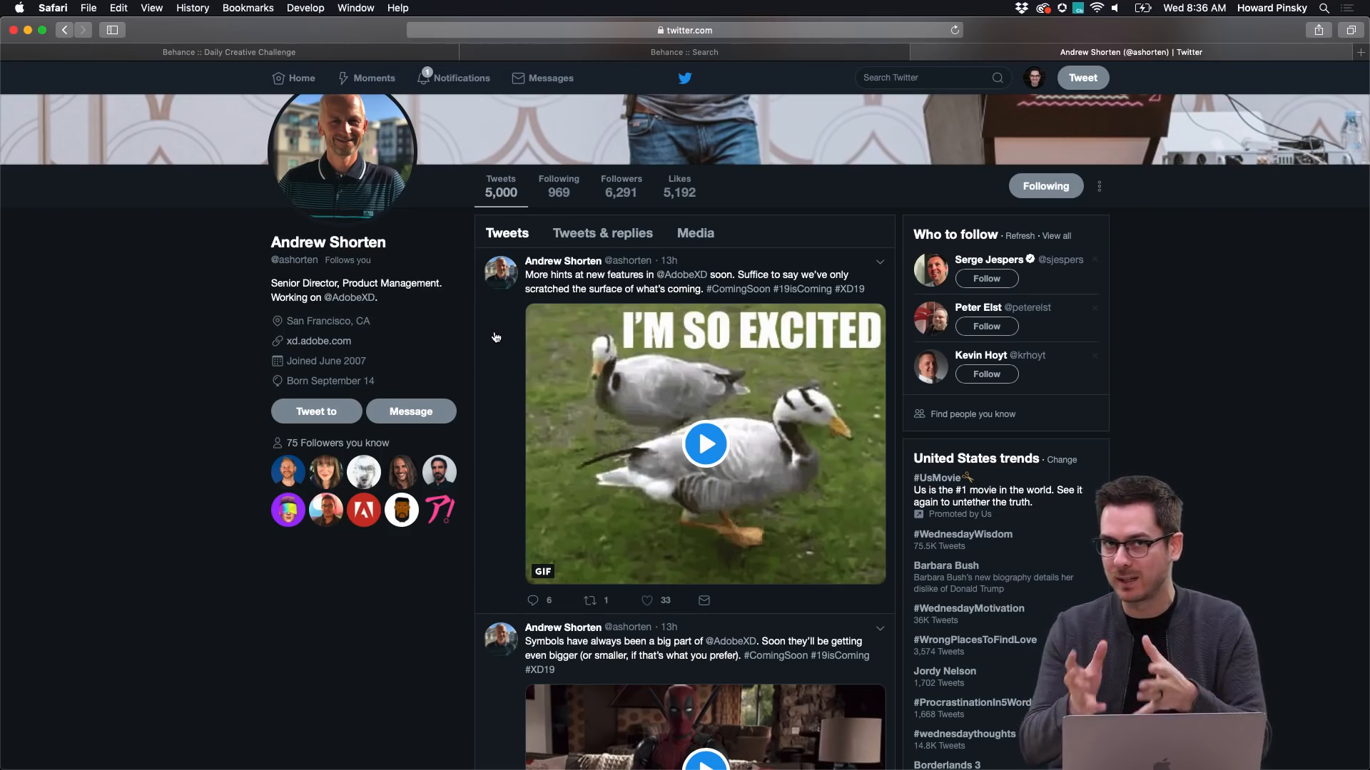
scroll(492, 337, down, 3)
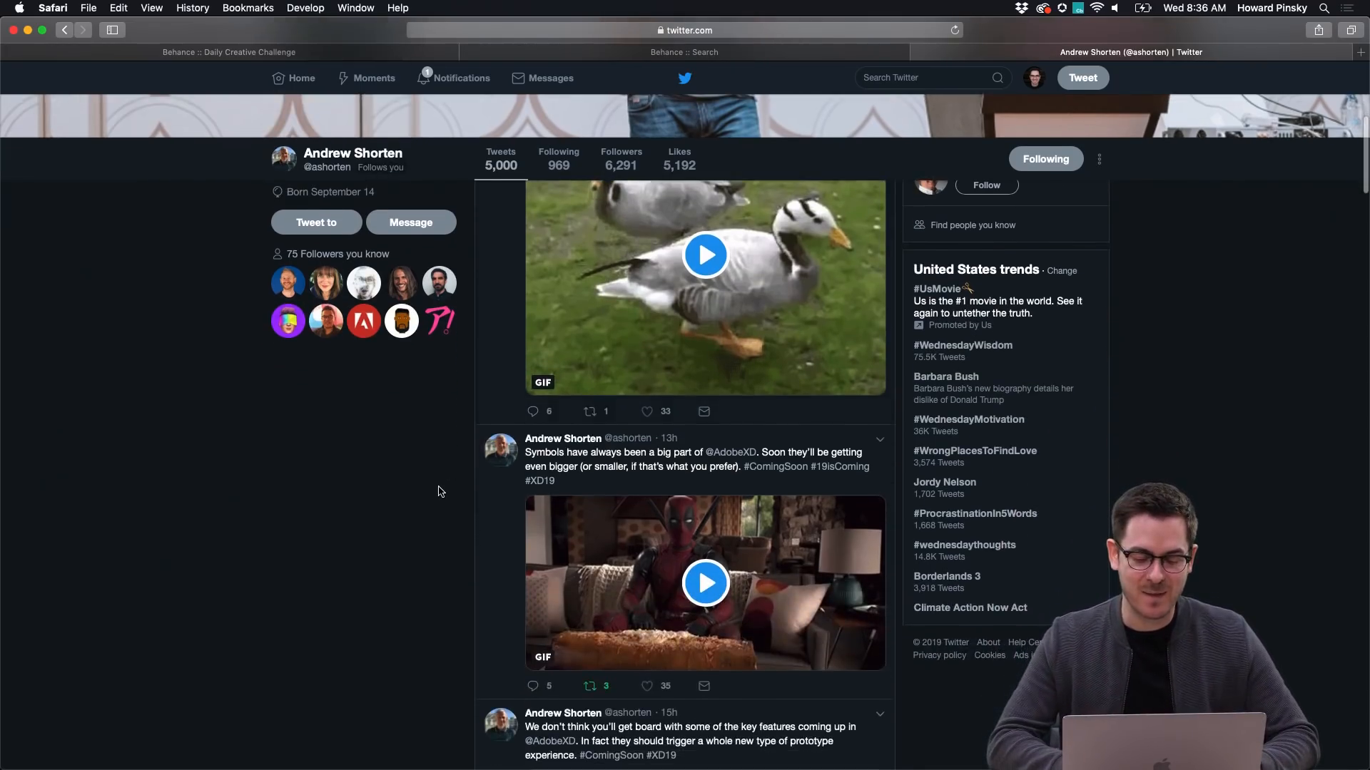
scroll(441, 492, down, 2)
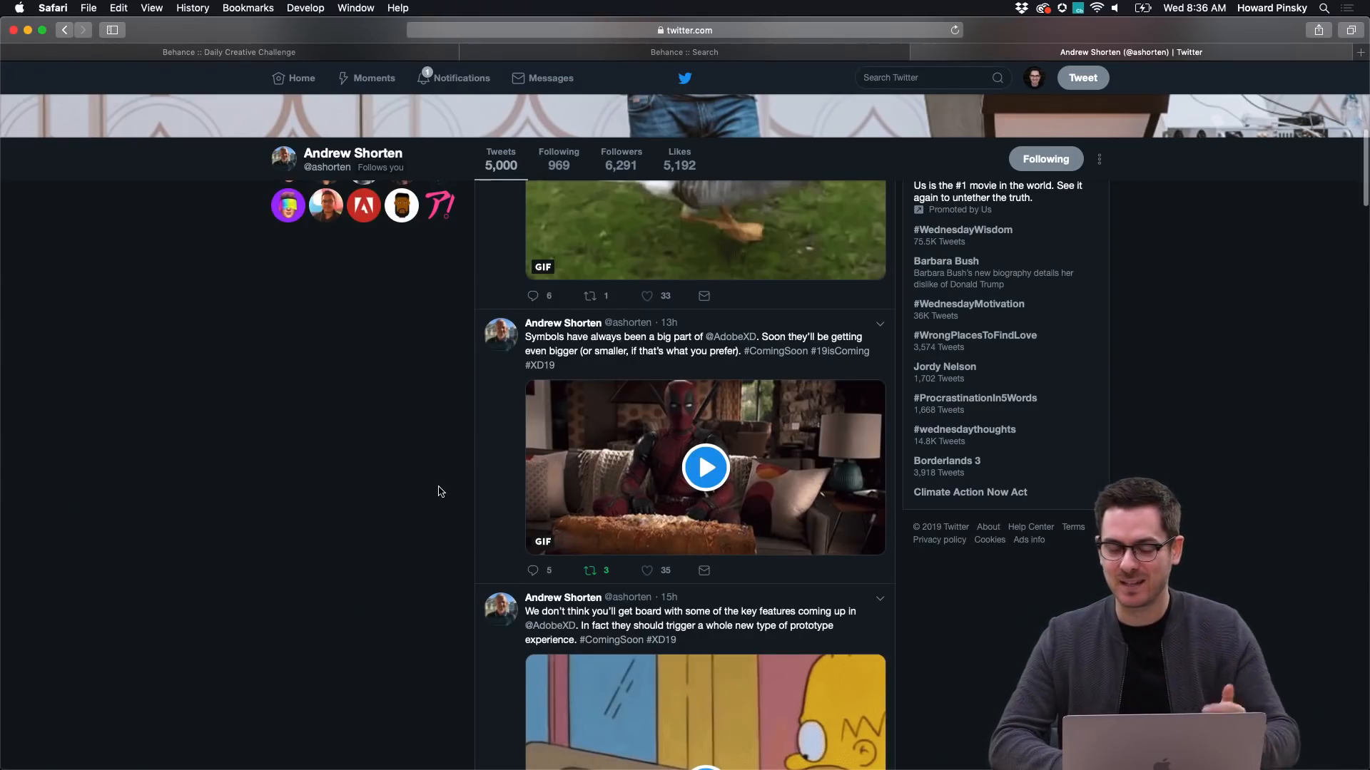
scroll(440, 493, down, 1)
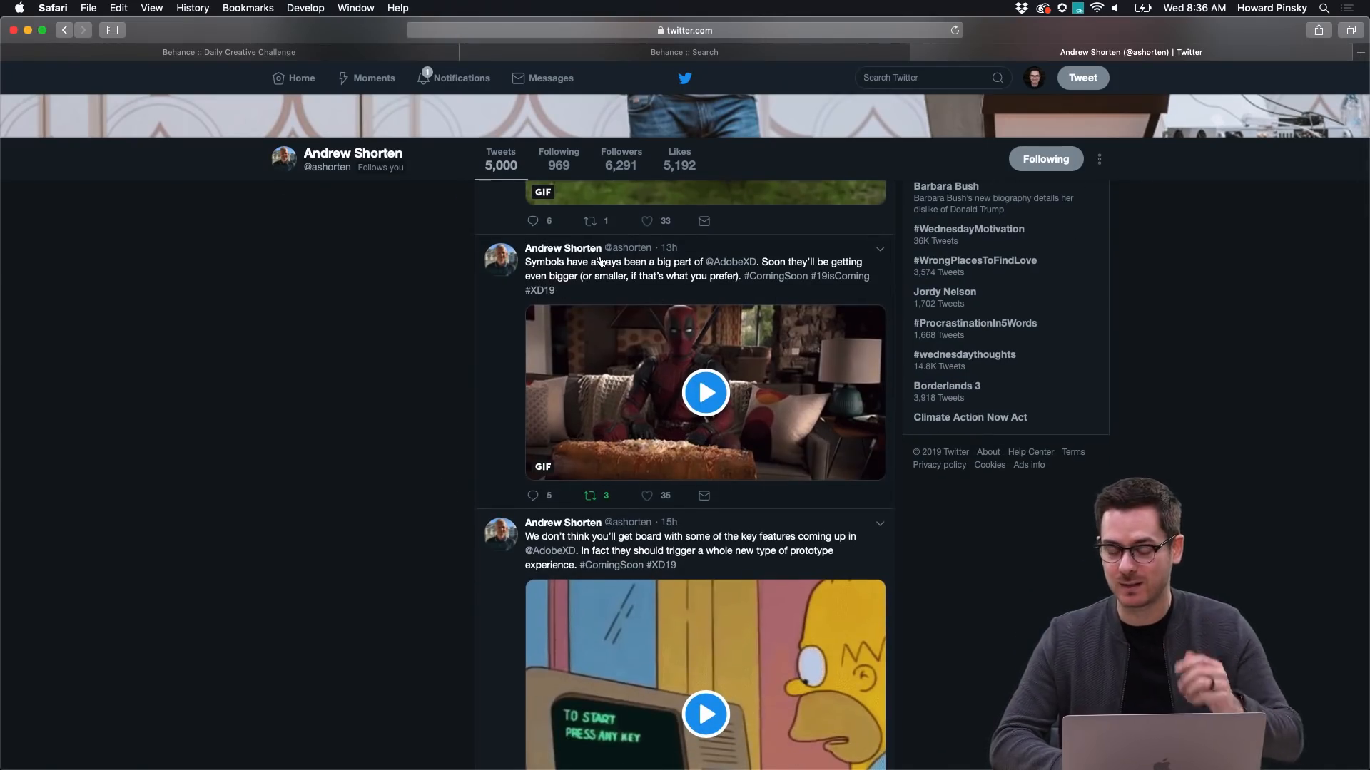
Read the remaining tweets hinting at new prototyping features, and close the Twitter profile page.
scroll(600, 262, down, 4)
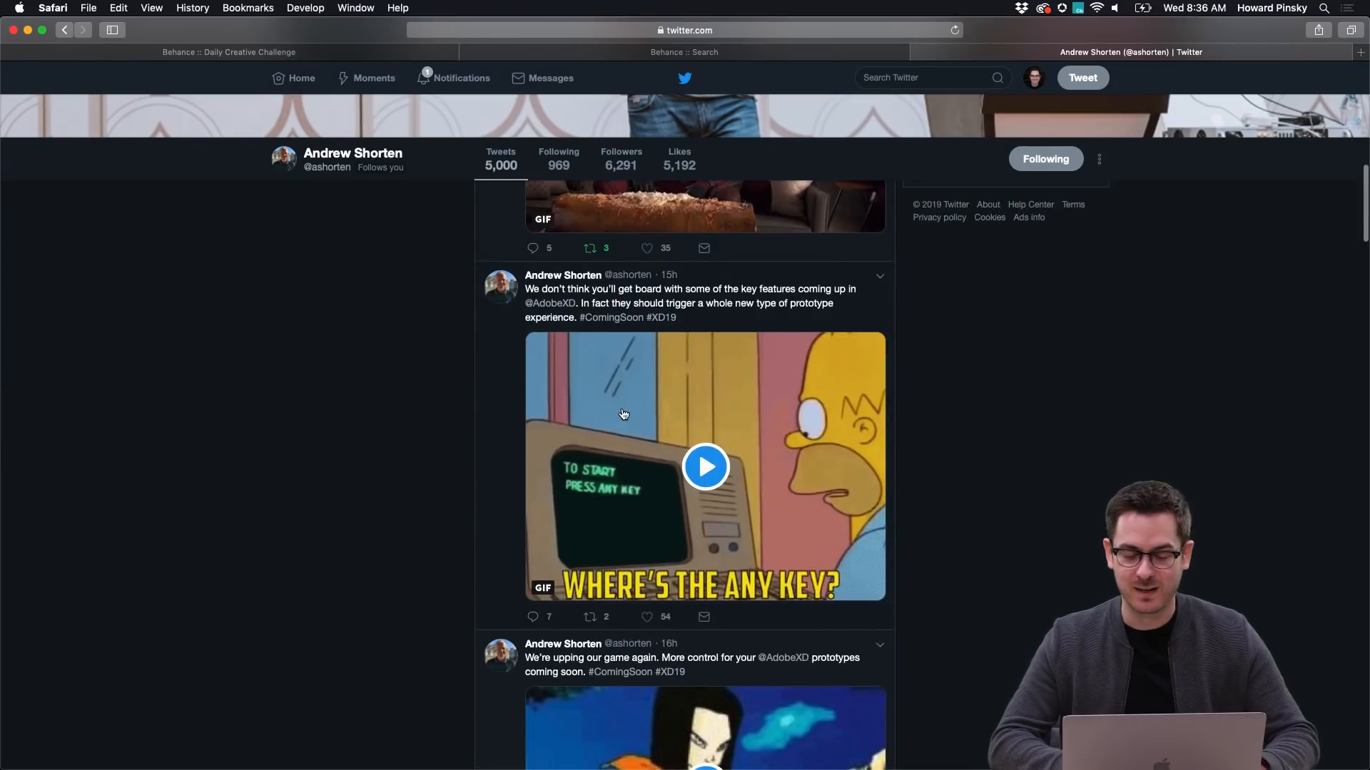
scroll(624, 414, down, 1)
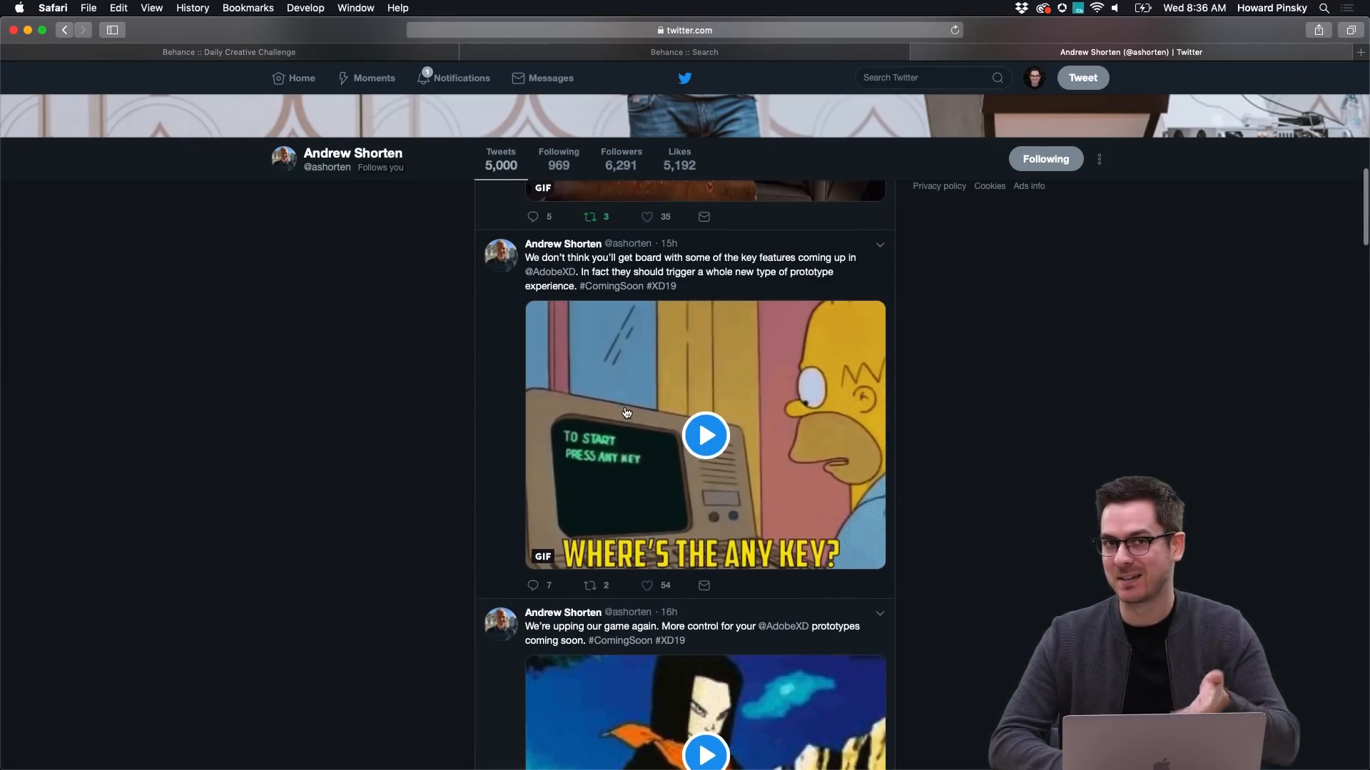
scroll(627, 413, down, 2)
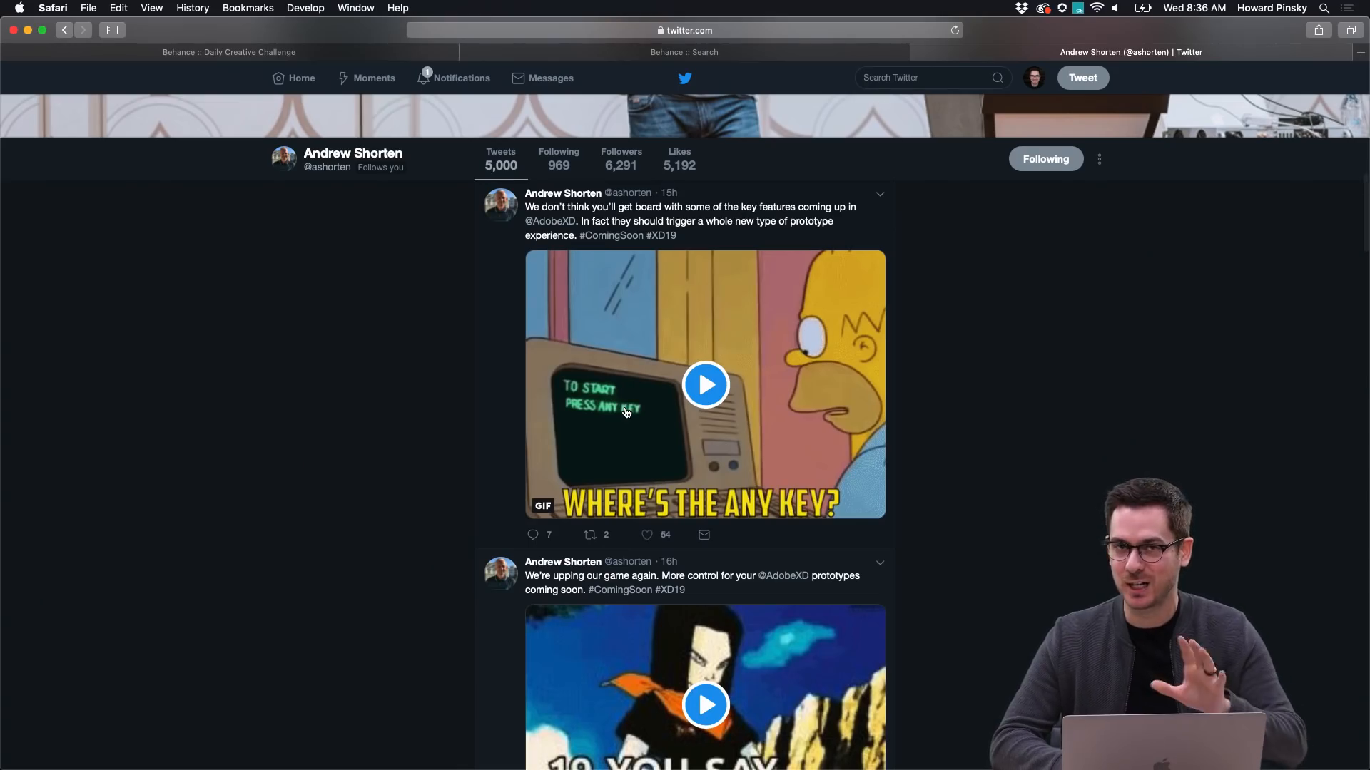
scroll(626, 412, up, 15)
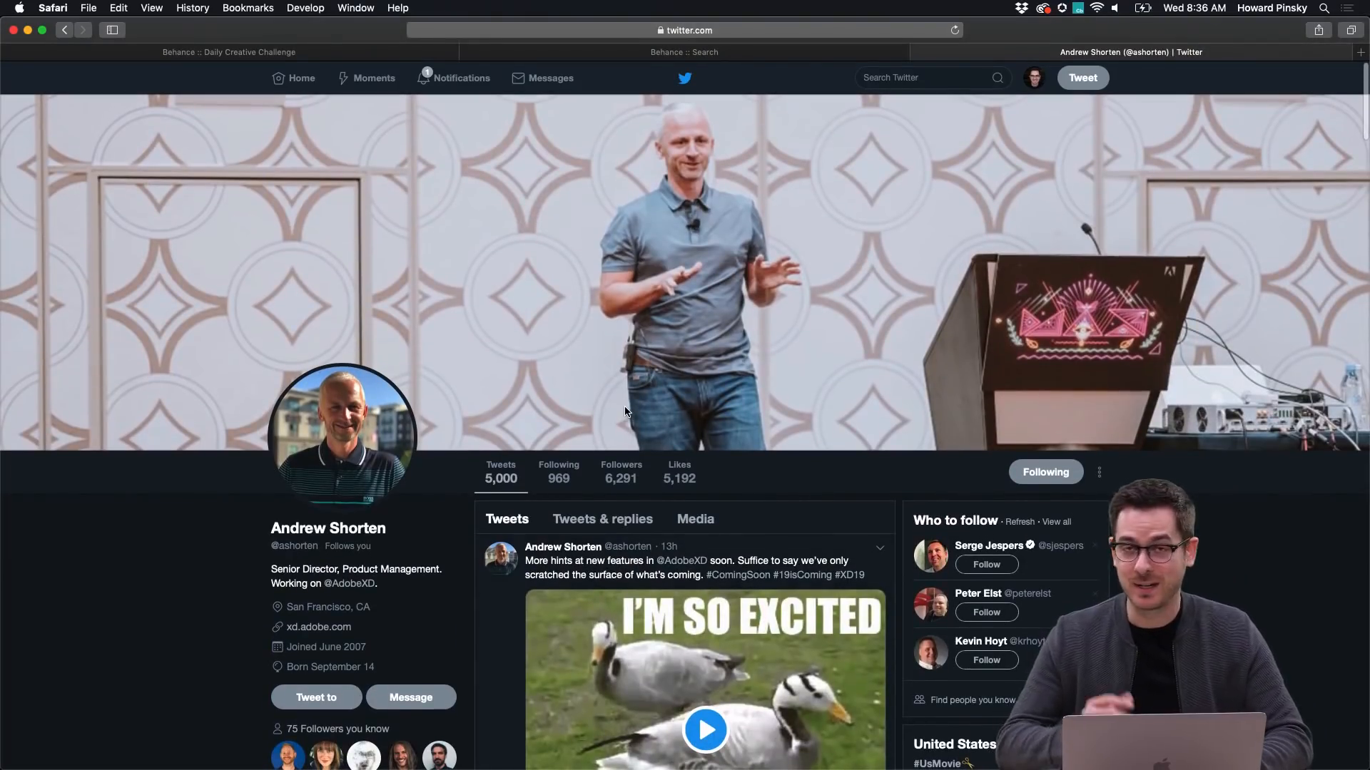
key(super+w)
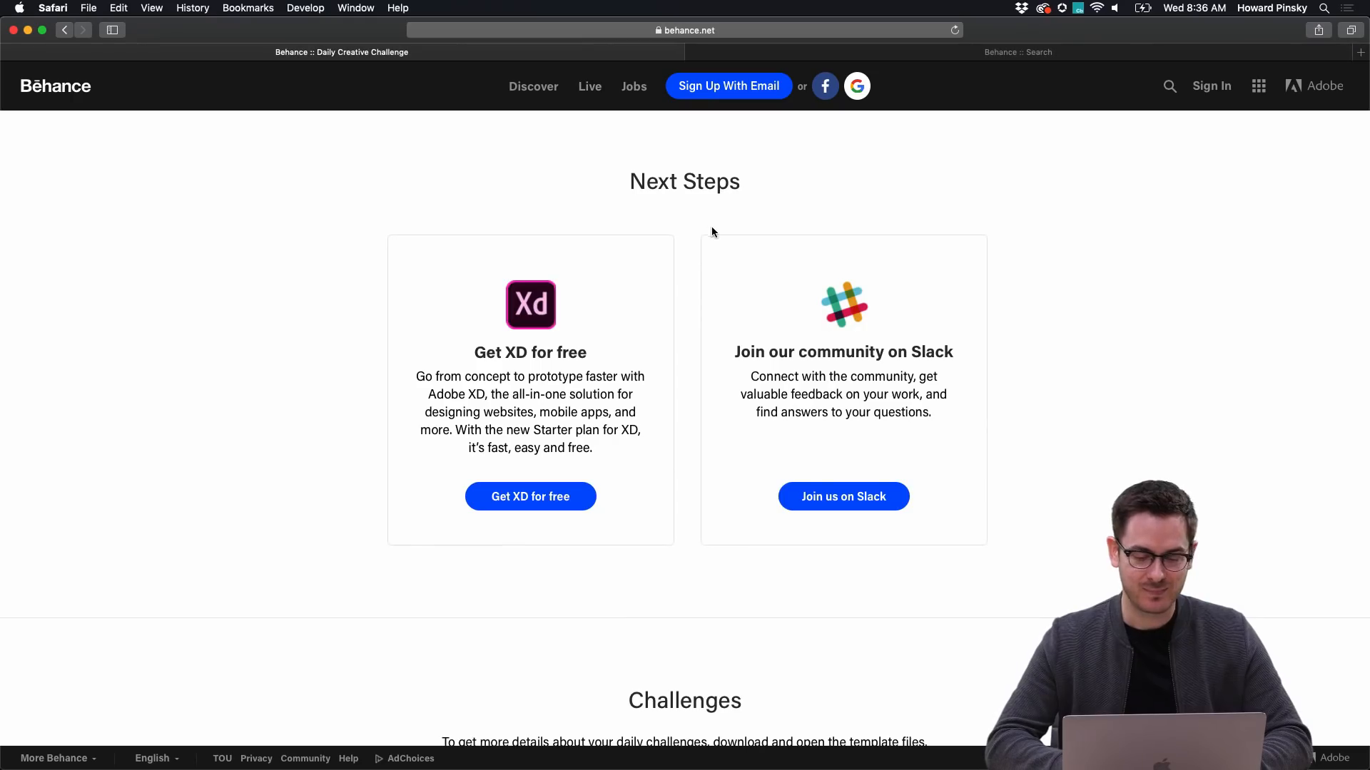
Examine the Rate Experience brief for Wednesday, March 27 in the Behance challenge list.
scroll(504, 368, down, 5)
scroll(503, 369, down, 10)
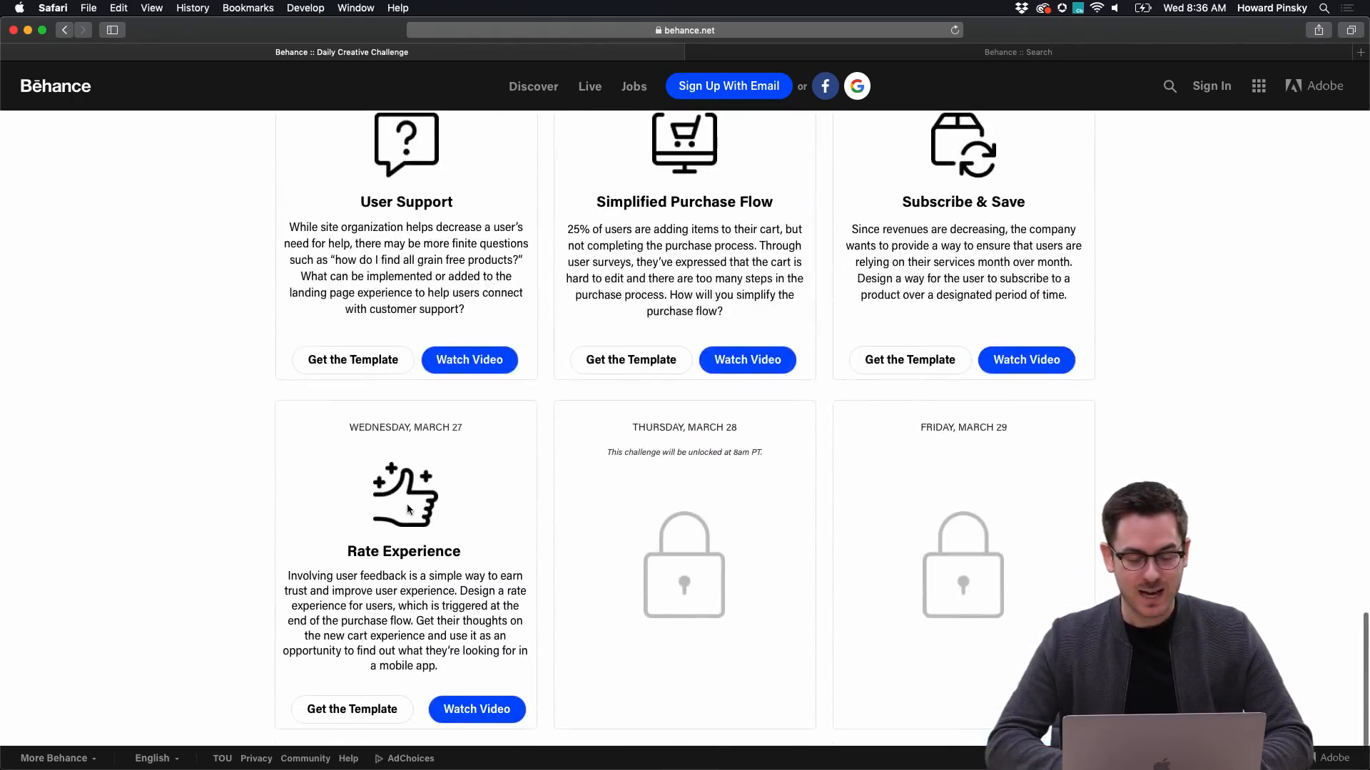
scroll(333, 535, up, 5)
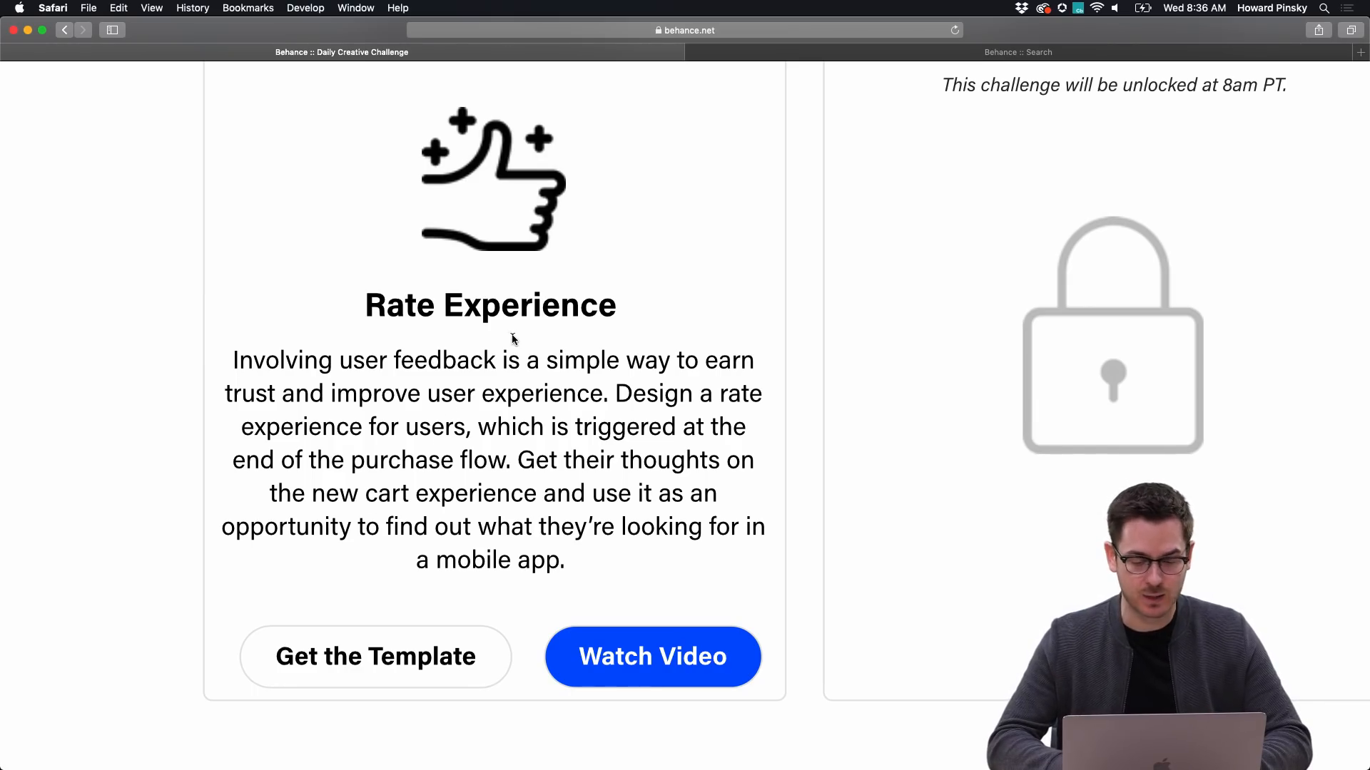
scroll(512, 339, down, 3)
Switch to Adobe XD and examine the "Subscribe to save a kitten" promotion artboard beside the shopping cart page.
key(super+Tab)
key(super+Tab)
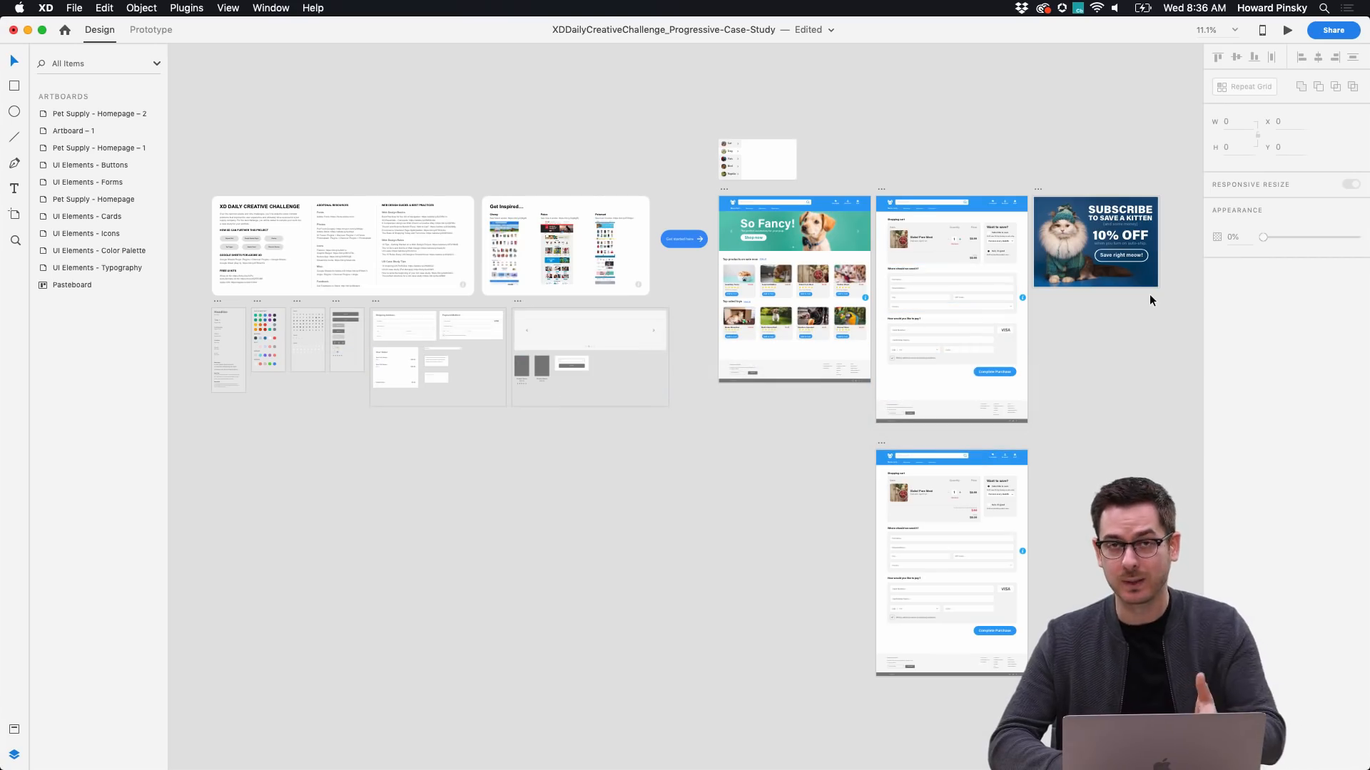
scroll(1168, 250, up, 10)
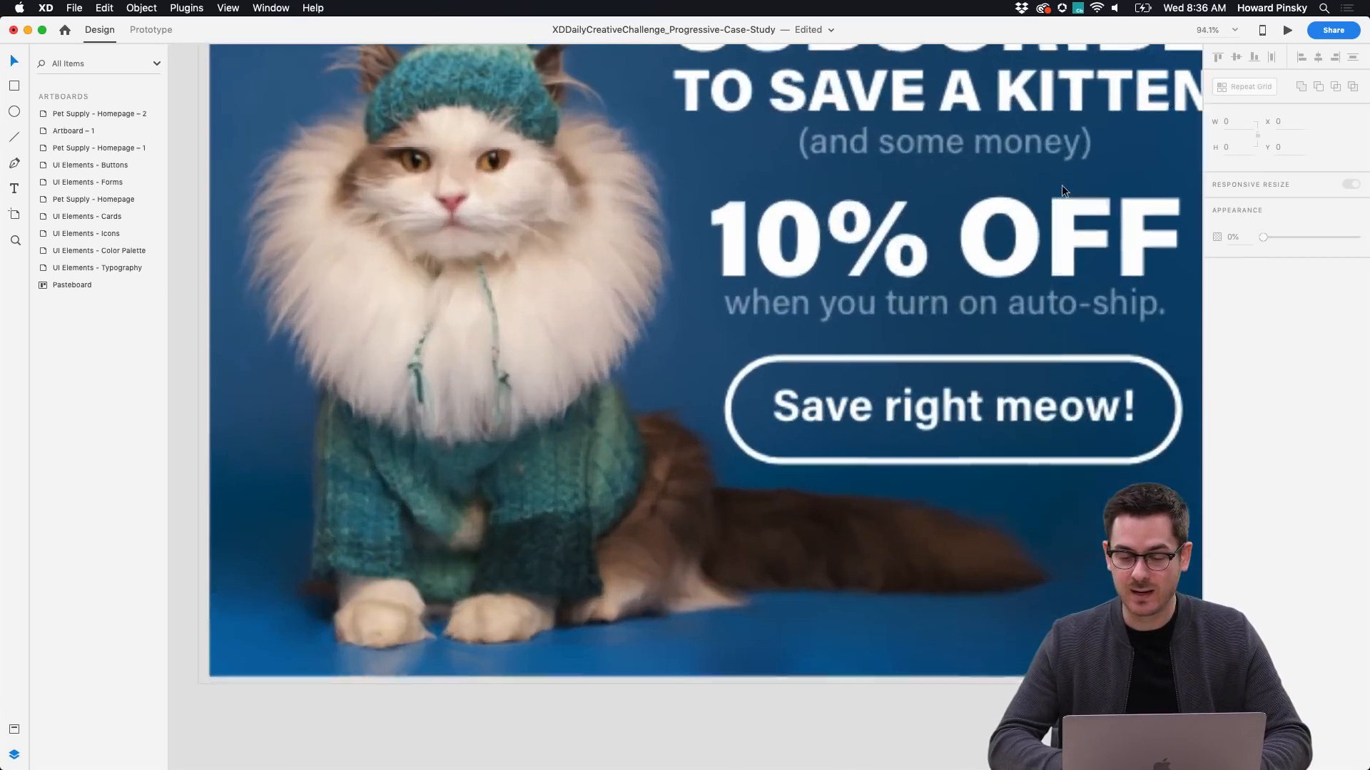
scroll(1061, 185, down, 4)
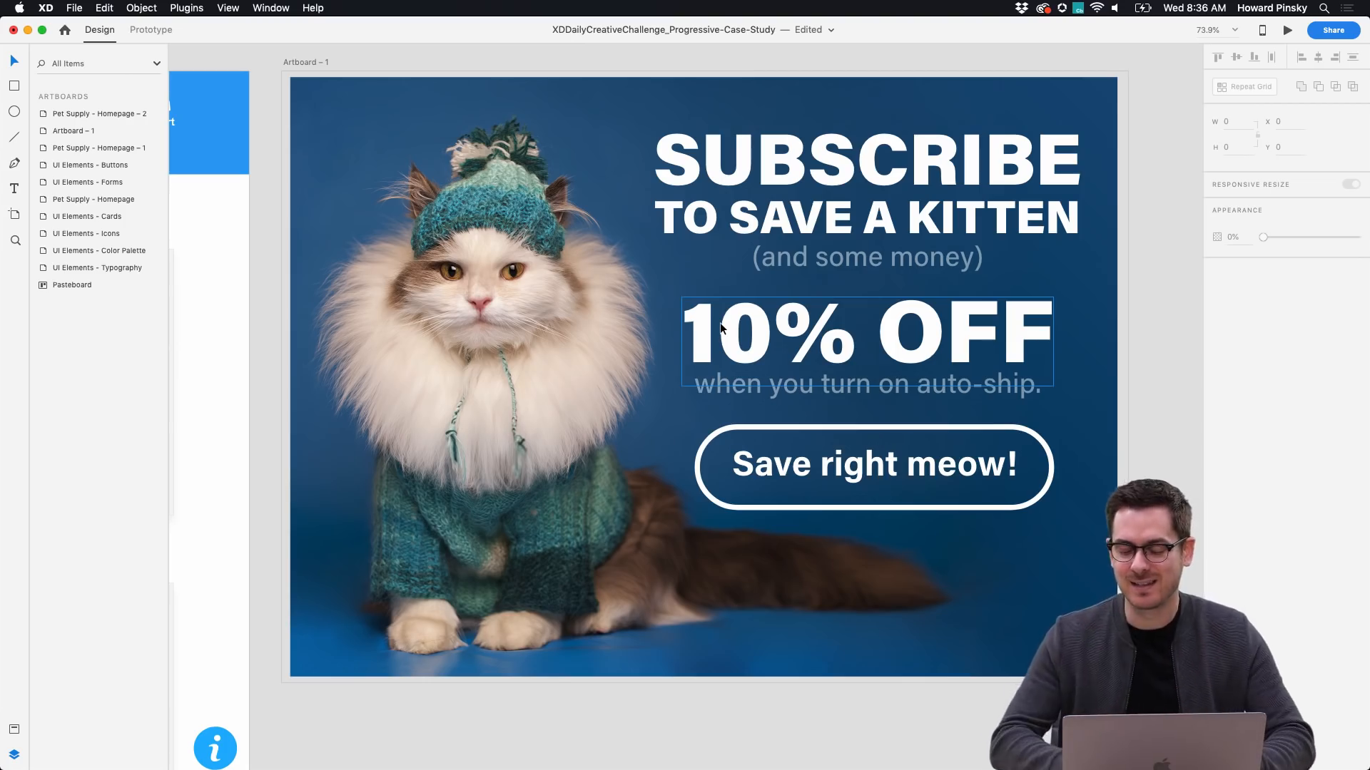
scroll(720, 323, down, 5)
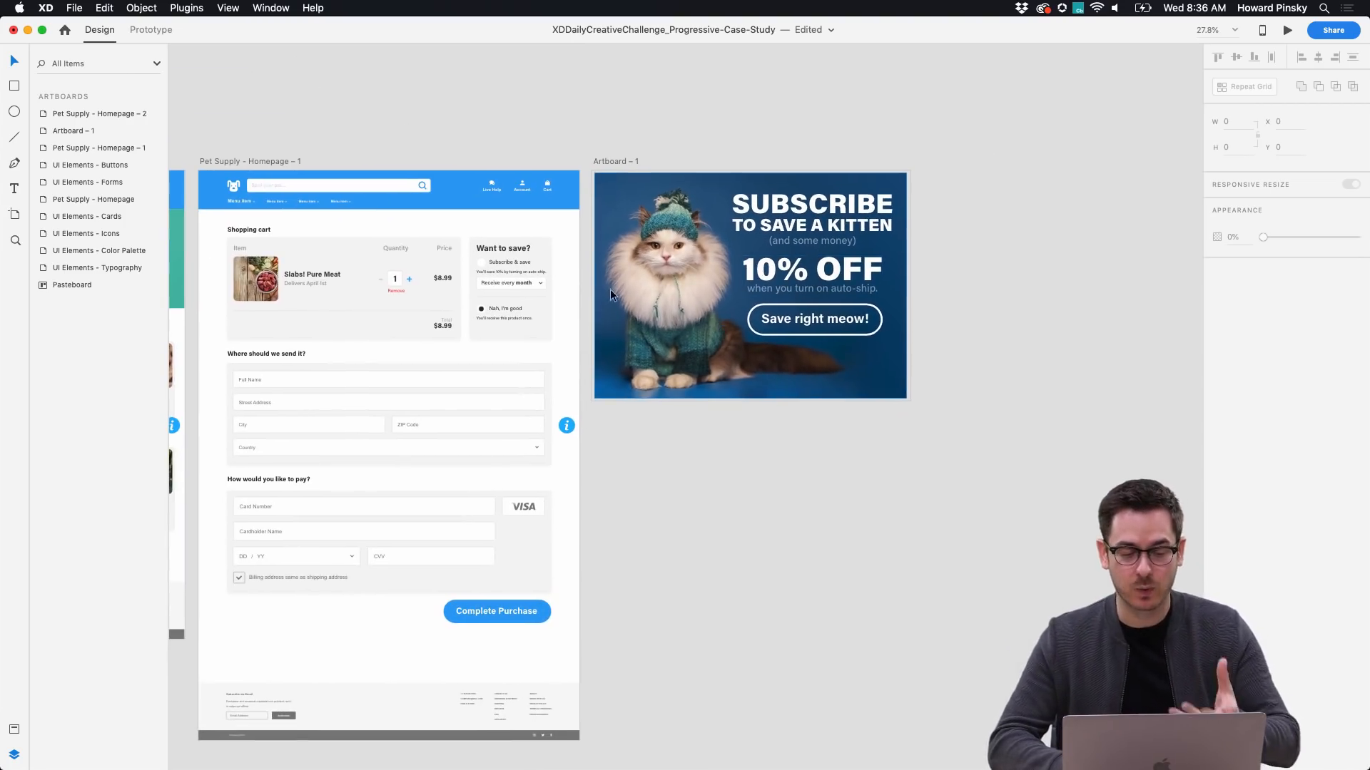
Duplicate the Pet Supply - Homepage – 1 artboard beyond the kitten promotion and delete the copy's content between navigation bar and footer.
click(253, 161)
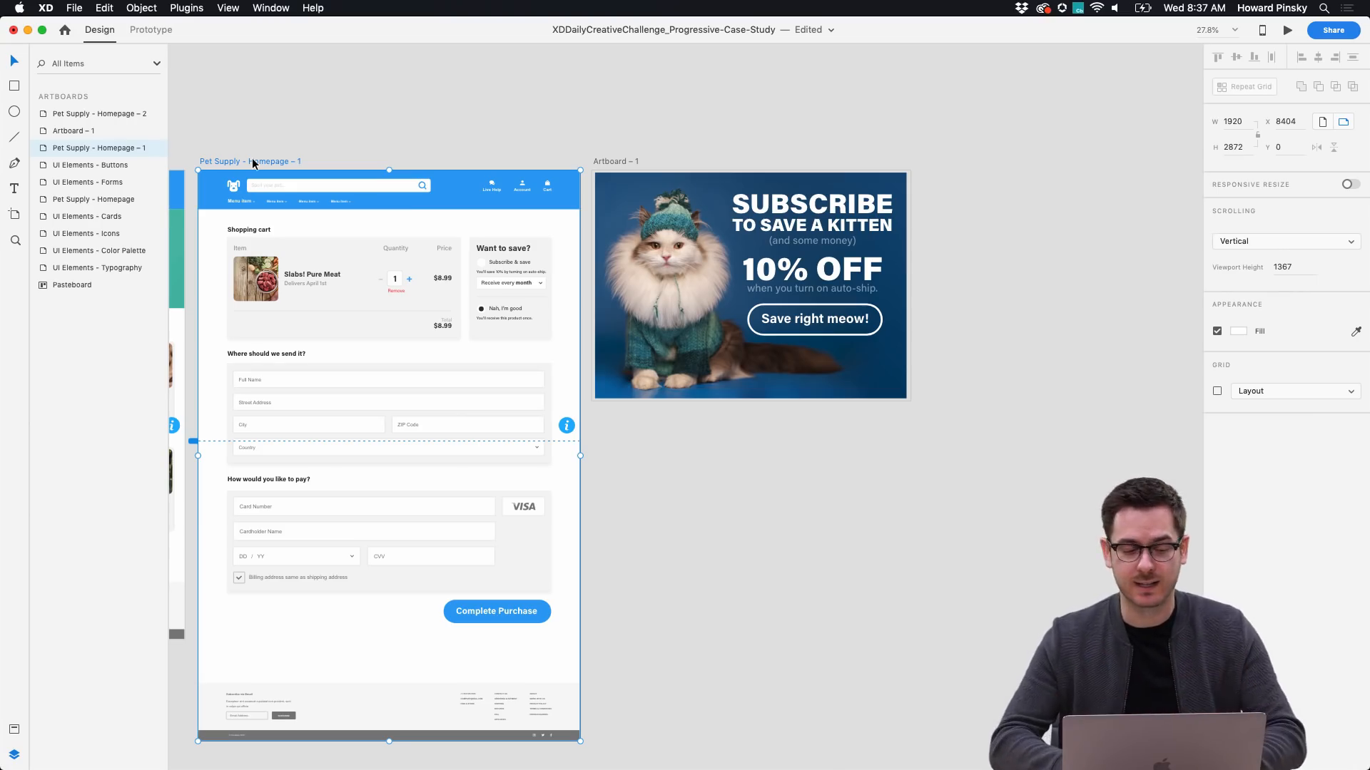
drag(239, 163, 961, 157)
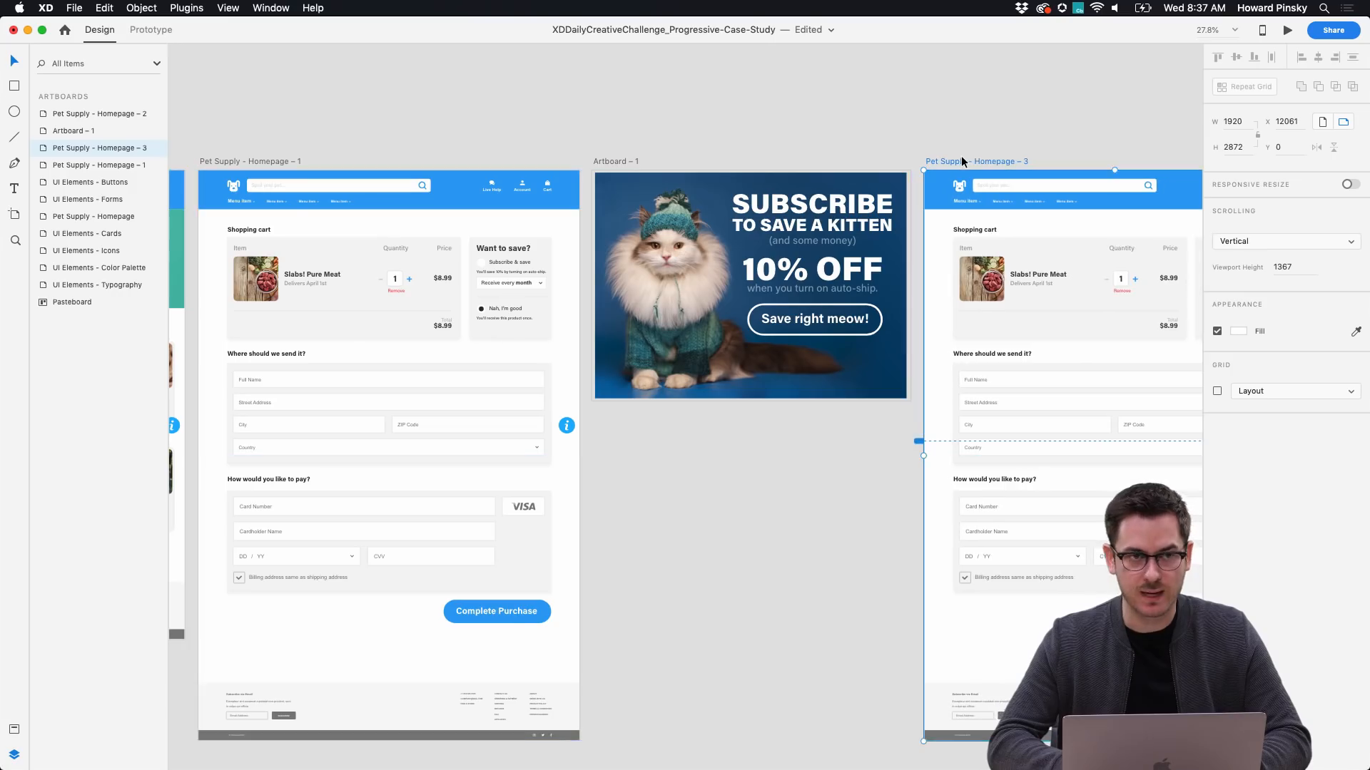
scroll(961, 157, right, 10)
drag(563, 210, 926, 630)
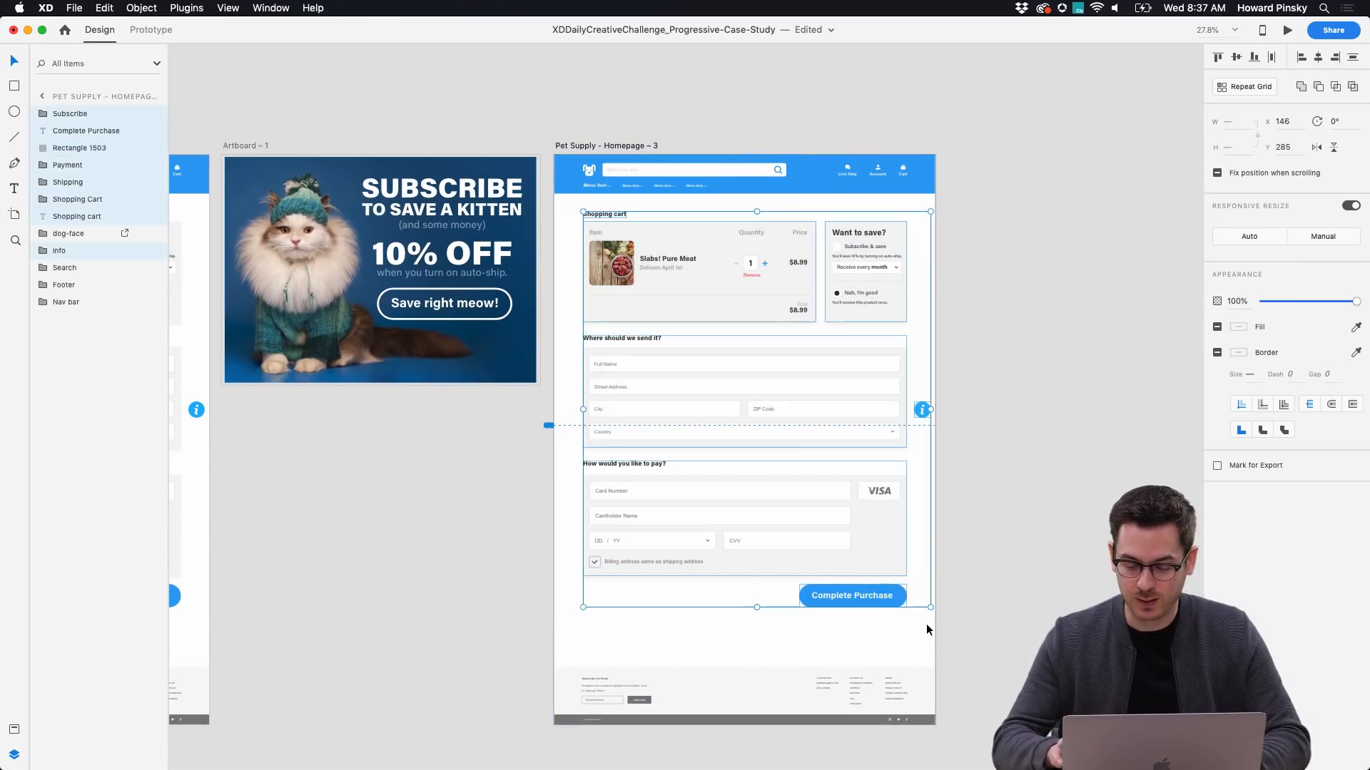
key(Delete)
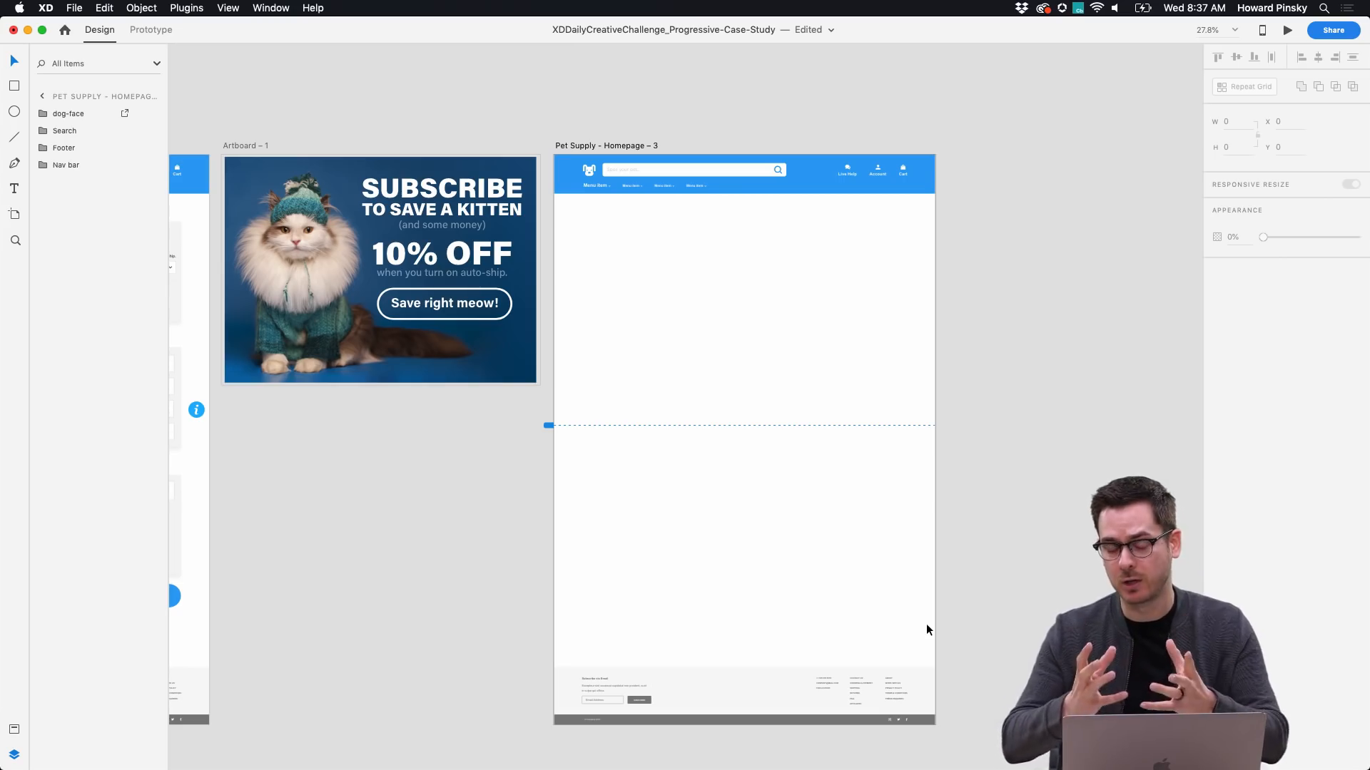
Draw a full-width banner rectangle about 1920 by 403 directly beneath the navigation bar on the emptied artboard.
scroll(728, 293, up, 5)
scroll(728, 293, up, 1)
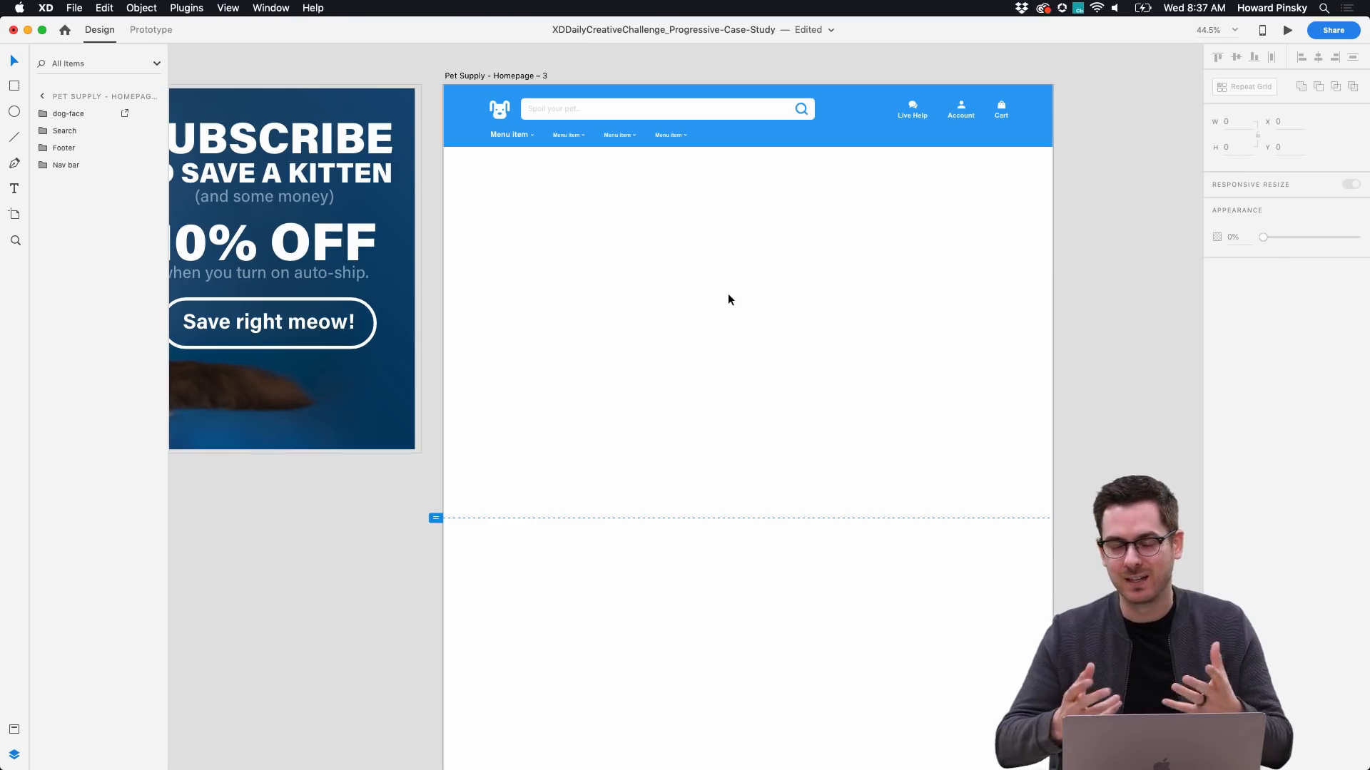
click(12, 86)
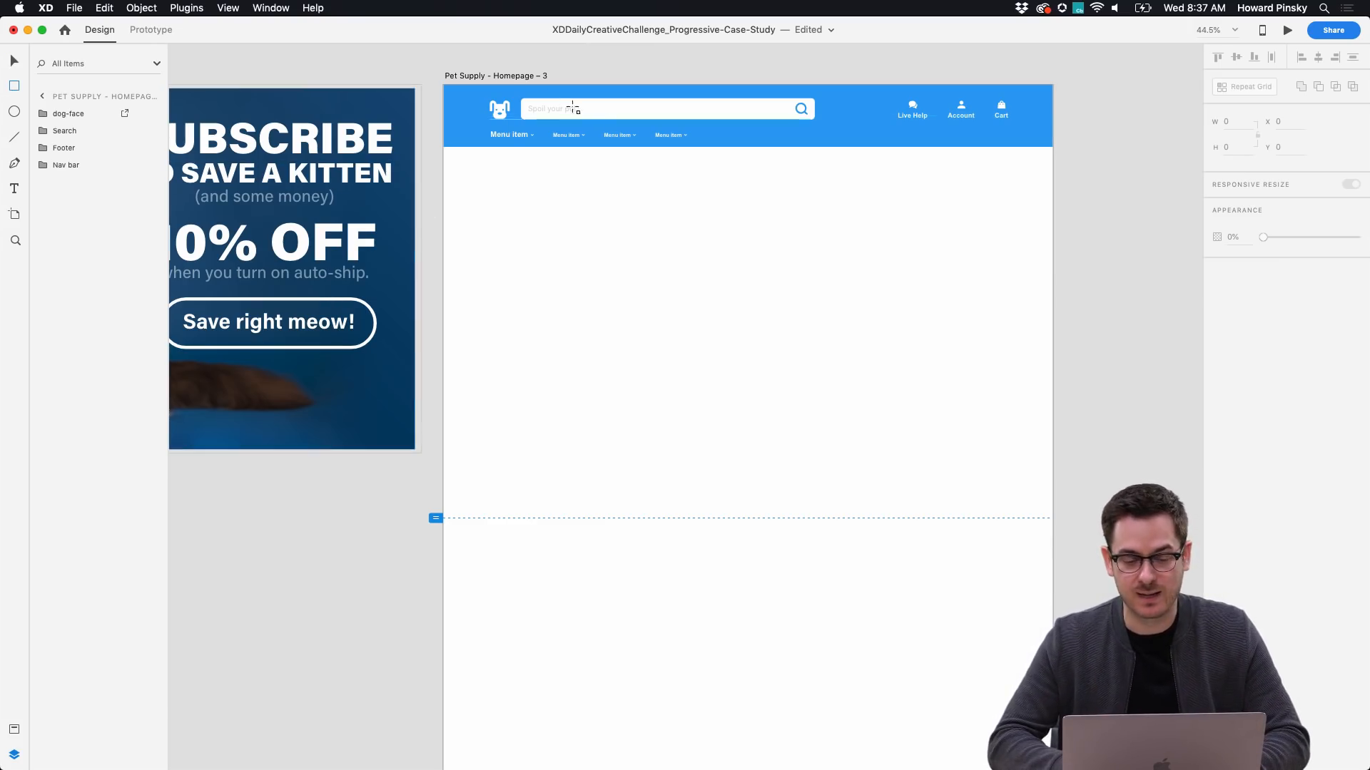
mouse_move(441, 145)
mouse_down()
mouse_move(1053, 248)
mouse_move(1052, 274)
mouse_up()
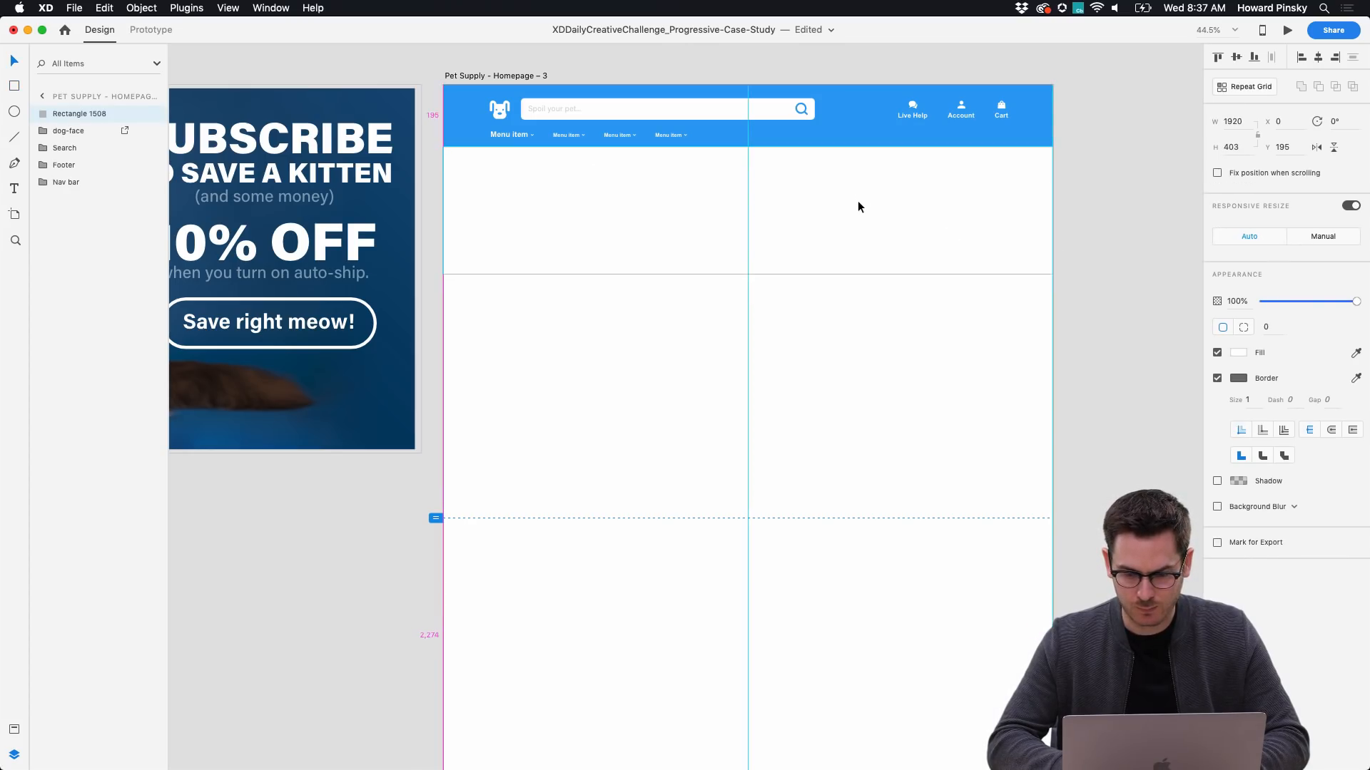
drag(858, 202, 859, 201)
scroll(891, 198, up, 3)
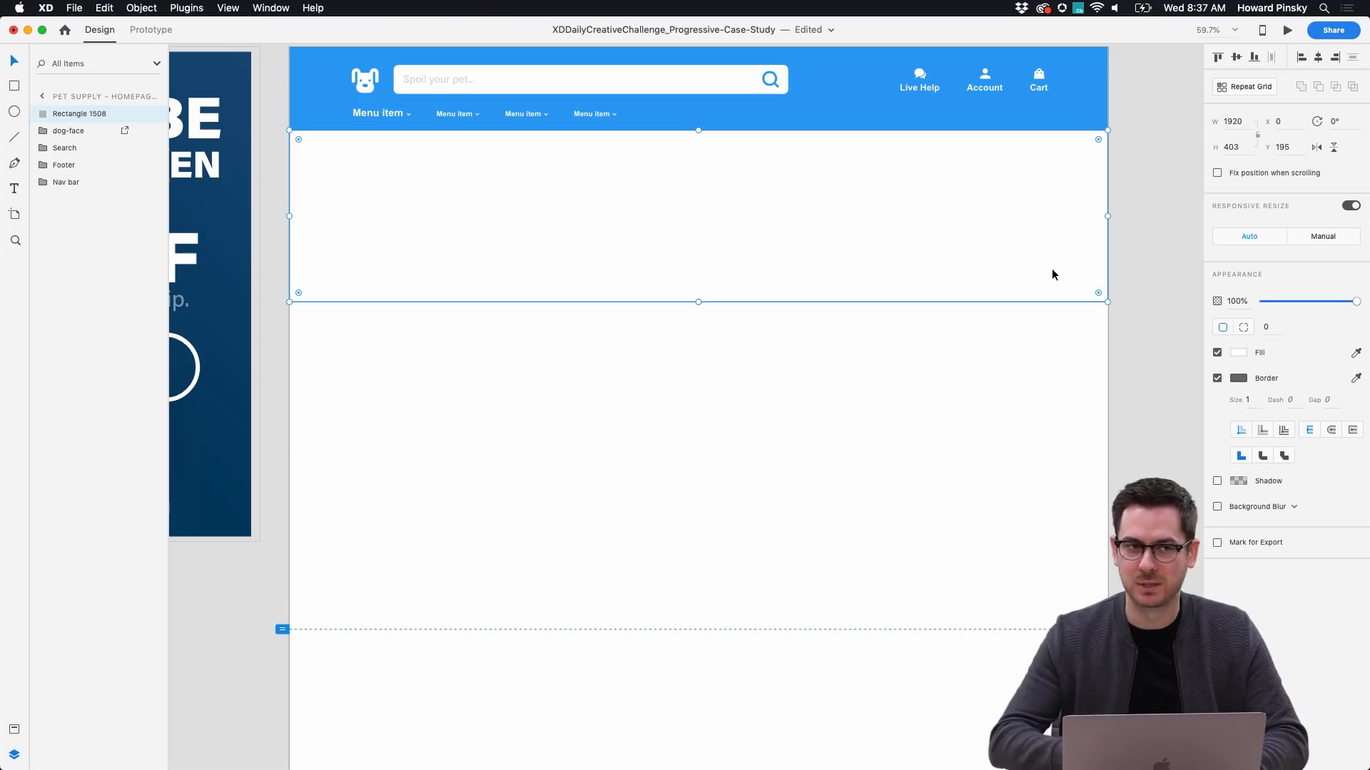
Switch to Finder, preview AdobeStock_211259199_edit.jpg in the Pets folder, and fill the banner rectangle with that image.
key(super+Tab)
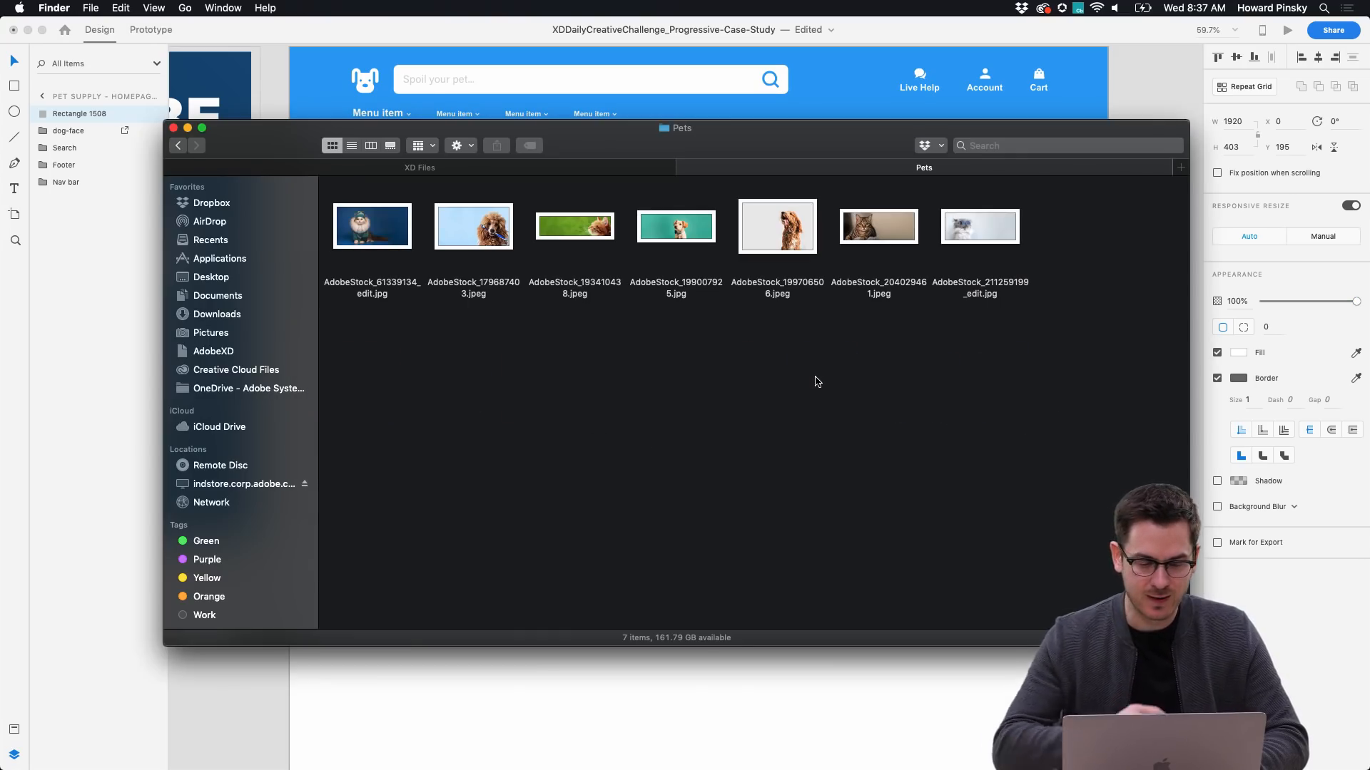
click(989, 222)
key(space)
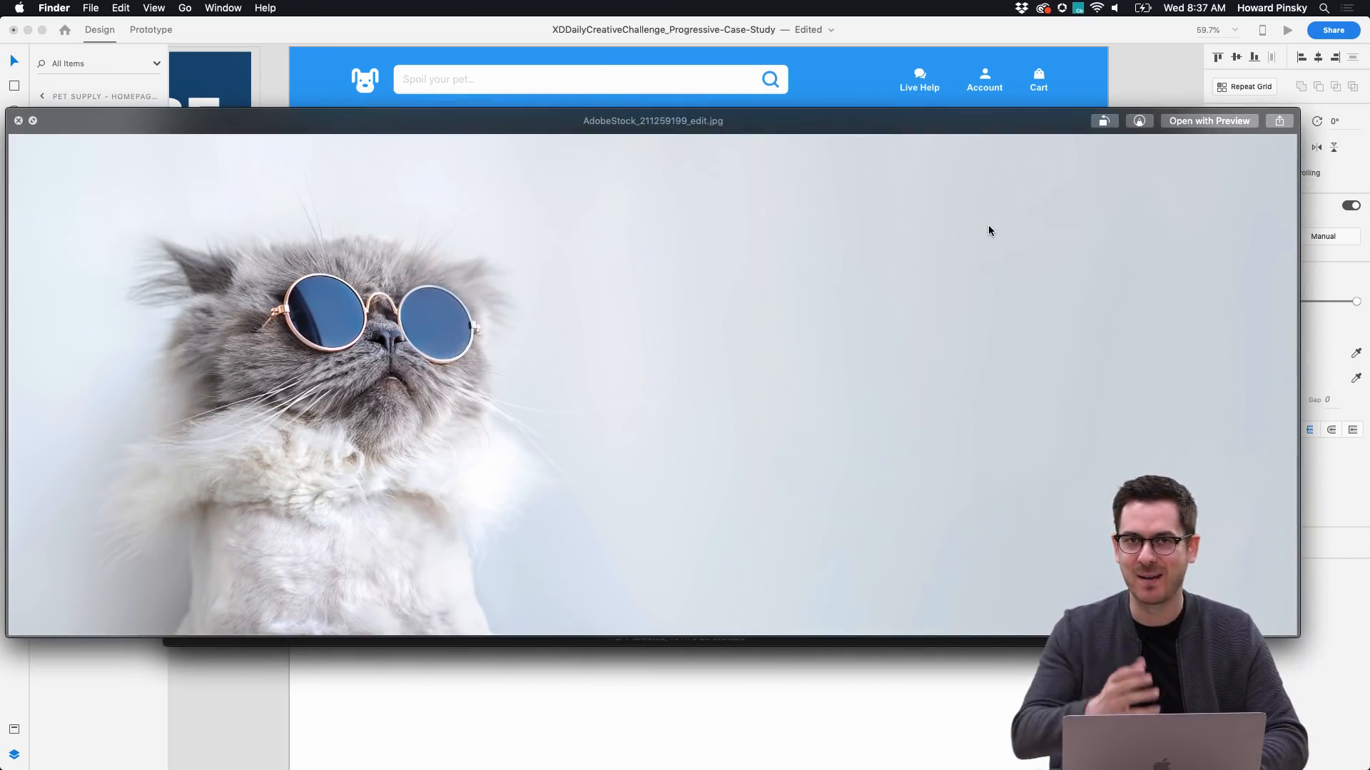
key(space)
drag(976, 237, 795, 209)
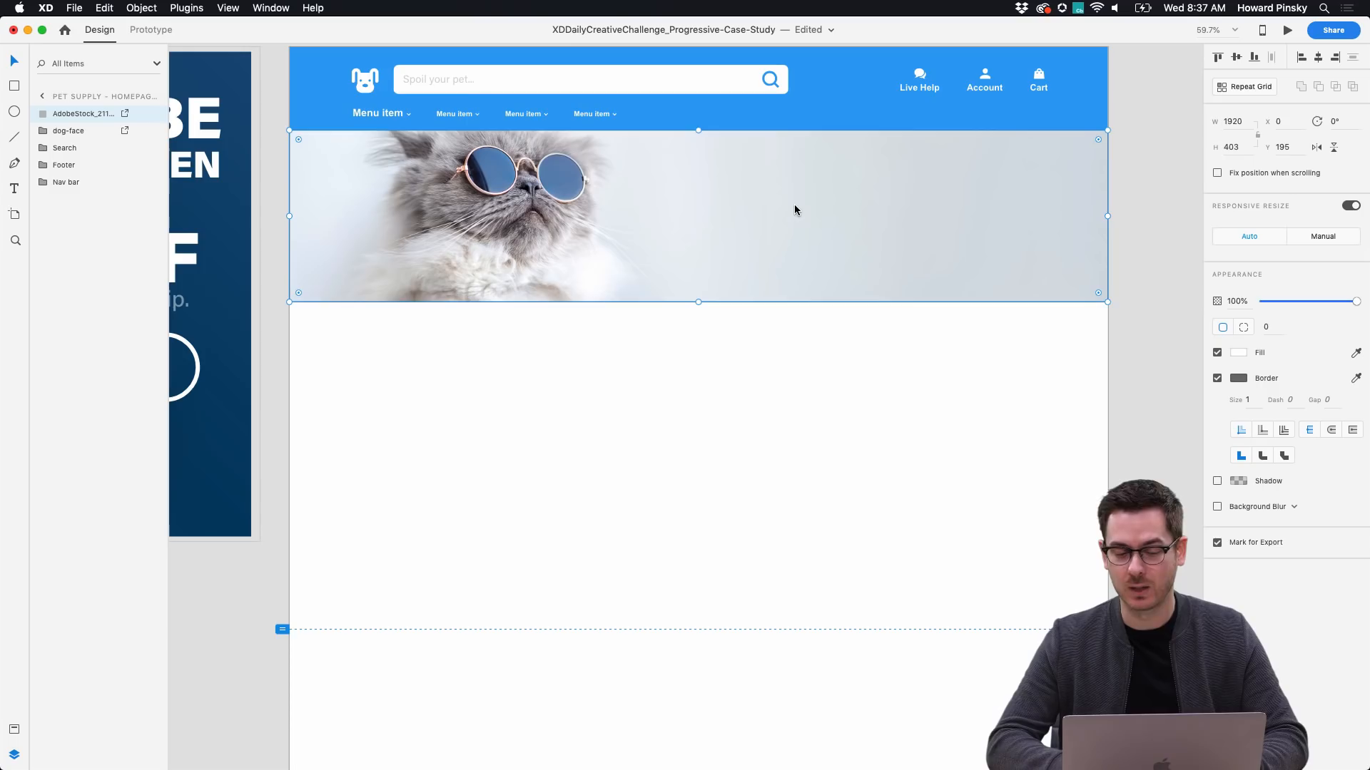
Shift the cat image downward inside the banner to show its whole head, and remove the banner's border.
double_click(748, 204)
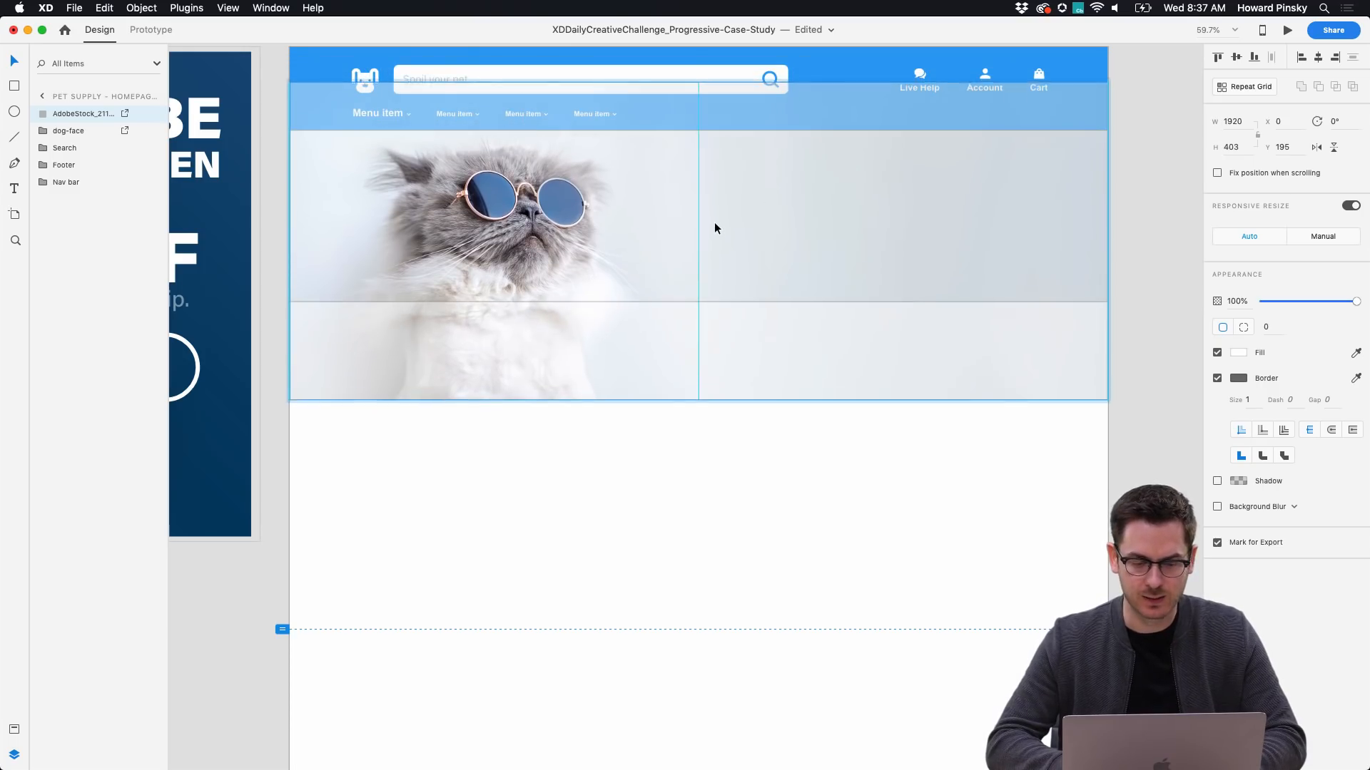
drag(716, 226, 713, 223)
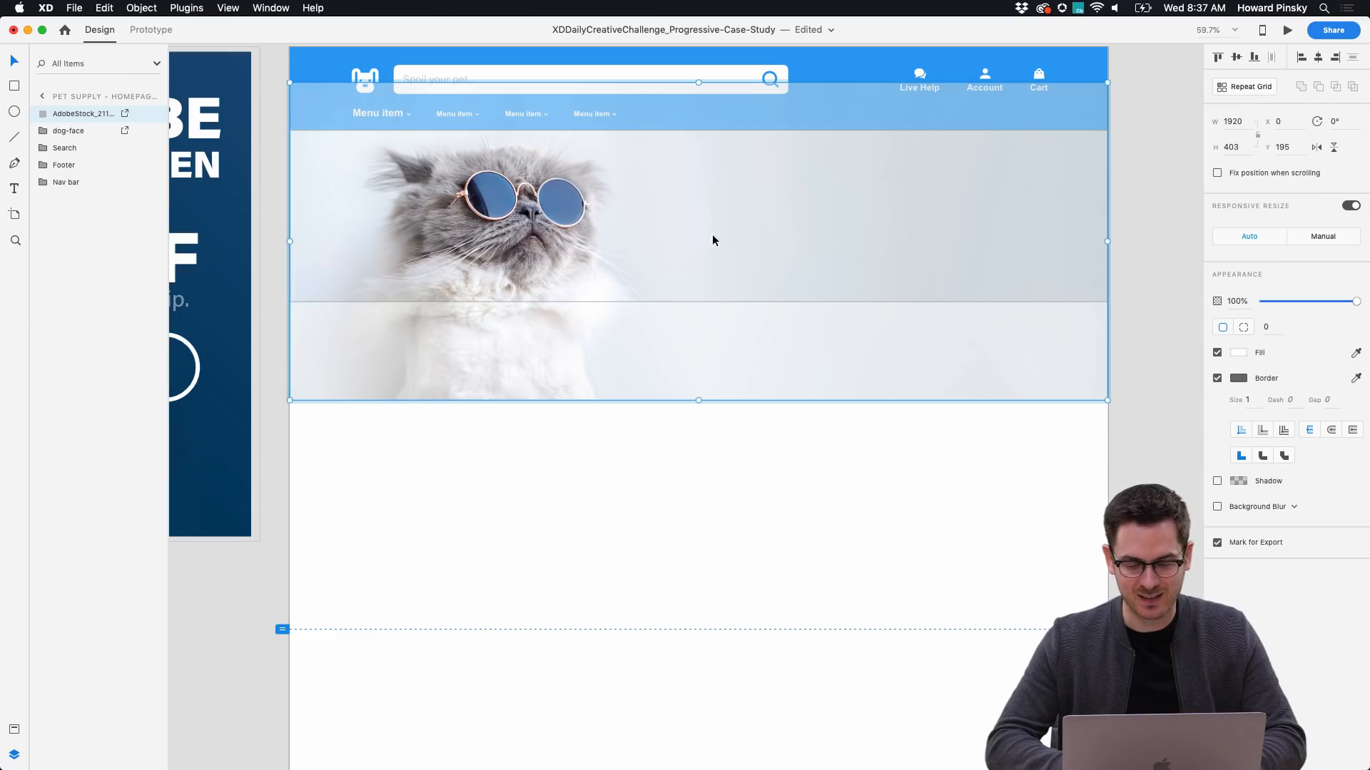
click(791, 503)
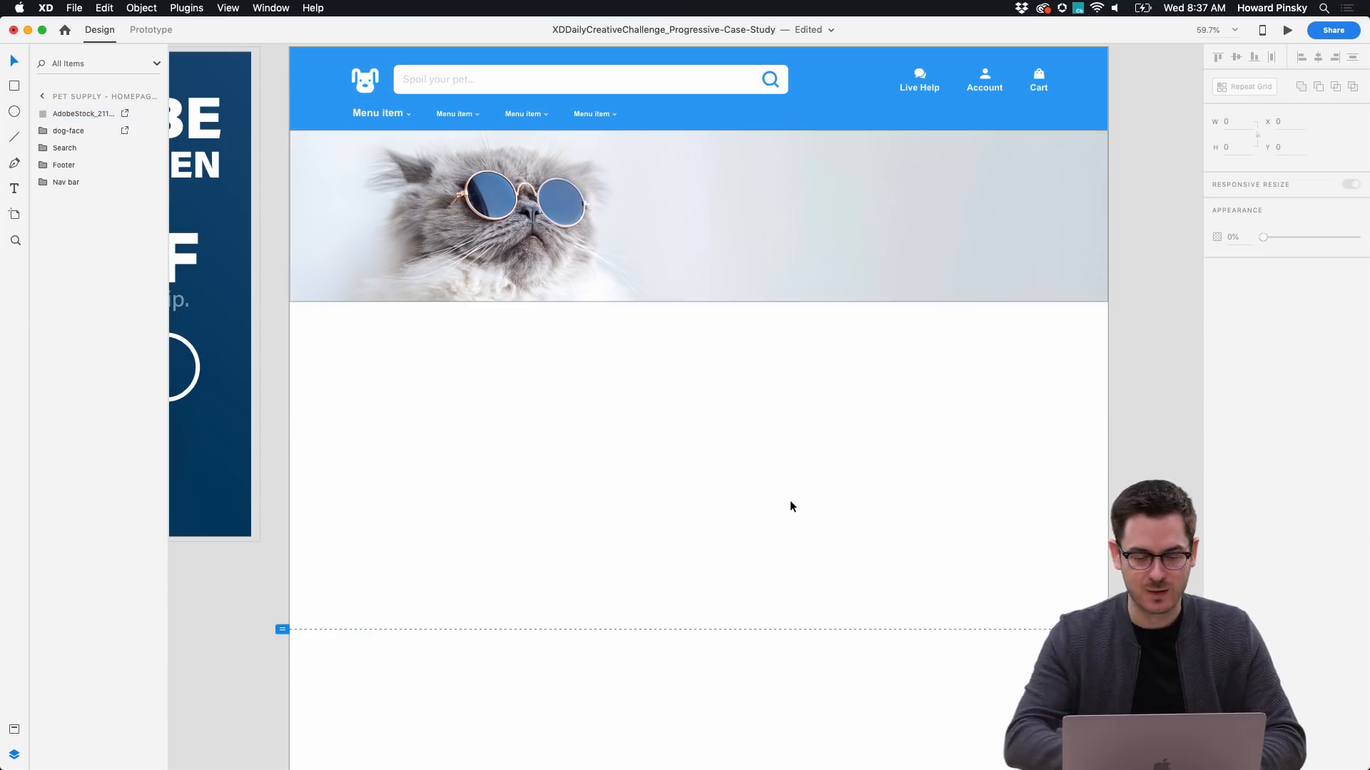
click(920, 189)
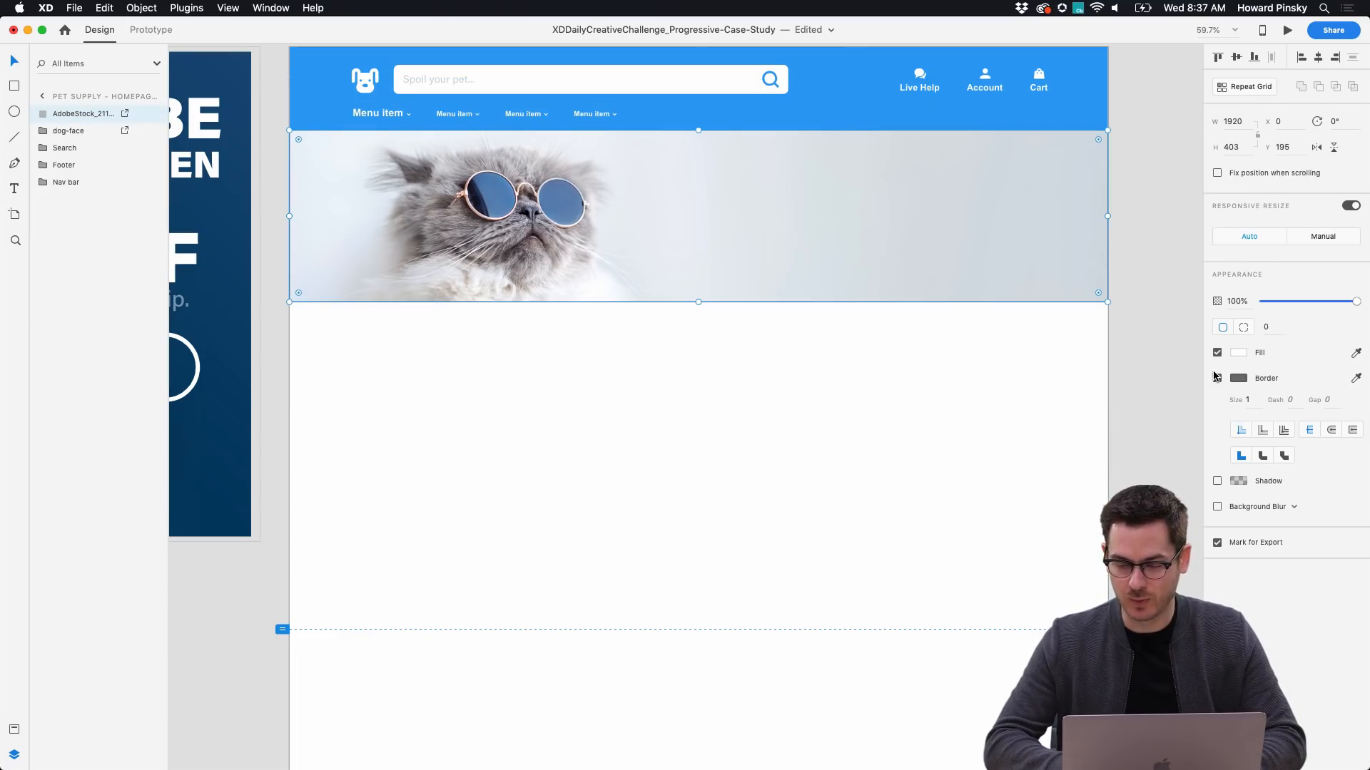
click(1216, 377)
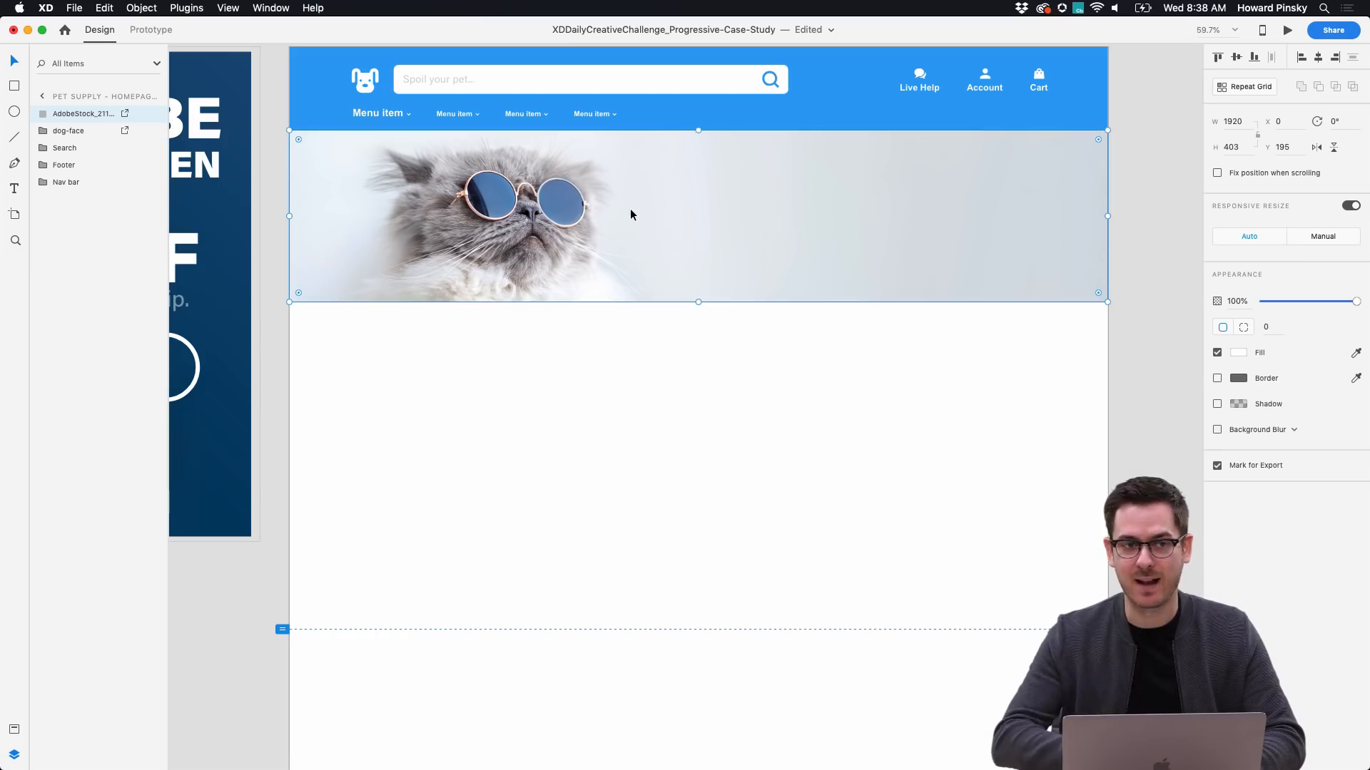
Add the heading "YOU DID IT!" on the banner and enlarge it to size 130.
click(15, 189)
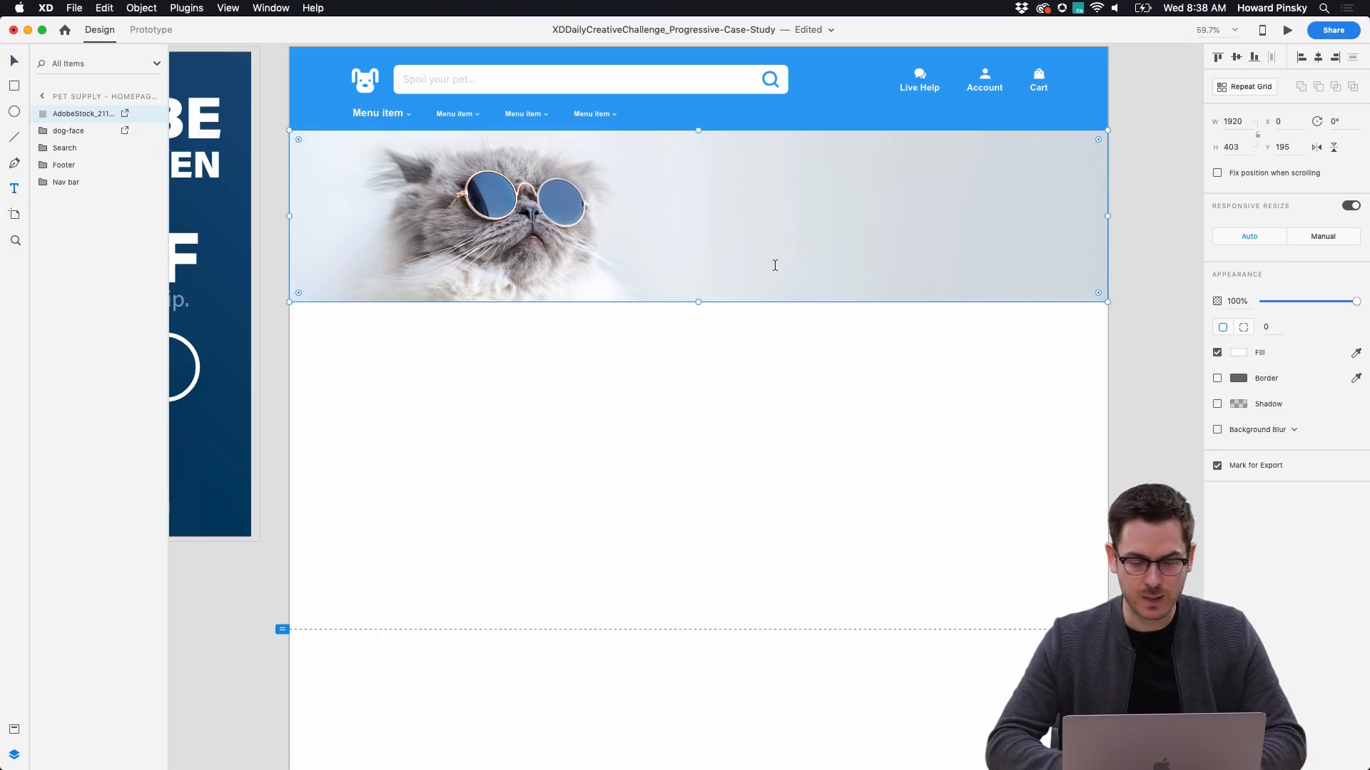
click(659, 200)
text(YOU DID IT!)
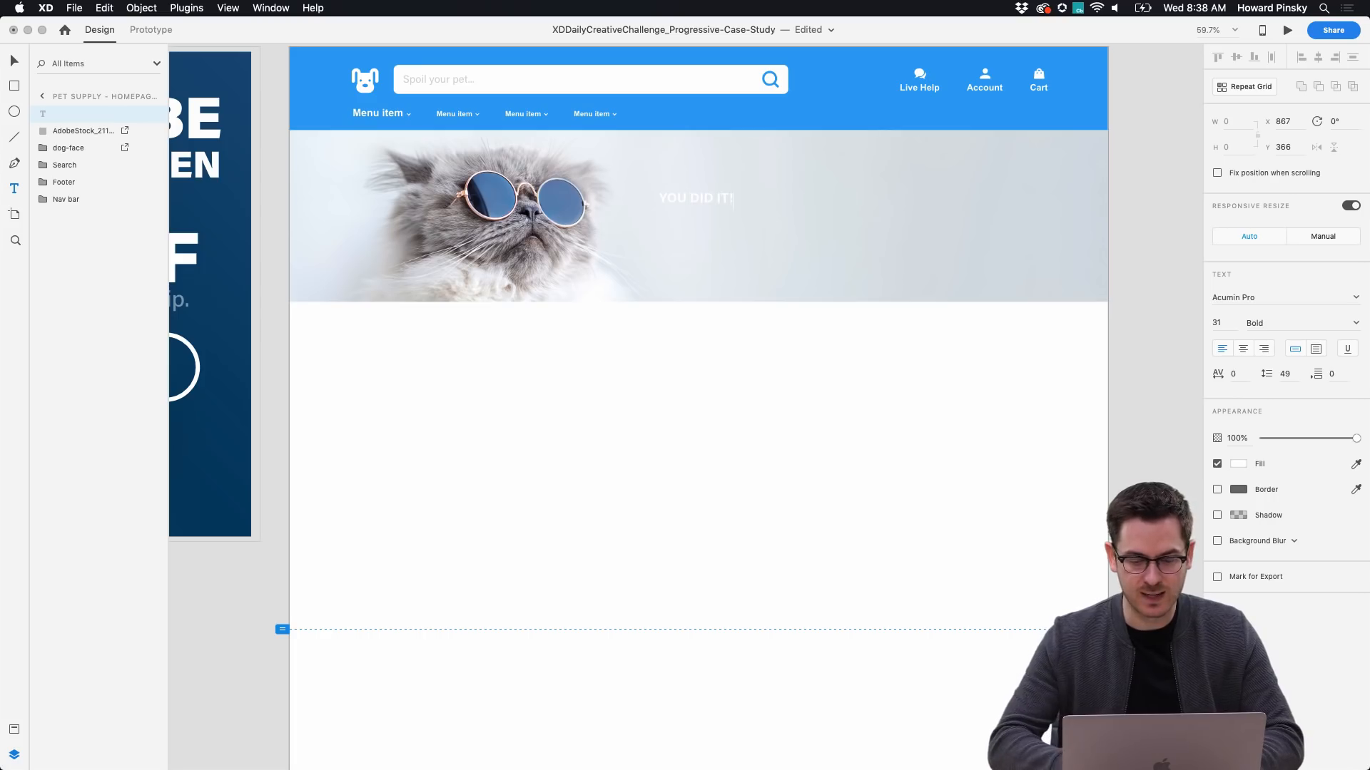
key(Escape)
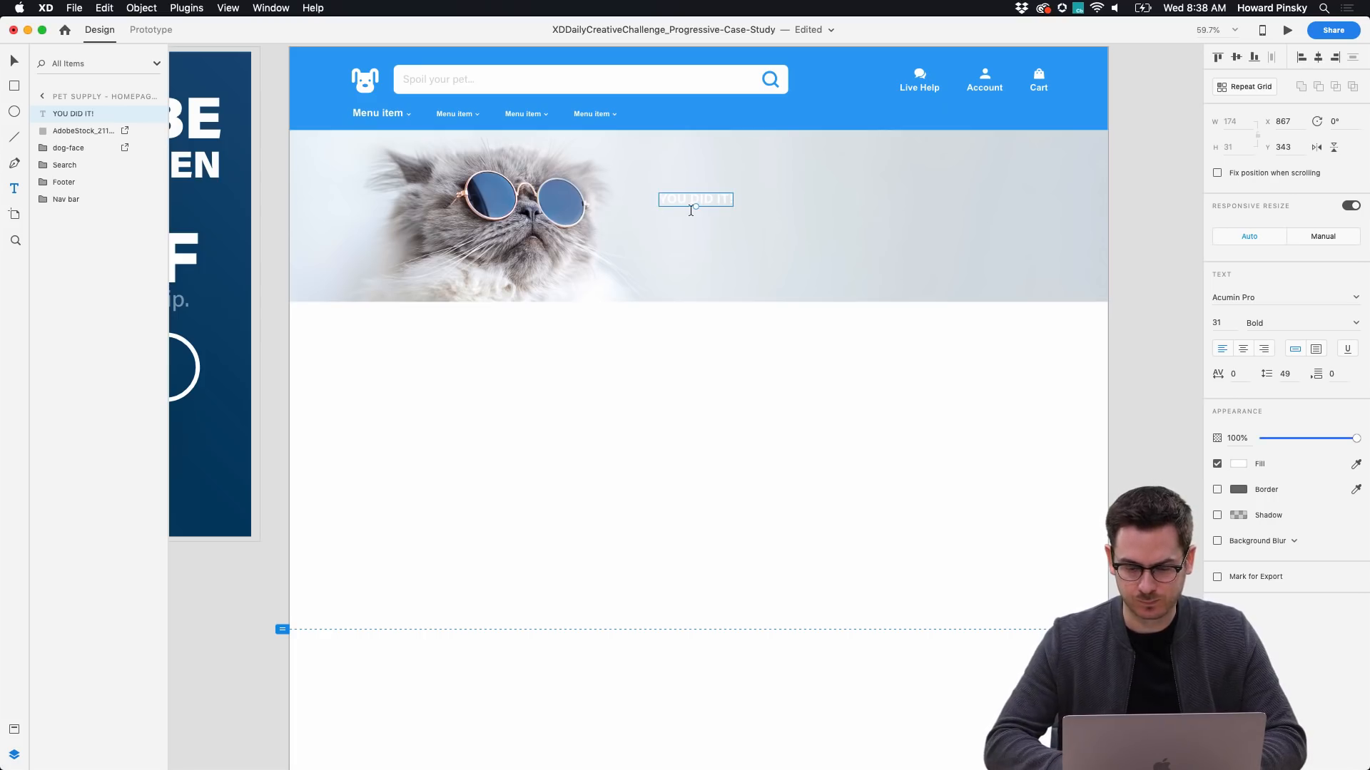
drag(695, 207, 696, 248)
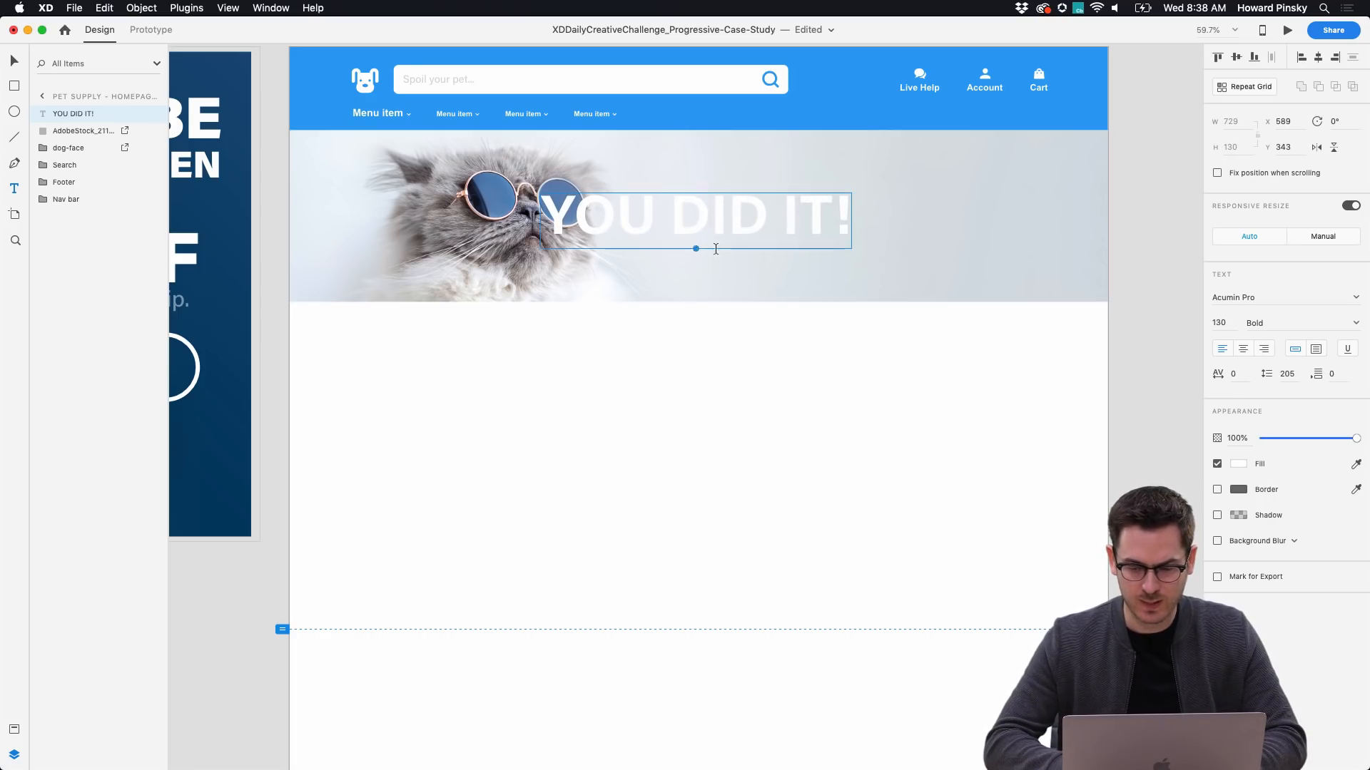
Set the heading's font weight to Black and its fill to dark grey.
click(1354, 323)
click(1277, 469)
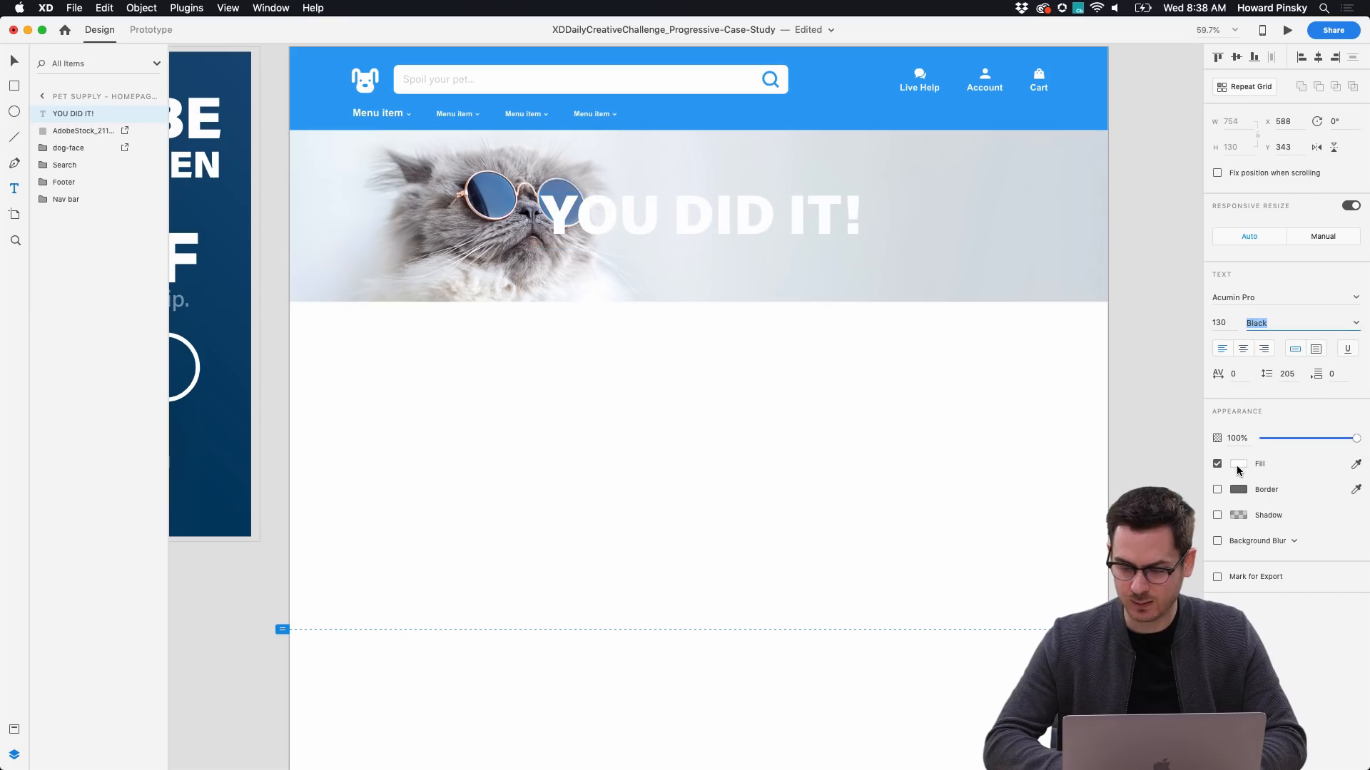
click(1237, 464)
click(1063, 473)
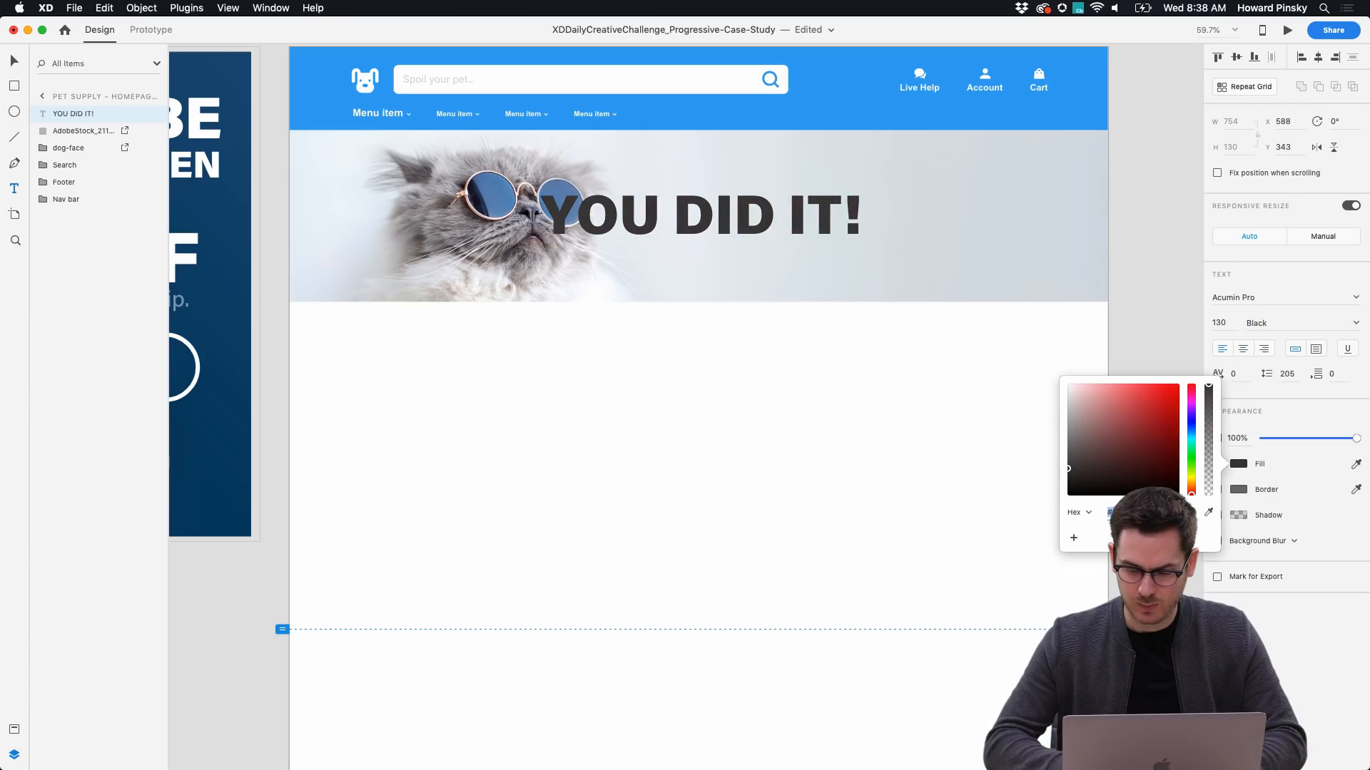
key(Escape)
key(Escape)
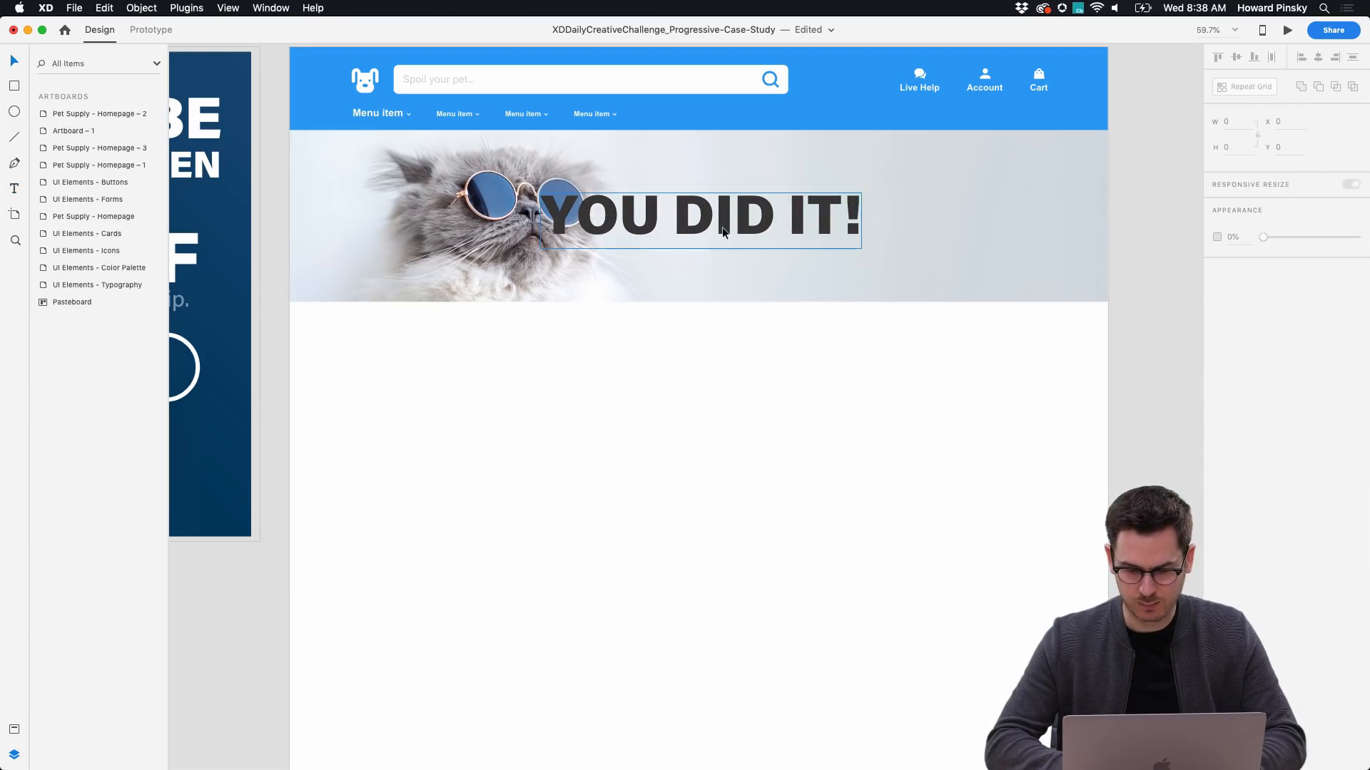
Move the heading to the empty side of the cat, and place a copy beneath it at size 44 in Medium weight.
drag(722, 227, 689, 224)
click(1358, 324)
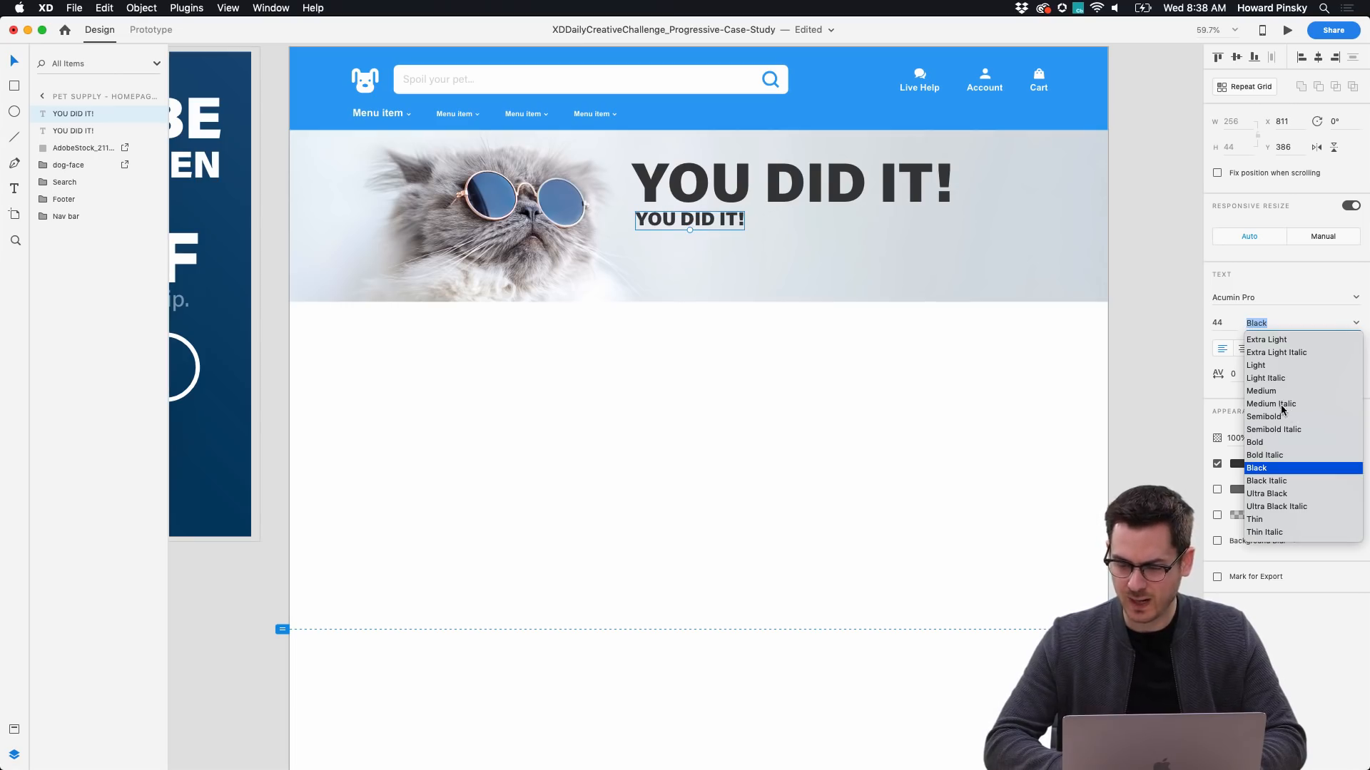
click(1274, 392)
Replace the smaller copy's text with "Now that your order is on the way, let us know how we did." on two lines.
double_click(682, 220)
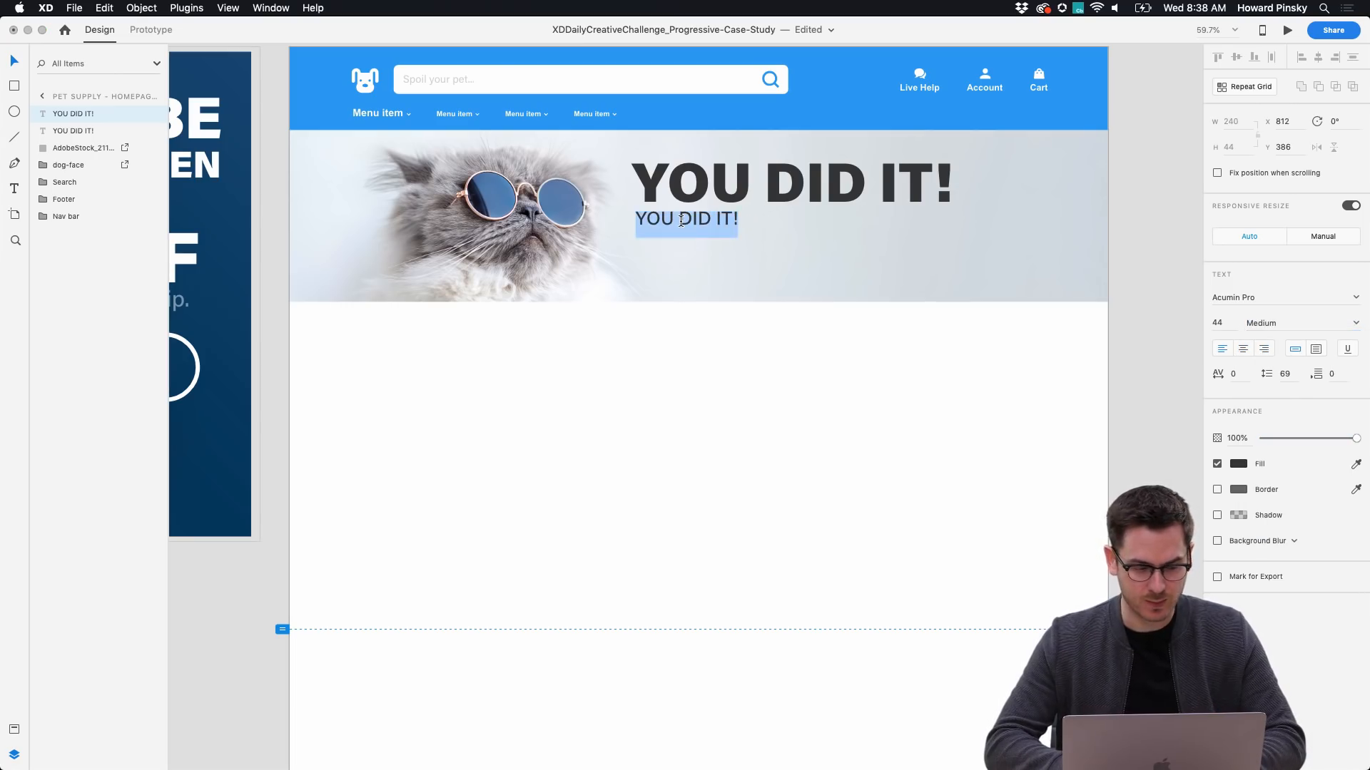
text(Now that yo)
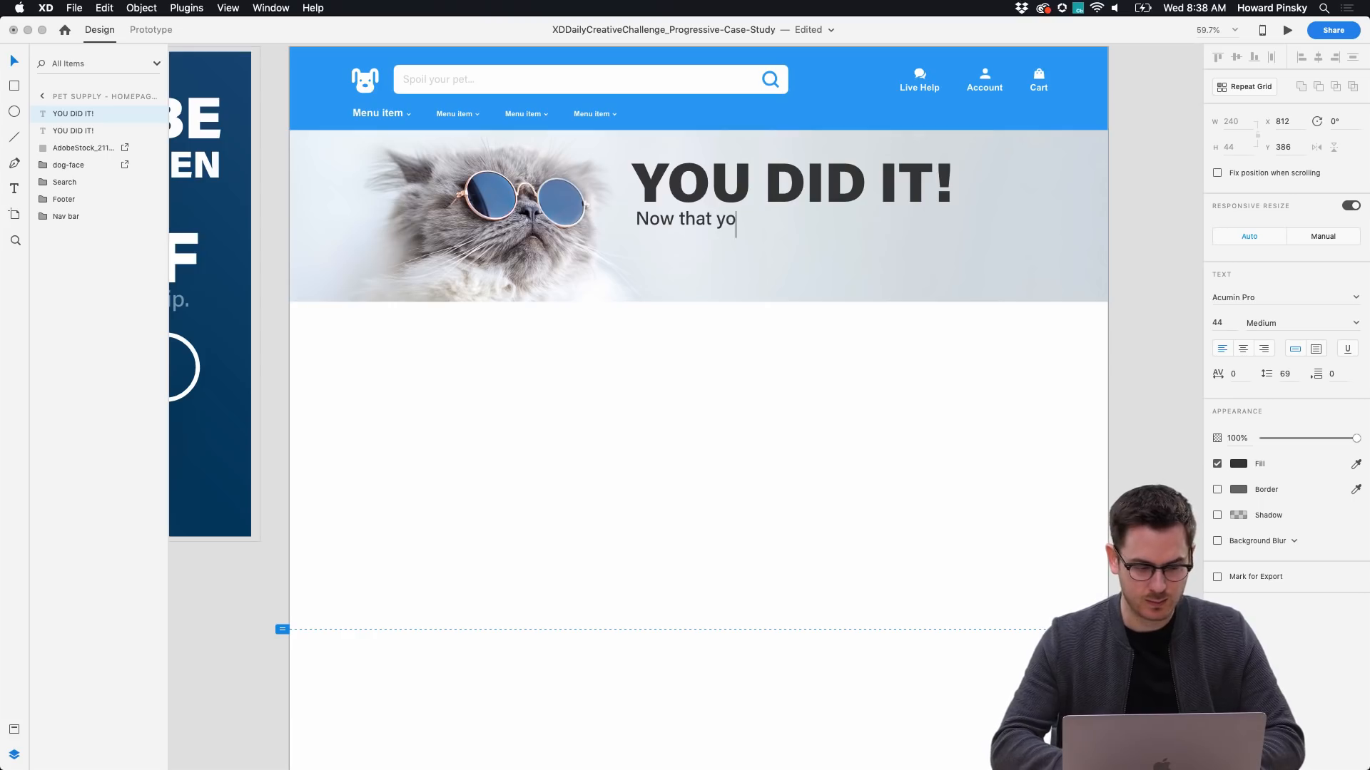
text(ur order is)
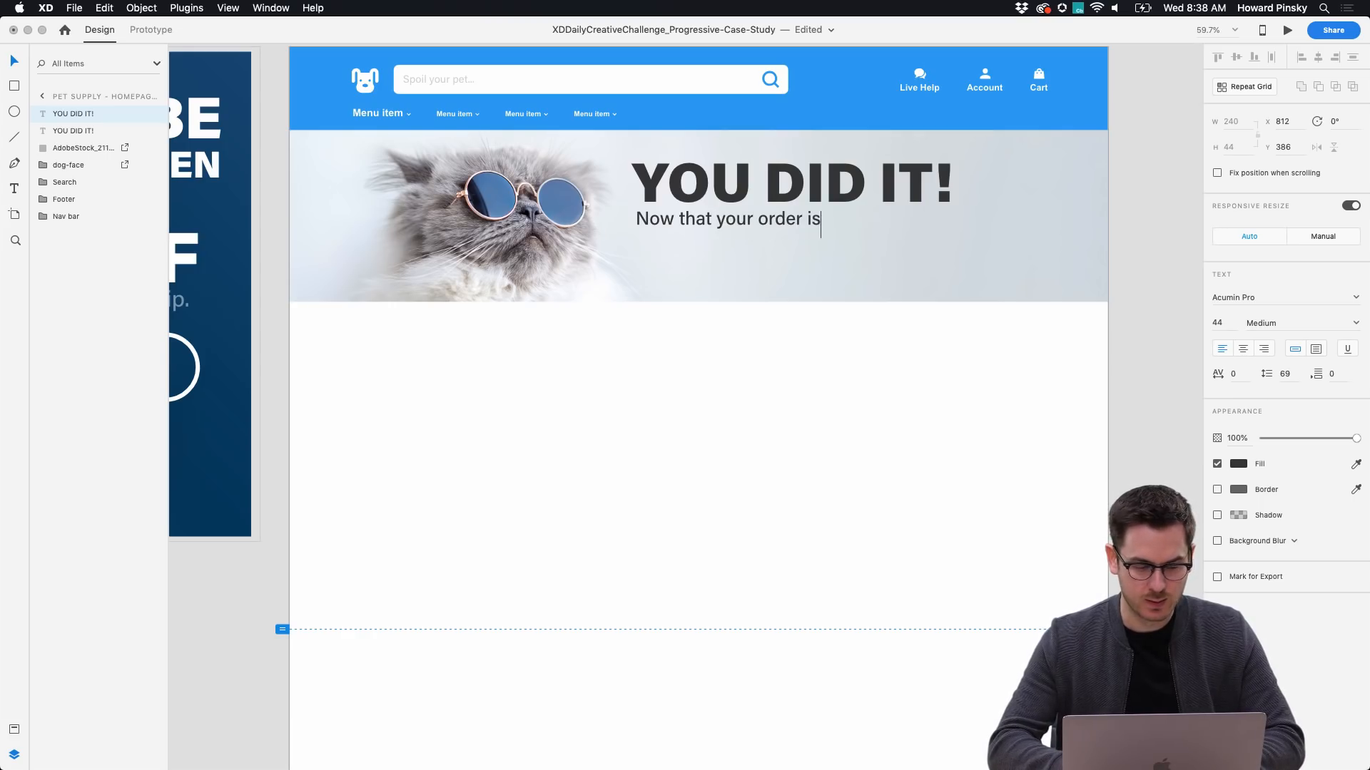
text( on the way, )
text(le)
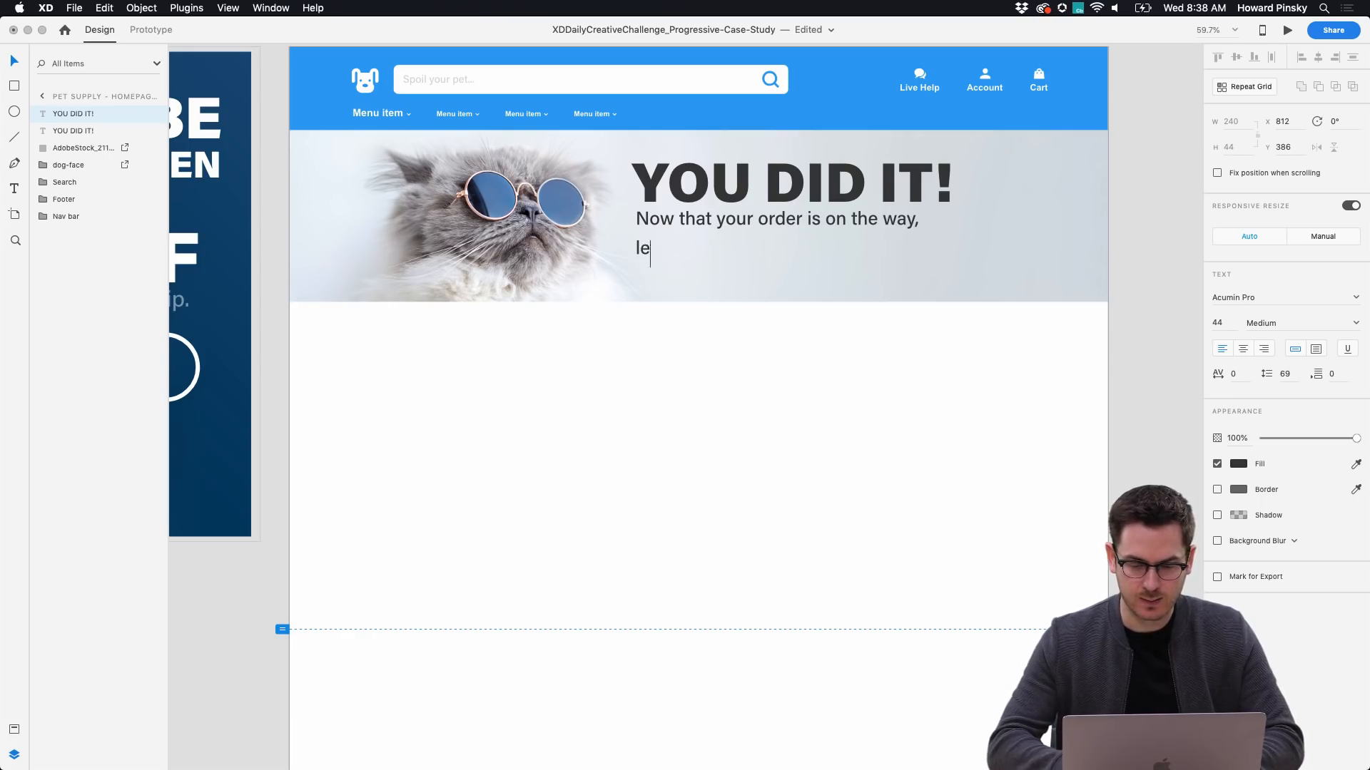
text(t)
key(BackSpace)
key(BackSpace)
key(BackSpace)
text(let)
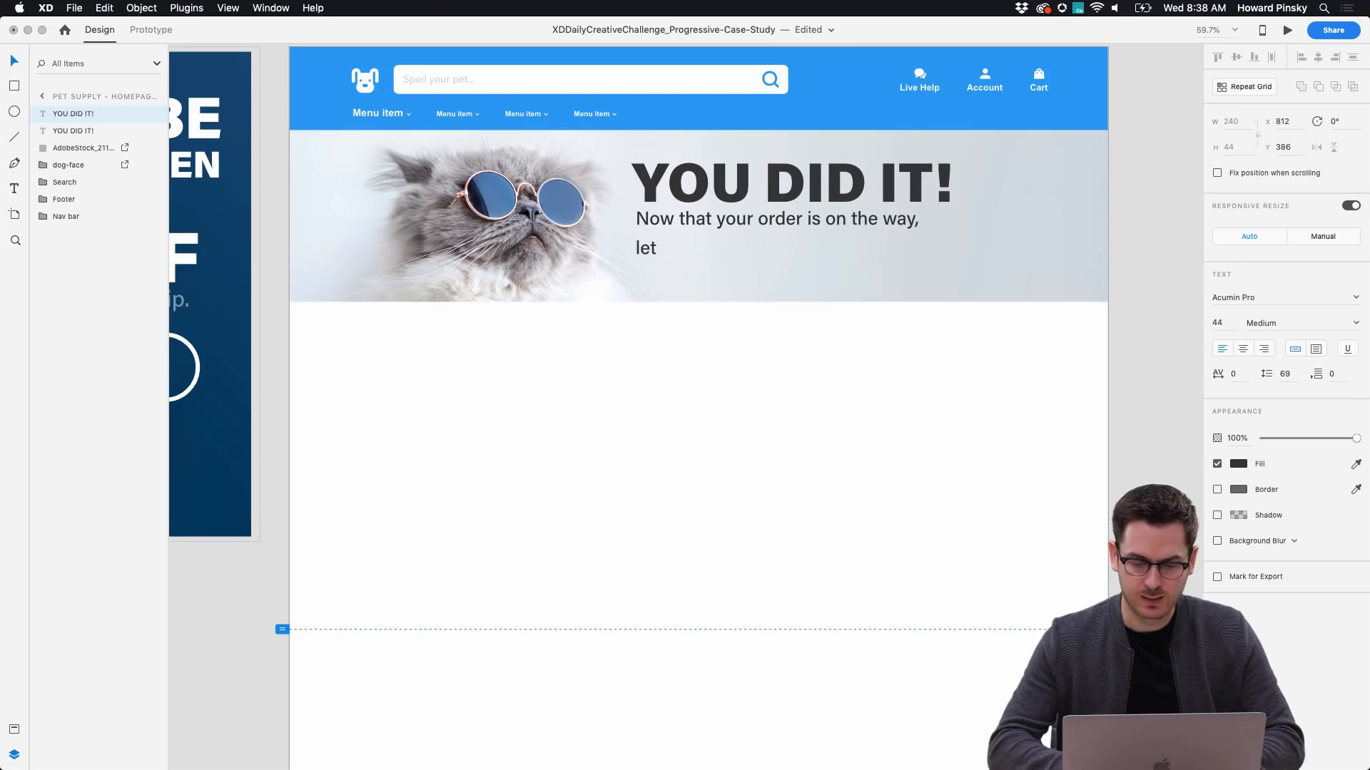
text( us know how we d)
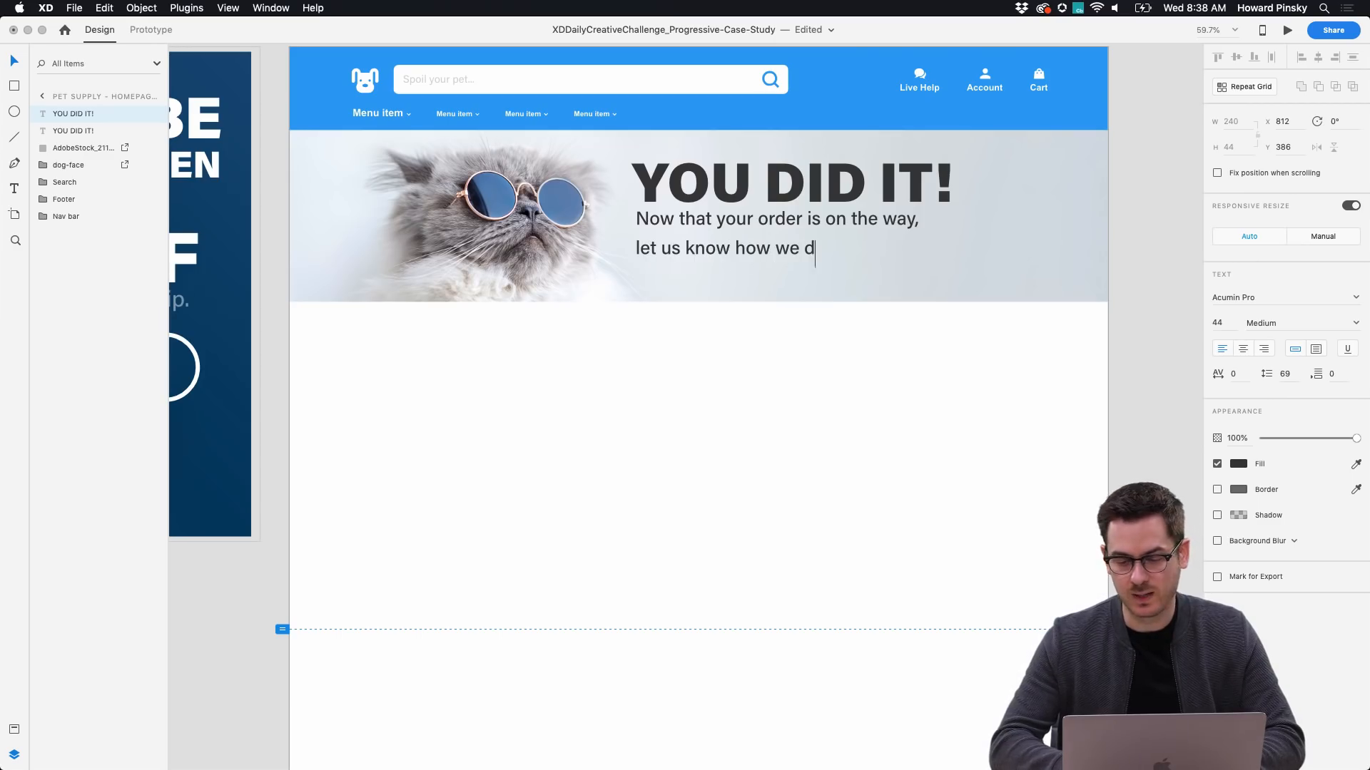
text(id.)
key(Escape)
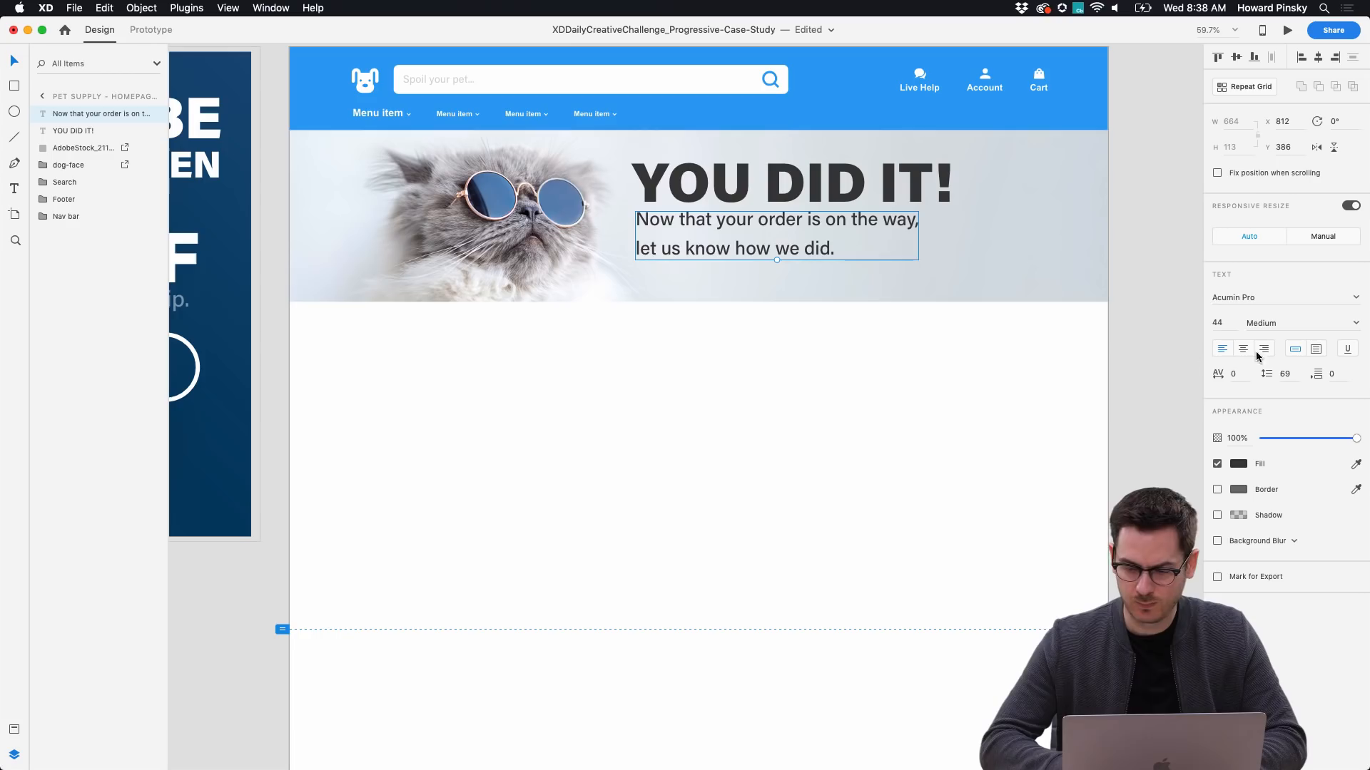
Reduce the two-line subtitle's line spacing to 54.
click(1283, 371)
key(Down)
key(Down)
key(Down)
key(Down)
key(Down)
key(Down)
key(Down)
key(Down)
key(Down)
key(Down)
key(Down)
key(Down)
key(Down)
key(Down)
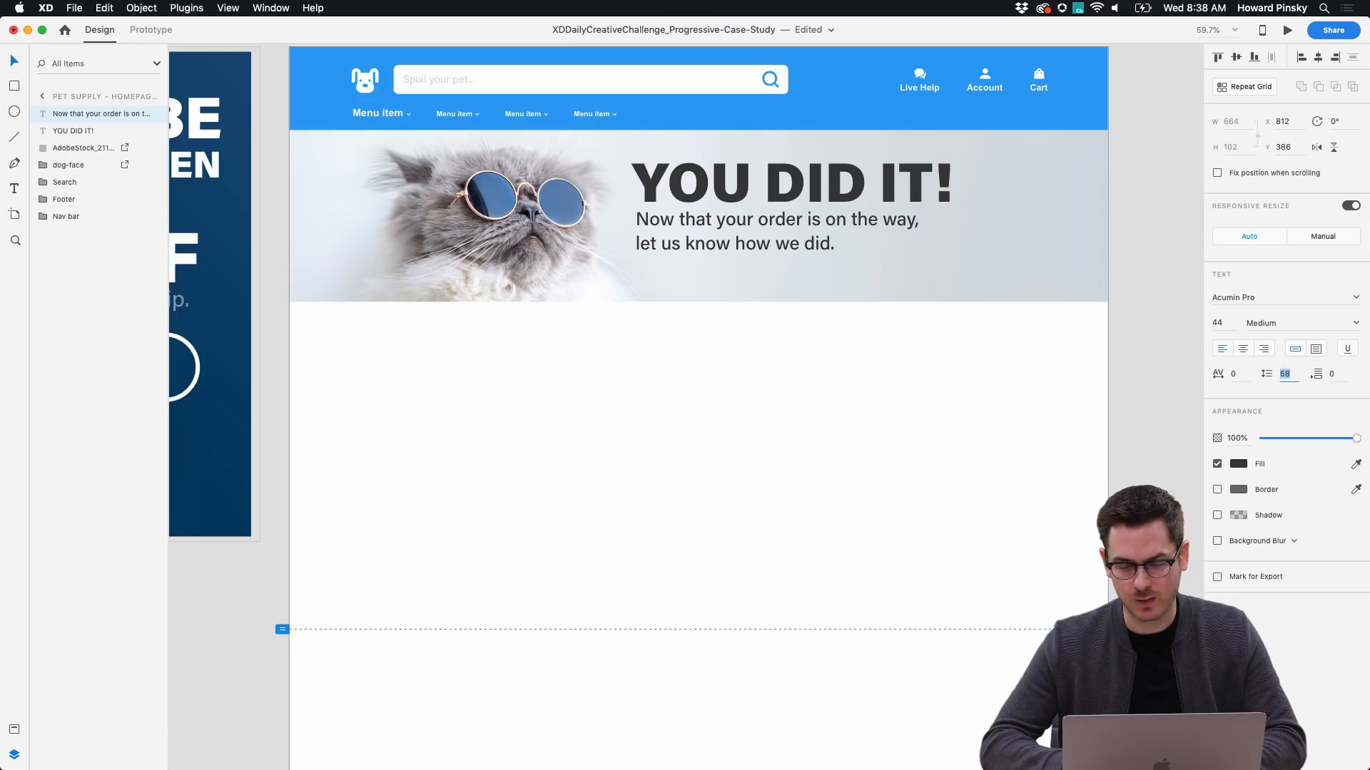
key(Down)
Align the subtitle more closely under the heading, scale it to size 40, and lower its opacity to 33%.
drag(754, 243, 760, 241)
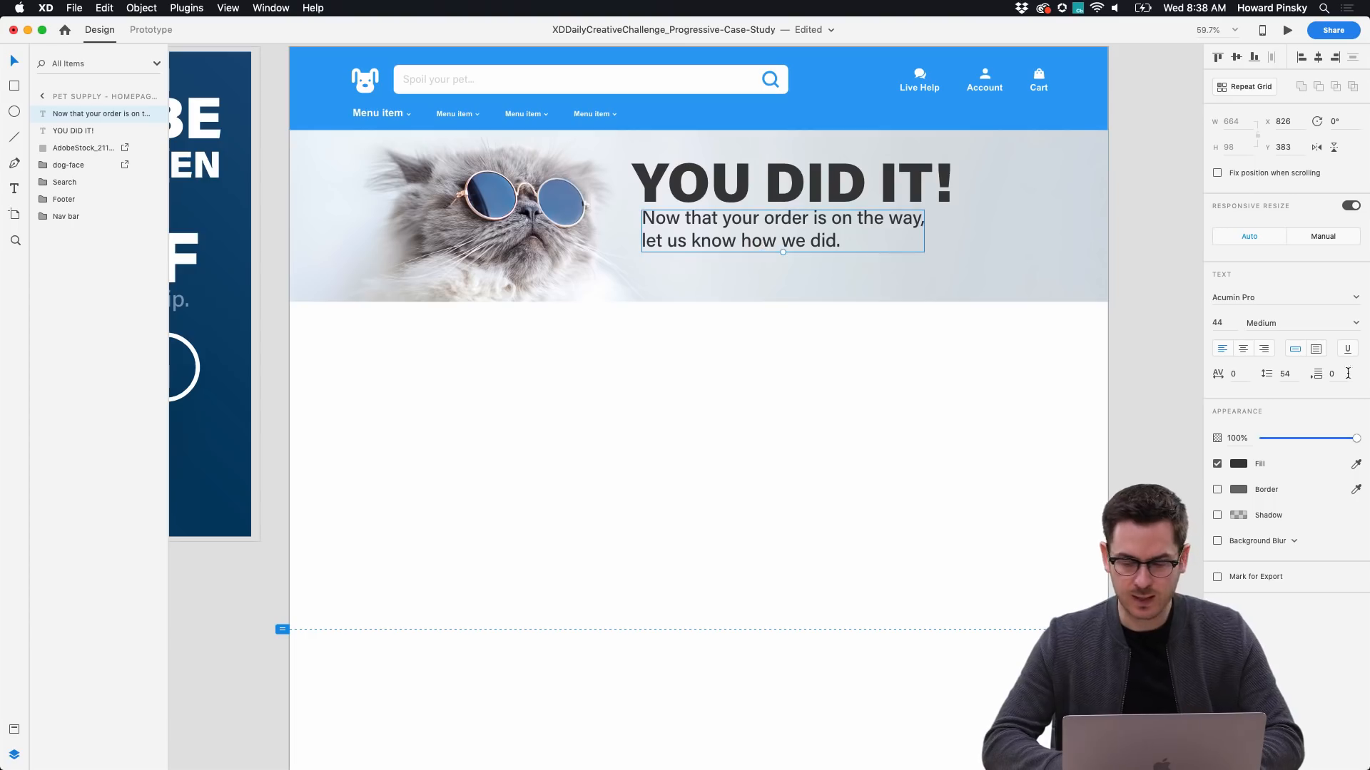
drag(782, 252, 755, 221)
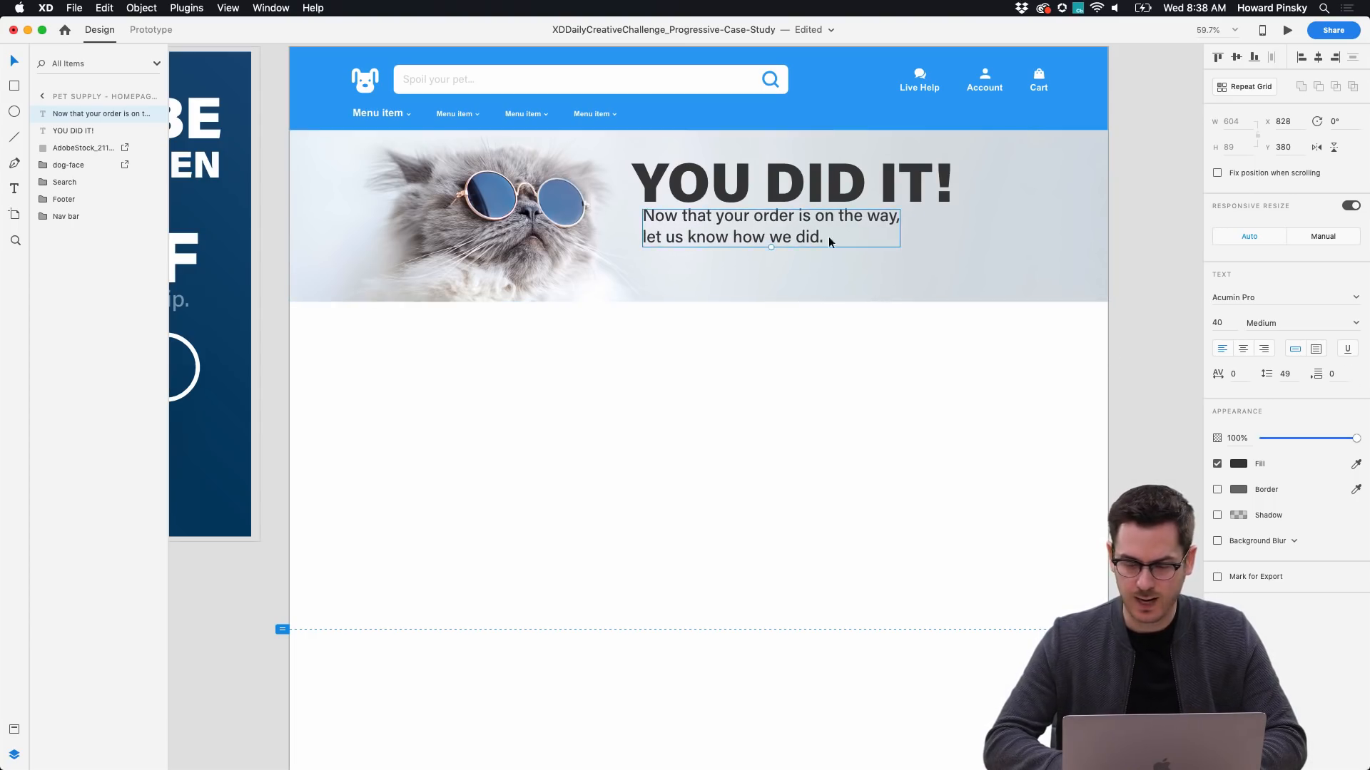
drag(1356, 439, 1299, 437)
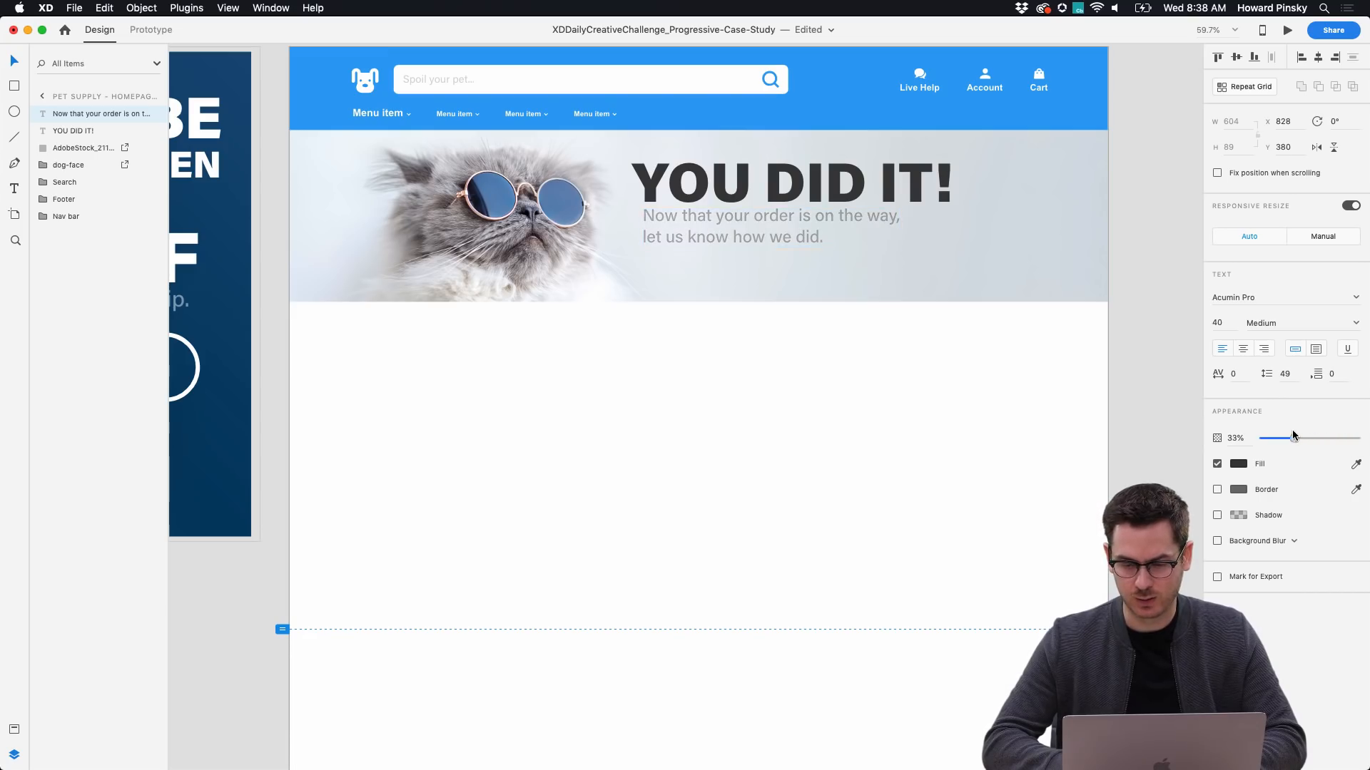
Select the heading together with its subtitle and shift both slightly downward within the banner.
shift+click(746, 184)
drag(746, 184, 745, 192)
scroll(742, 266, down, 1)
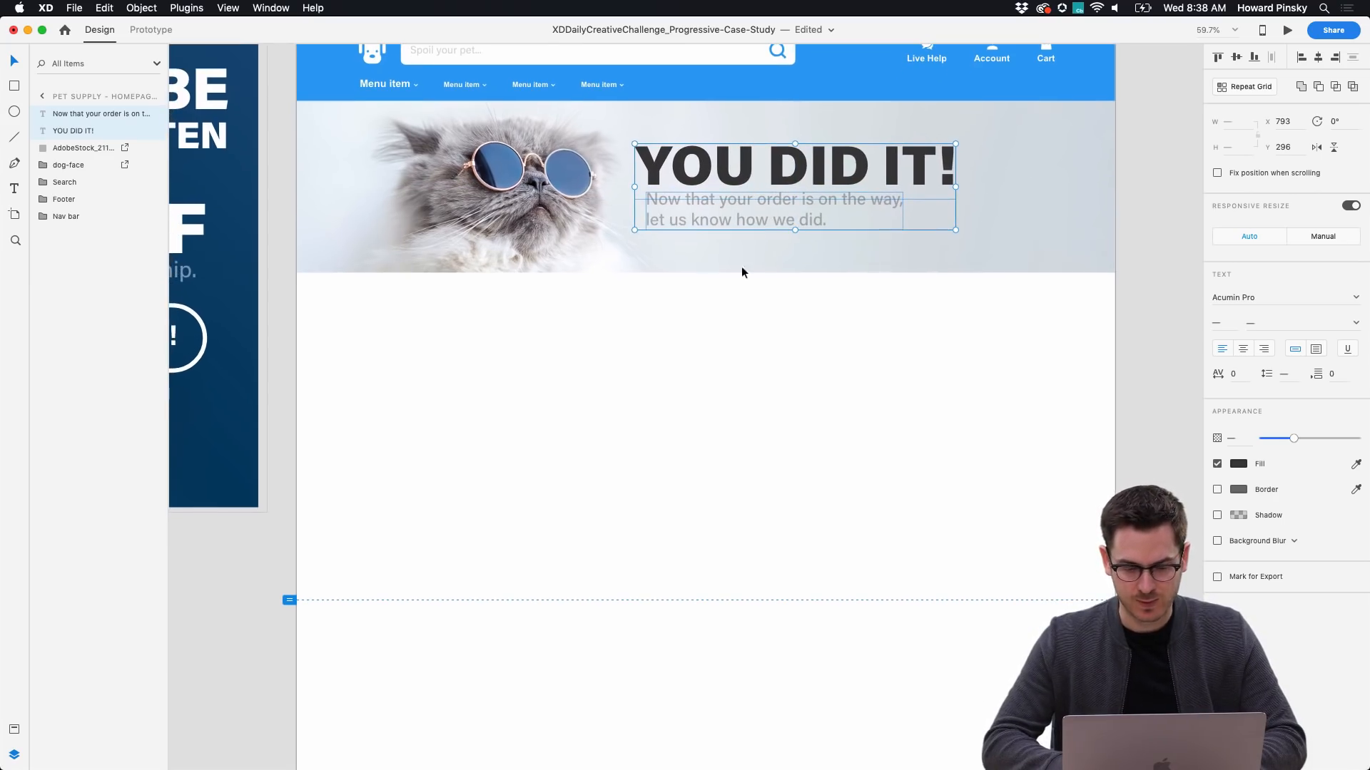
click(771, 313)
Duplicate the subtitle below the banner and change its text to "Complete this short survey and be entered to win a $100 gift card.".
drag(746, 216, 681, 324)
triple_click(682, 328)
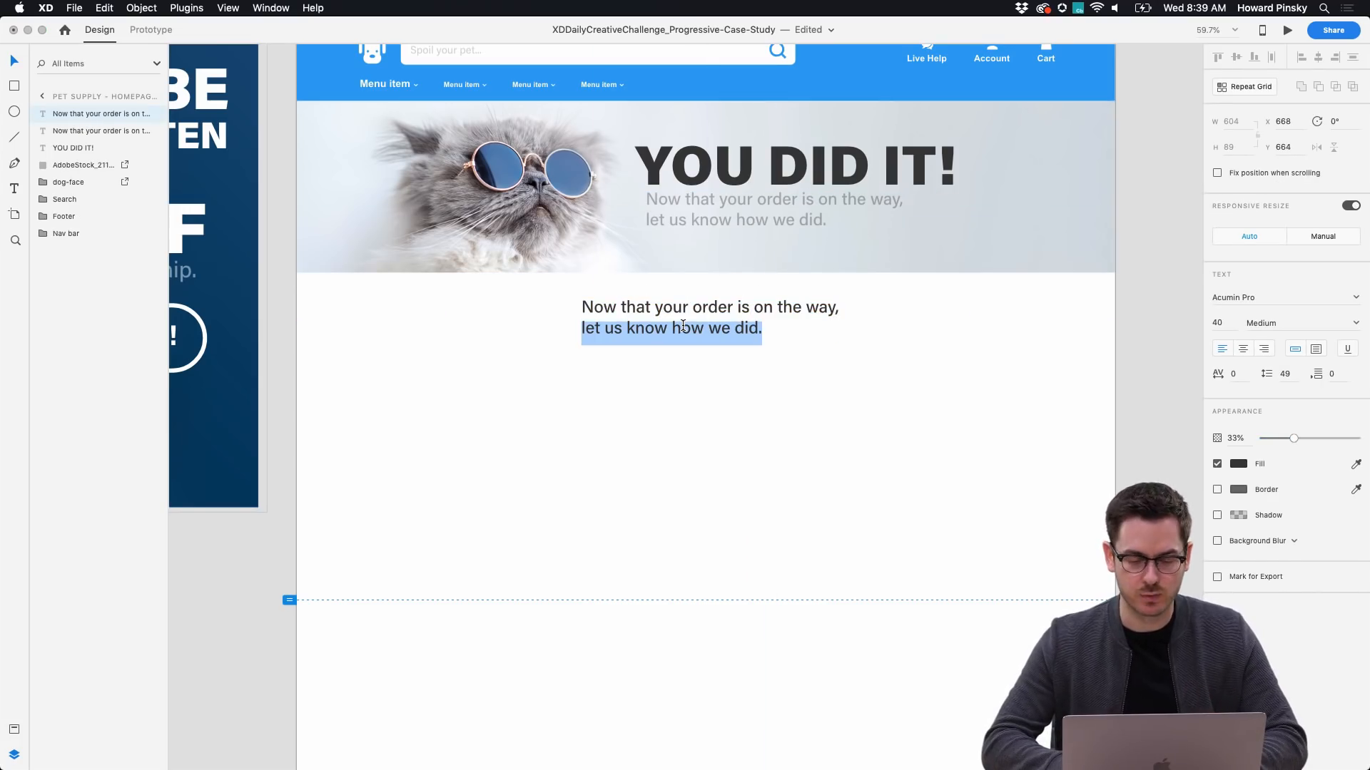
key(super+a)
text(Comple)
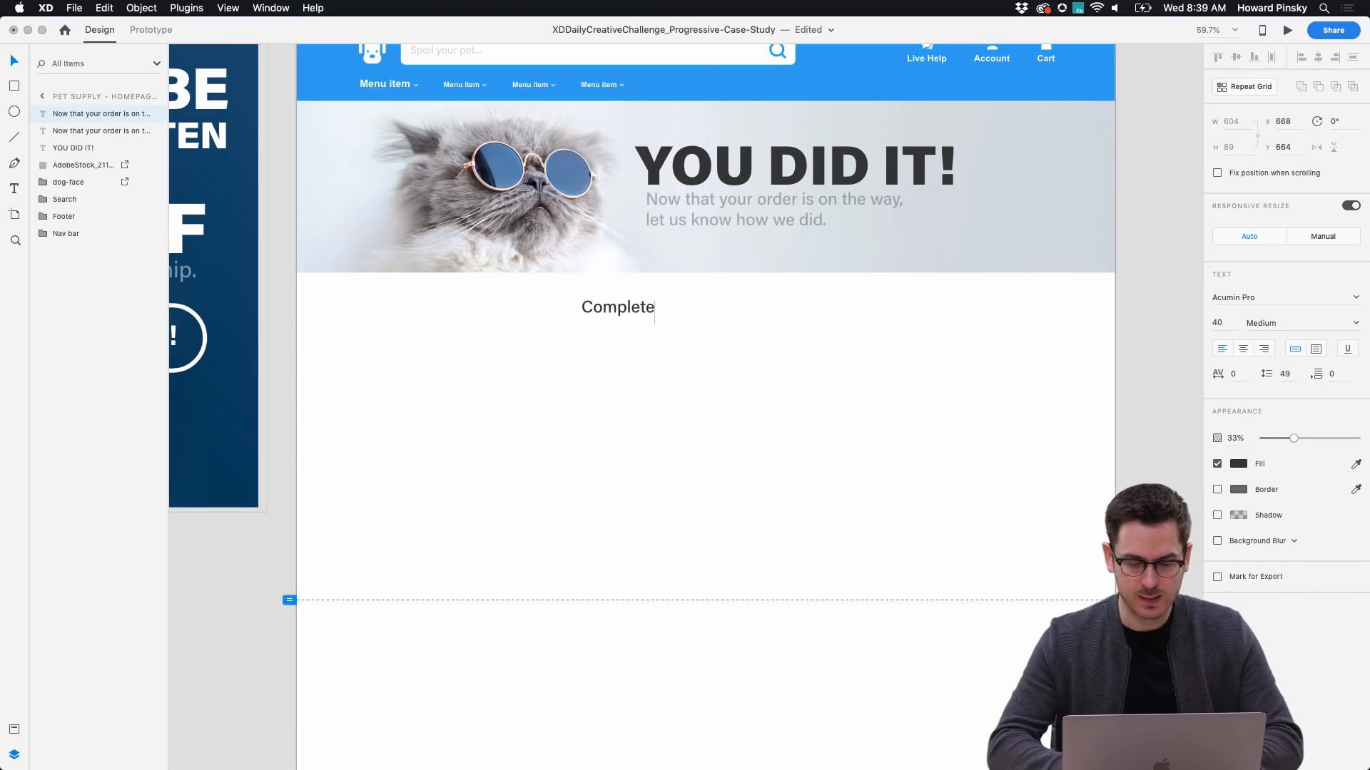
text(curve e)
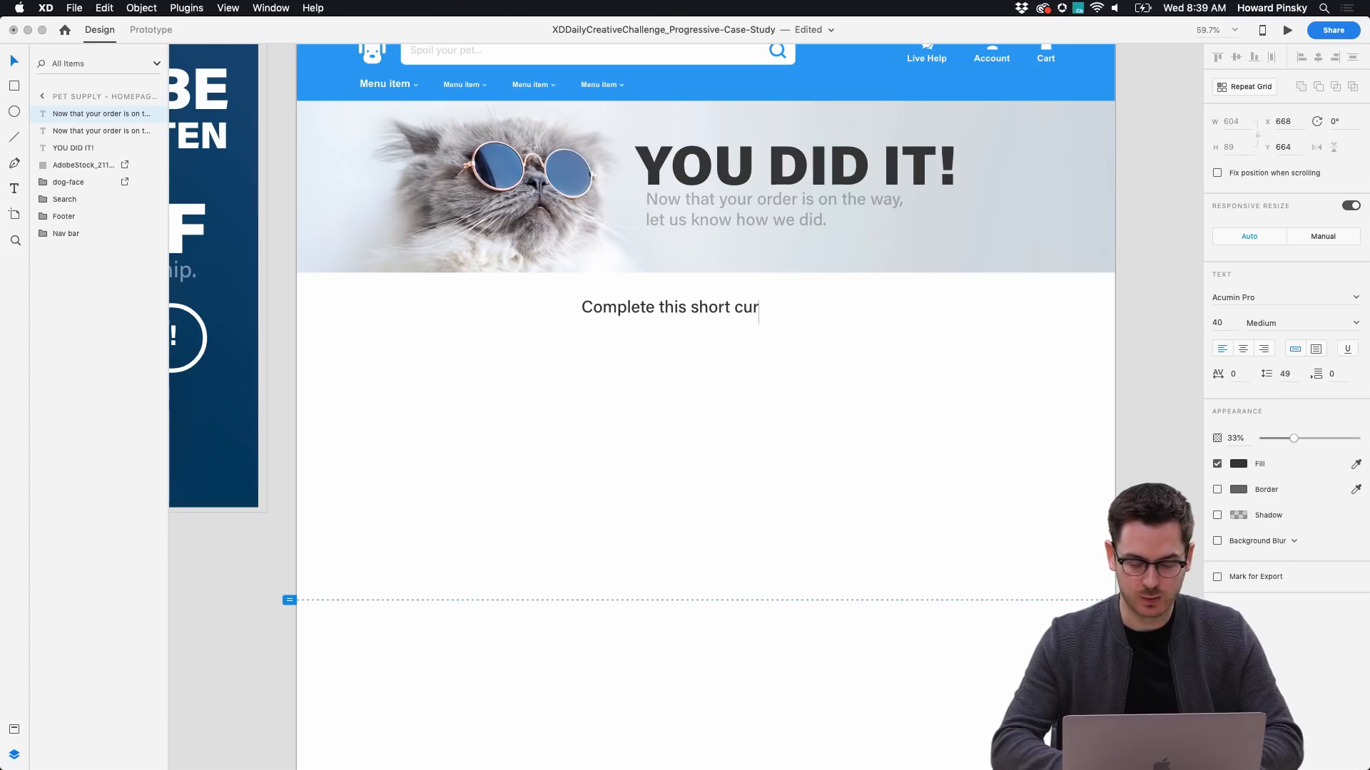
key(BackSpace)
key(BackSpace)
key(BackSpace)
key(BackSpace)
key(BackSpace)
text(s)
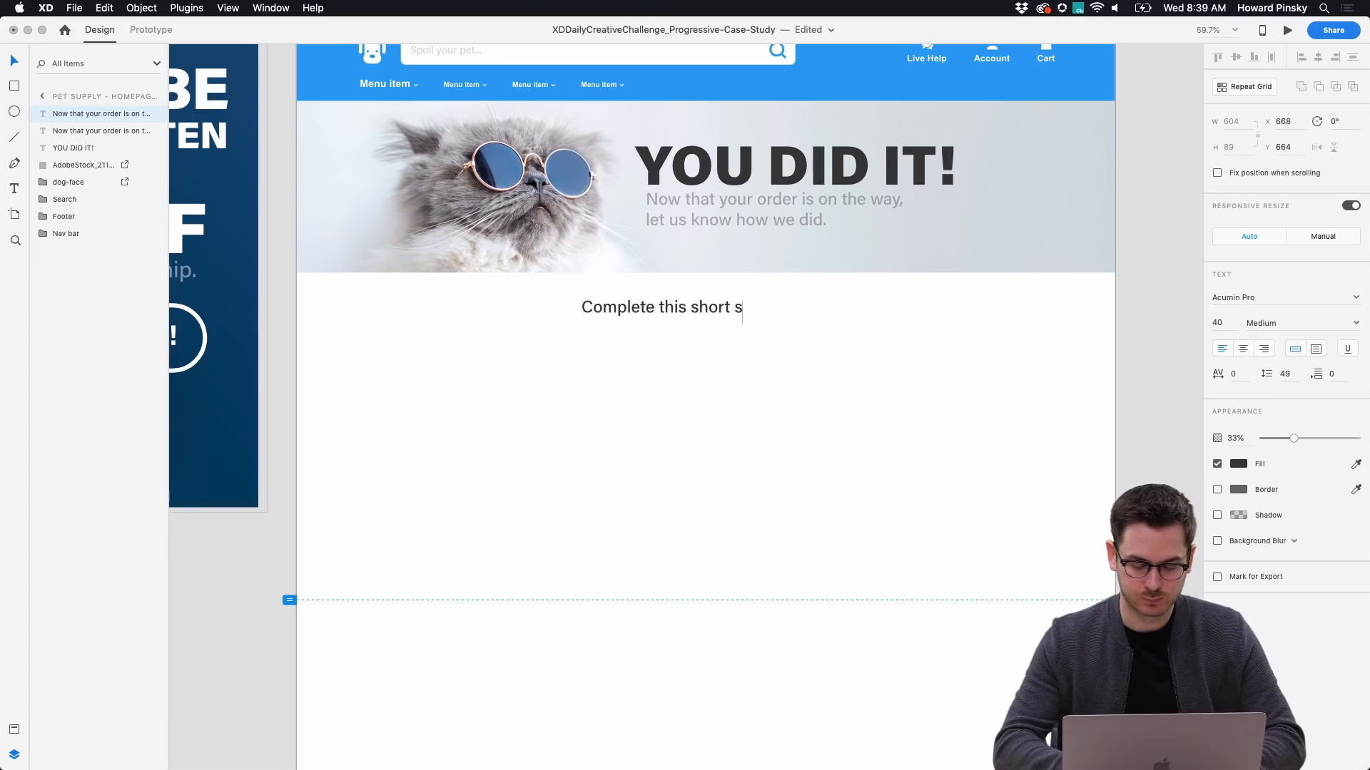
text(uyrvey)
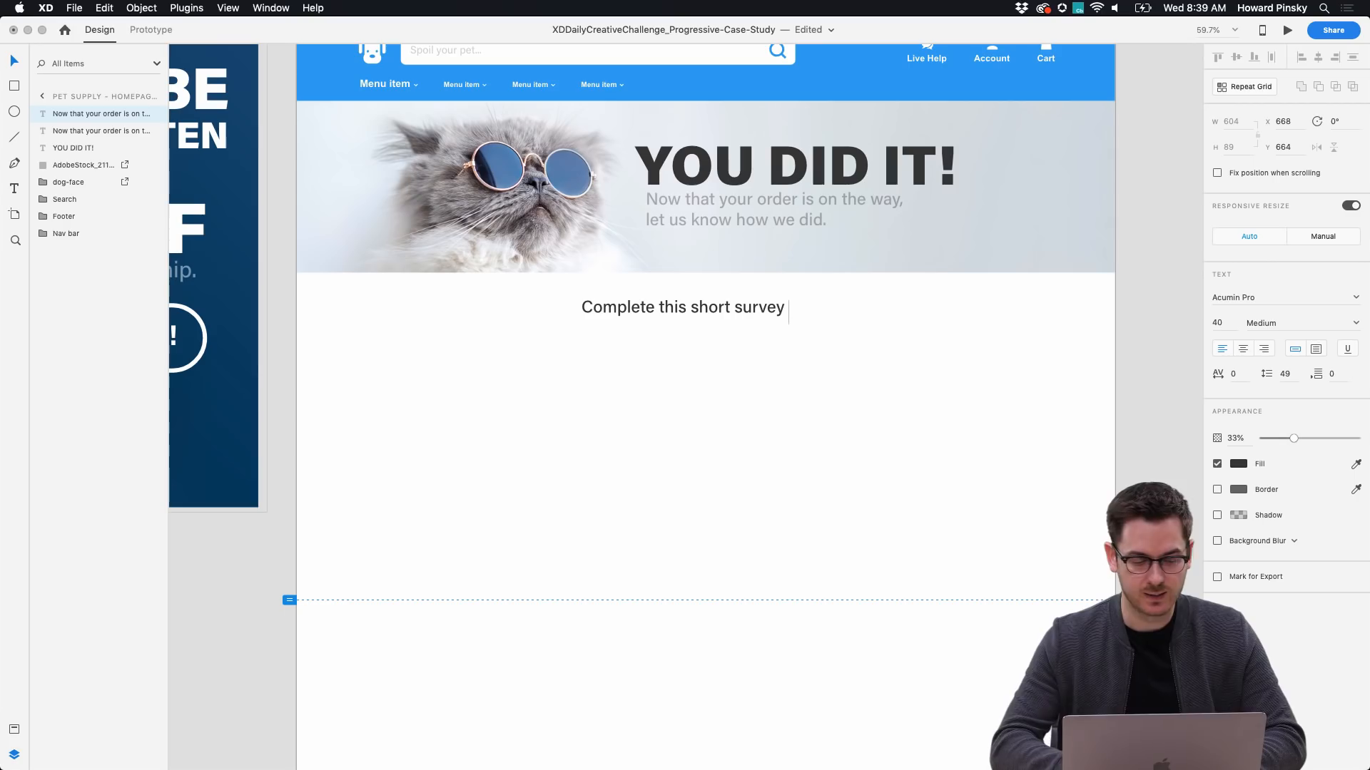
text( to th)
key(BackSpace)
key(BackSpace)
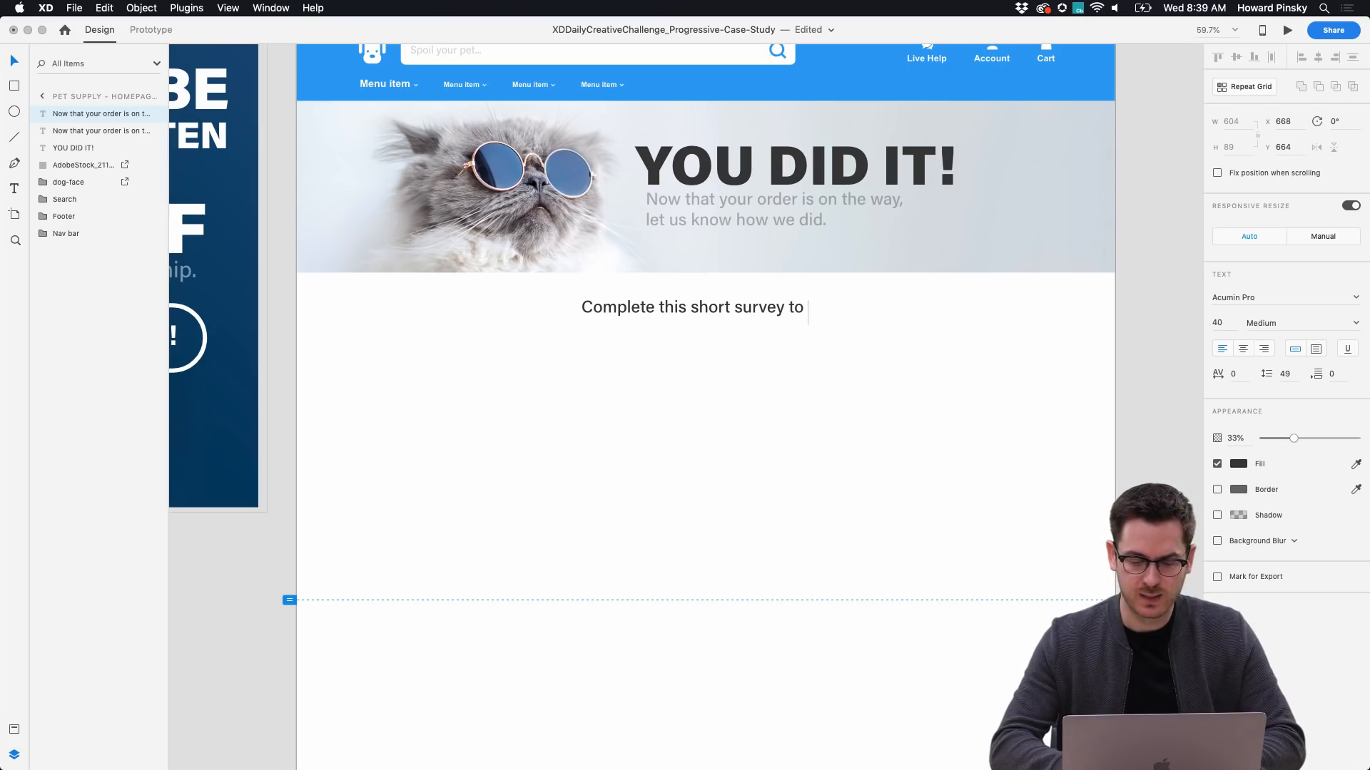
text(nd be eng)
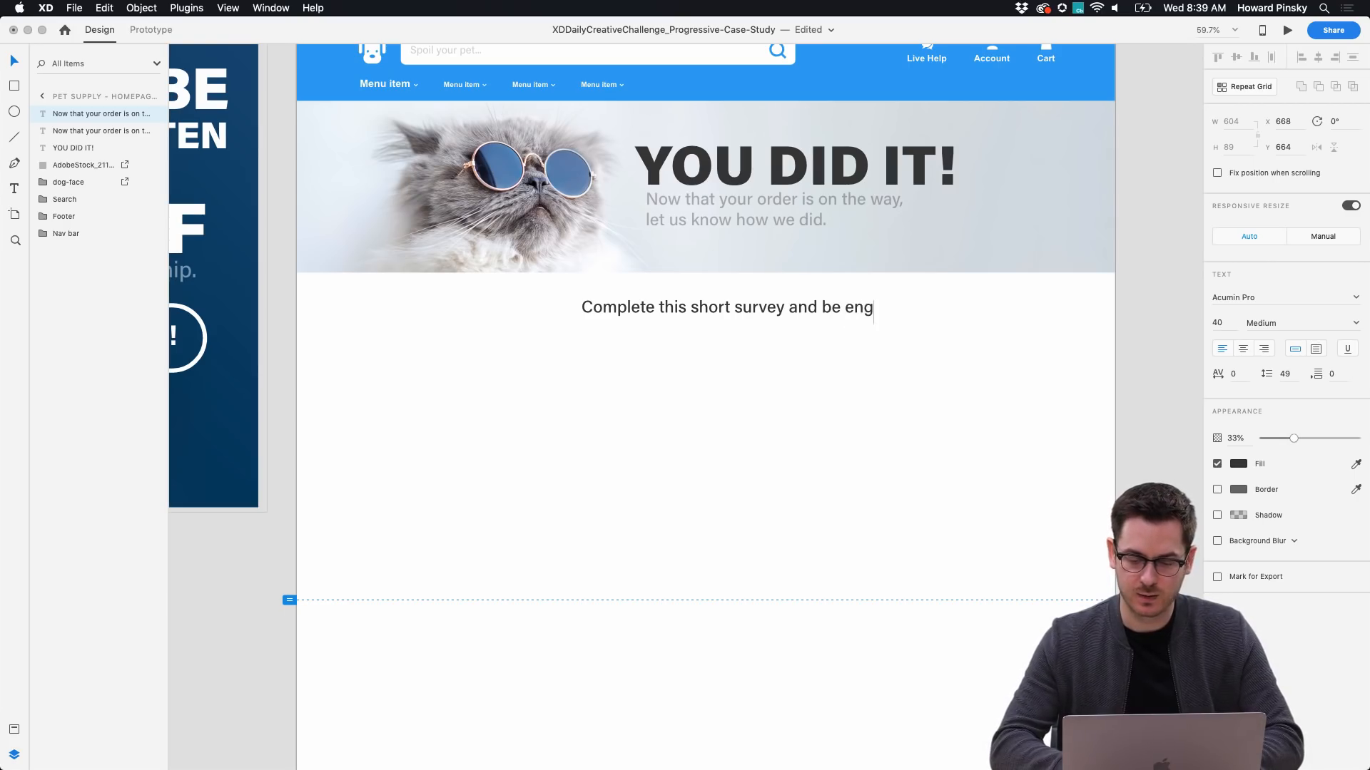
key(BackSpace)
text(tered to win a 100)
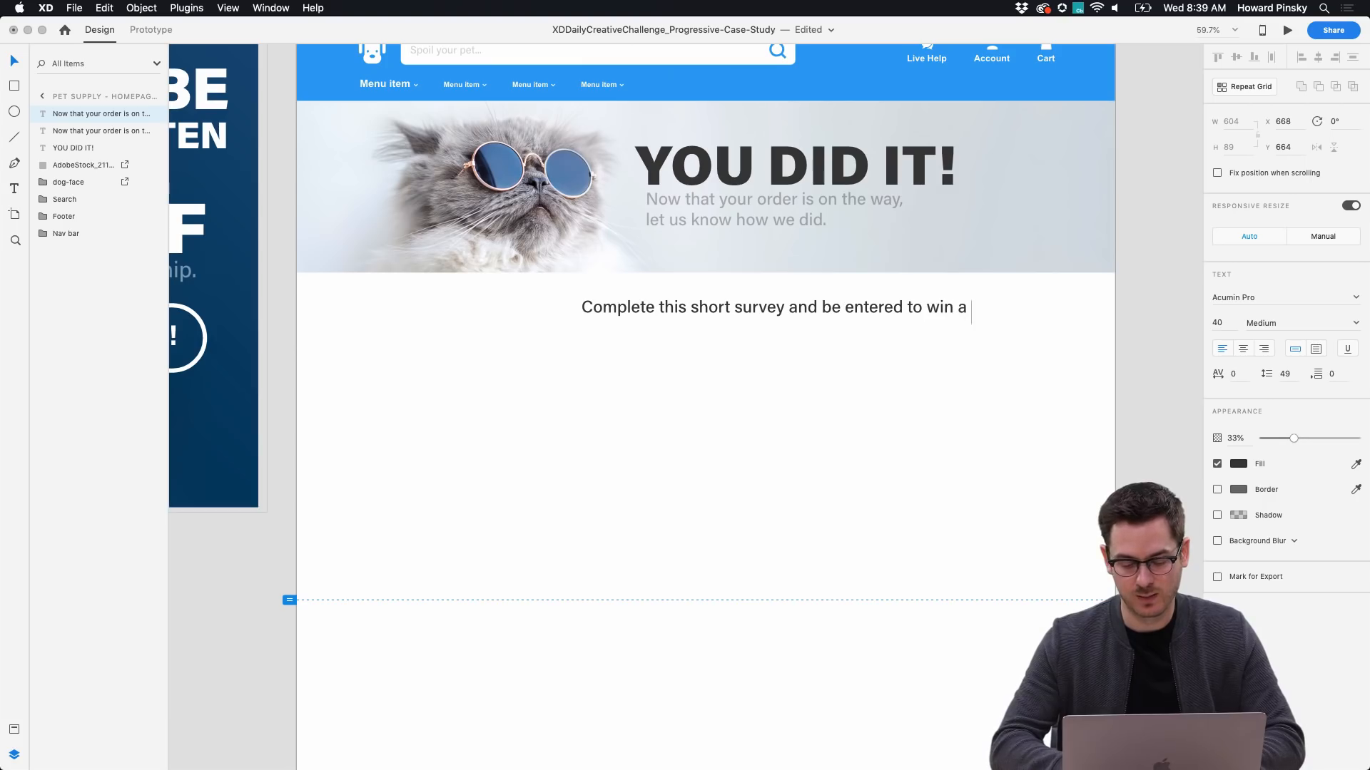
key(BackSpace)
key(BackSpace)
key(BackSpace)
text($100 gif)
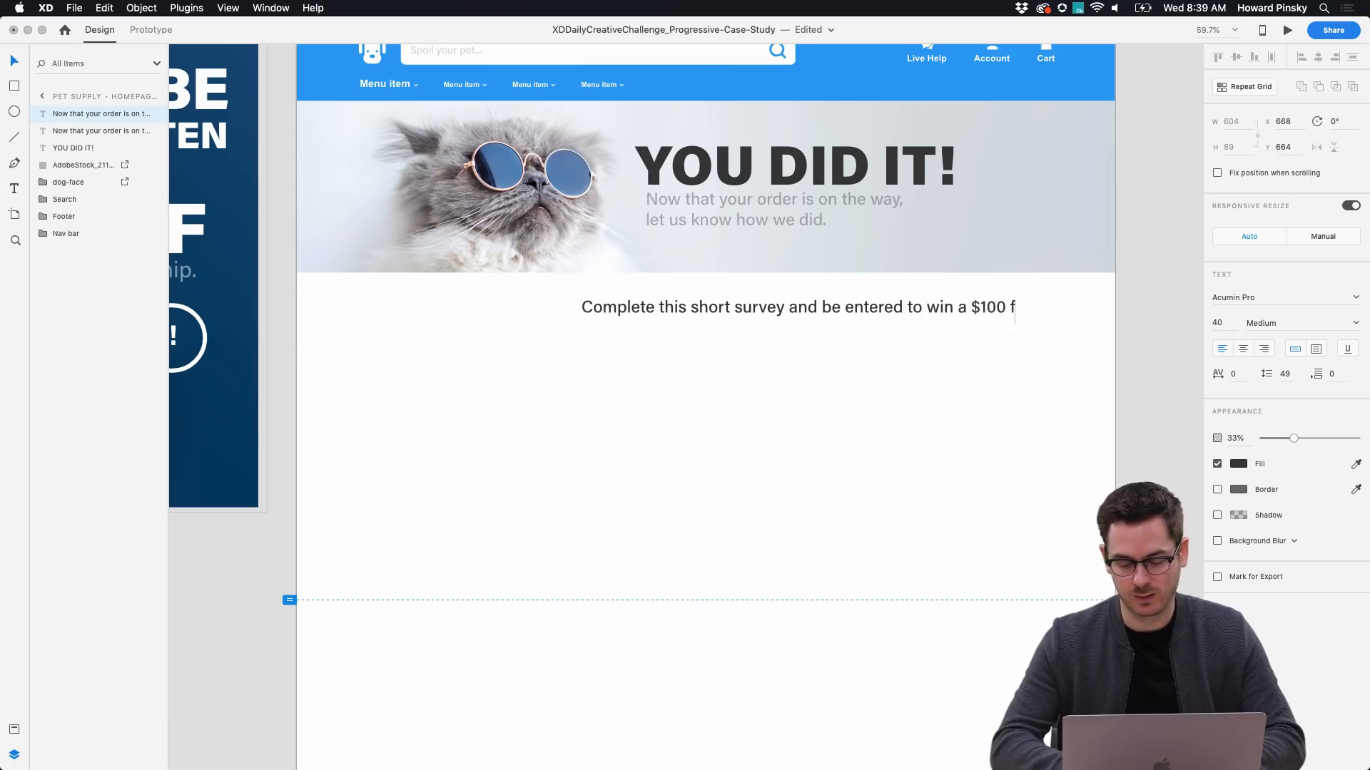
key(BackSpace)
text(gift card.)
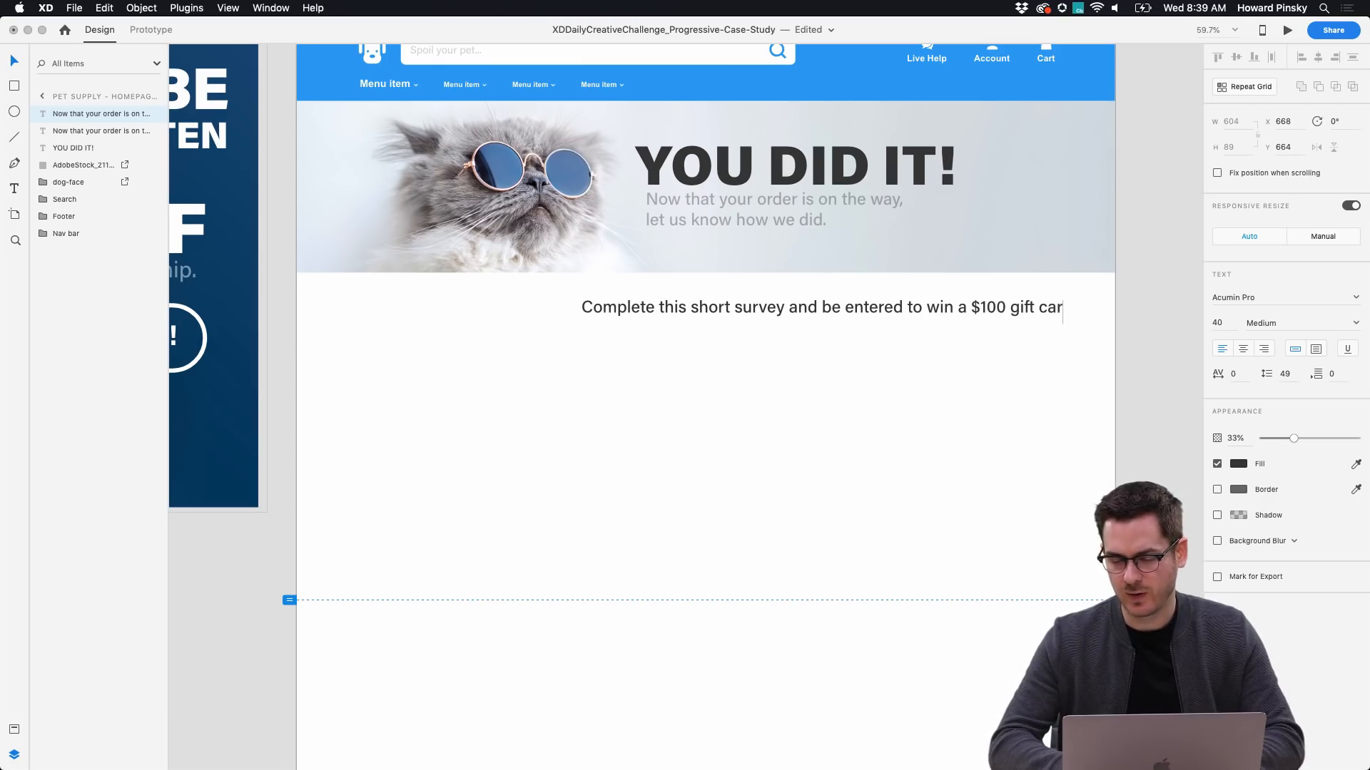
key(Escape)
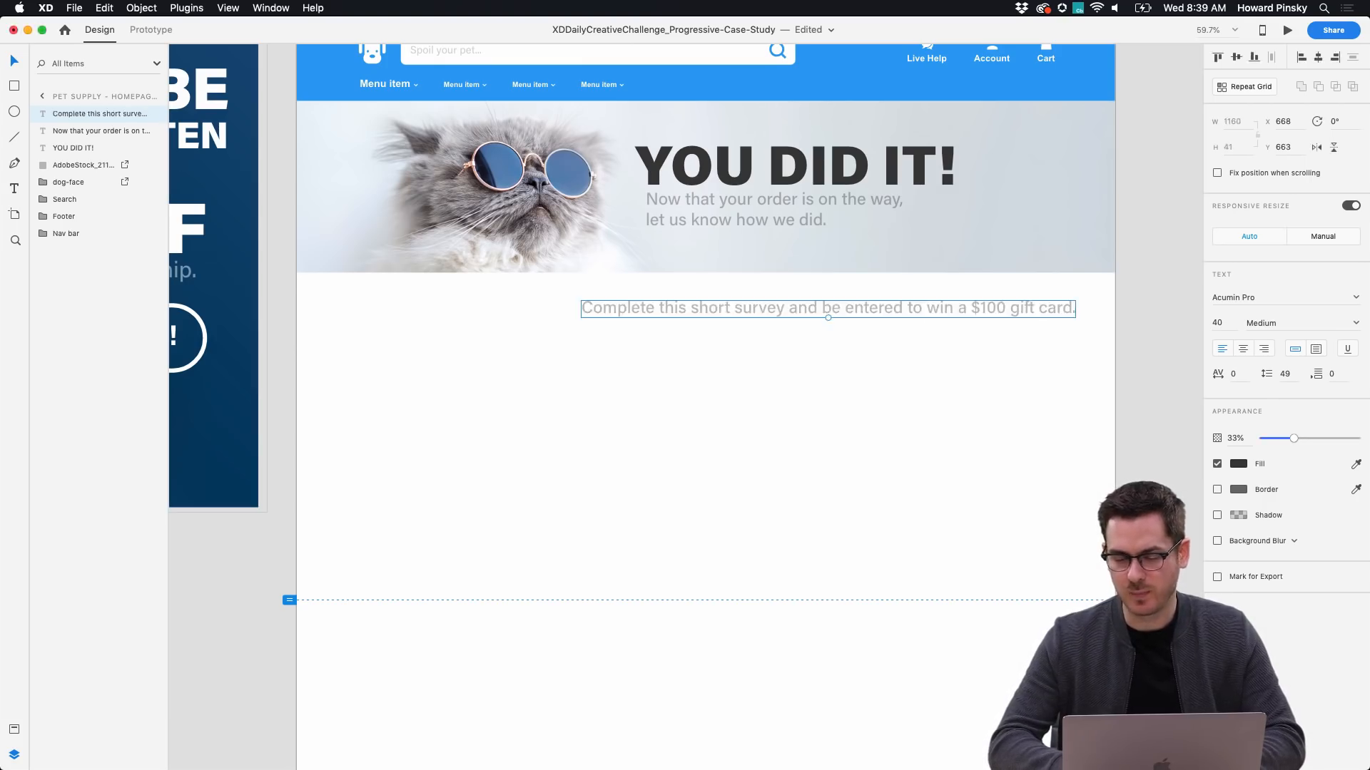
Center the survey line horizontally on the artboard and position it below the banner at about Y 658.
click(1318, 58)
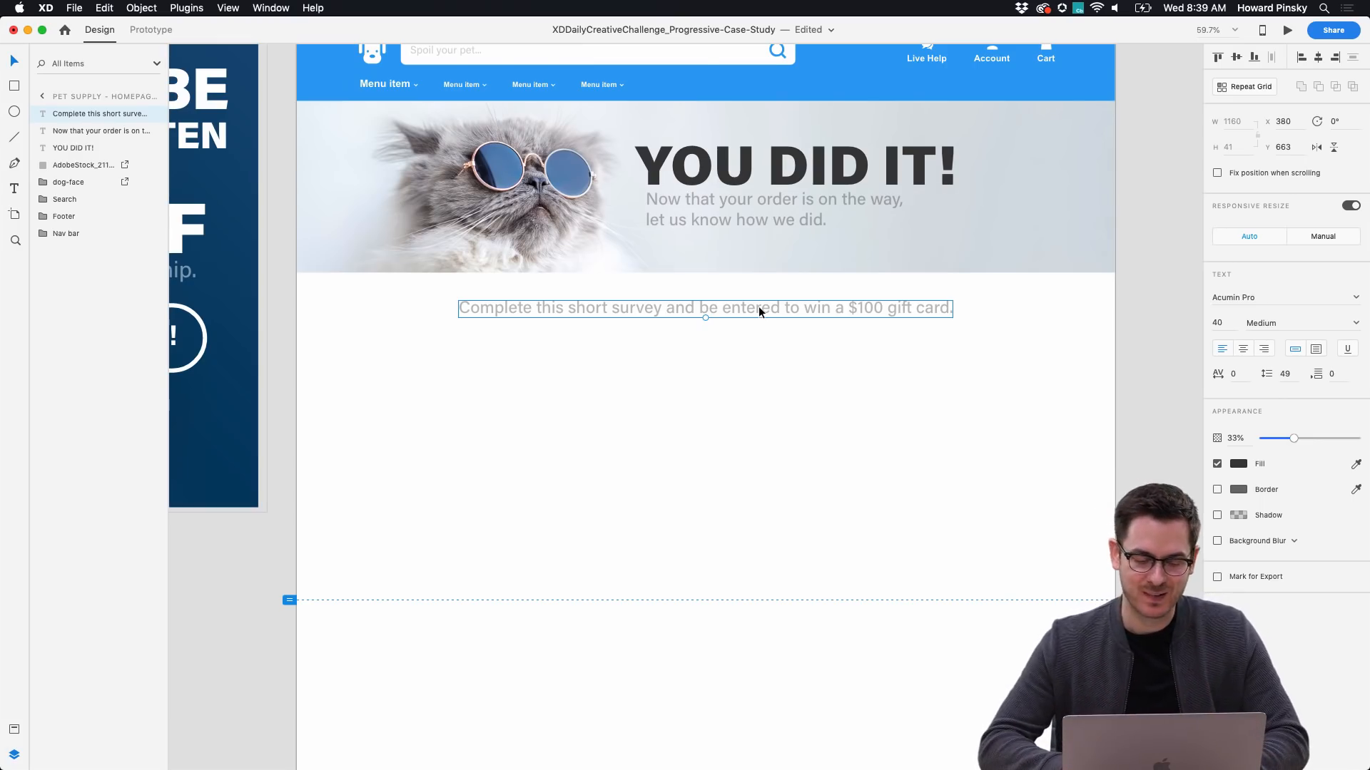
drag(759, 306, 756, 301)
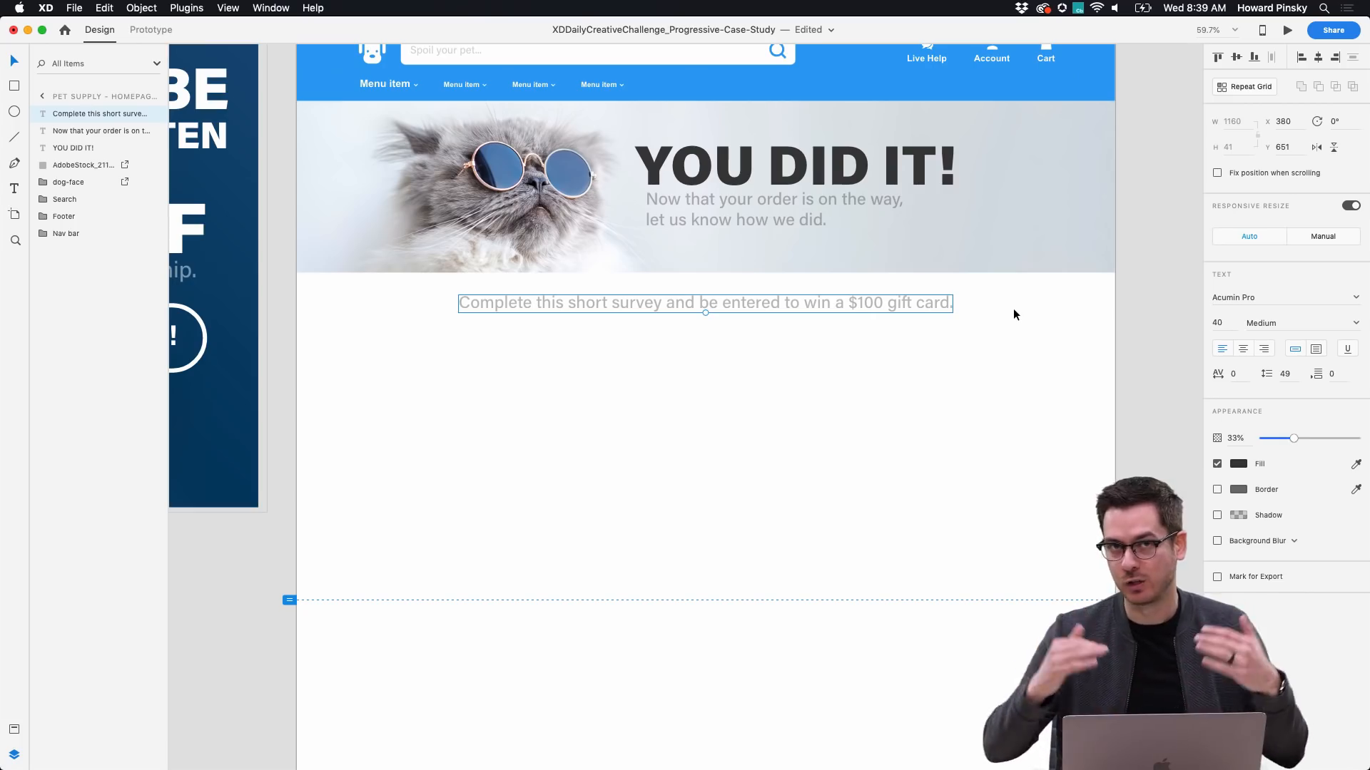
drag(893, 299, 883, 303)
Duplicate the survey line beneath itself and change the copy's text to "How would you rate the checkout experience?".
scroll(773, 371, down, 2)
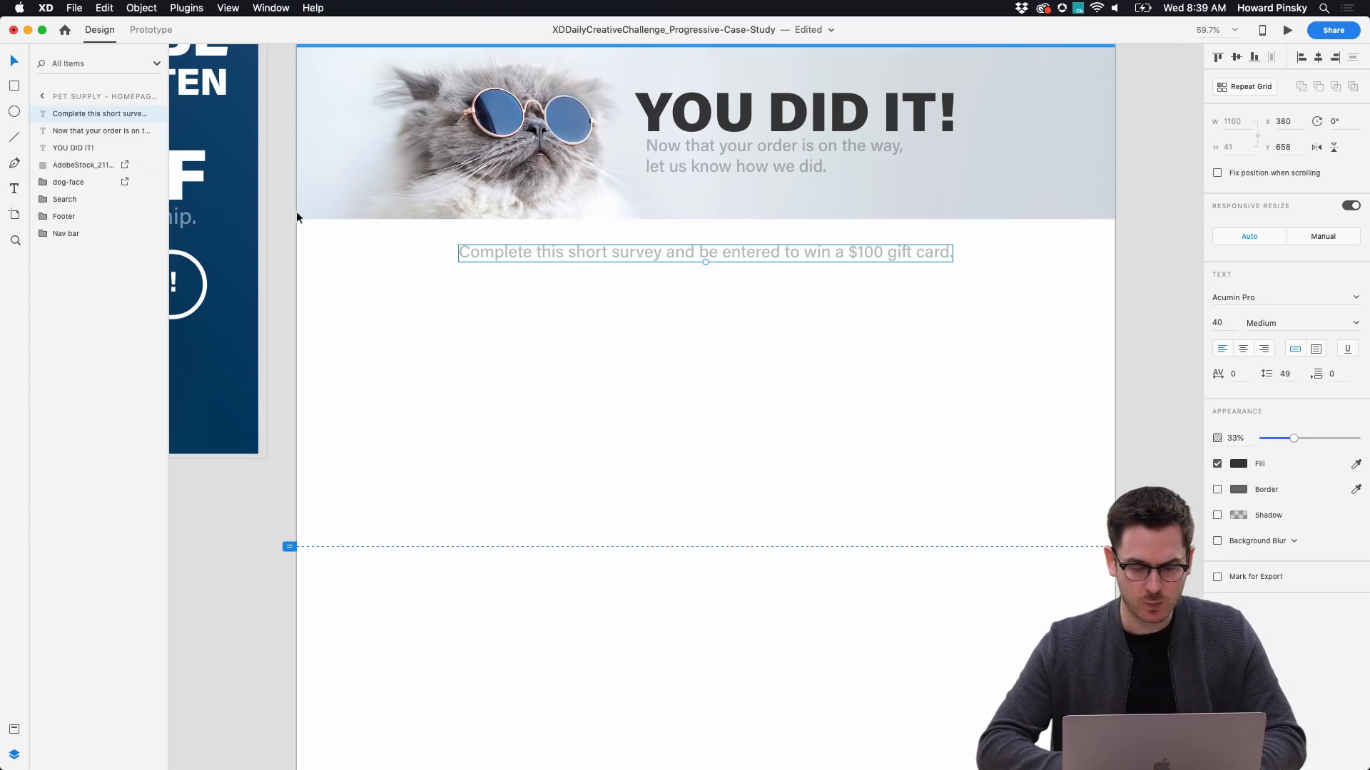
drag(635, 249, 638, 293)
key(Return)
text(How)
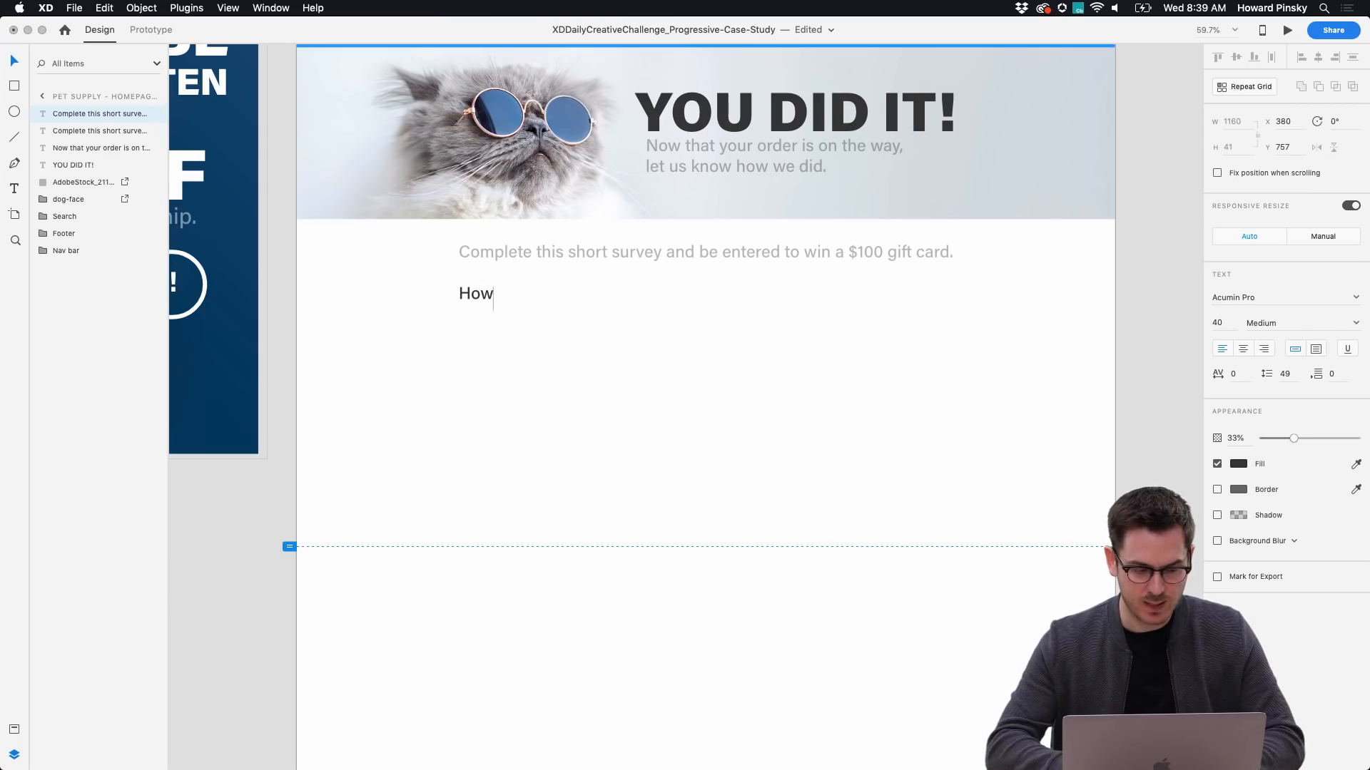
text( yould you rate the )
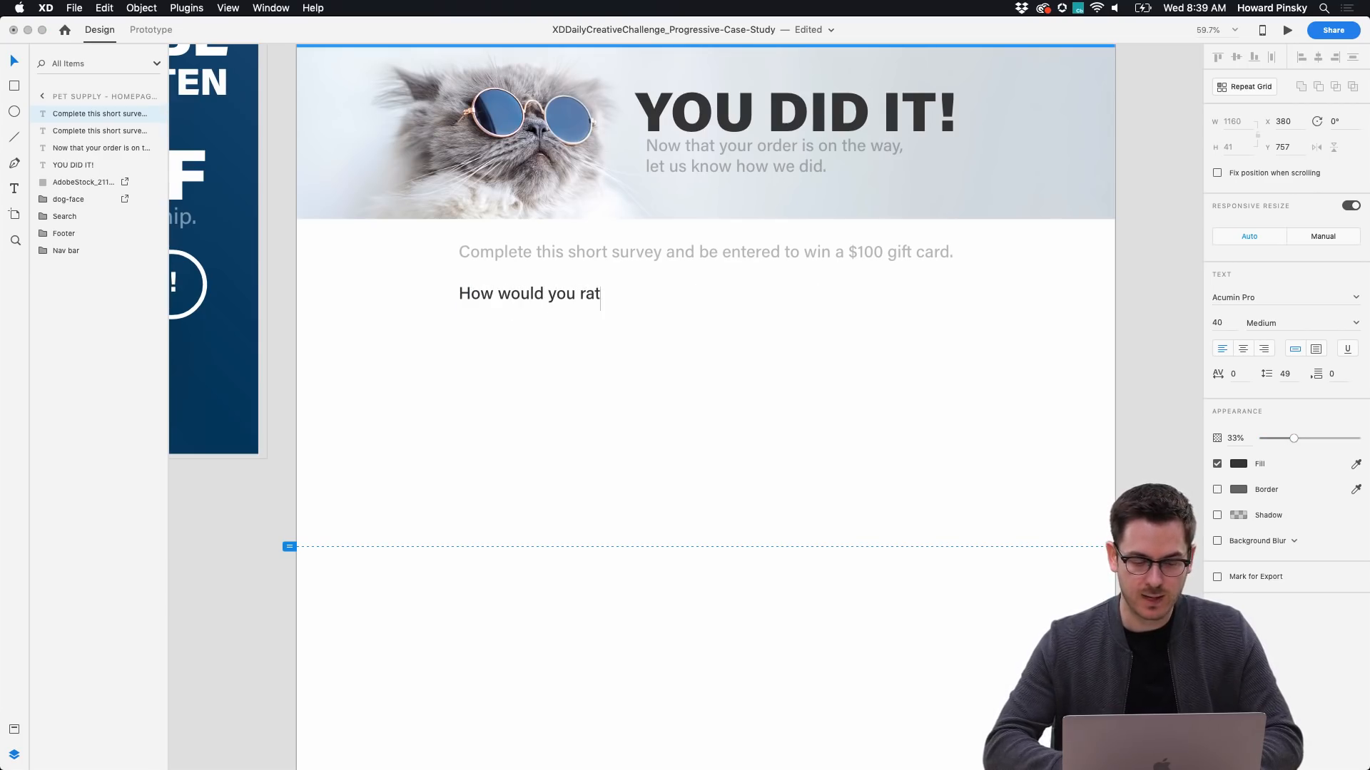
text(checkout experience?)
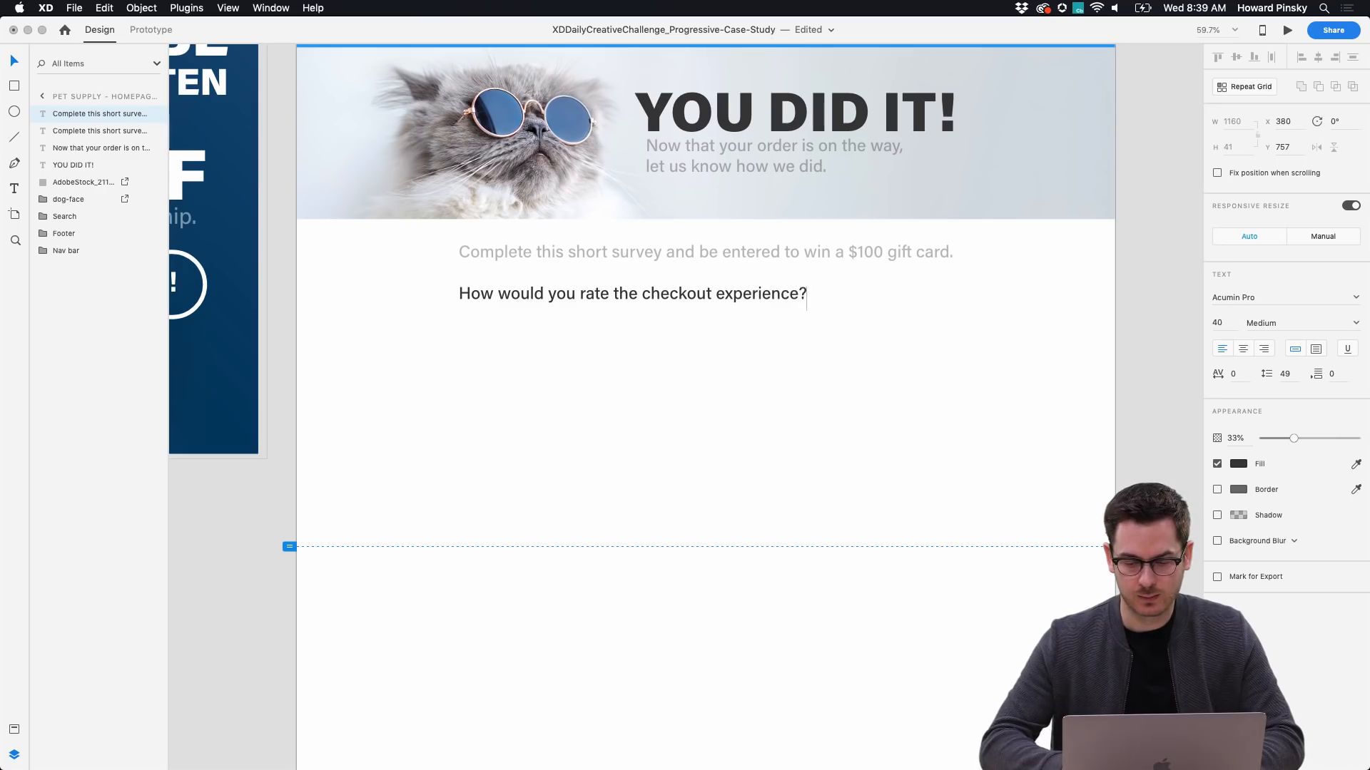
key(Escape)
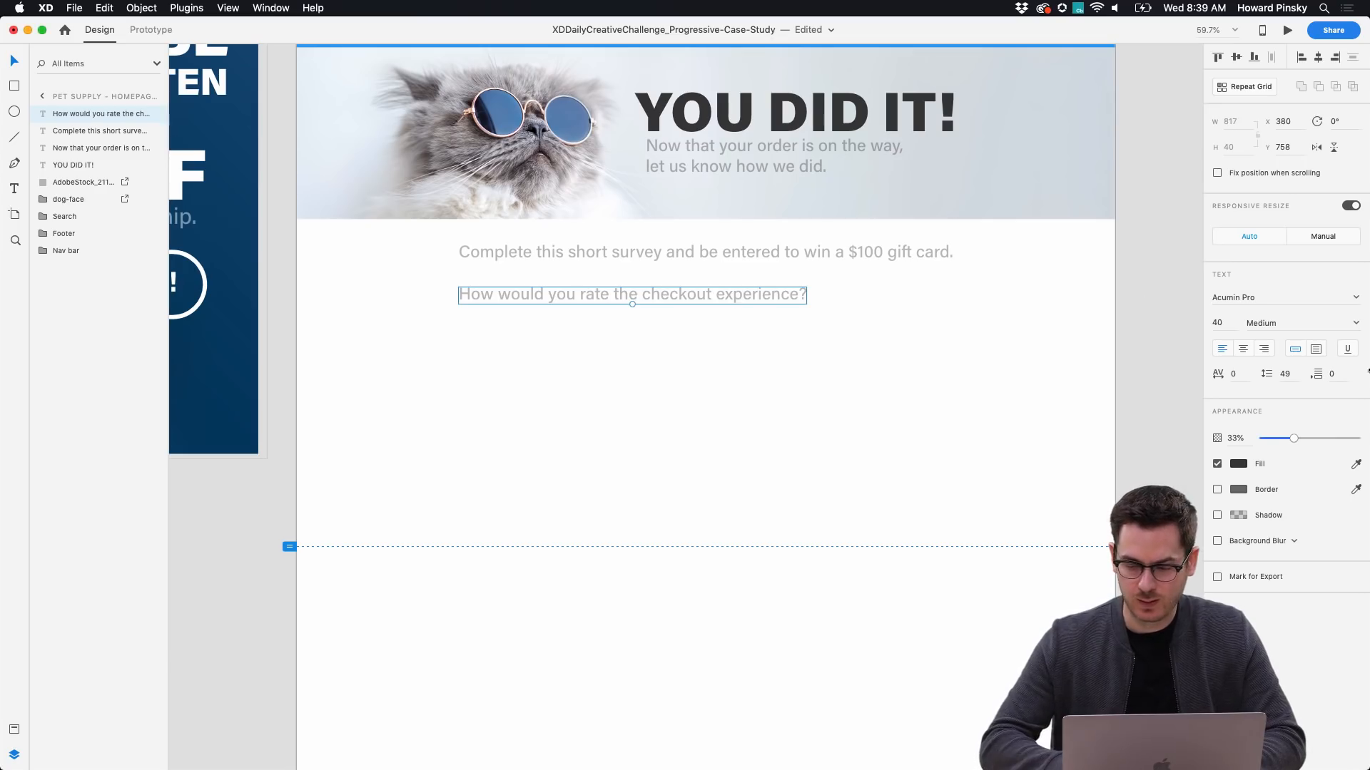
Set the checkout question to 100% opacity and Semibold weight, and center it horizontally at about Y 757.
drag(1294, 439, 1366, 450)
click(1353, 326)
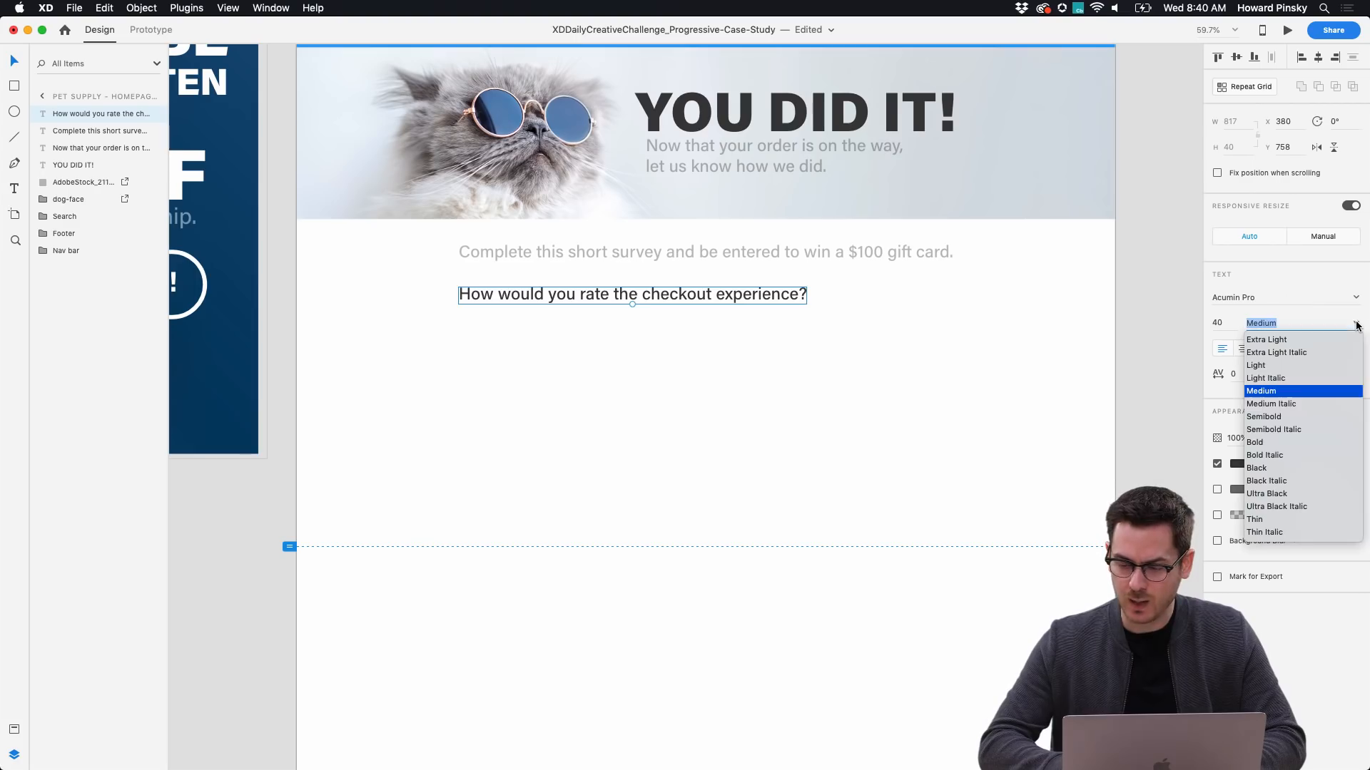
click(1271, 421)
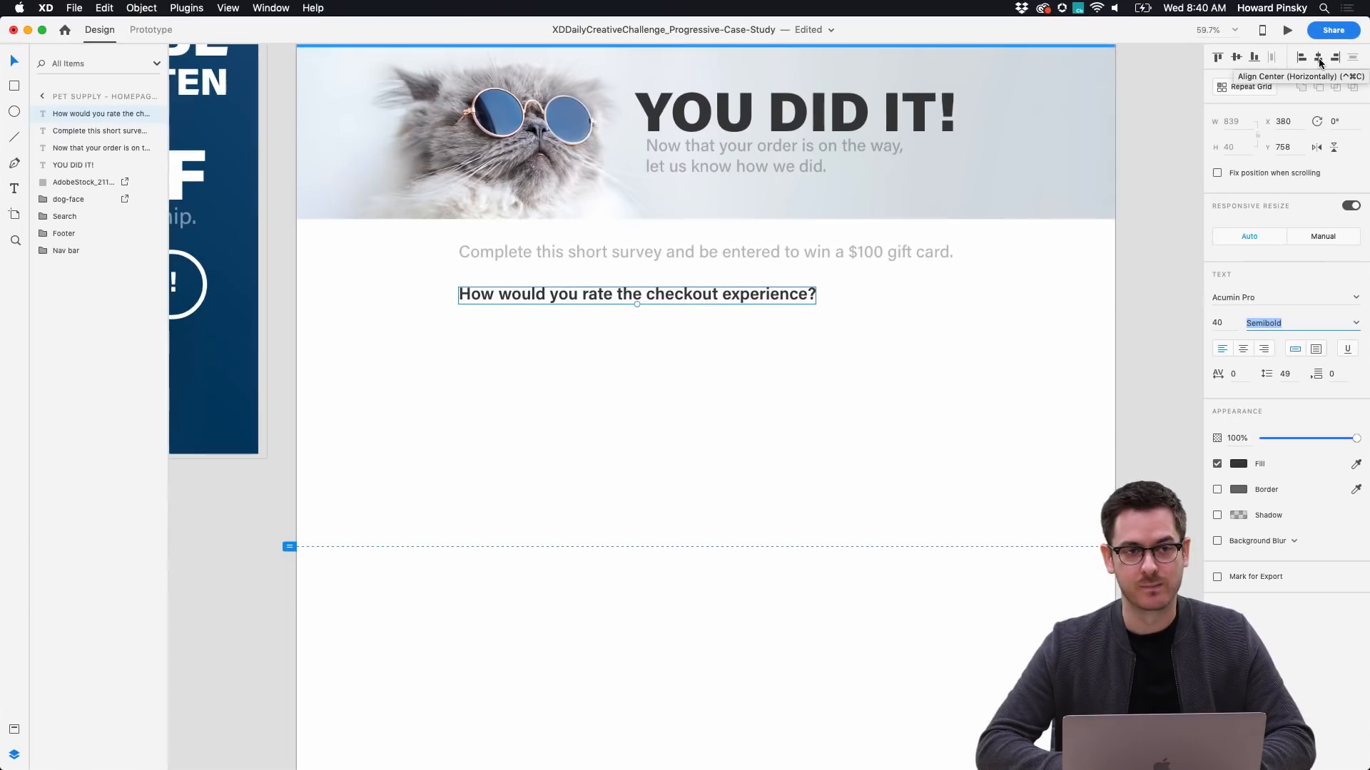
click(1317, 61)
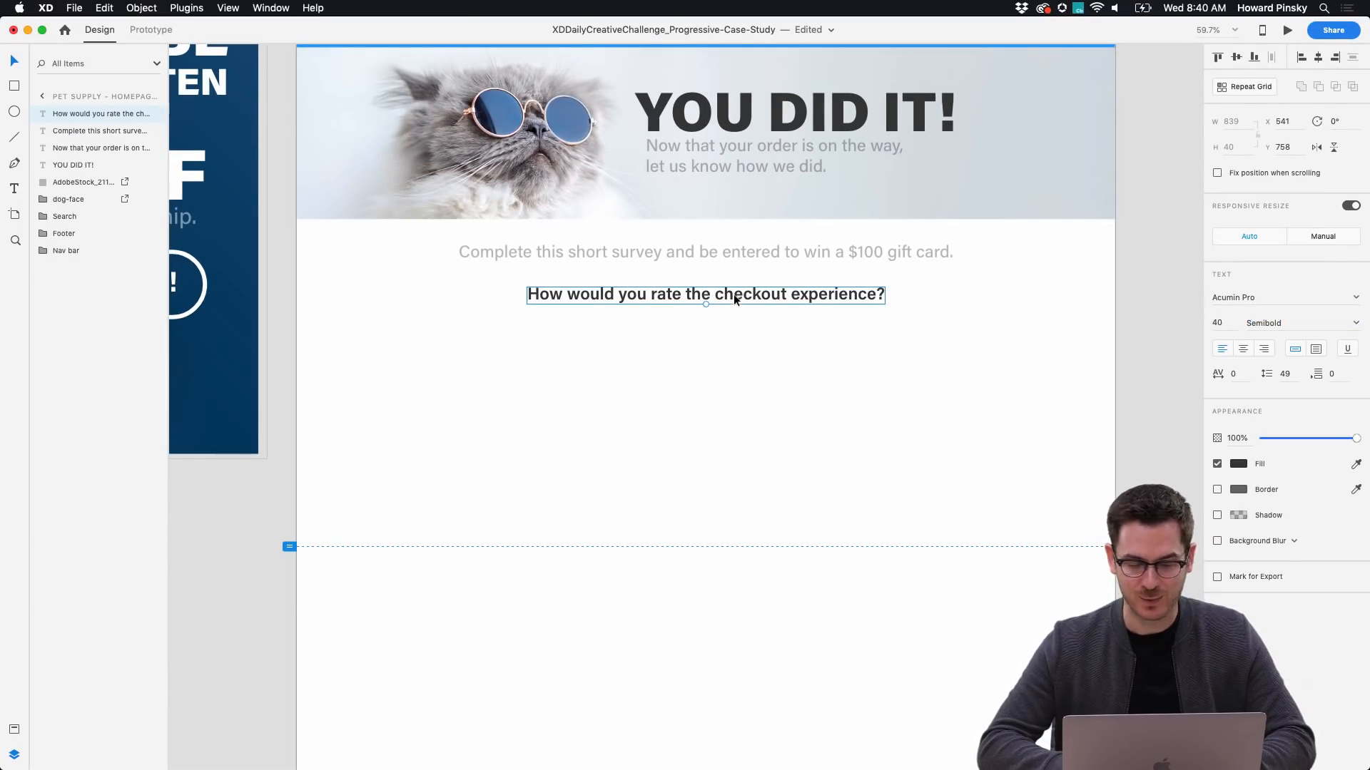
drag(733, 297, 734, 300)
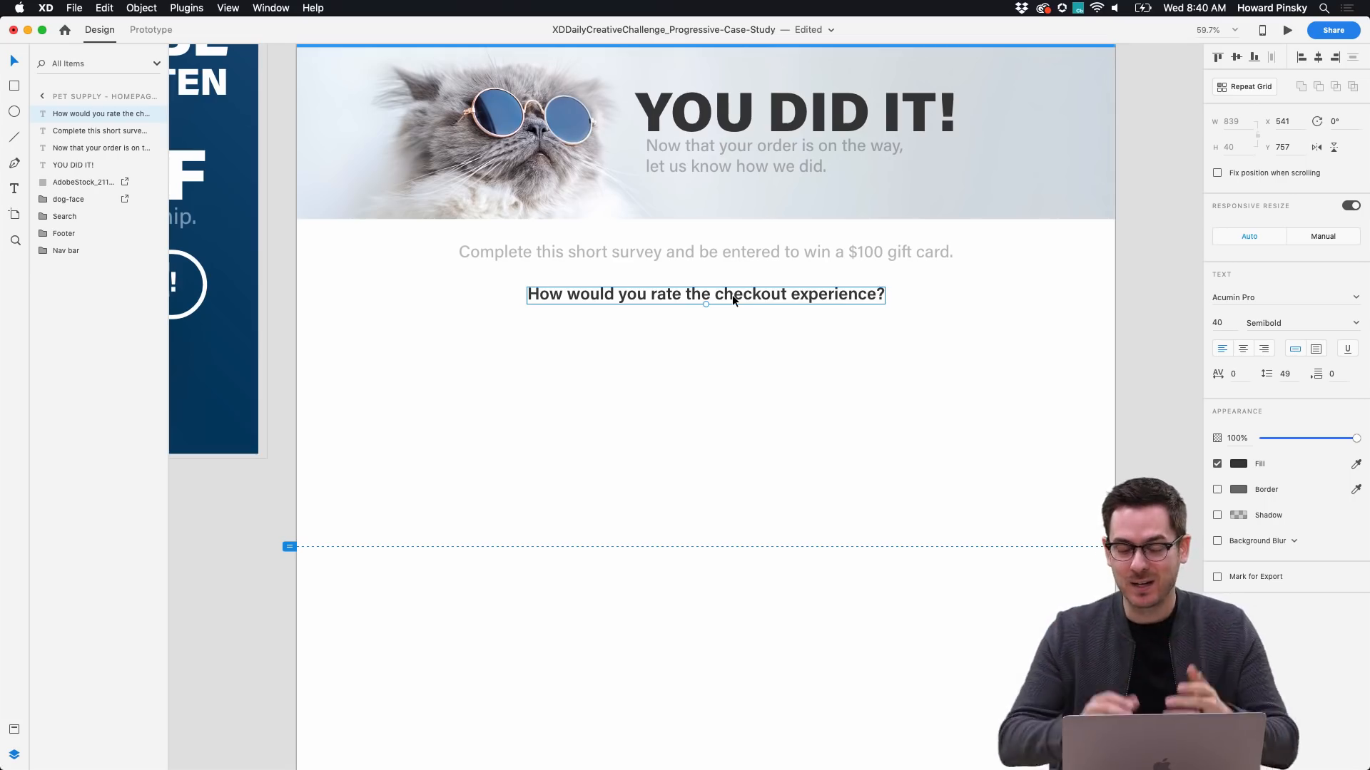
Copy a single star from the rating row of the product card on the UI Elements - Cards artboard.
scroll(733, 296, down, 5)
scroll(732, 298, down, 10)
scroll(732, 297, down, 3)
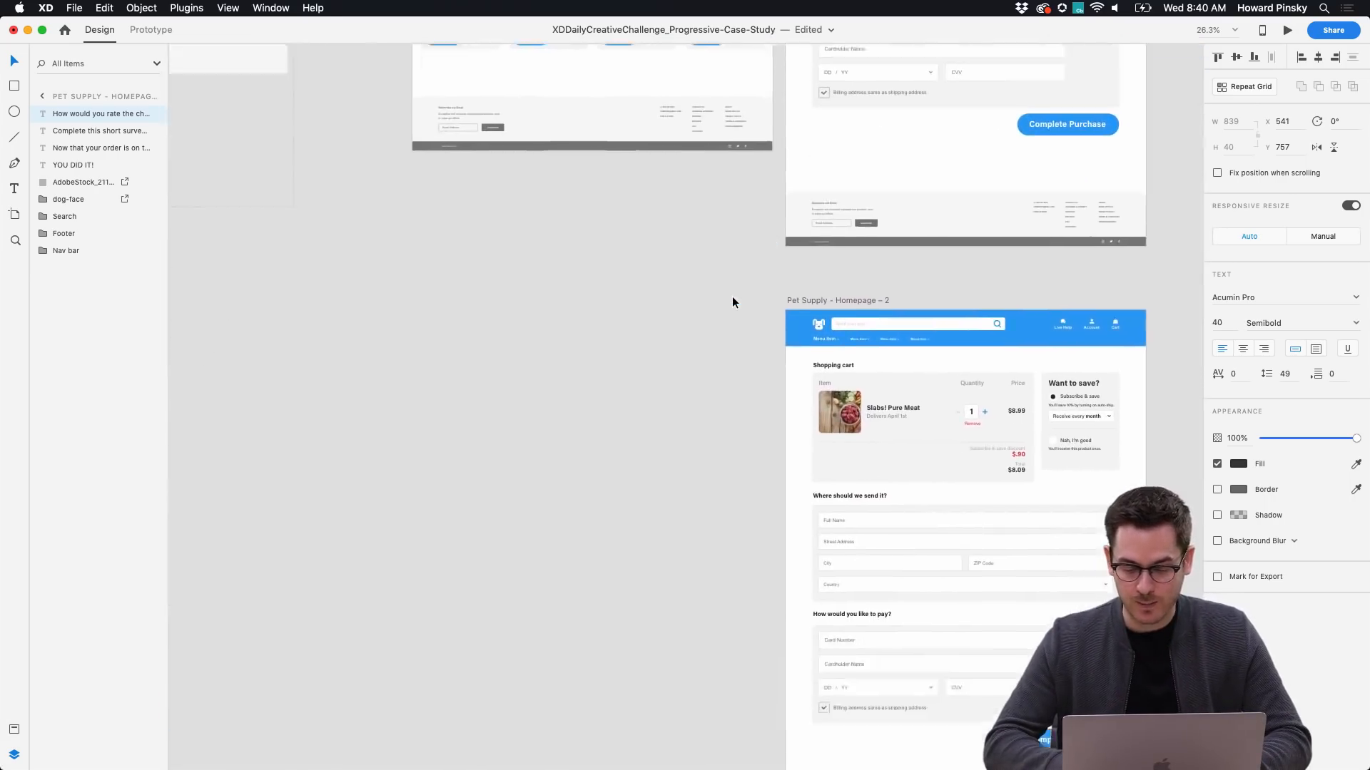
scroll(732, 297, left, 10)
scroll(731, 296, up, 3)
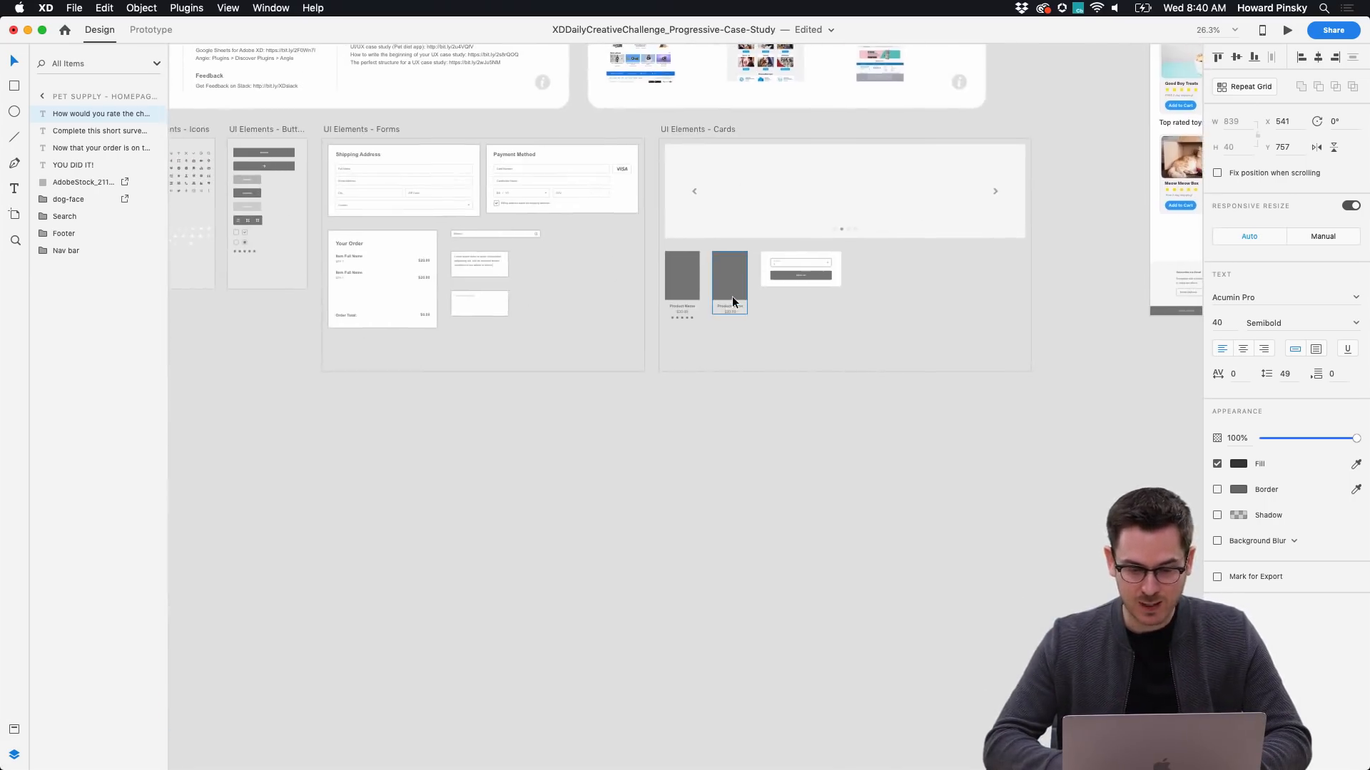
scroll(716, 306, up, 10)
click(552, 372)
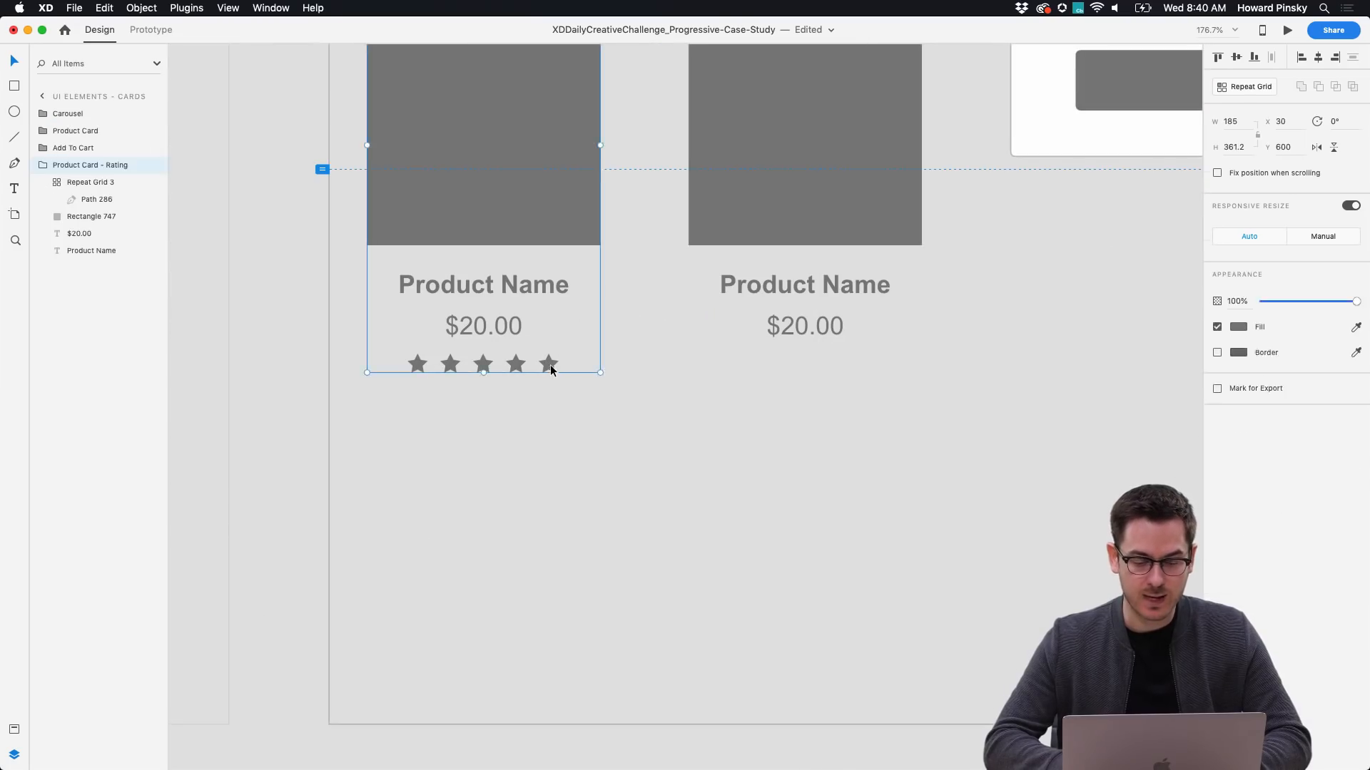
click(552, 365)
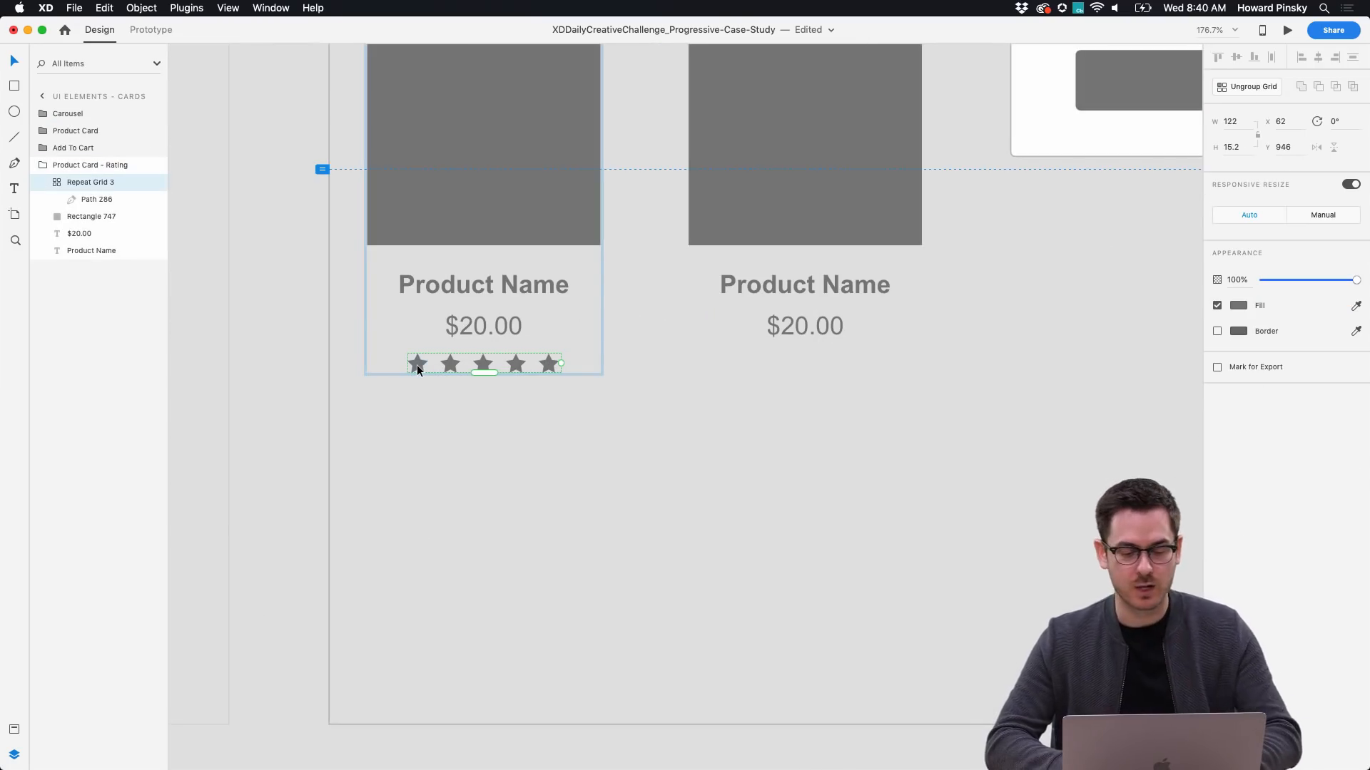
double_click(417, 365)
key(super+c)
Paste the copied star onto the "YOU DID IT!" page artboard.
scroll(729, 319, down, 10)
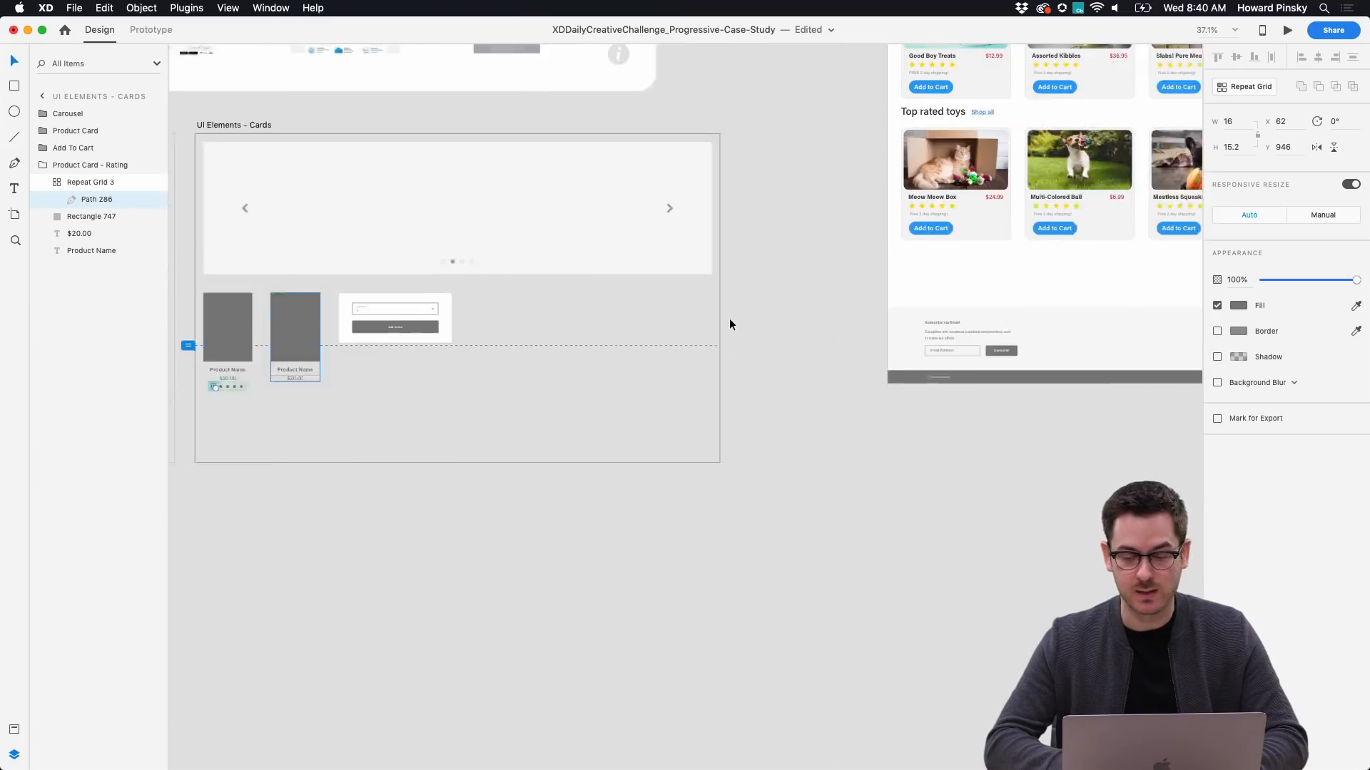
scroll(729, 319, right, 10)
scroll(729, 320, down, 10)
scroll(729, 319, left, 10)
scroll(729, 320, right, 8)
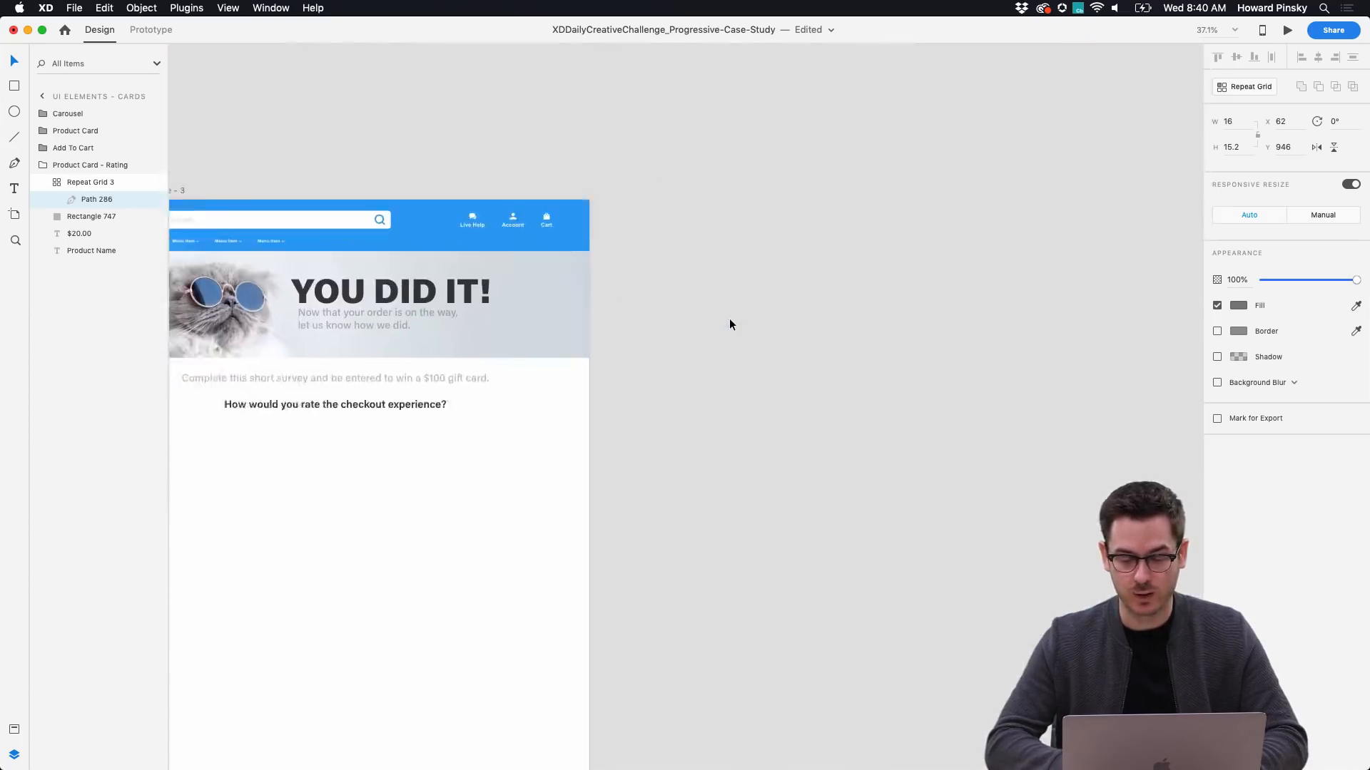
scroll(729, 319, left, 5)
click(653, 376)
scroll(653, 374, left, 3)
scroll(652, 374, up, 5)
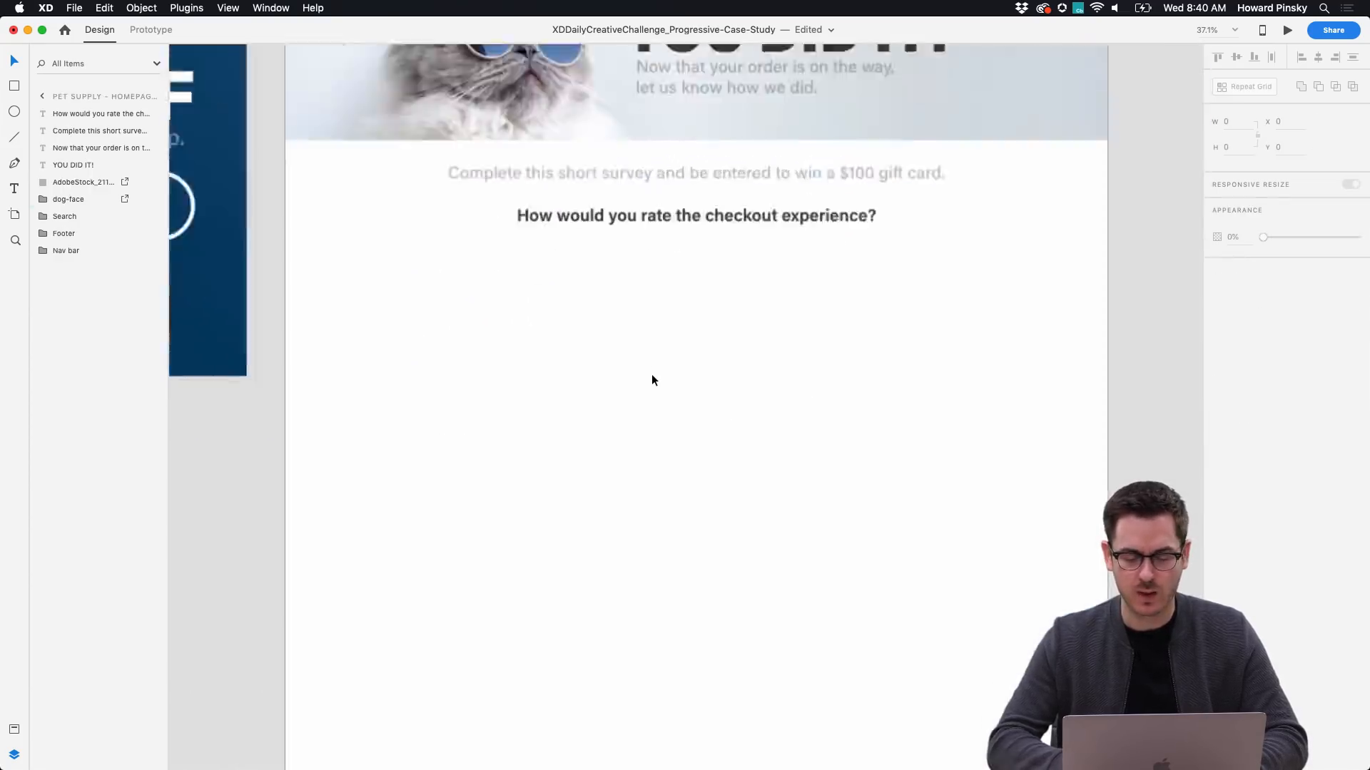
key(super+v)
Enlarge the pasted star to about 57 × 54 and place it below the checkout question at about X 706, Y 817.
scroll(697, 303, left, 5)
scroll(697, 302, down, 1)
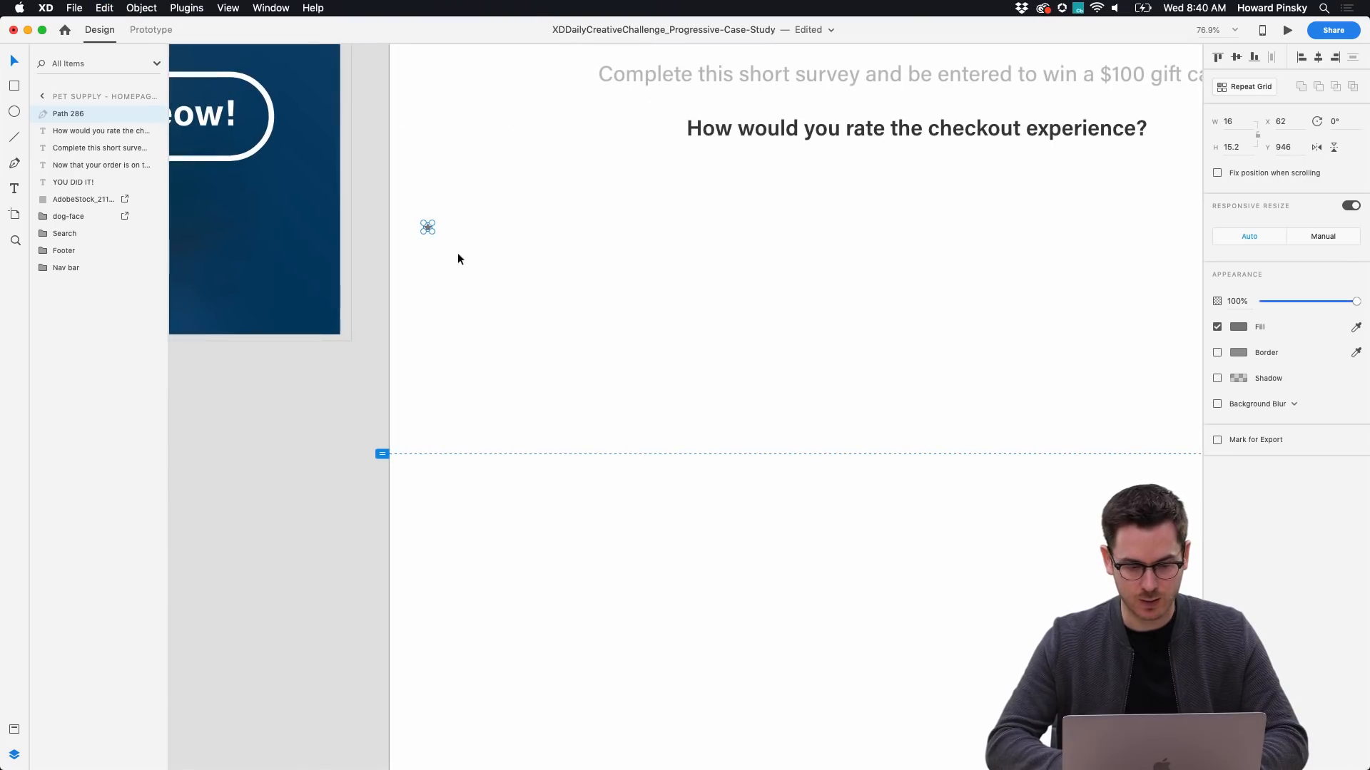
drag(432, 230, 457, 249)
drag(787, 174, 791, 170)
scroll(790, 170, right, 5)
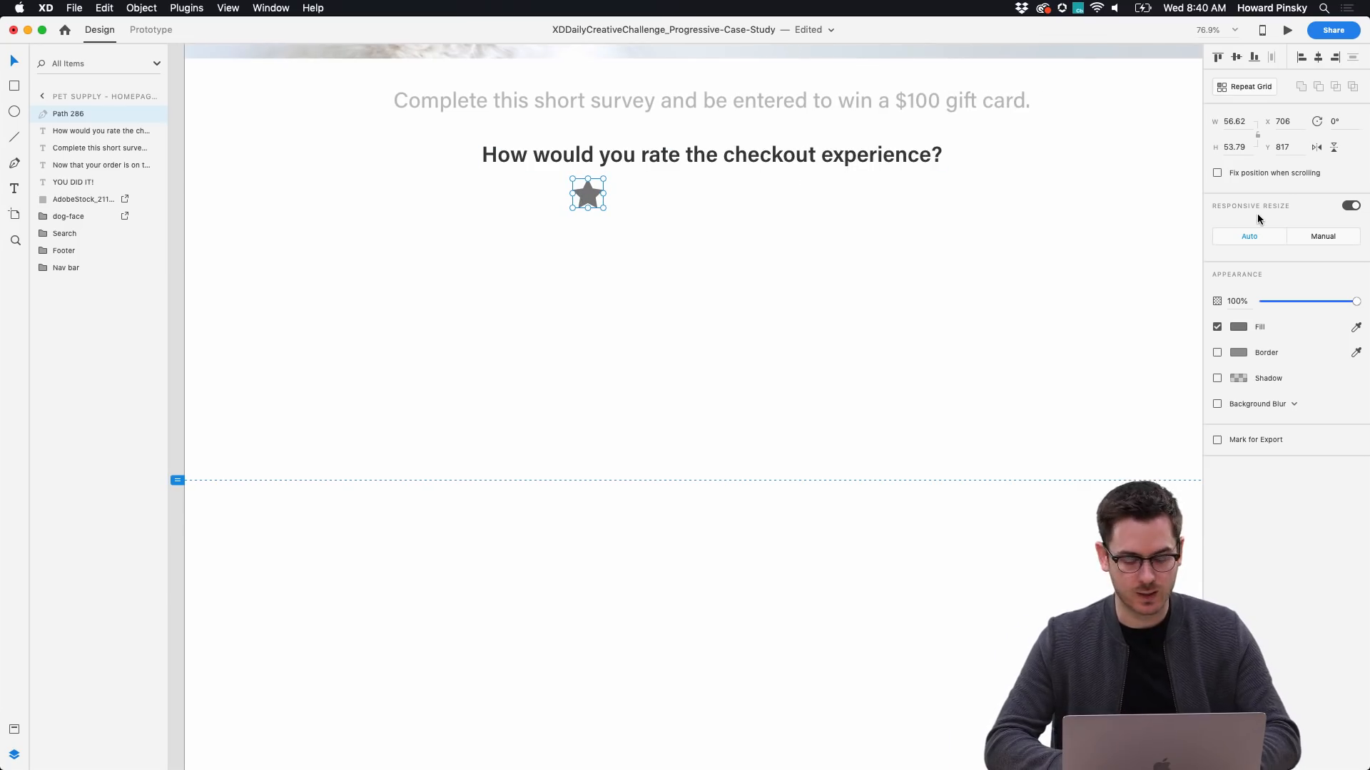
Turn the star into a Repeat Grid and extend it horizontally to a row of five stars.
key(super+r)
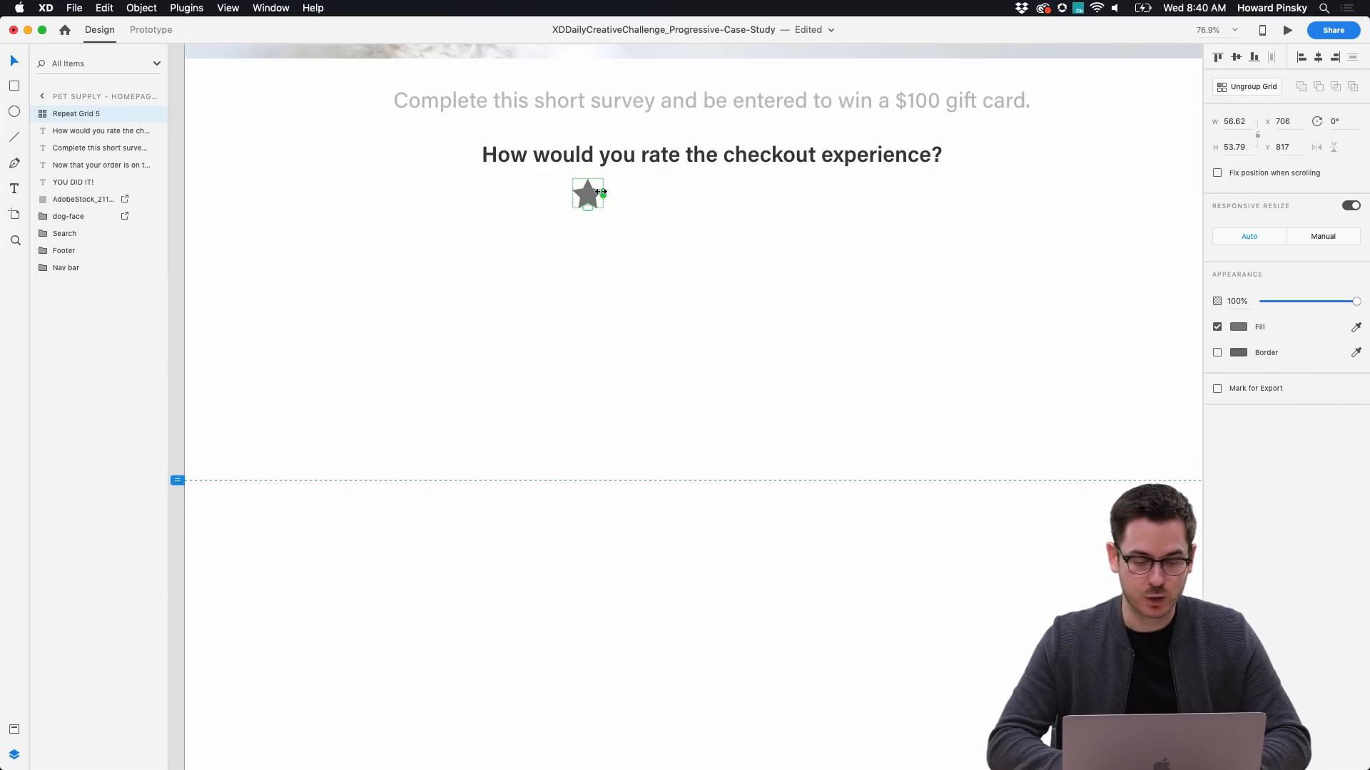
drag(600, 192, 779, 193)
click(720, 251)
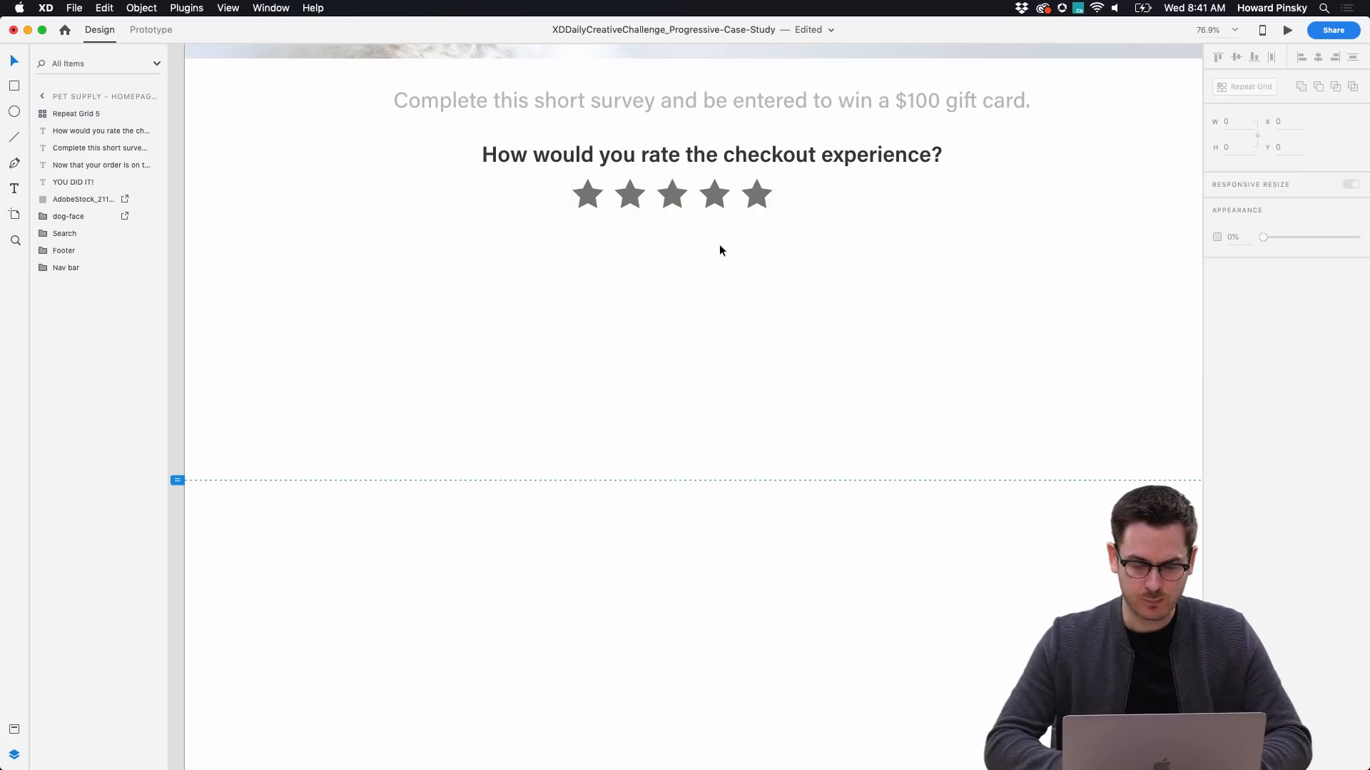
Lower the opacity of the stars and center the row below the checkout question at about X 773, Y 821.
double_click(588, 195)
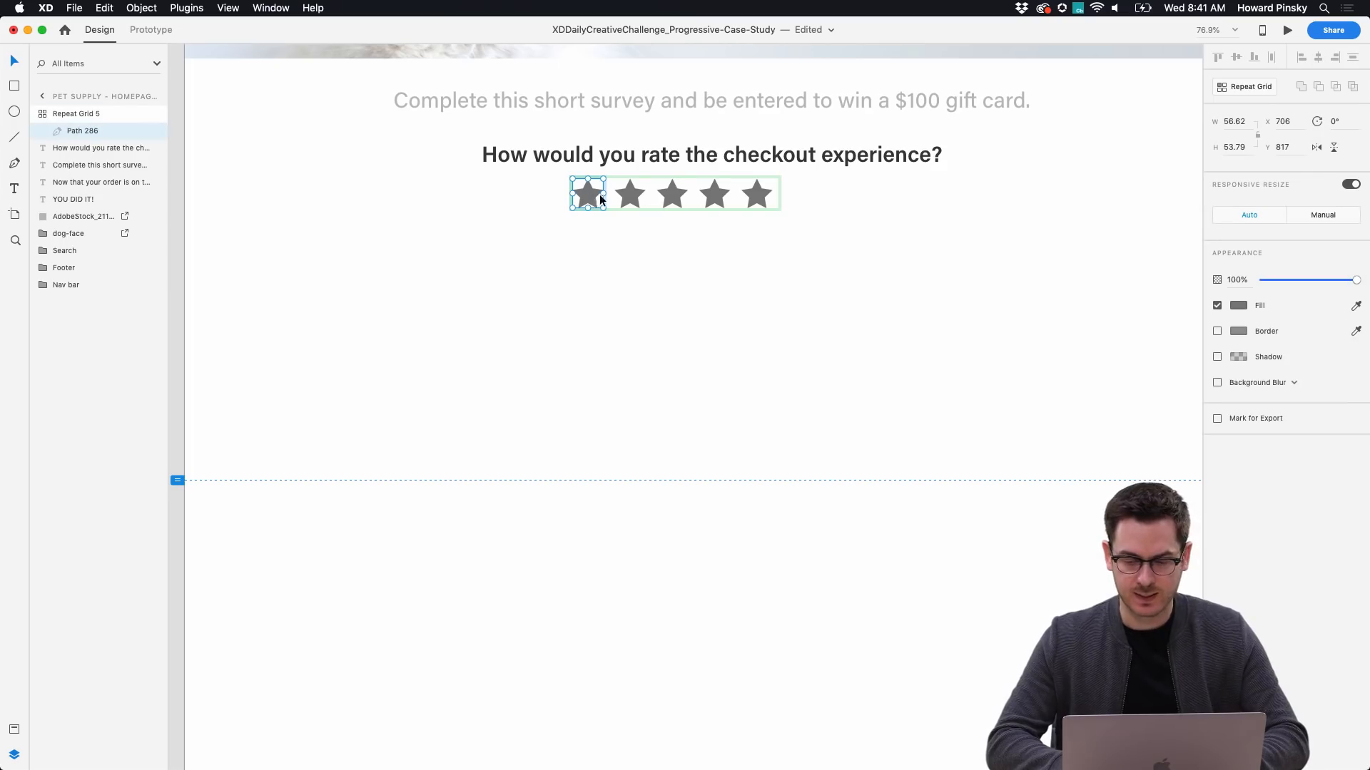
drag(1356, 282, 1300, 280)
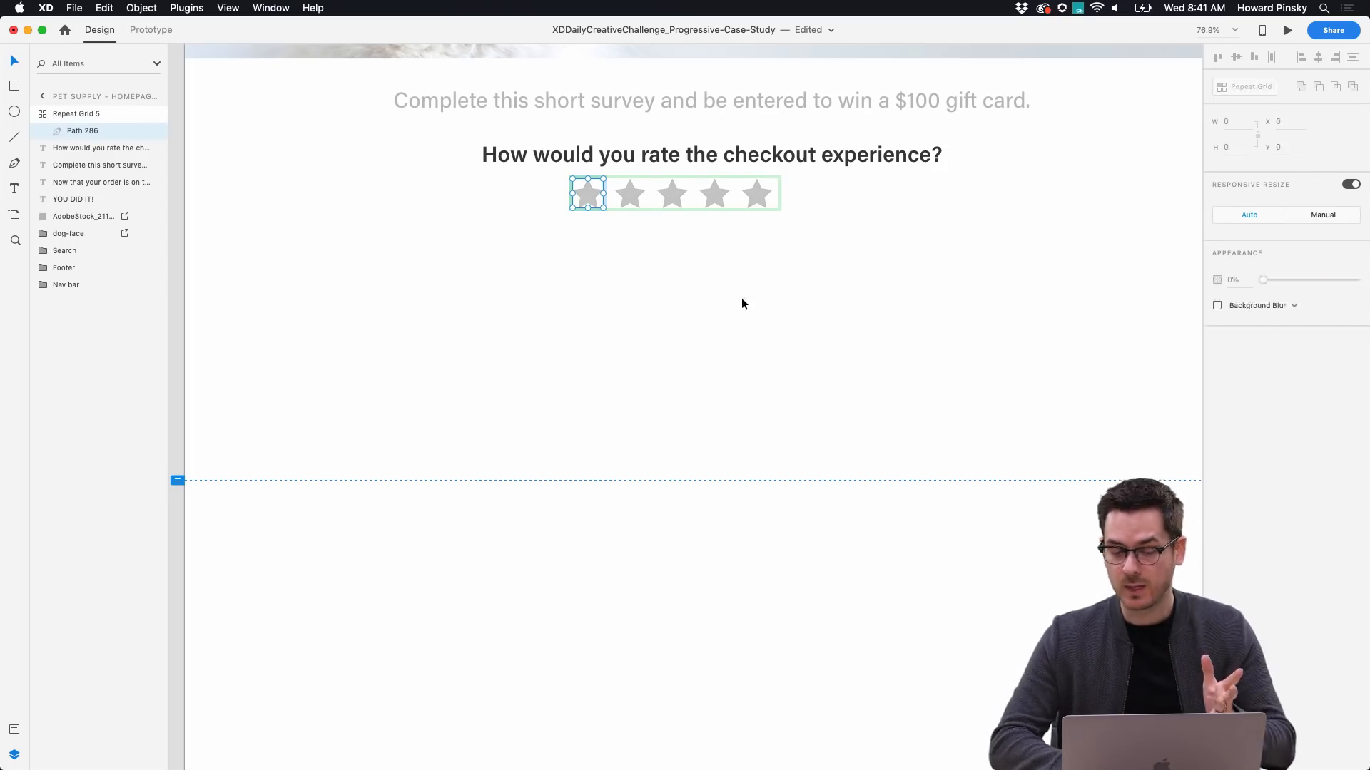
key(Escape)
drag(713, 201, 751, 205)
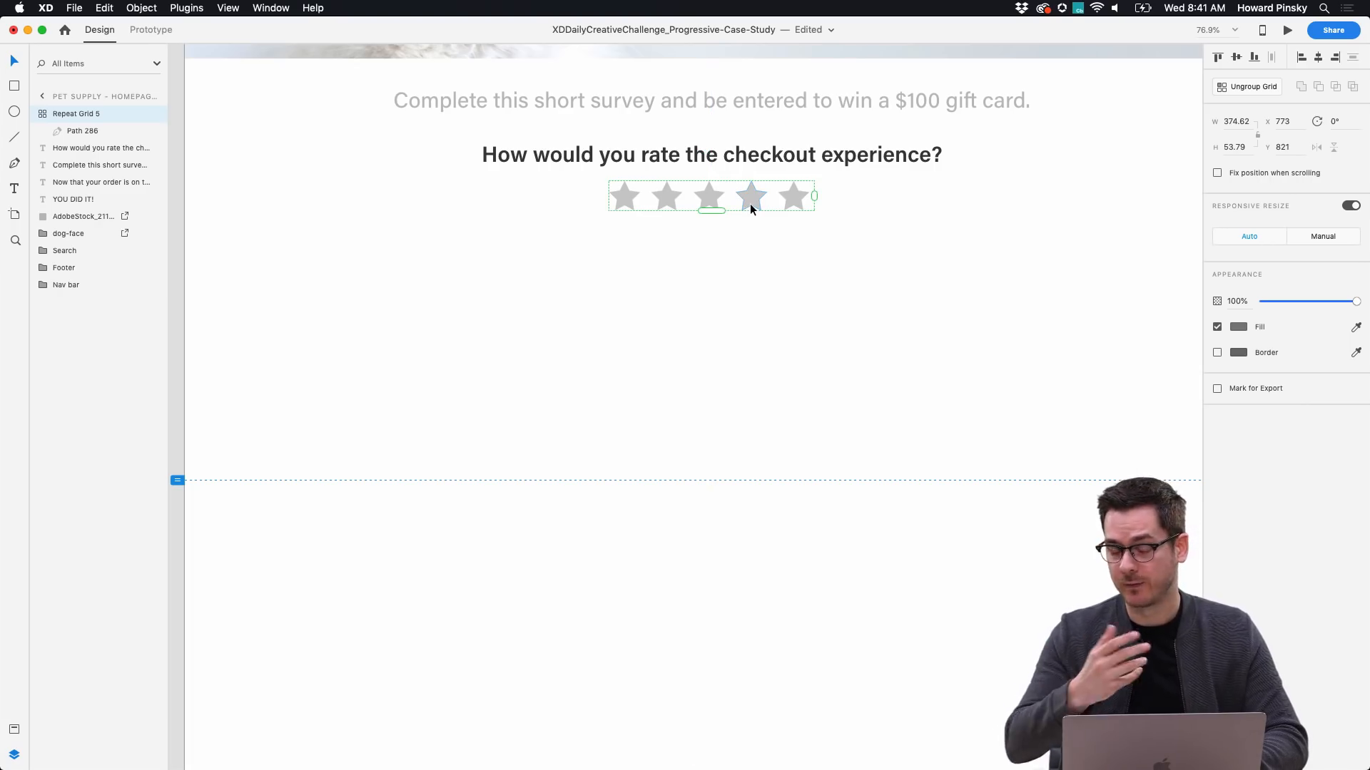
Duplicate the star row, shorten the copy to four stars, and fill it with a golden yellow.
key(super+d)
drag(816, 198, 771, 197)
click(1238, 327)
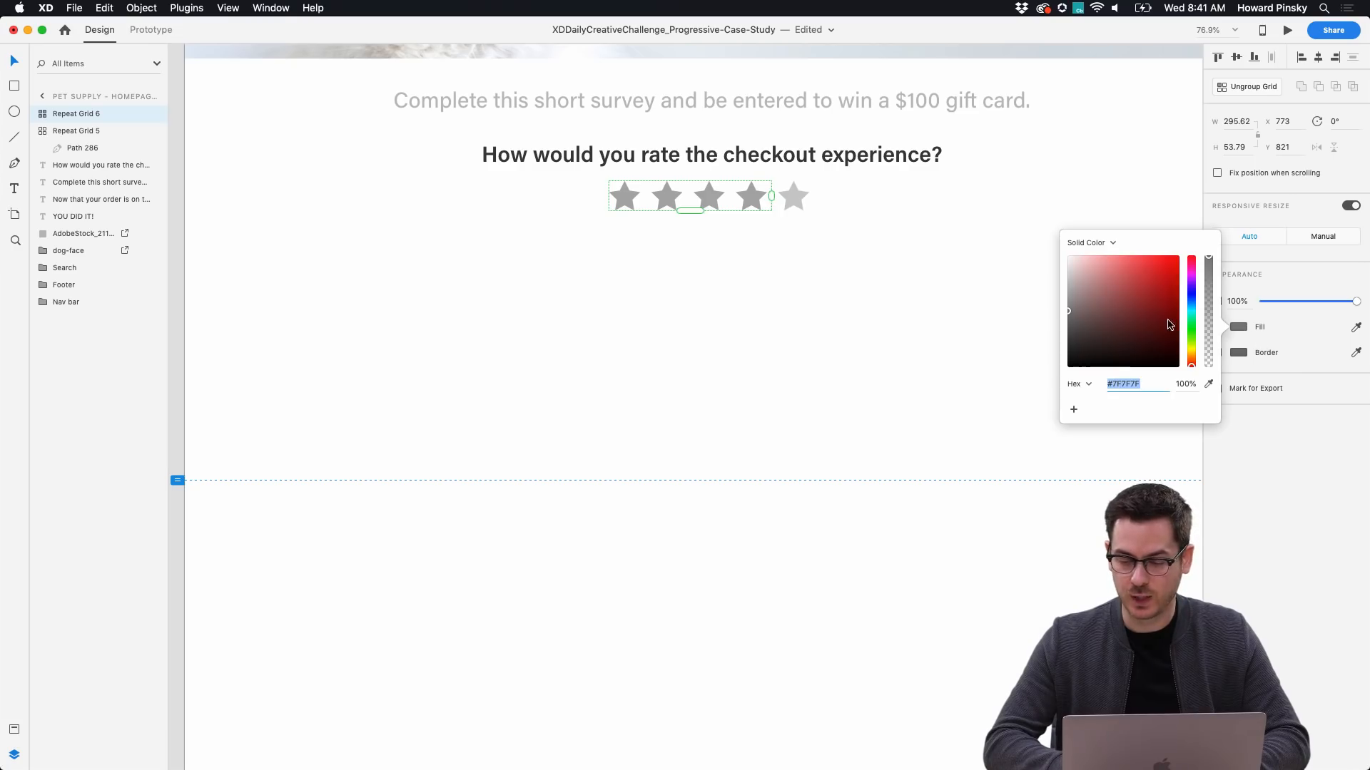
click(1174, 256)
drag(1190, 364, 1189, 353)
click(1092, 344)
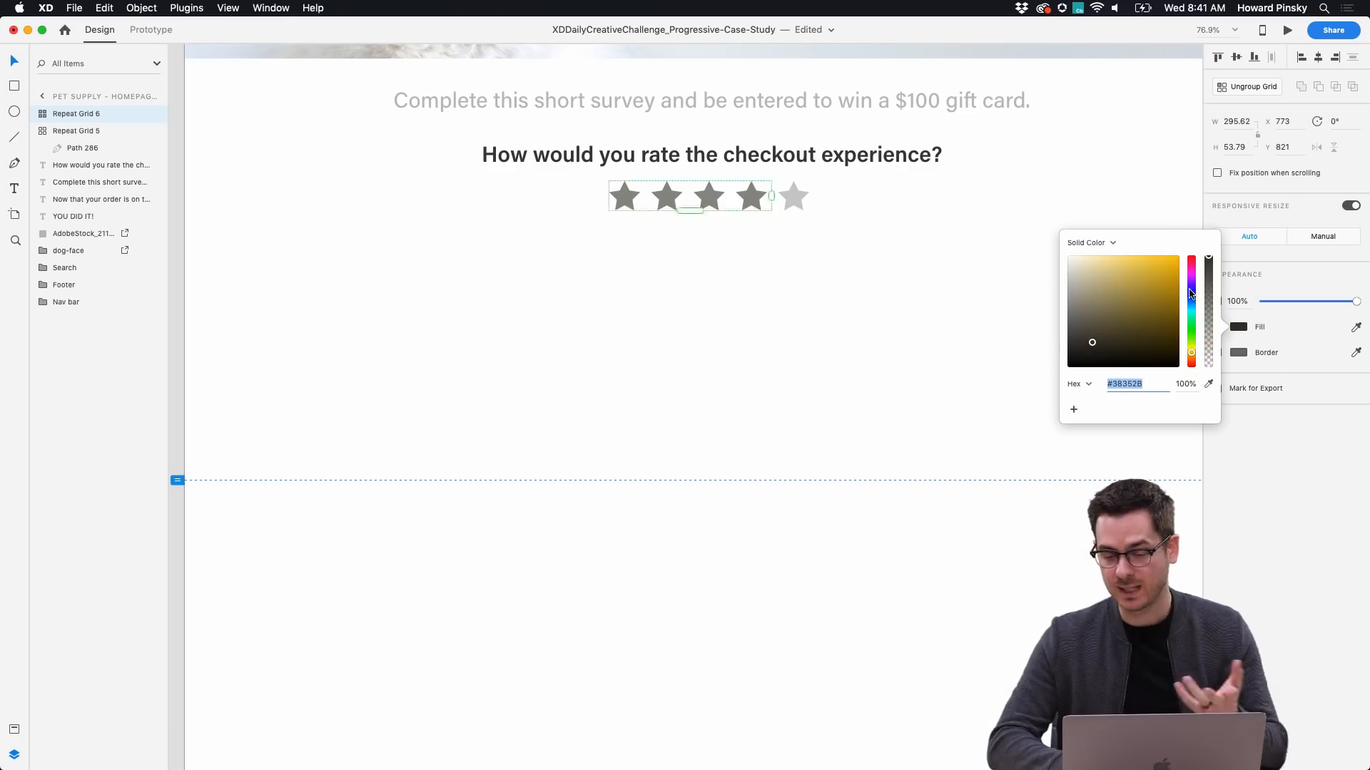
click(1175, 258)
click(811, 304)
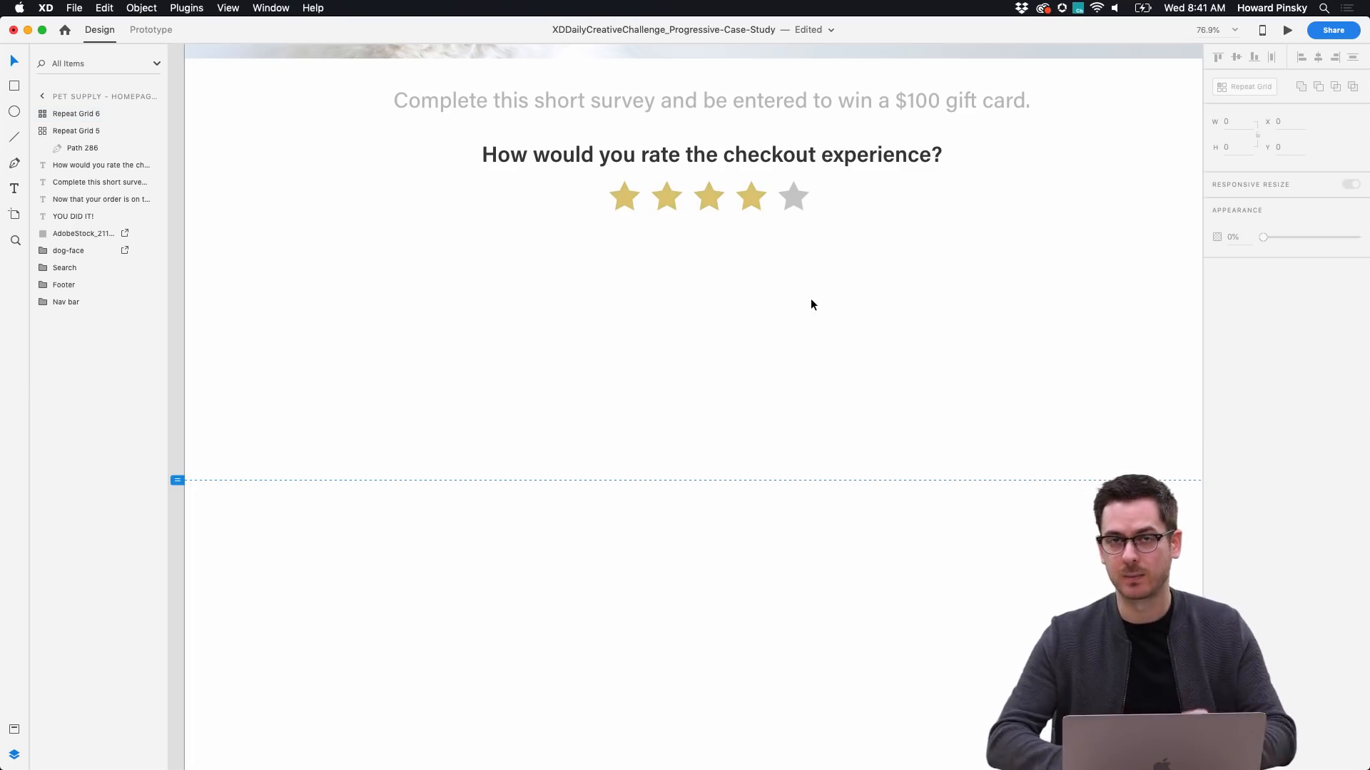
Delete both star rows below the checkout question.
drag(843, 257, 623, 188)
key(Delete)
scroll(624, 189, up, 1)
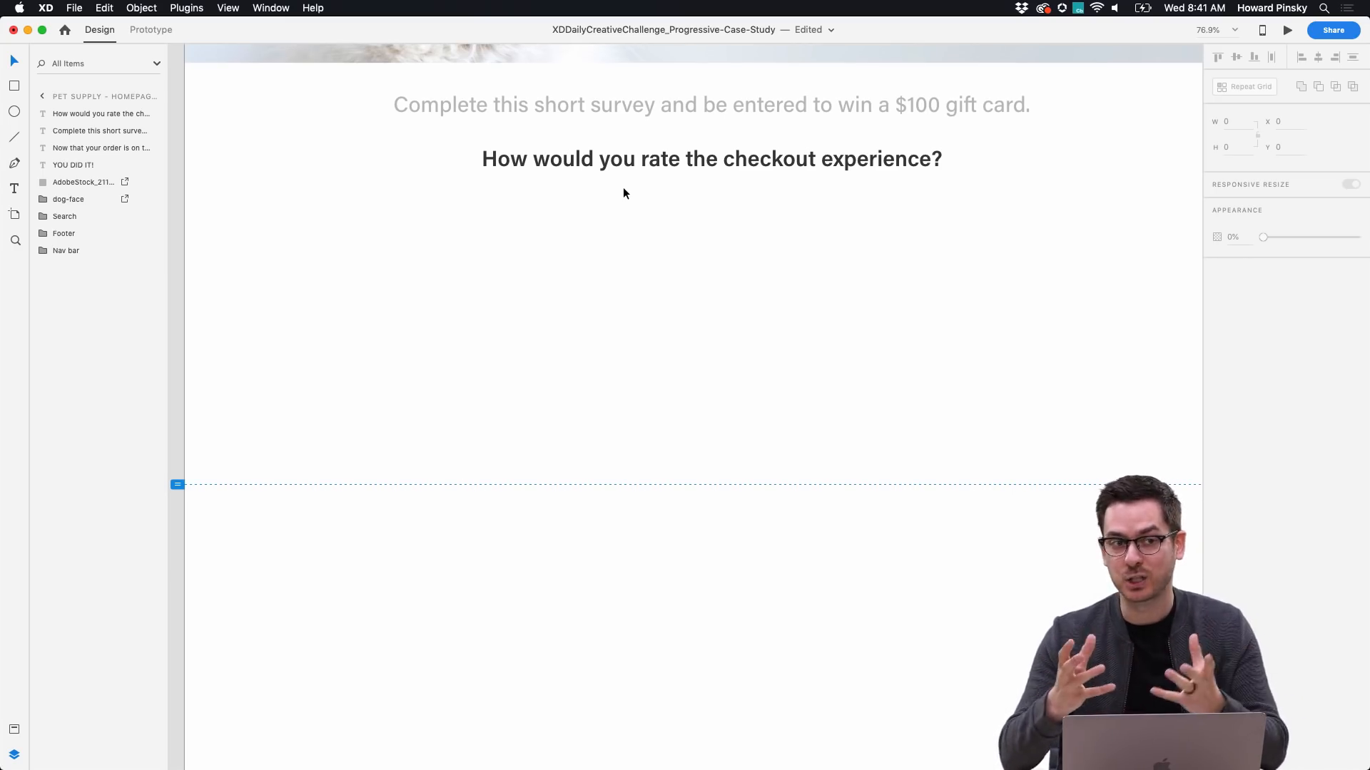
Draw a horizontal line 839 wide, matching the checkout question's width, and place it below the question at about Y 857.5.
click(14, 137)
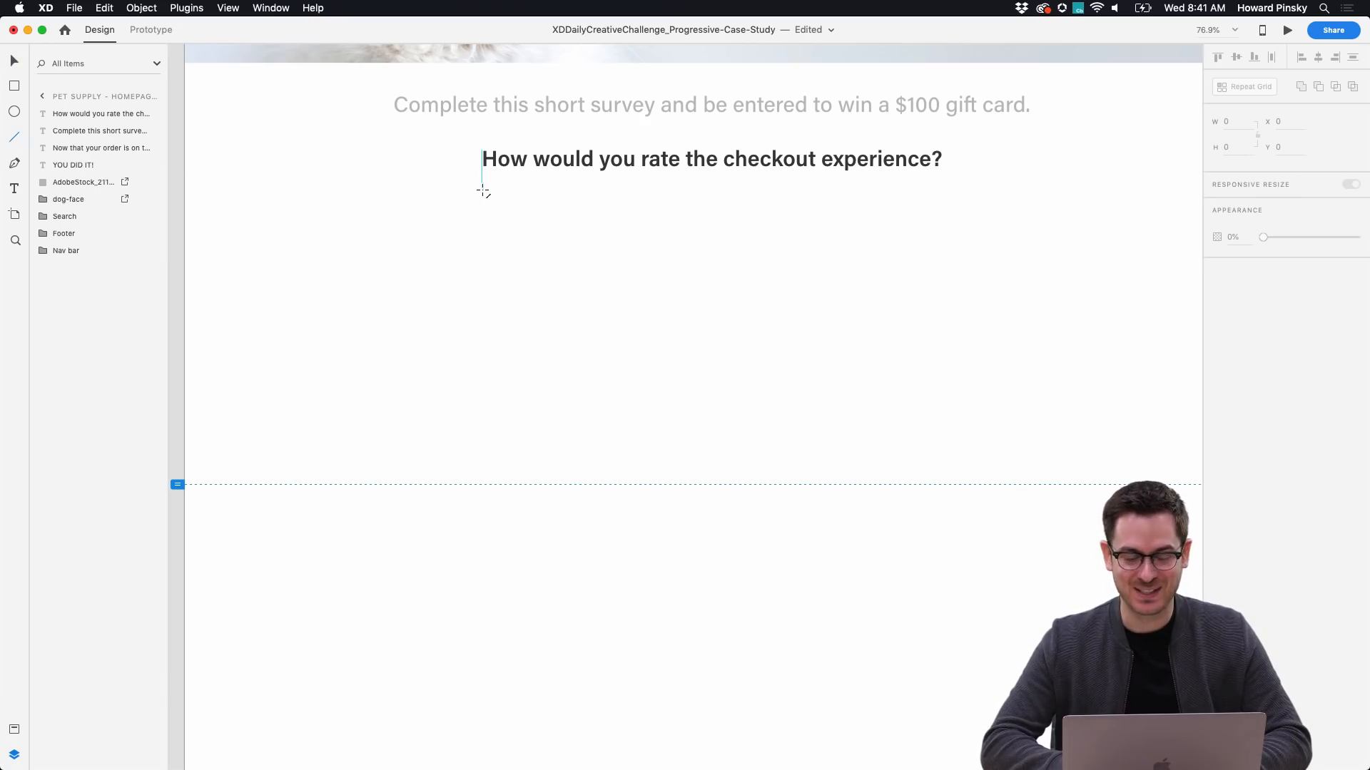
mouse_move(482, 191)
mouse_down()
mouse_move(853, 242)
mouse_move(940, 209)
mouse_up()
key(v)
drag(824, 189, 823, 204)
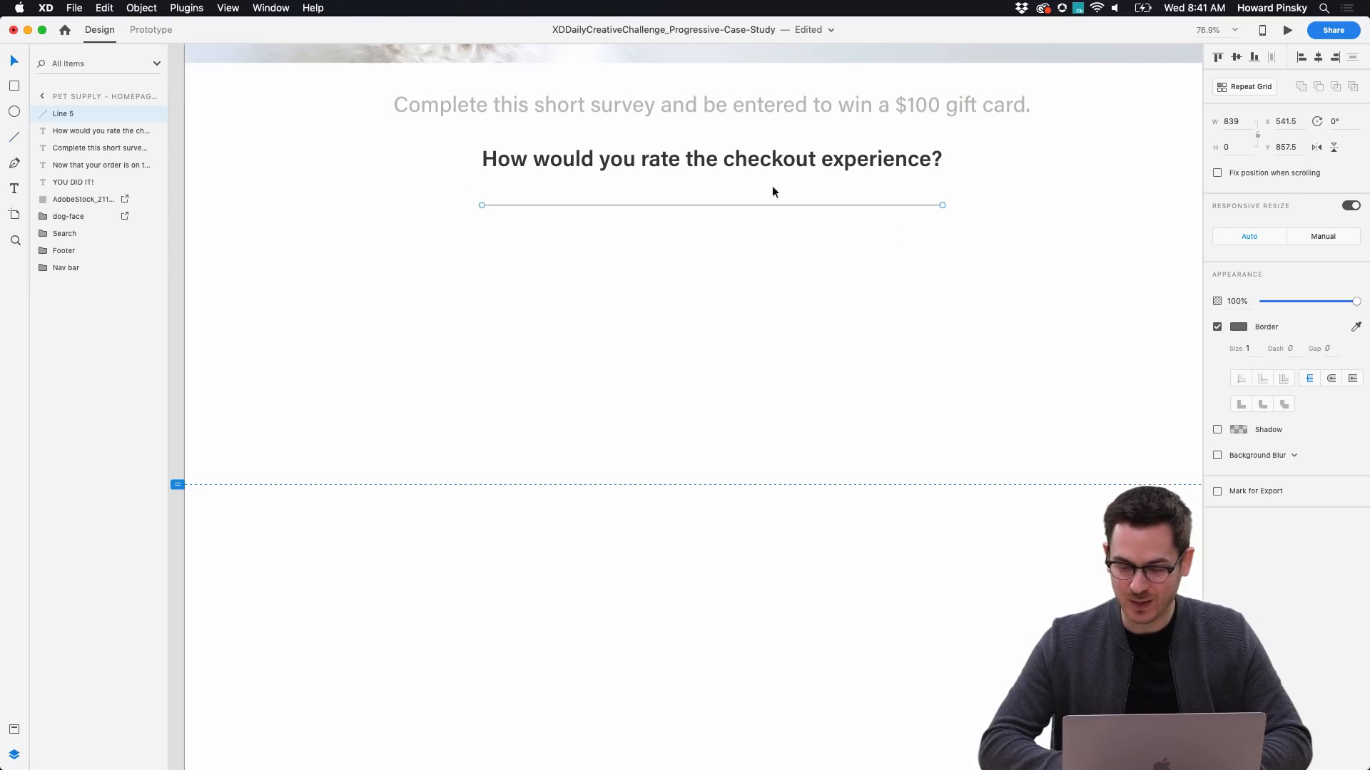
Give the line below the question a border size of 6, round caps, and 45% opacity.
text(5)
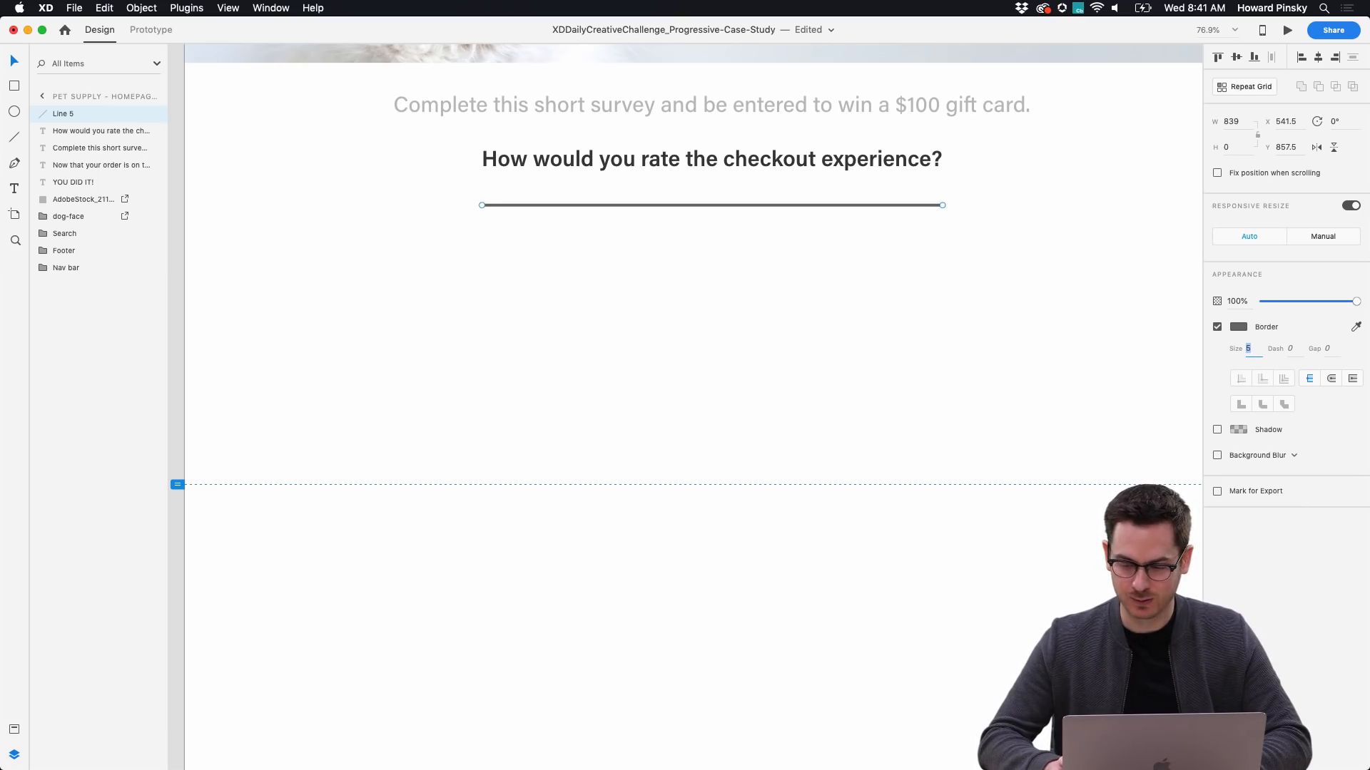
key(Up)
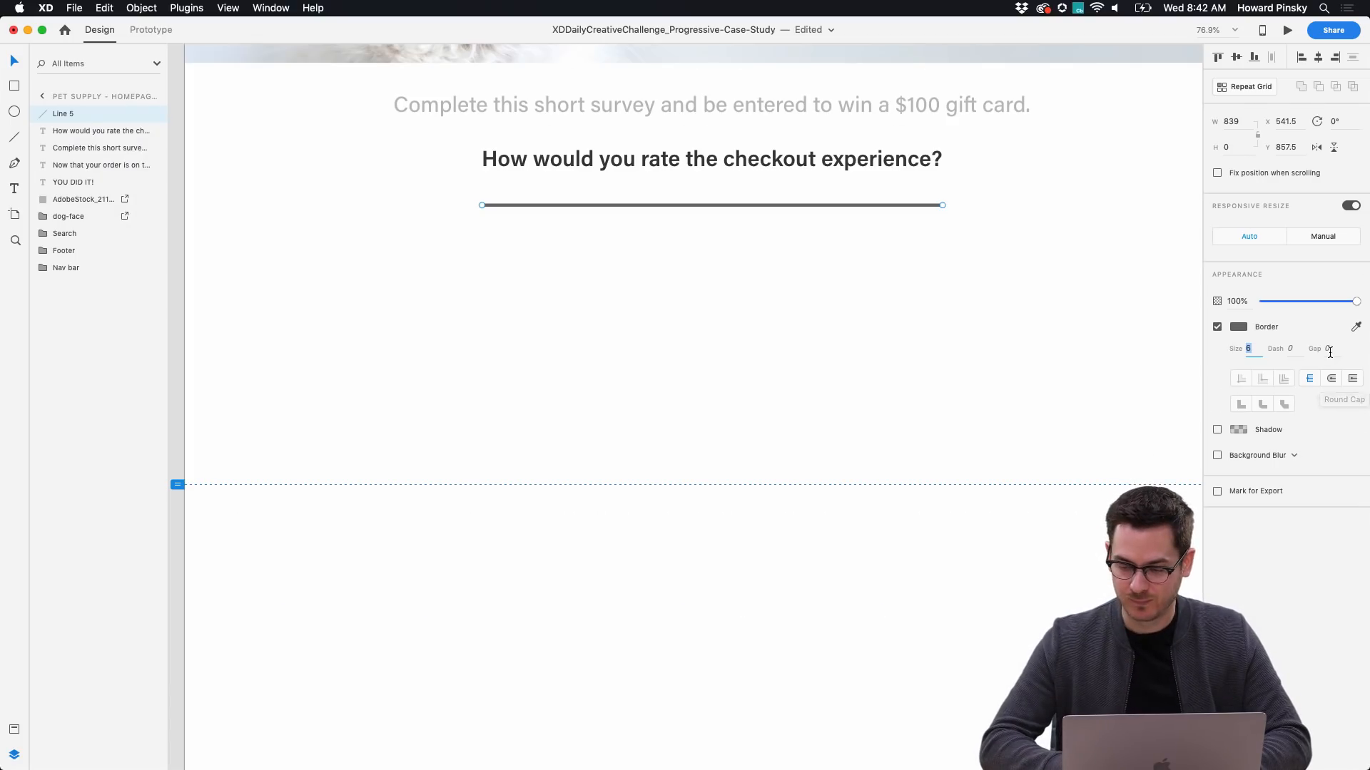
click(1331, 379)
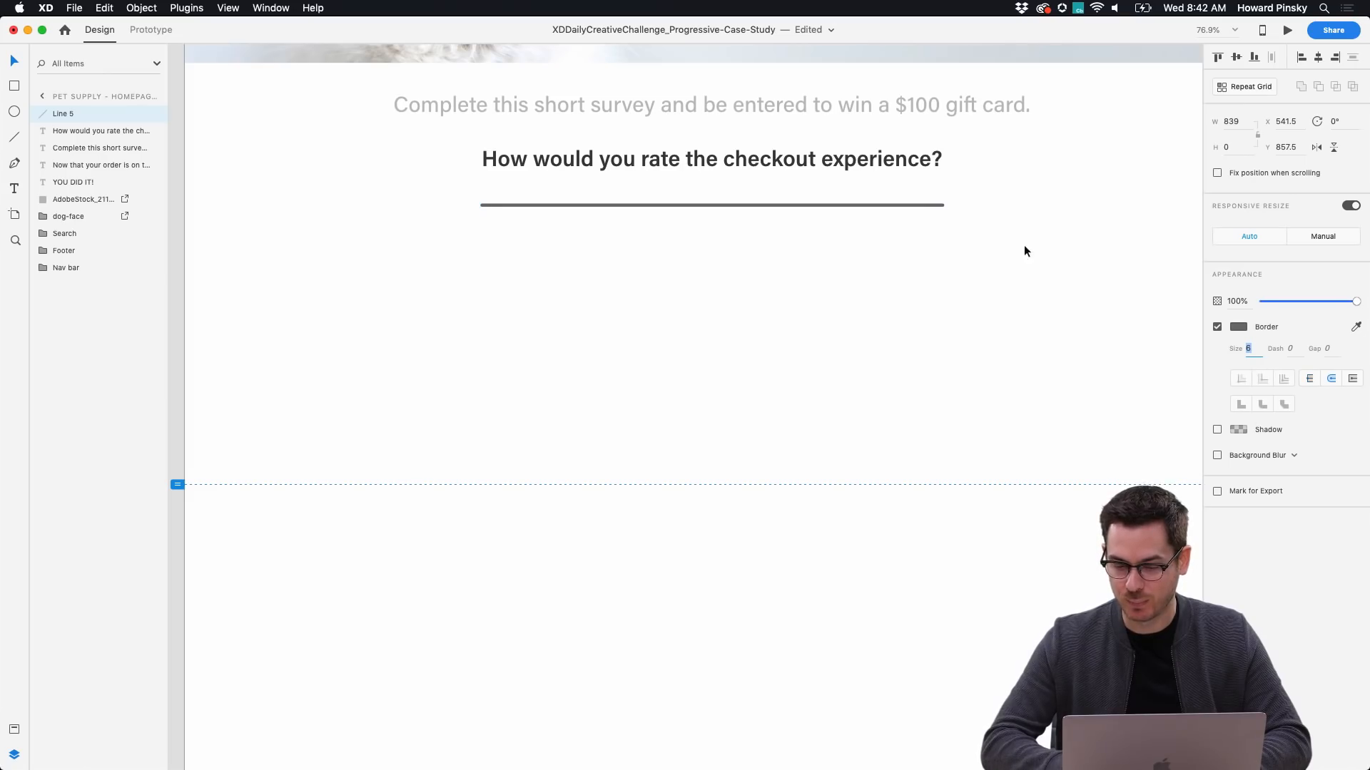
click(950, 214)
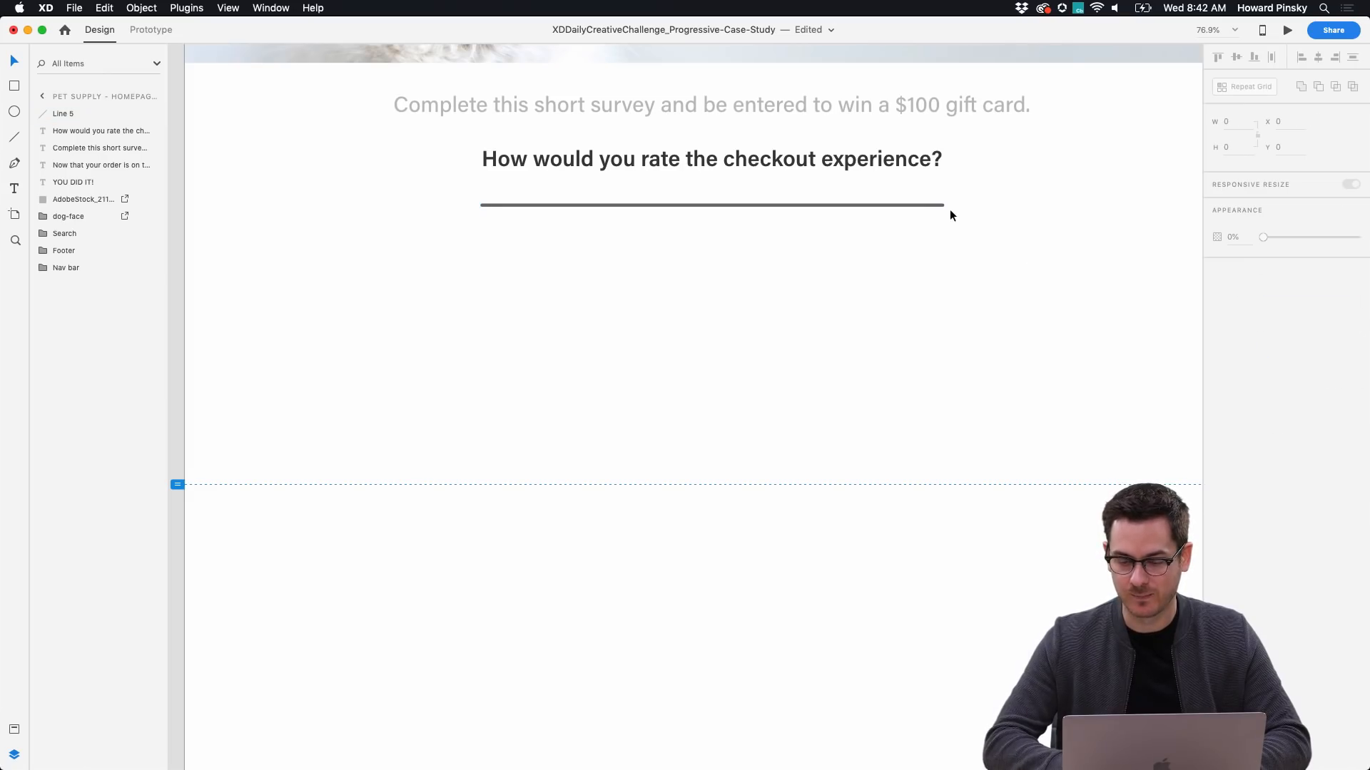
scroll(947, 207, up, 5)
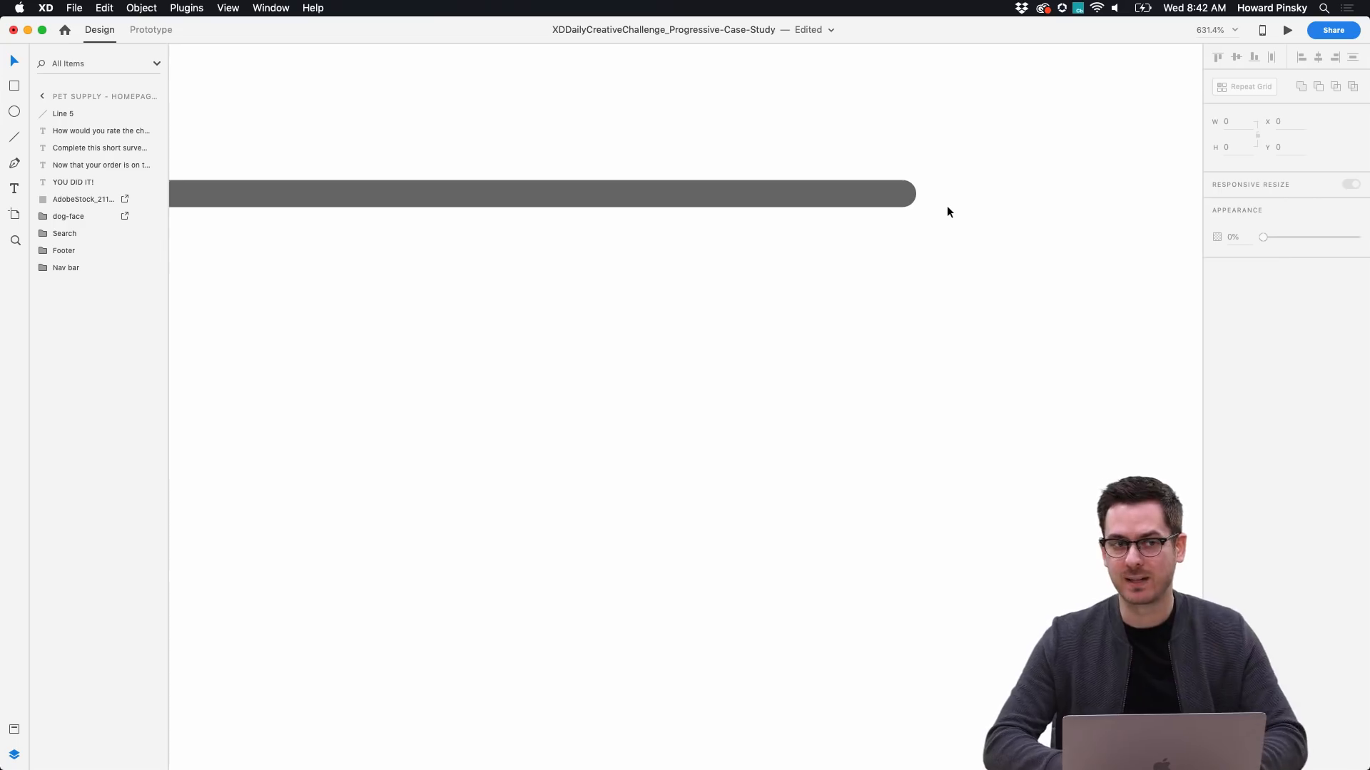
scroll(946, 206, down, 3)
scroll(948, 211, down, 3)
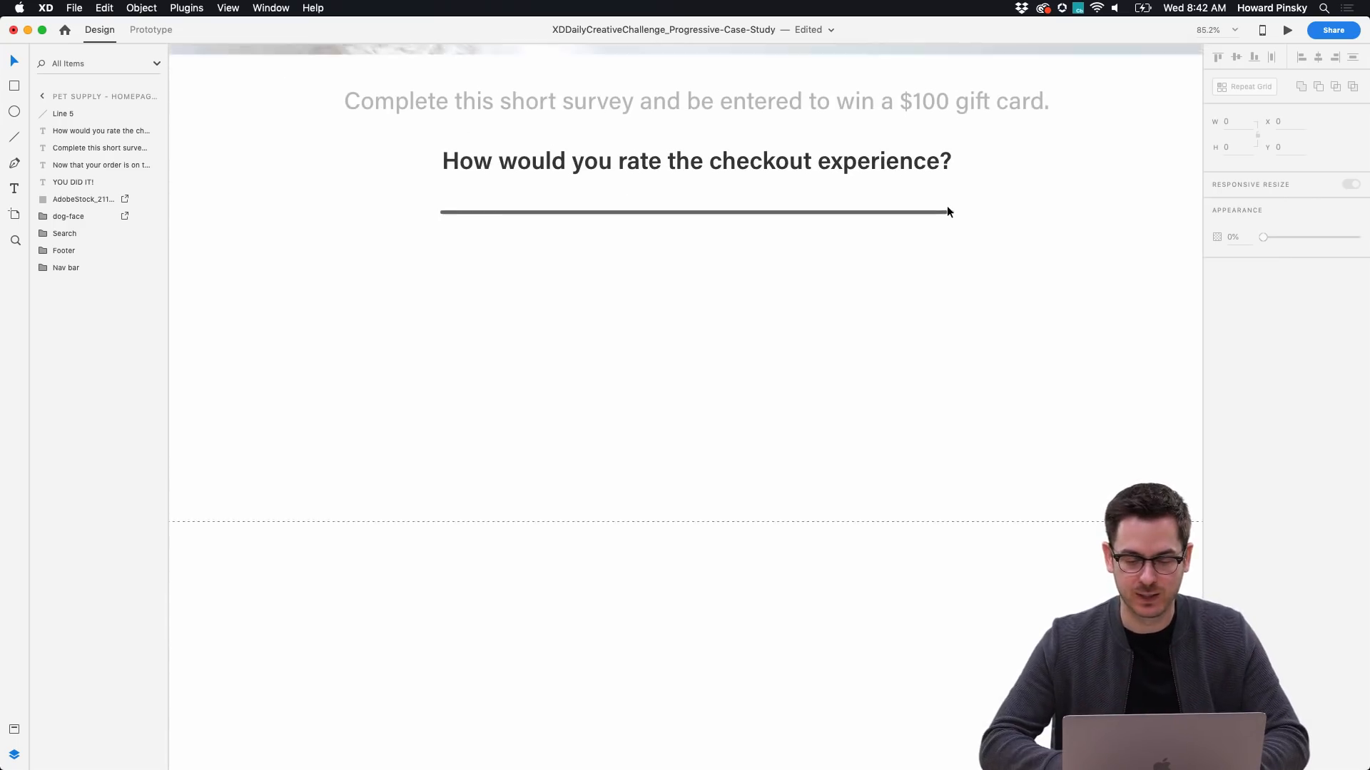
click(739, 217)
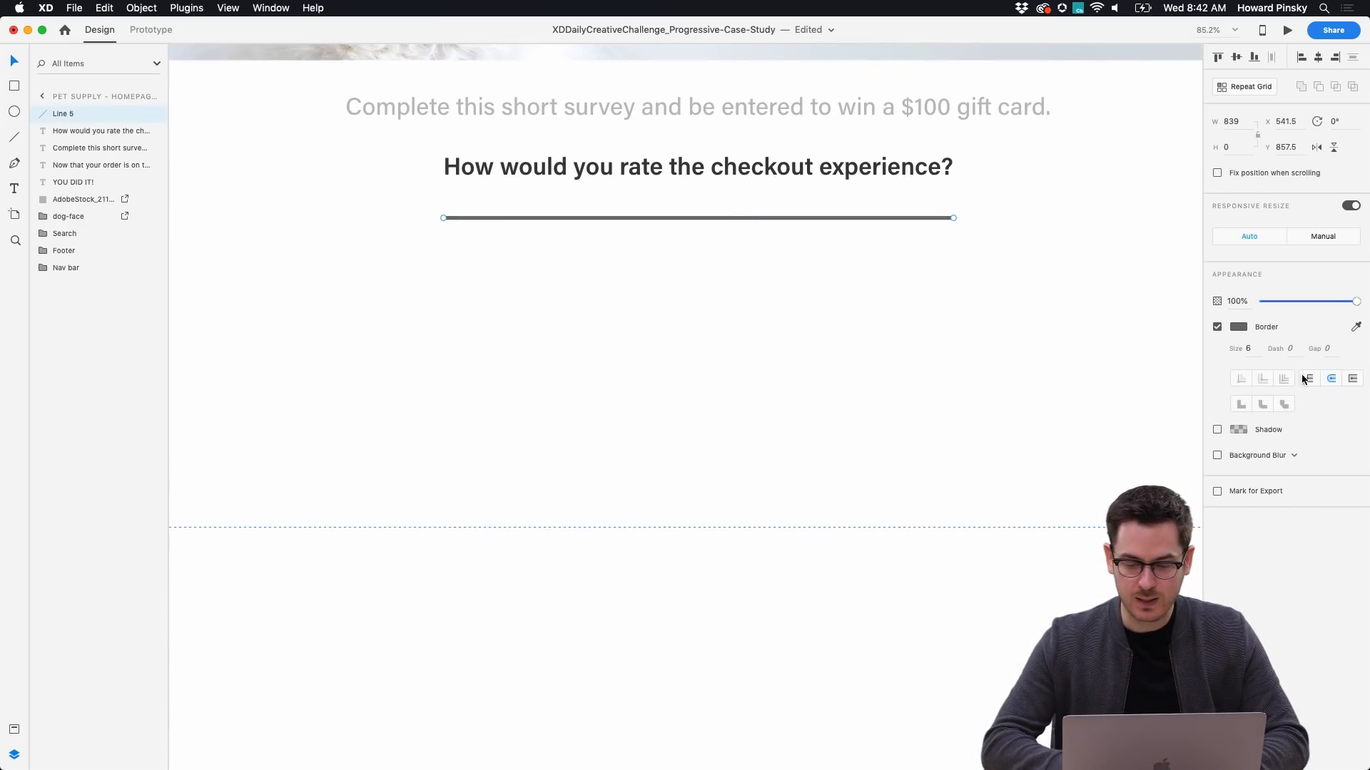
drag(1356, 301, 1303, 295)
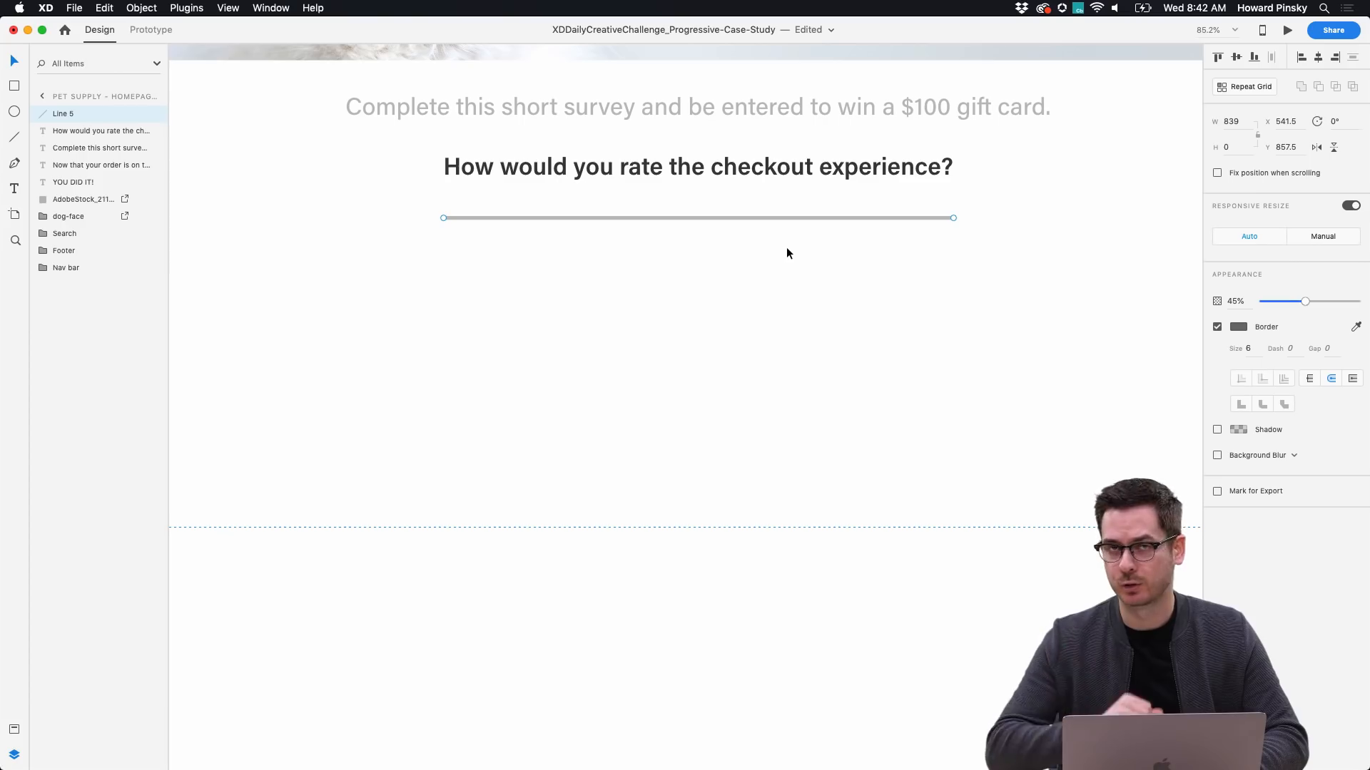
Duplicate the gray line in place and shorten the copy from its right end to a width of about 457.
key(super+d)
drag(953, 218, 786, 212)
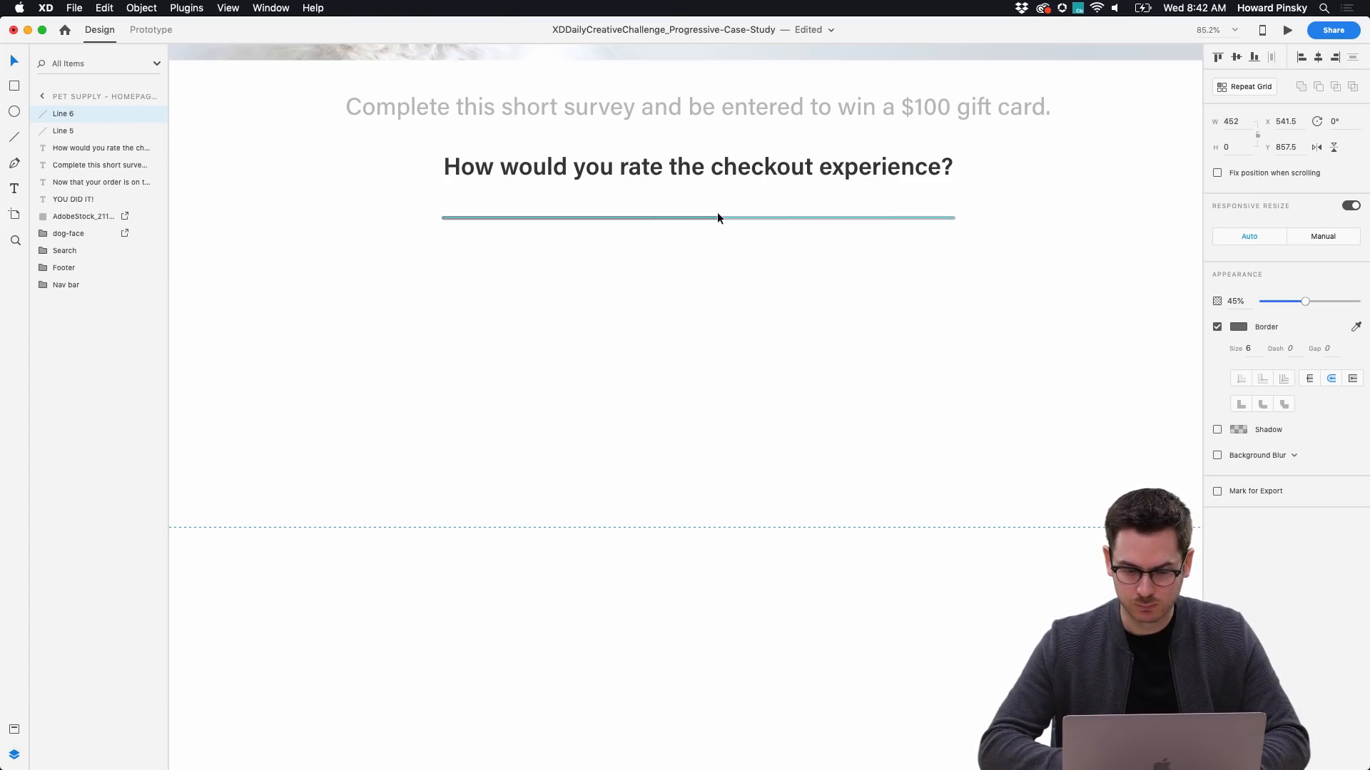
drag(719, 212, 721, 211)
Sample the navigation bar's blue as the shorter line's border color and set its opacity to 100%.
scroll(720, 211, up, 4)
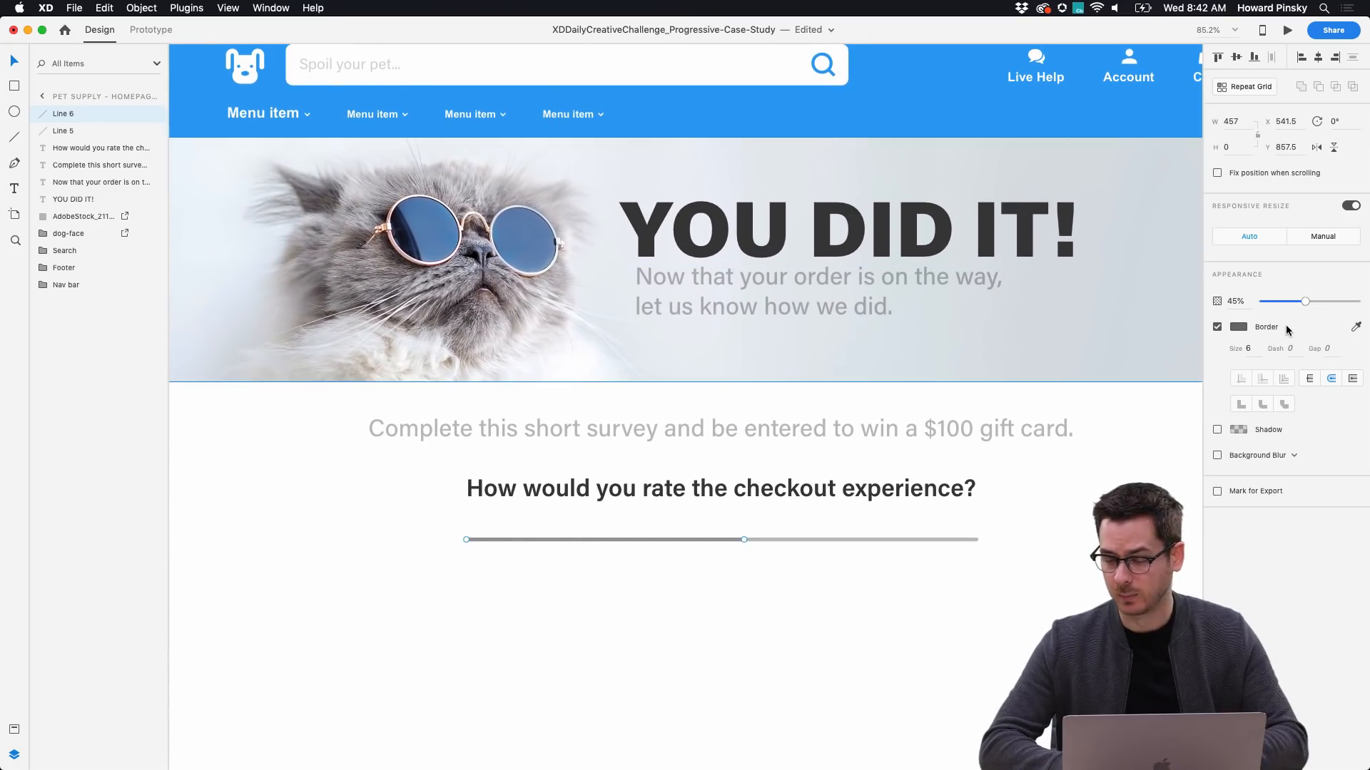
click(1356, 327)
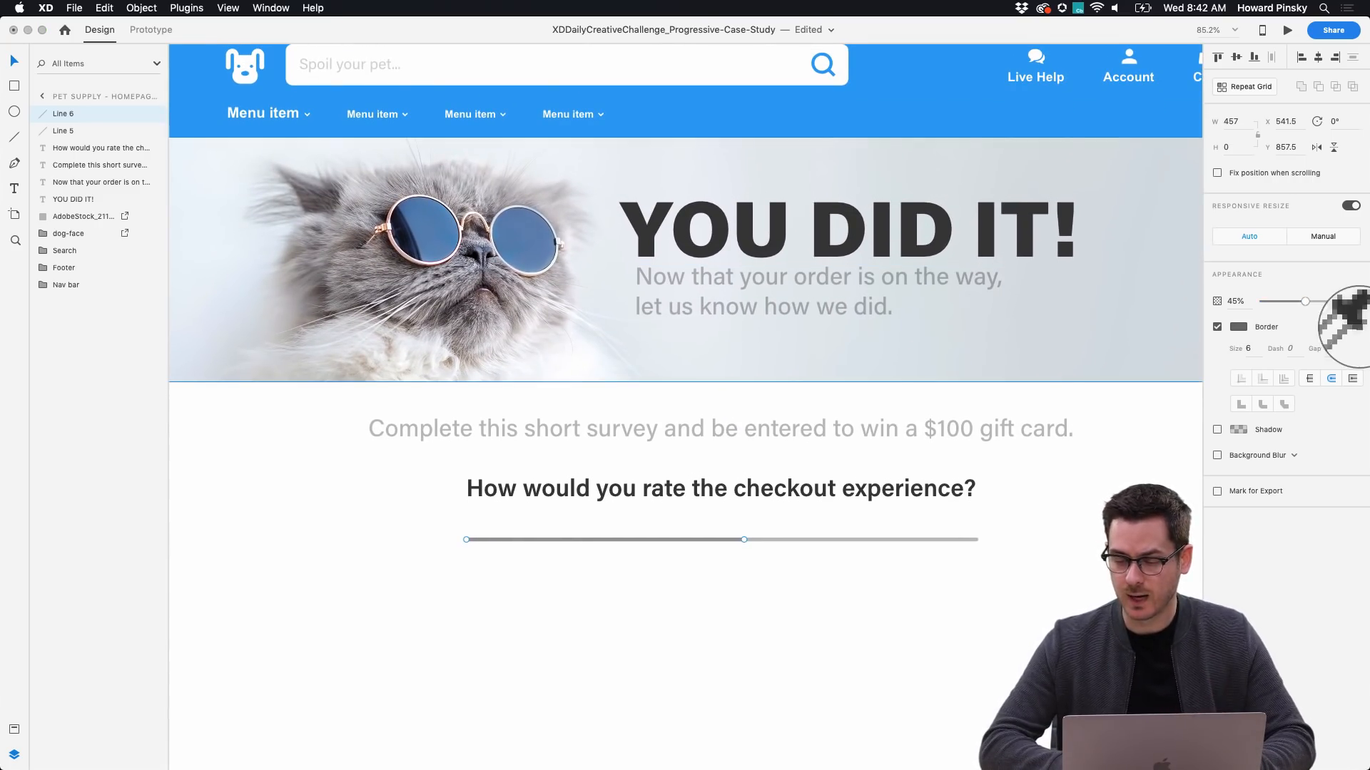
click(938, 125)
drag(1305, 301, 1368, 302)
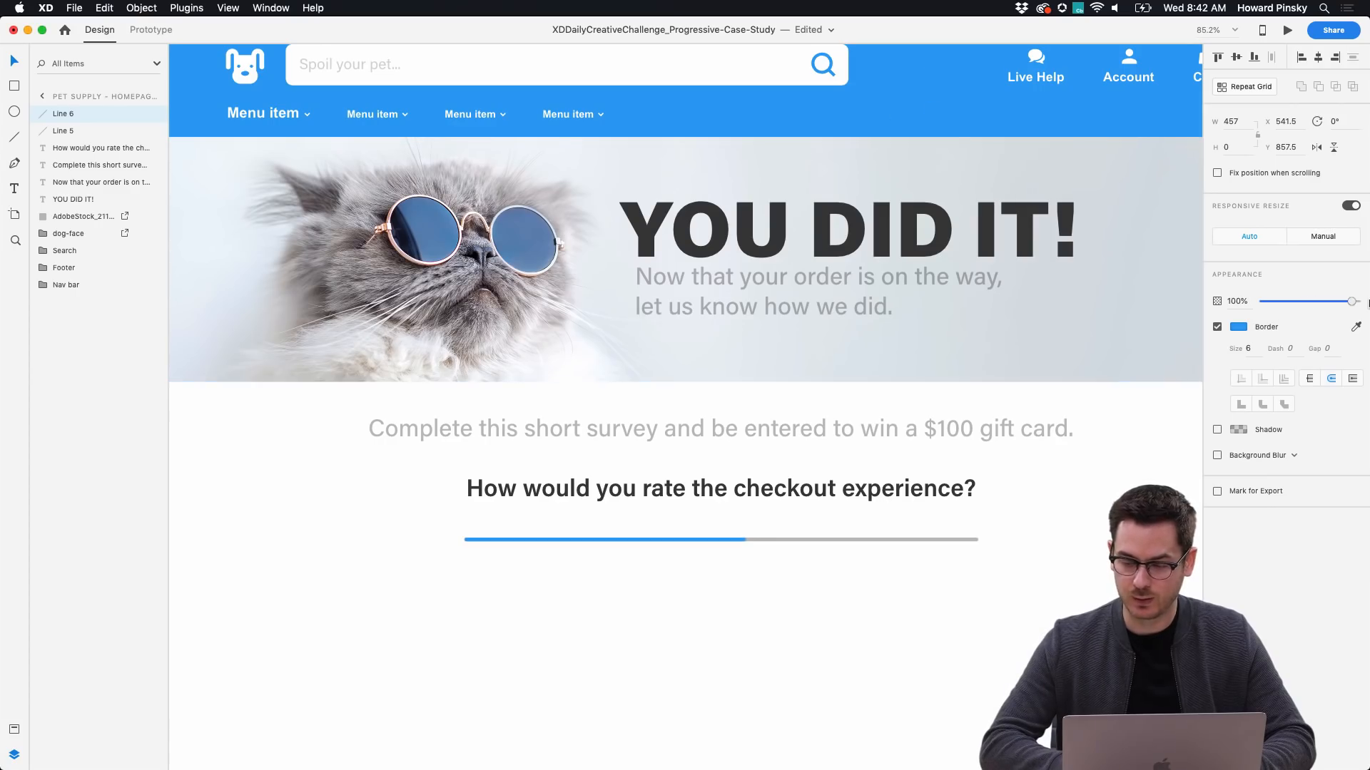
Draw a circle 28 wide and 28 high centered on the blue line's right end as the slider knob.
scroll(682, 533, up, 5)
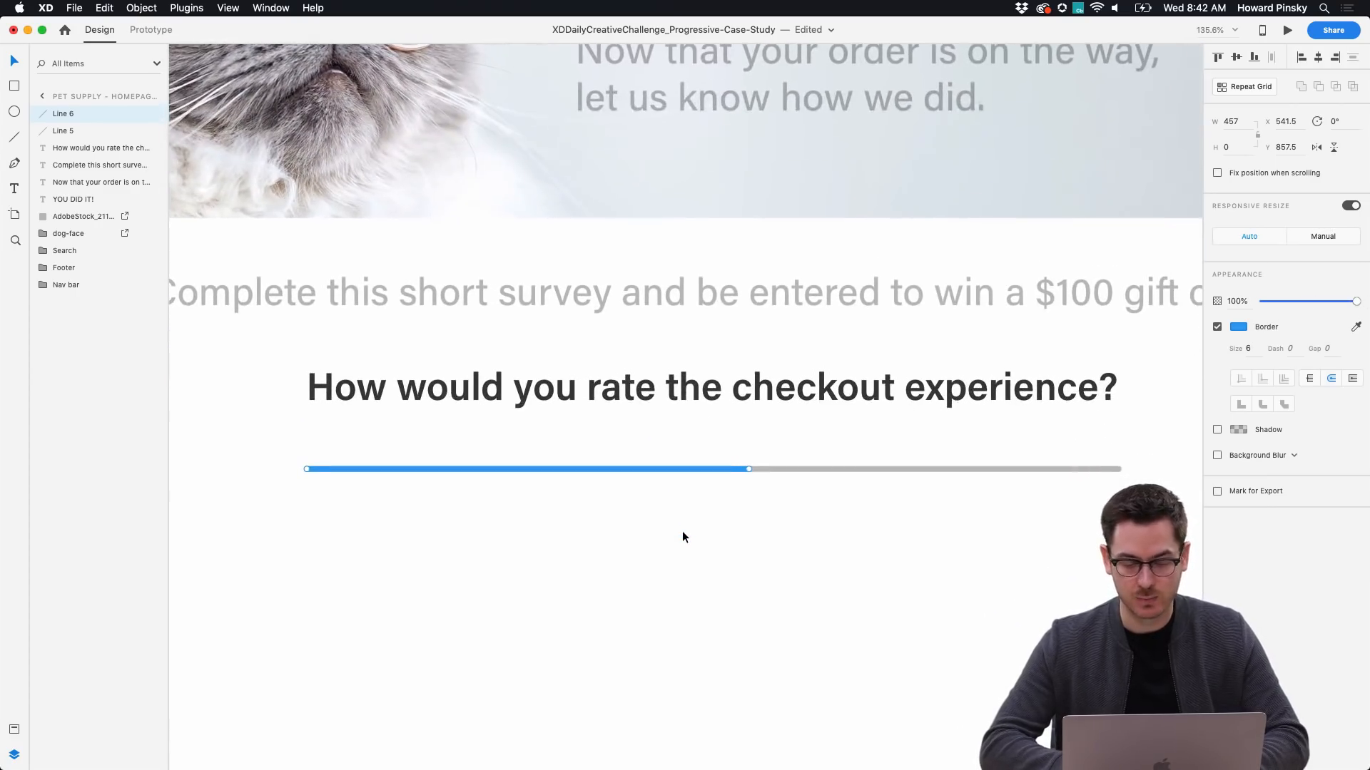
scroll(682, 534, down, 1)
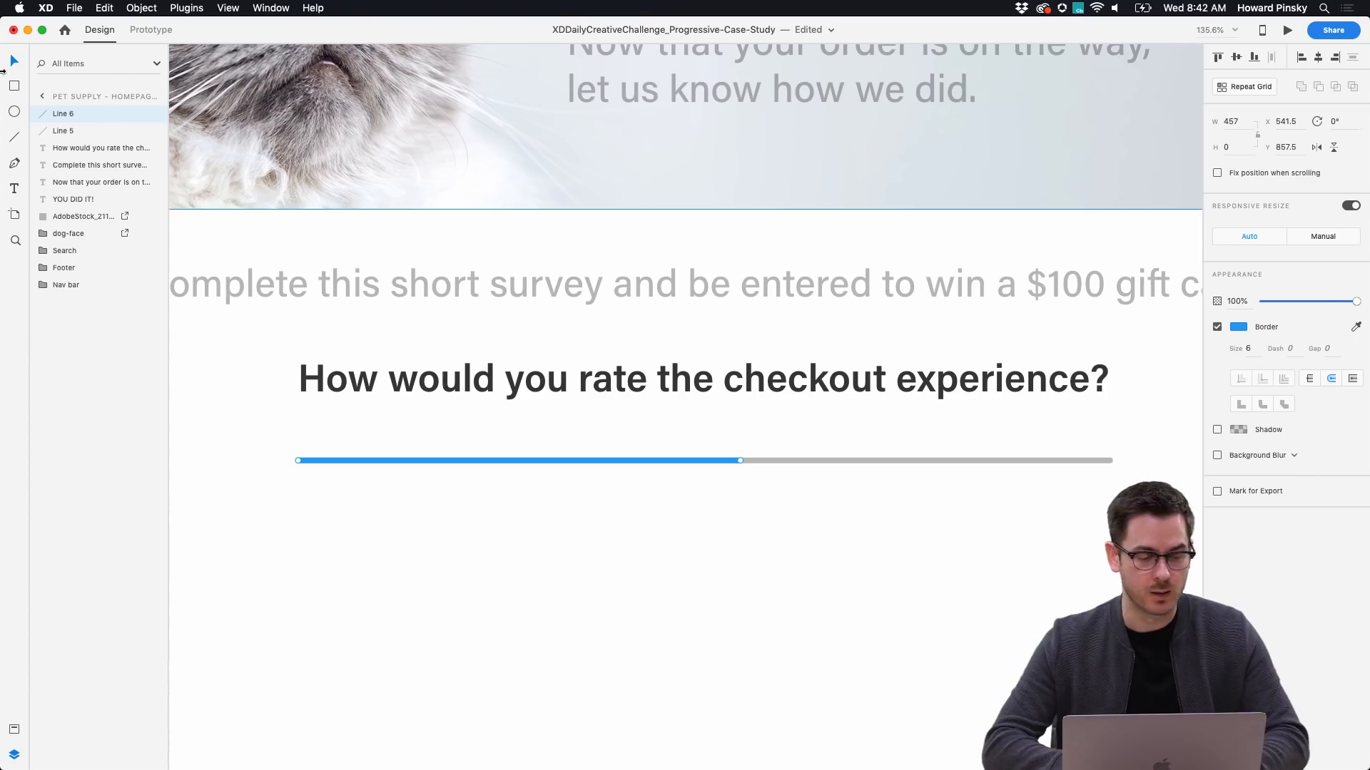
click(14, 112)
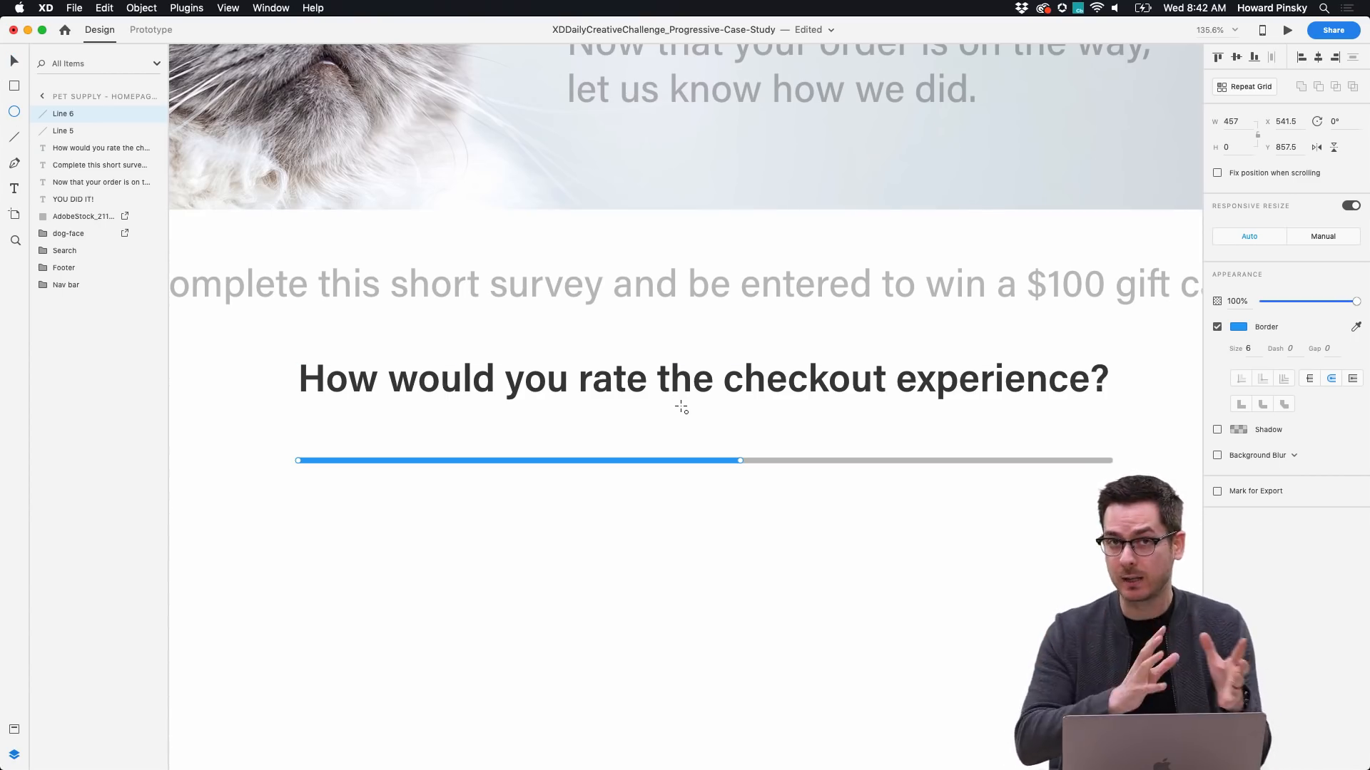
mouse_move(723, 424)
mouse_down()
mouse_move(750, 451)
mouse_move(744, 464)
mouse_up()
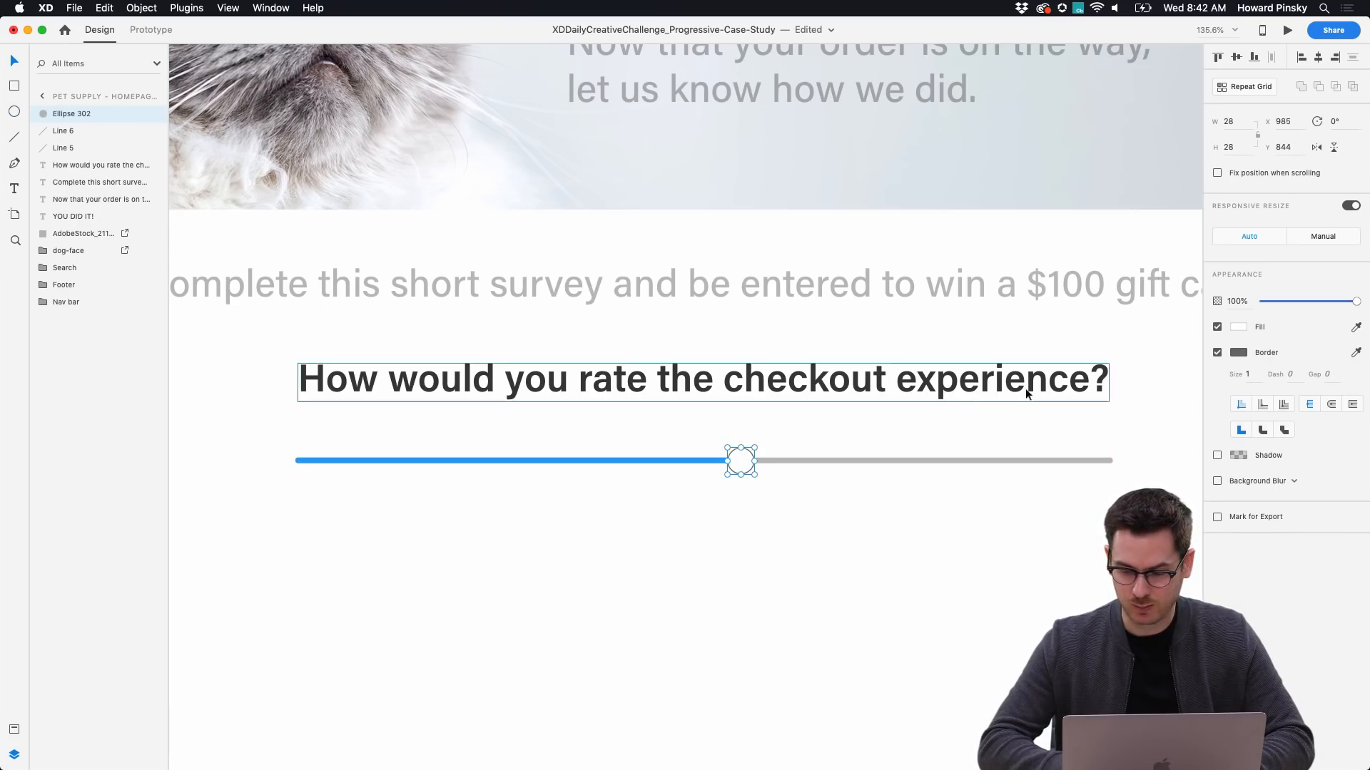
Fill the knob circle with the blue sampled from the shorter line and give it a white (ffffff) border of size 2.
scroll(965, 390, up, 5)
key(i)
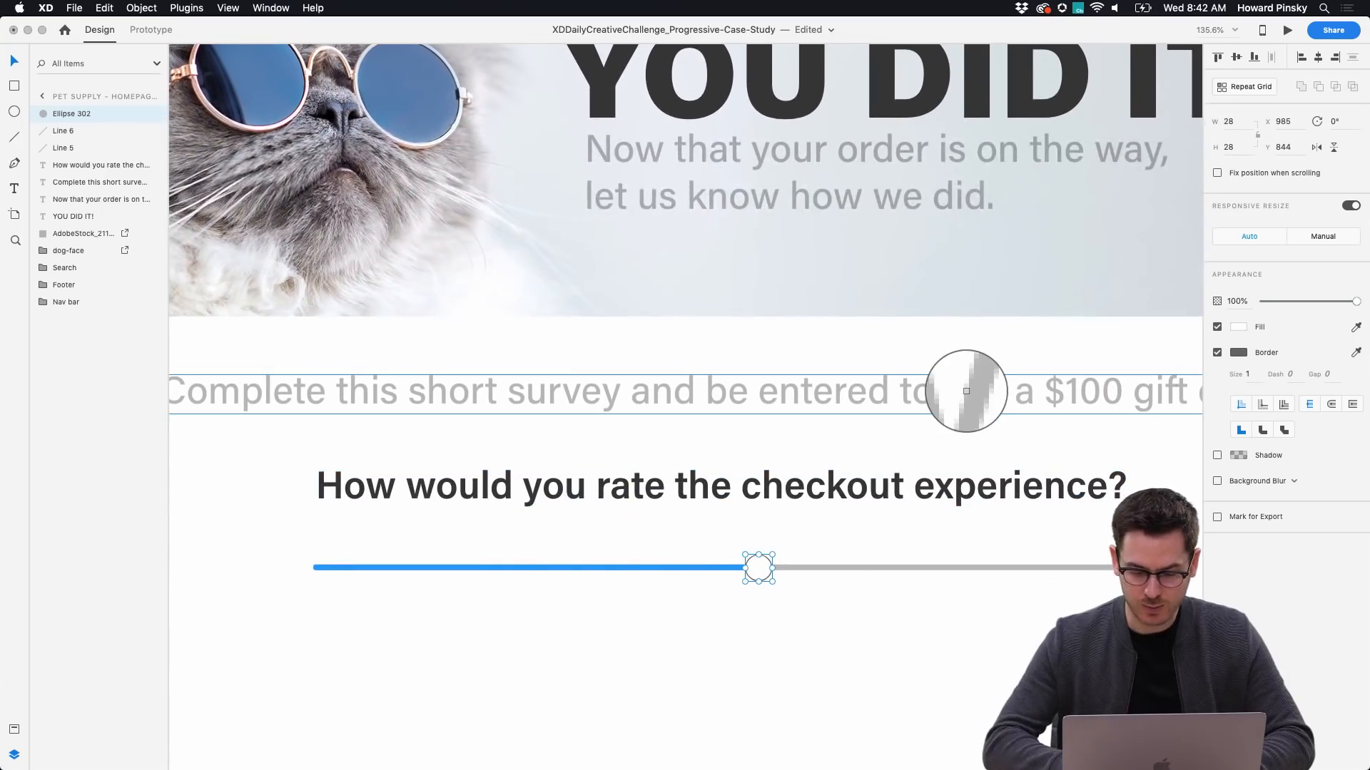
click(651, 568)
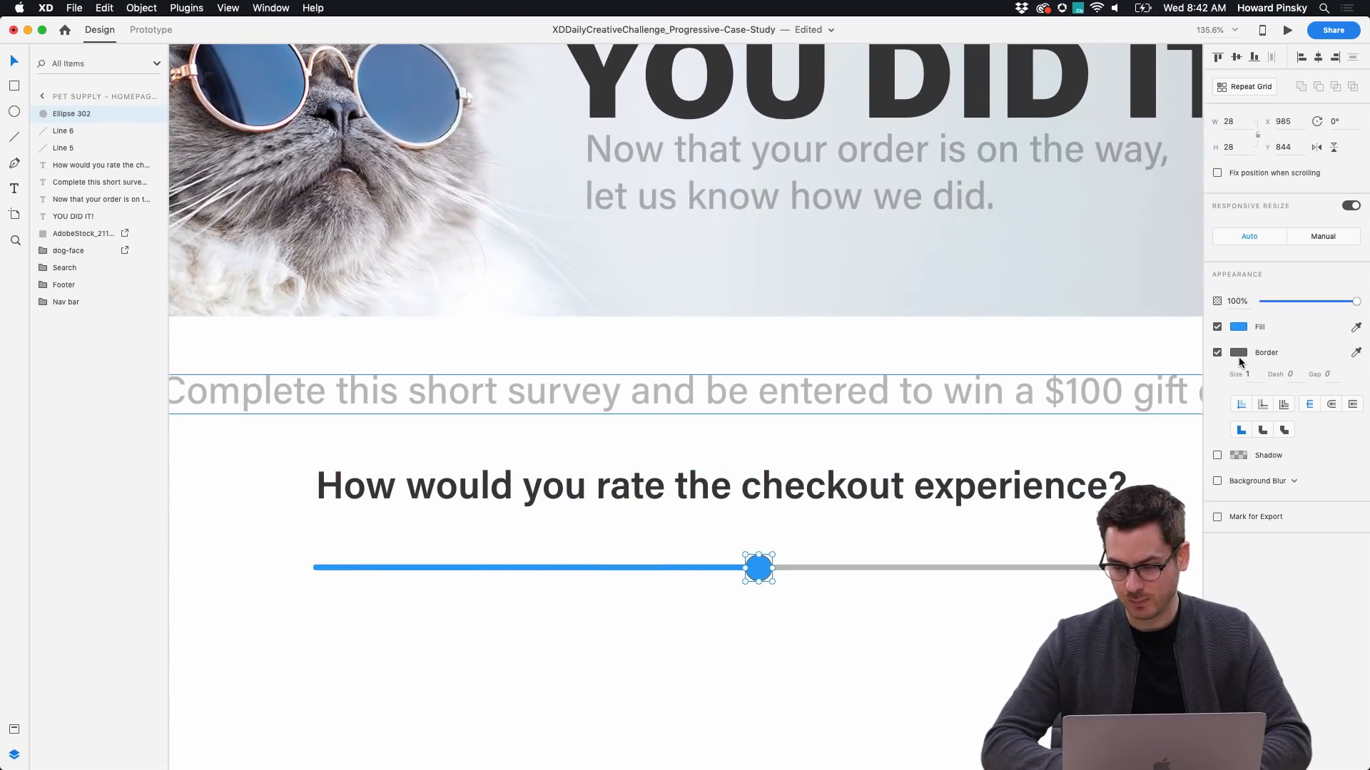
click(1239, 352)
text(ffffff)
key(Return)
click(1300, 328)
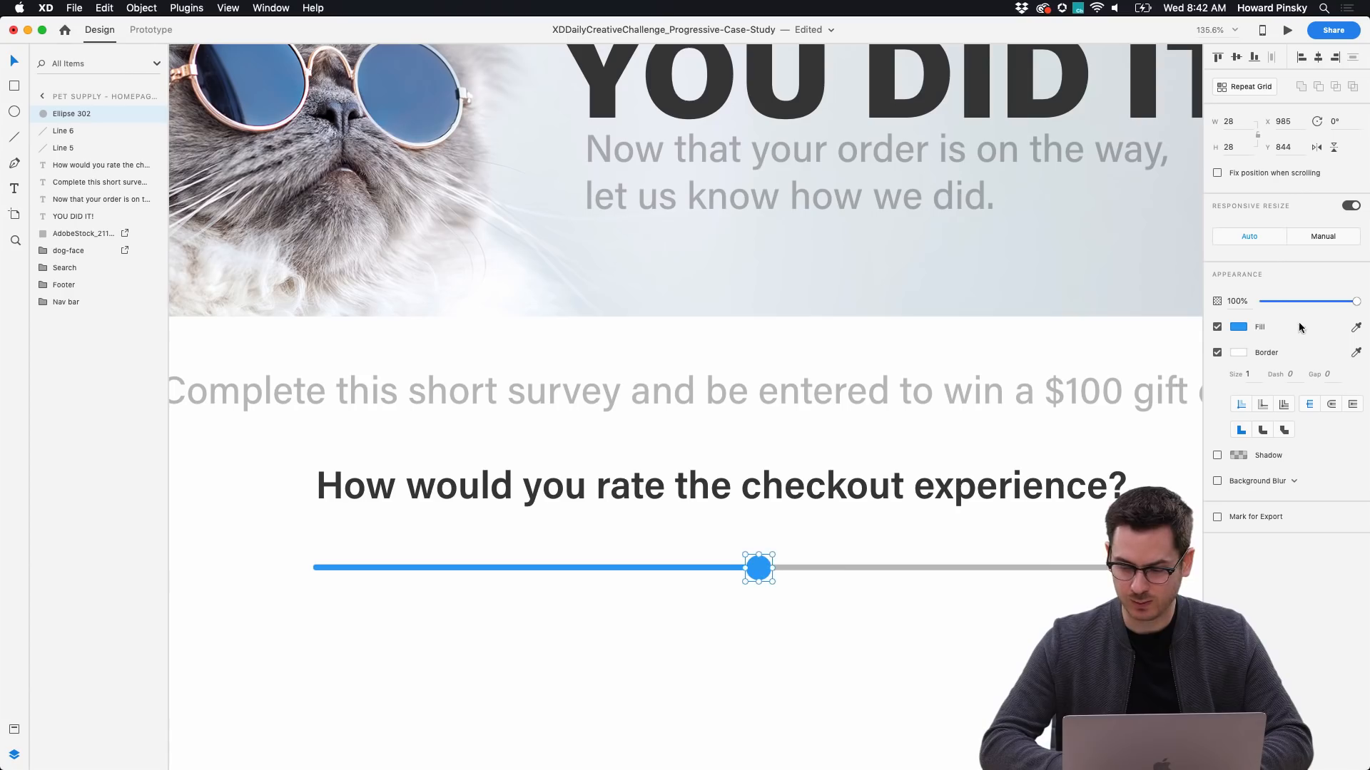
text(2)
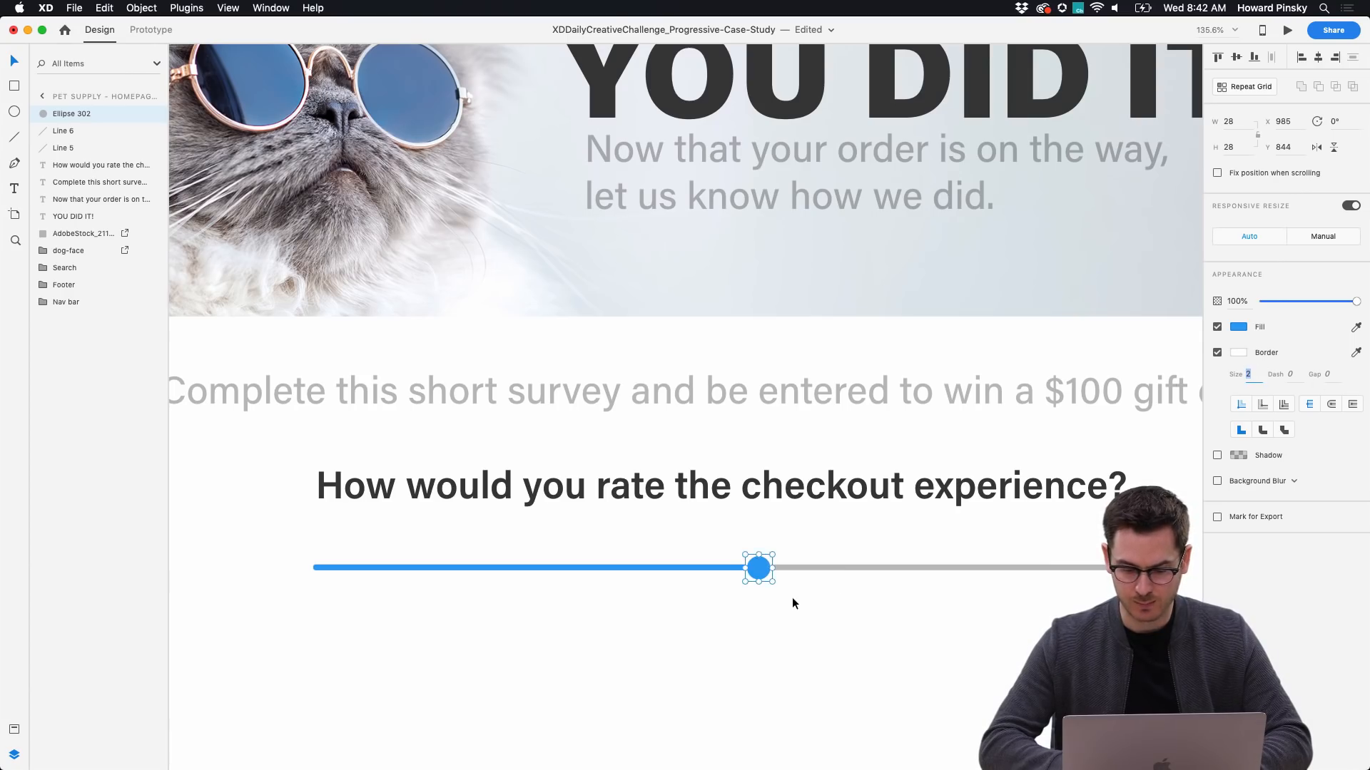
Add a "0" text label above the slider's left end in Acumin Pro Medium, size 22.
key(super+0)
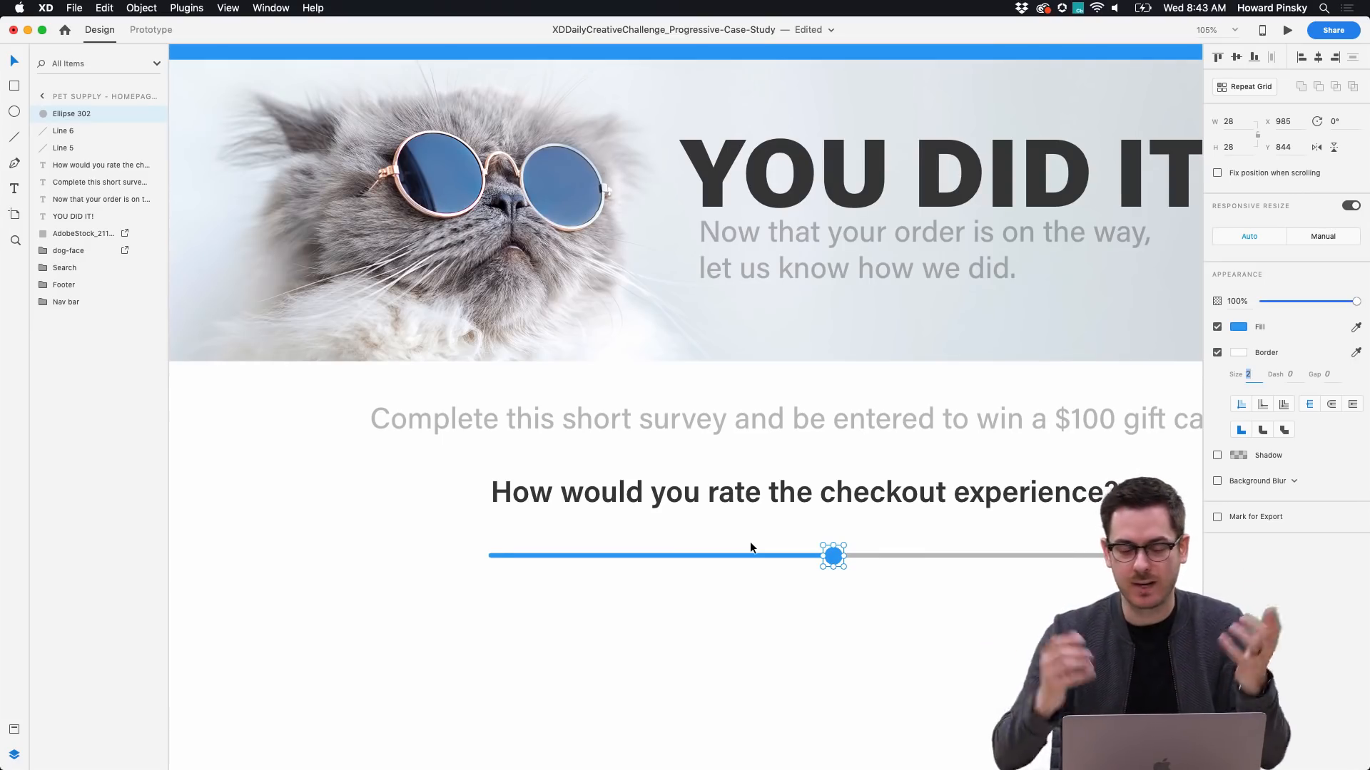
click(15, 187)
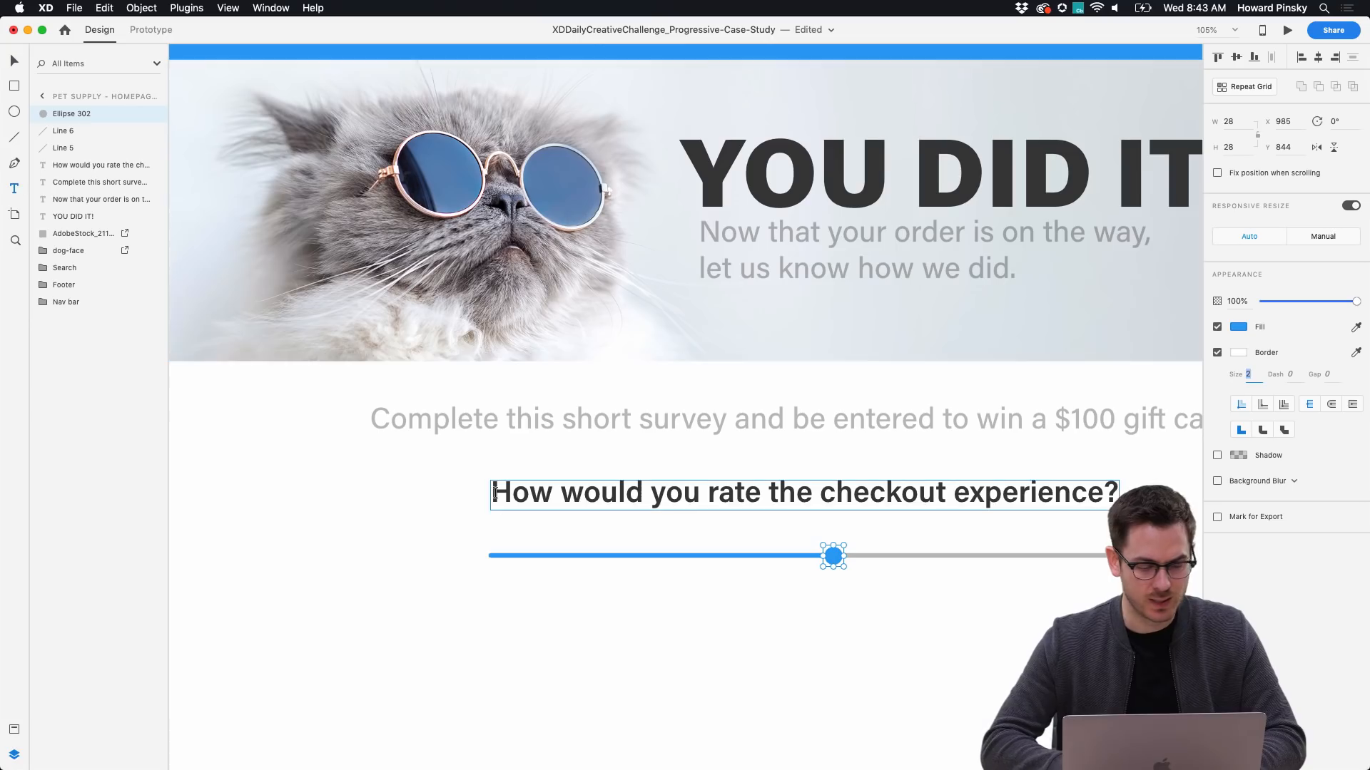
click(492, 551)
text(0)
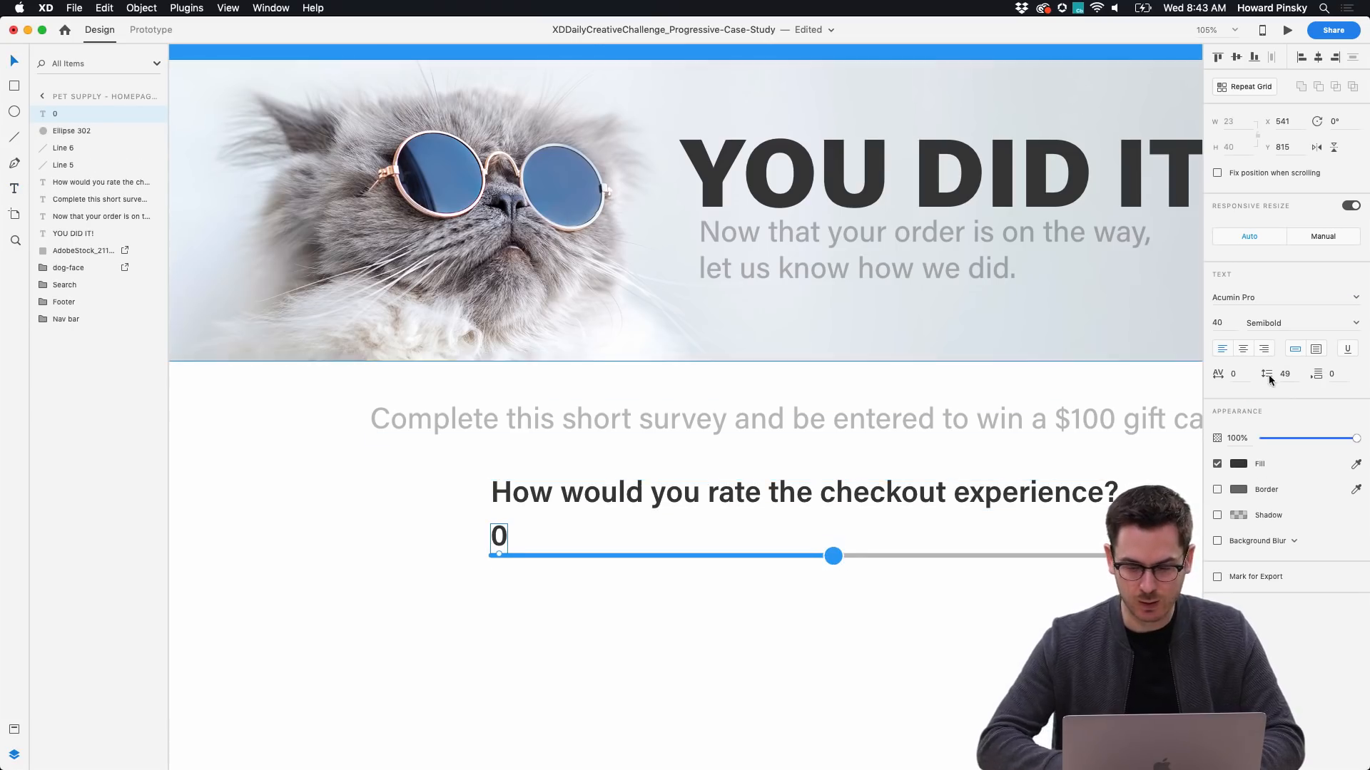
key(Escape)
drag(499, 553, 500, 545)
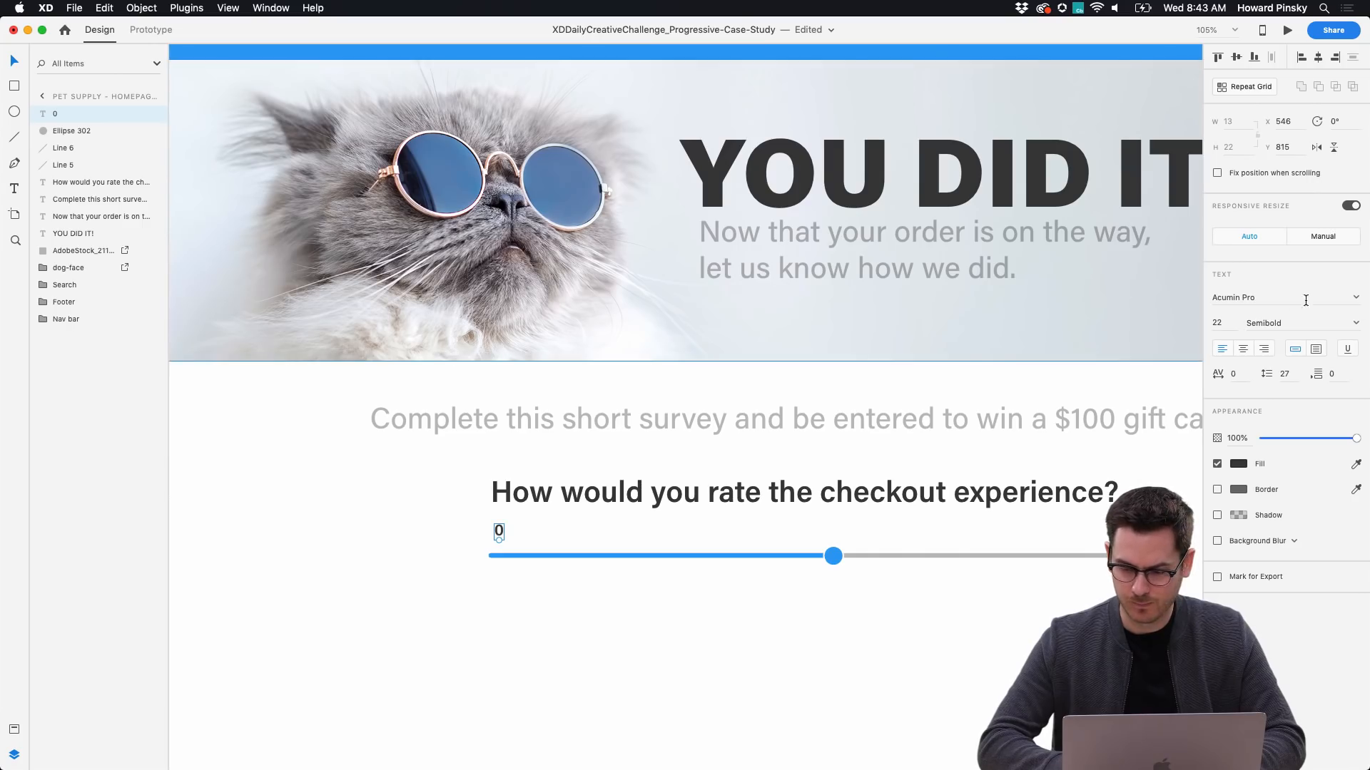
click(1354, 323)
click(1275, 392)
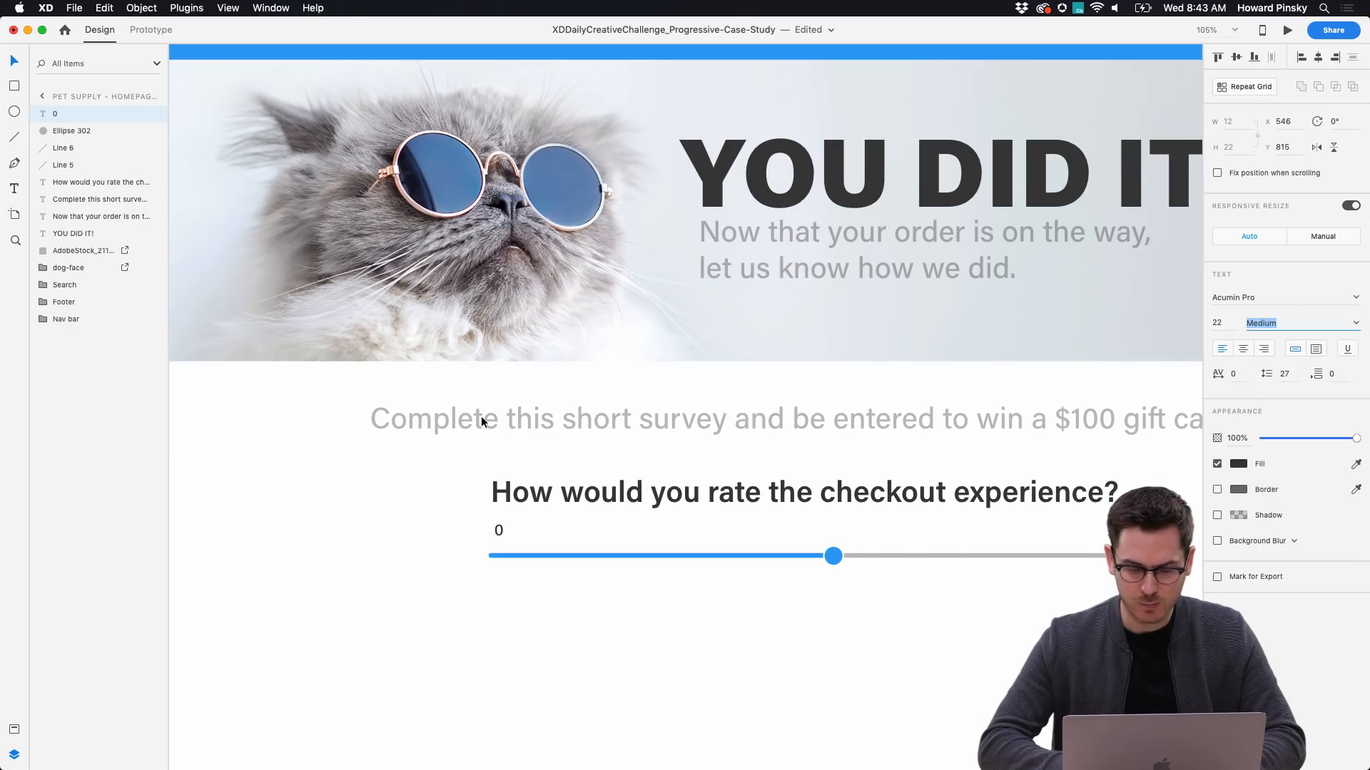
Copy the 0 label to the slider's right end and give both labels 50% opacity.
scroll(492, 535, up, 5)
drag(480, 547, 968, 557)
key(5)
scroll(468, 564, down, 5)
Change the copied label's text to "10" and nudge it left to X 1364.
double_click(965, 565)
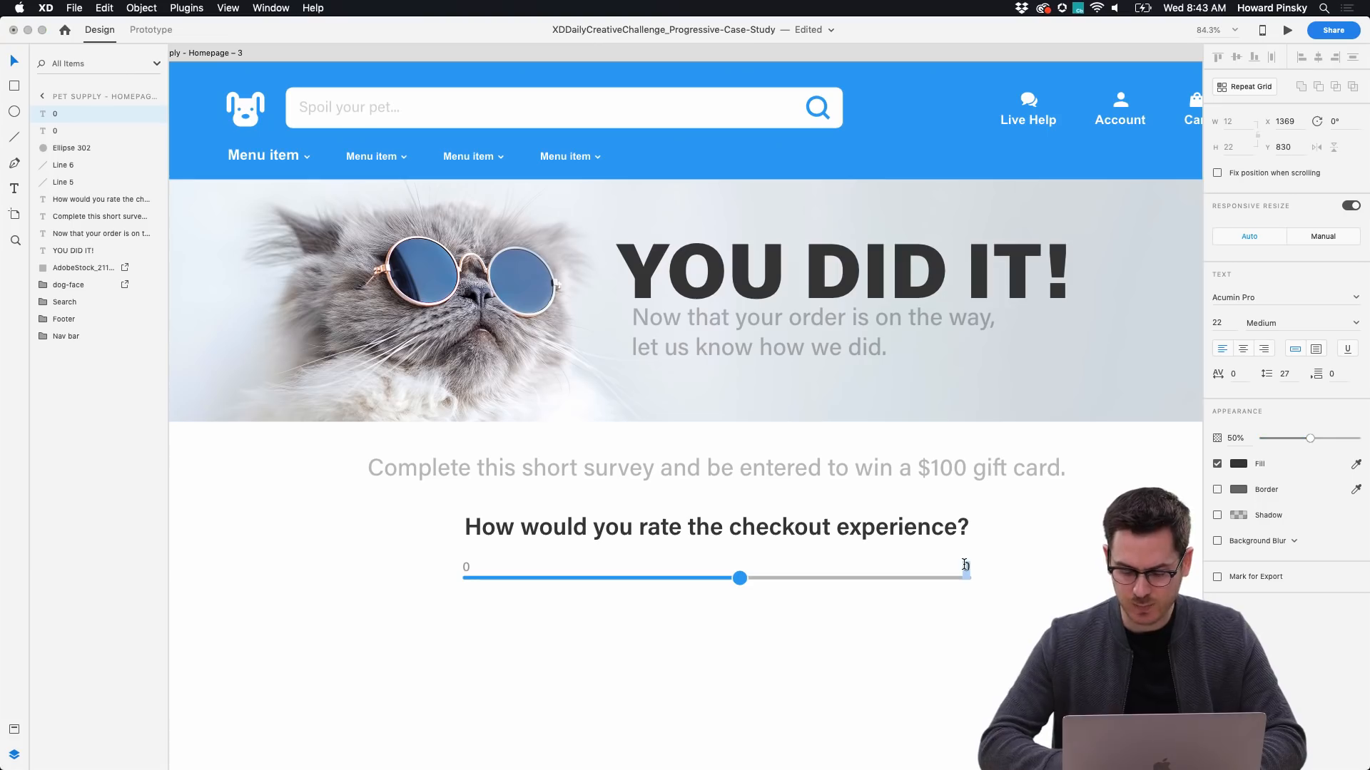
text(10)
key(Left)
key(Left)
key(Left)
key(Left)
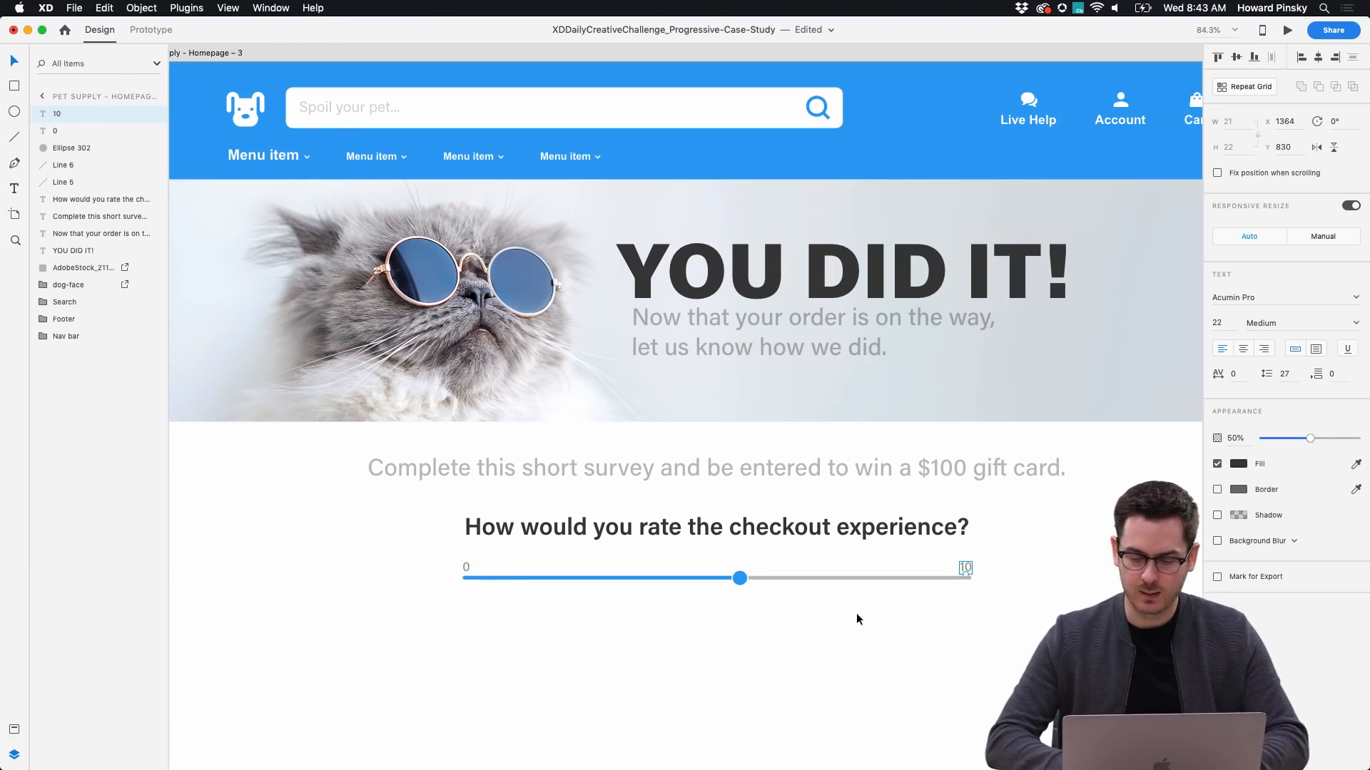
Move the knob circle and both slider lines down together to Y 854, keeping them aligned with the question's width.
click(786, 614)
drag(786, 614, 648, 560)
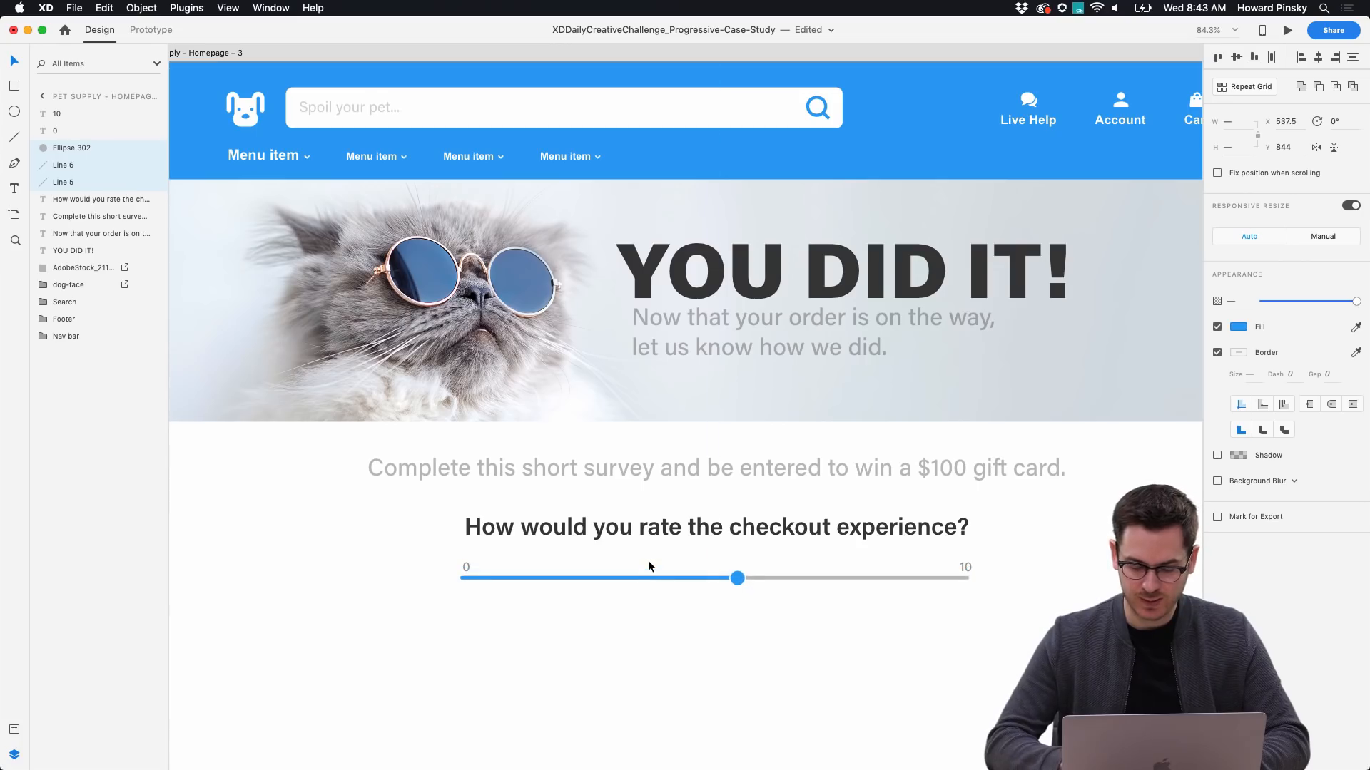
key(Down)
key(Down)
key(Down)
key(Down)
key(Down)
key(Down)
key(Down)
key(Down)
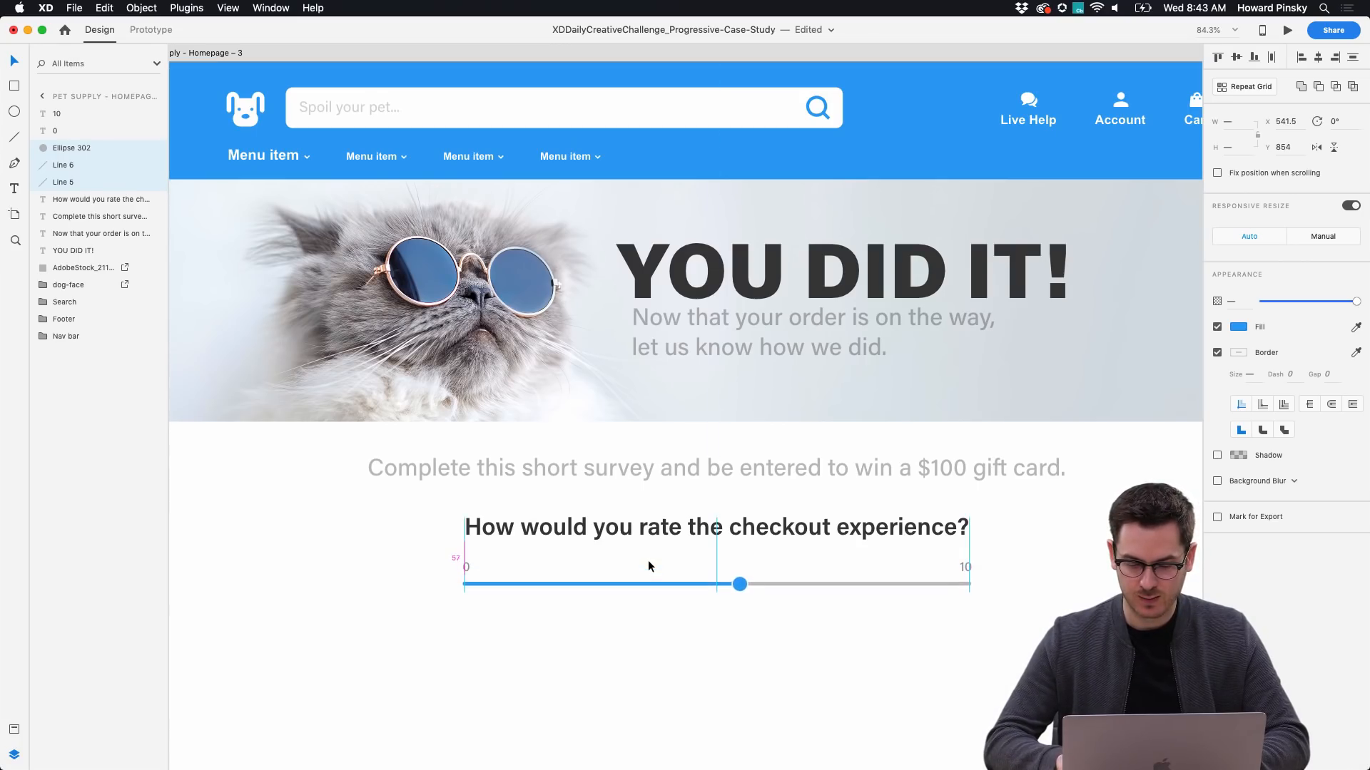
click(757, 663)
Group the 0 and 10 labels, the knob, and both lines, and name the group "Slider".
scroll(756, 663, down, 5)
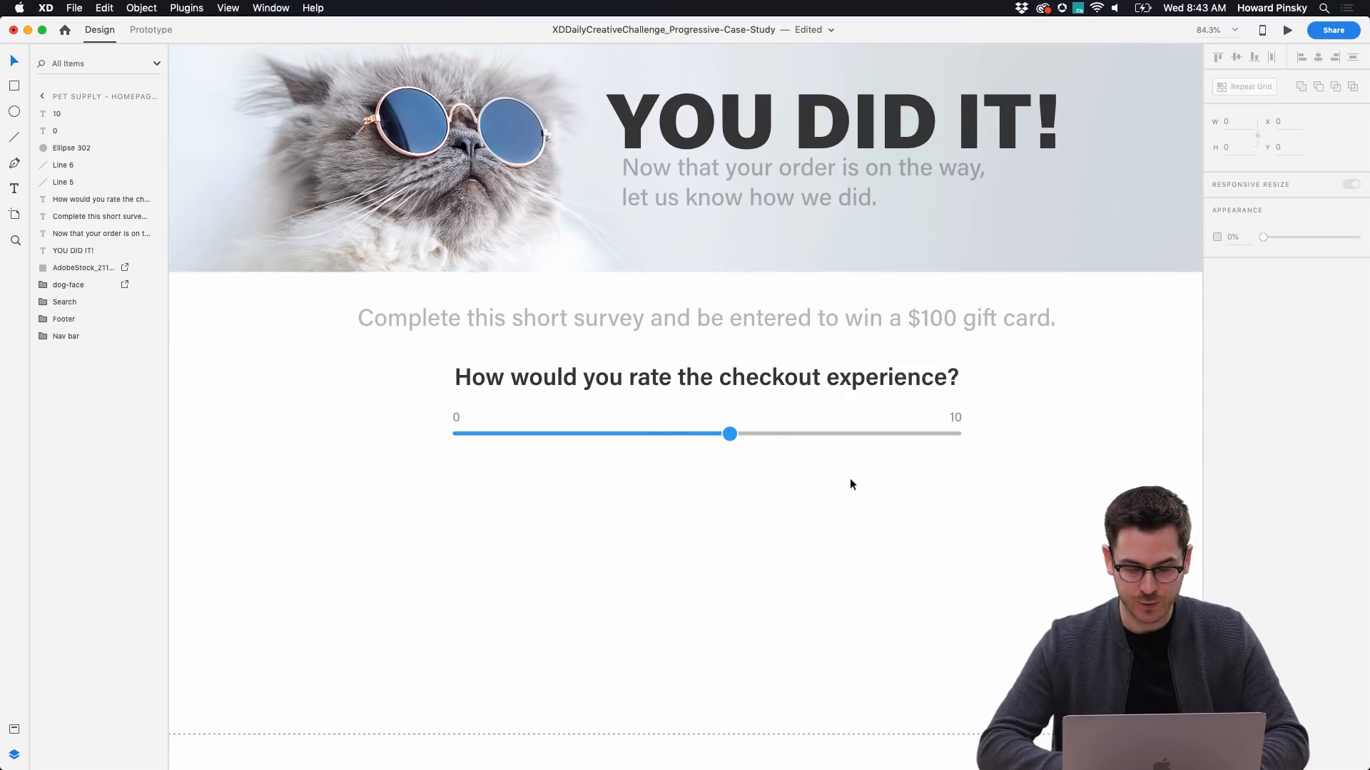
drag(982, 457, 422, 414)
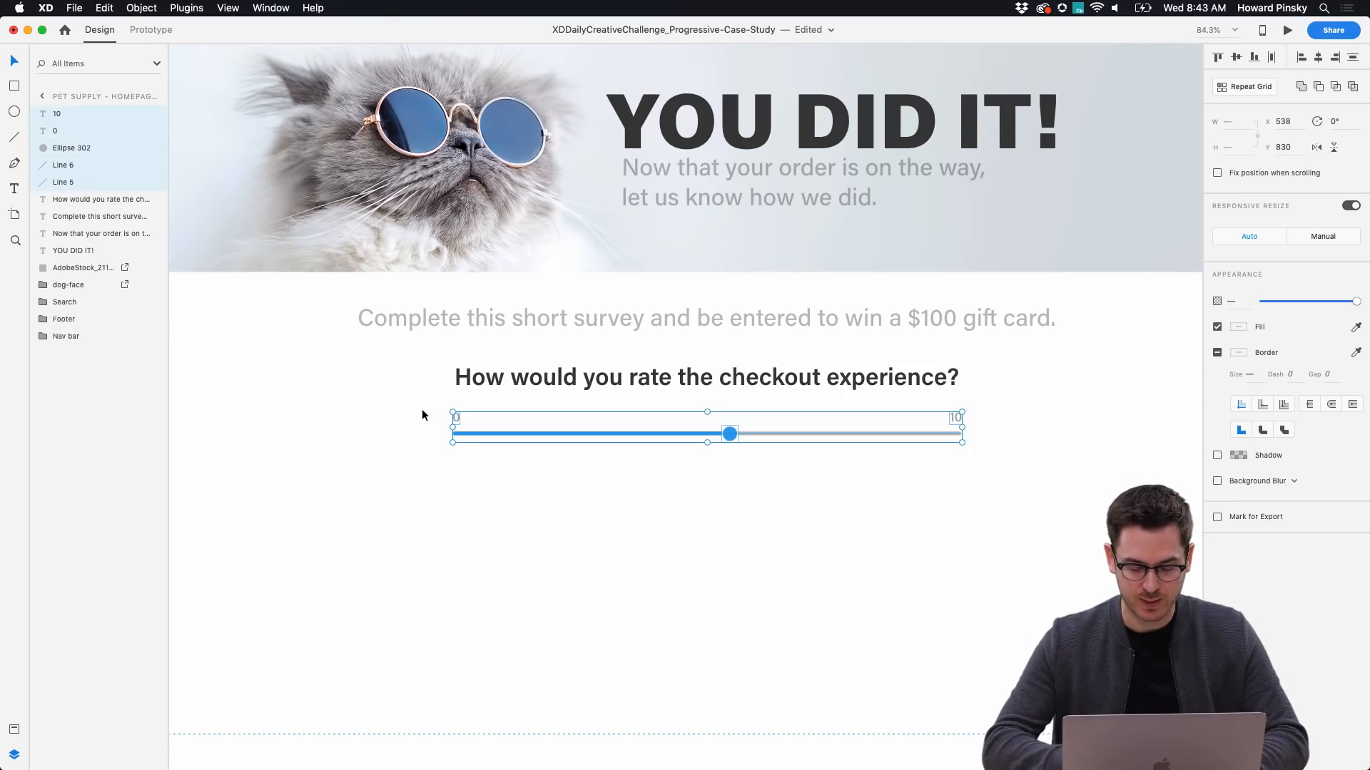
key(super+g)
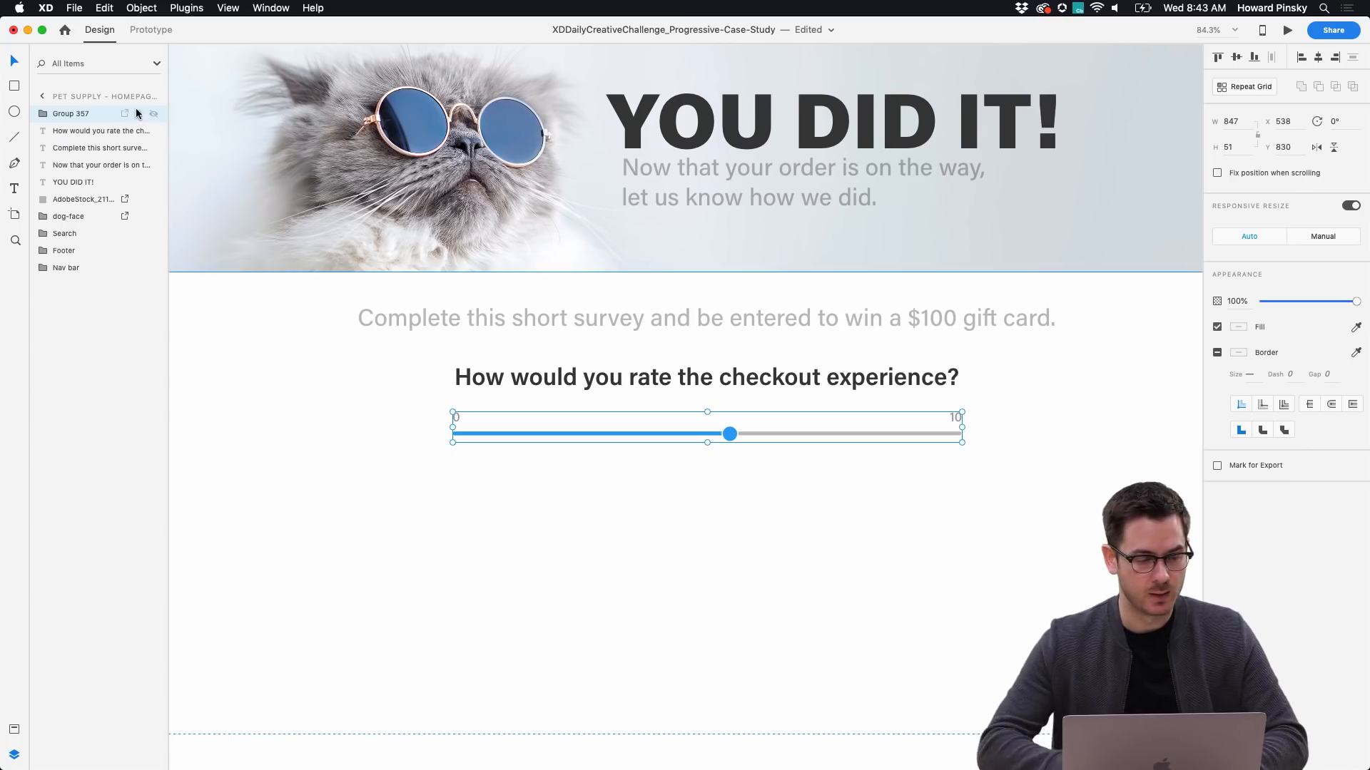
double_click(75, 114)
text(Slider)
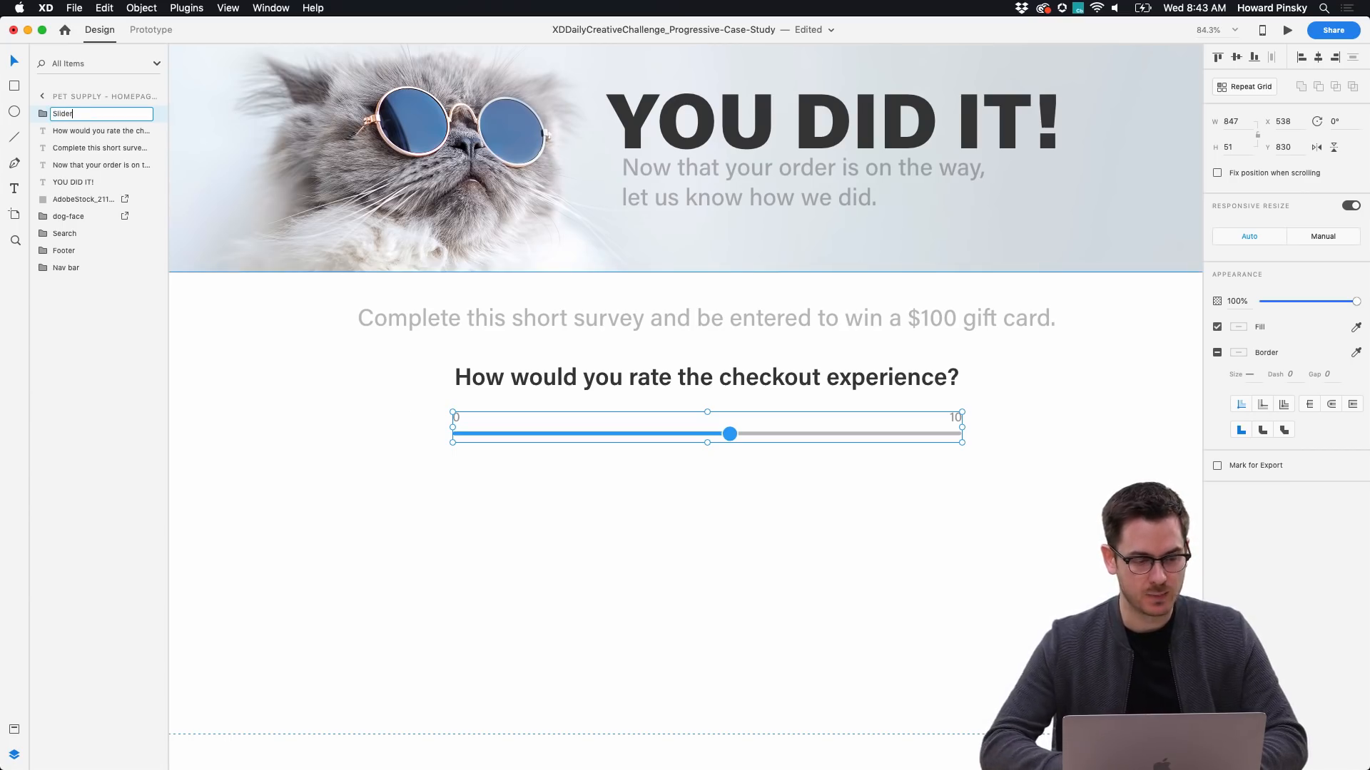
key(Return)
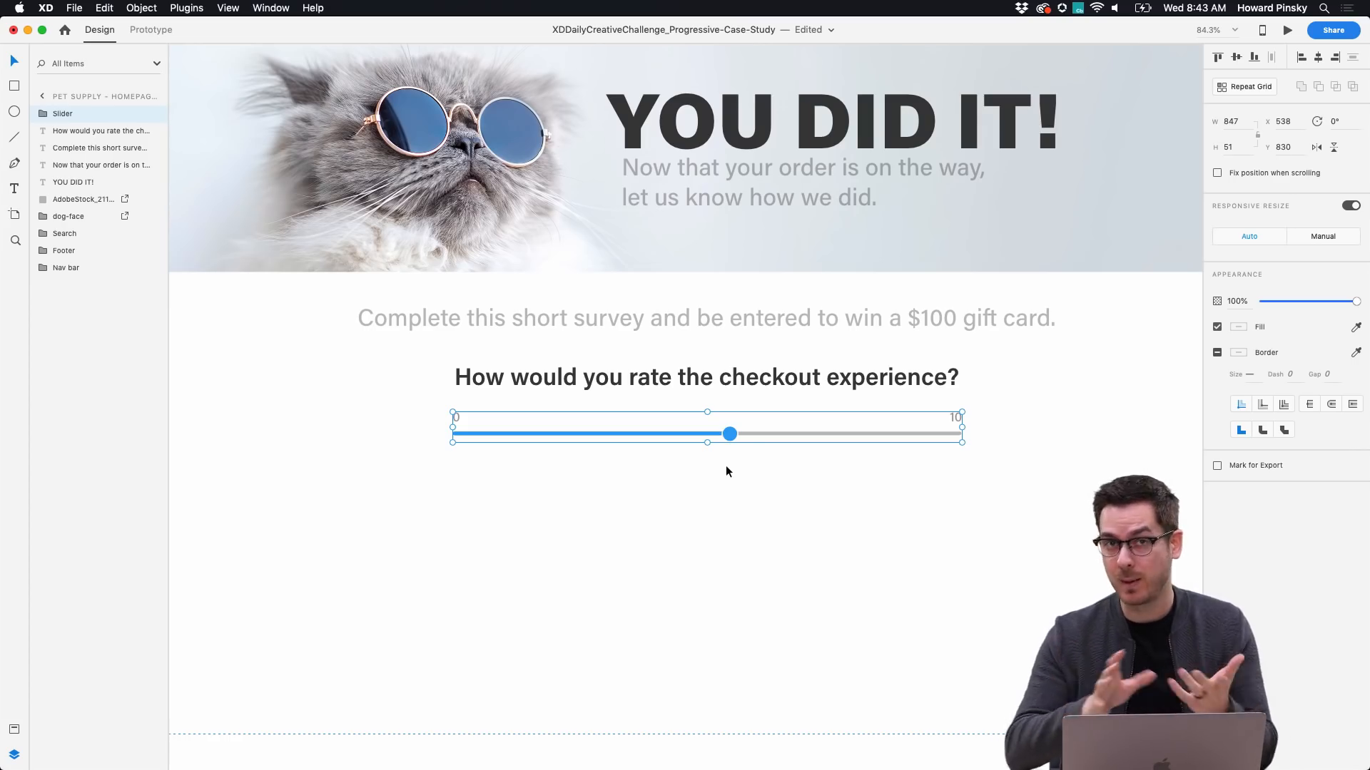
click(803, 490)
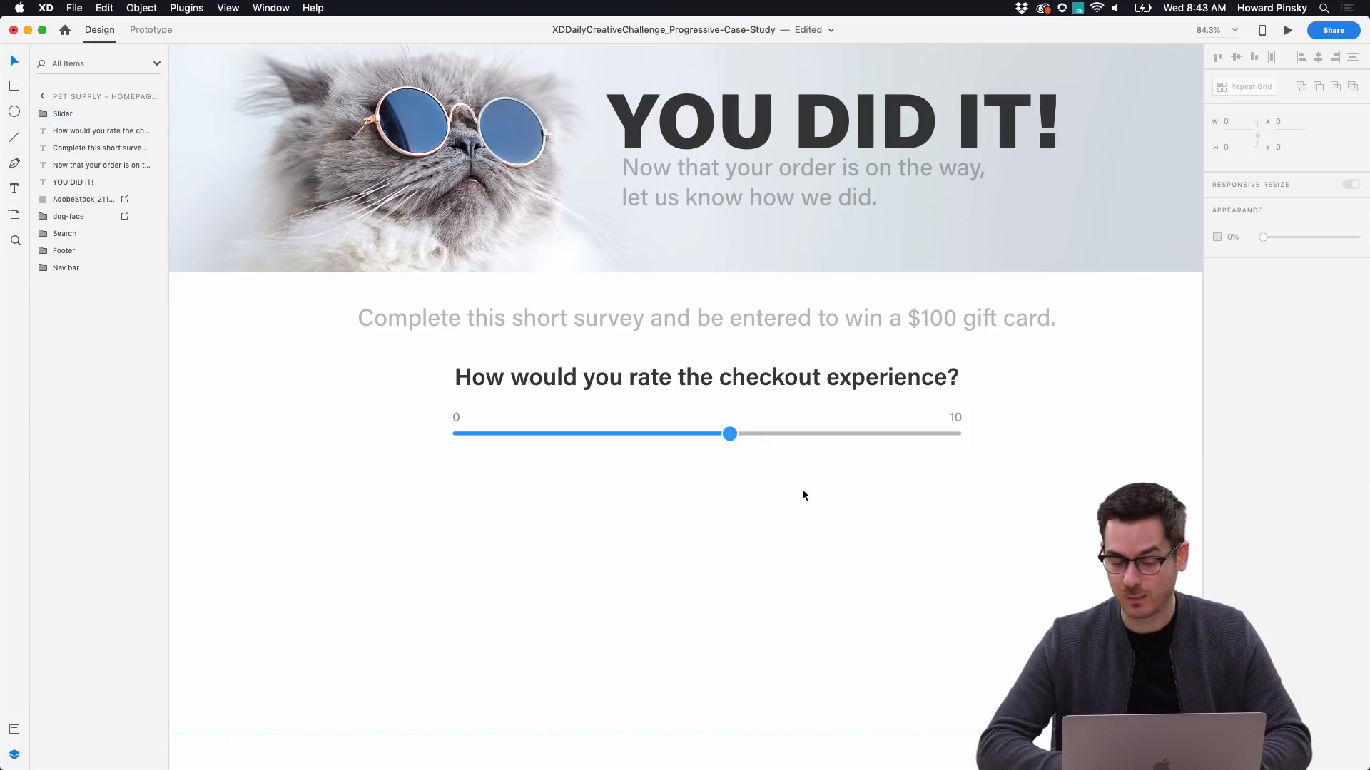
Group the checkout question text with the Slider group and name the new group "Checkout Question".
scroll(757, 462, down, 1)
scroll(804, 439, down, 2)
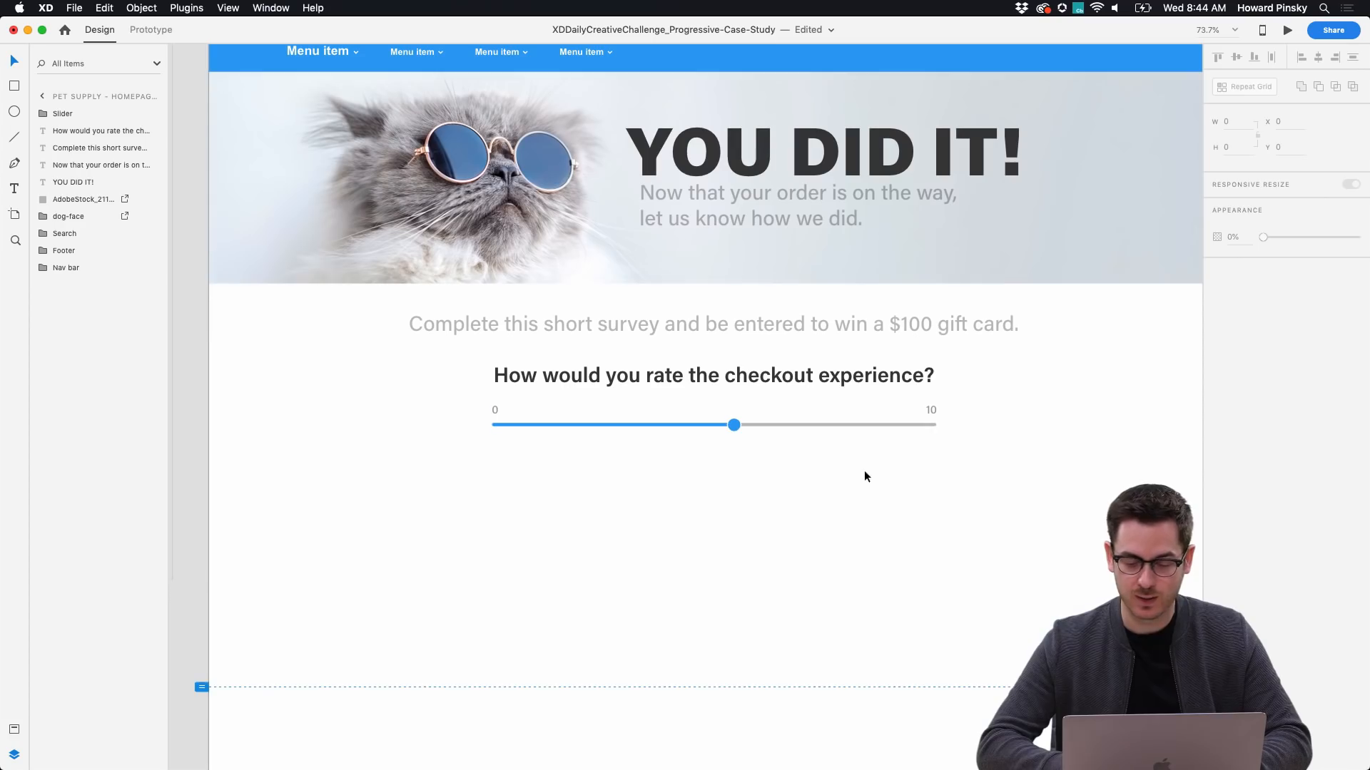
click(782, 378)
drag(932, 461, 477, 372)
key(super+g)
double_click(70, 115)
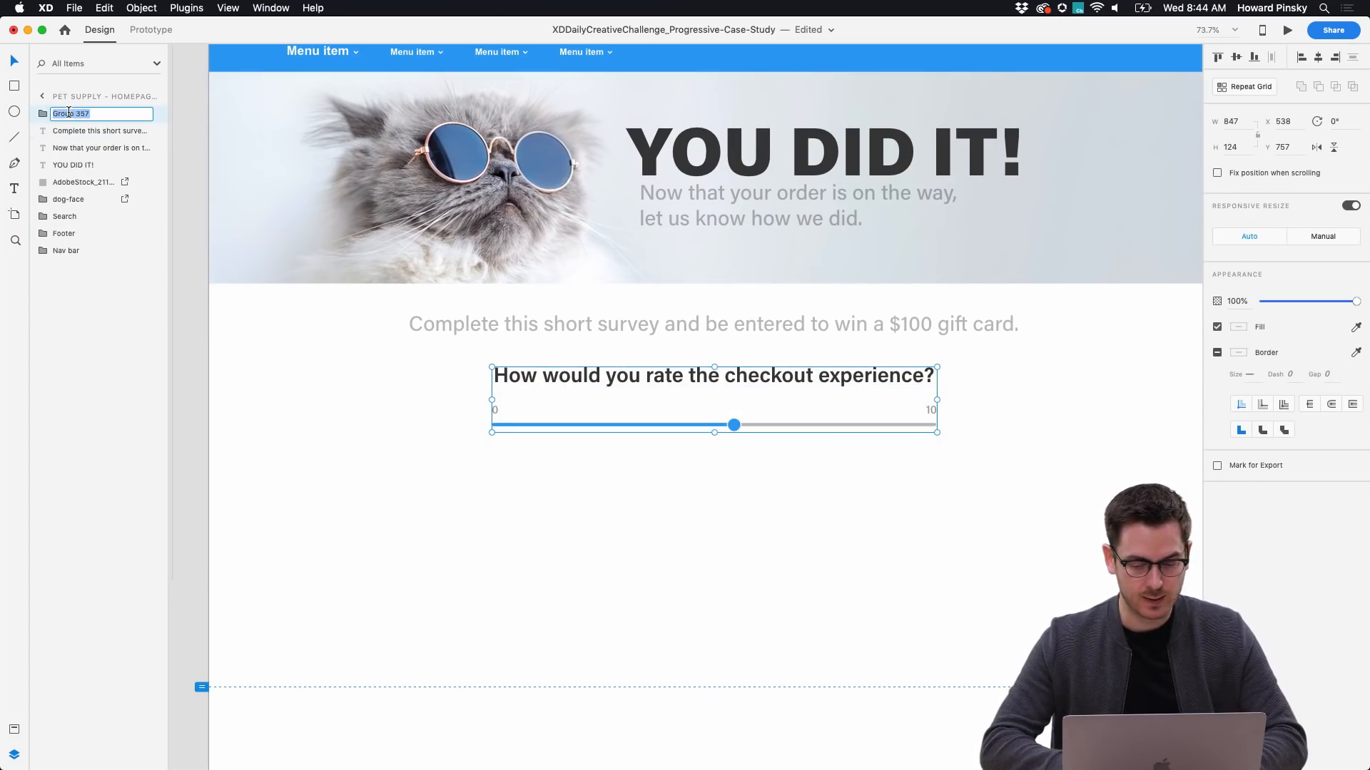
text(Checkout Question)
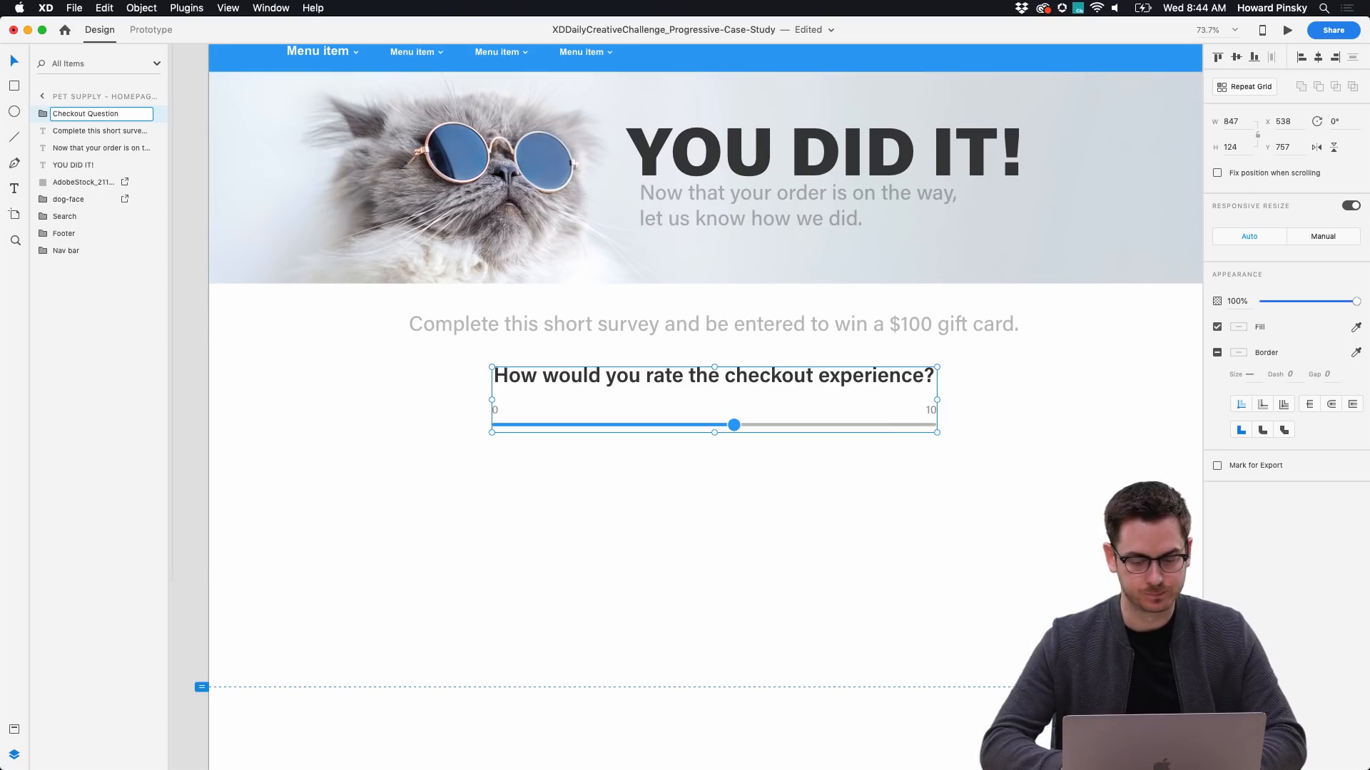
key(Return)
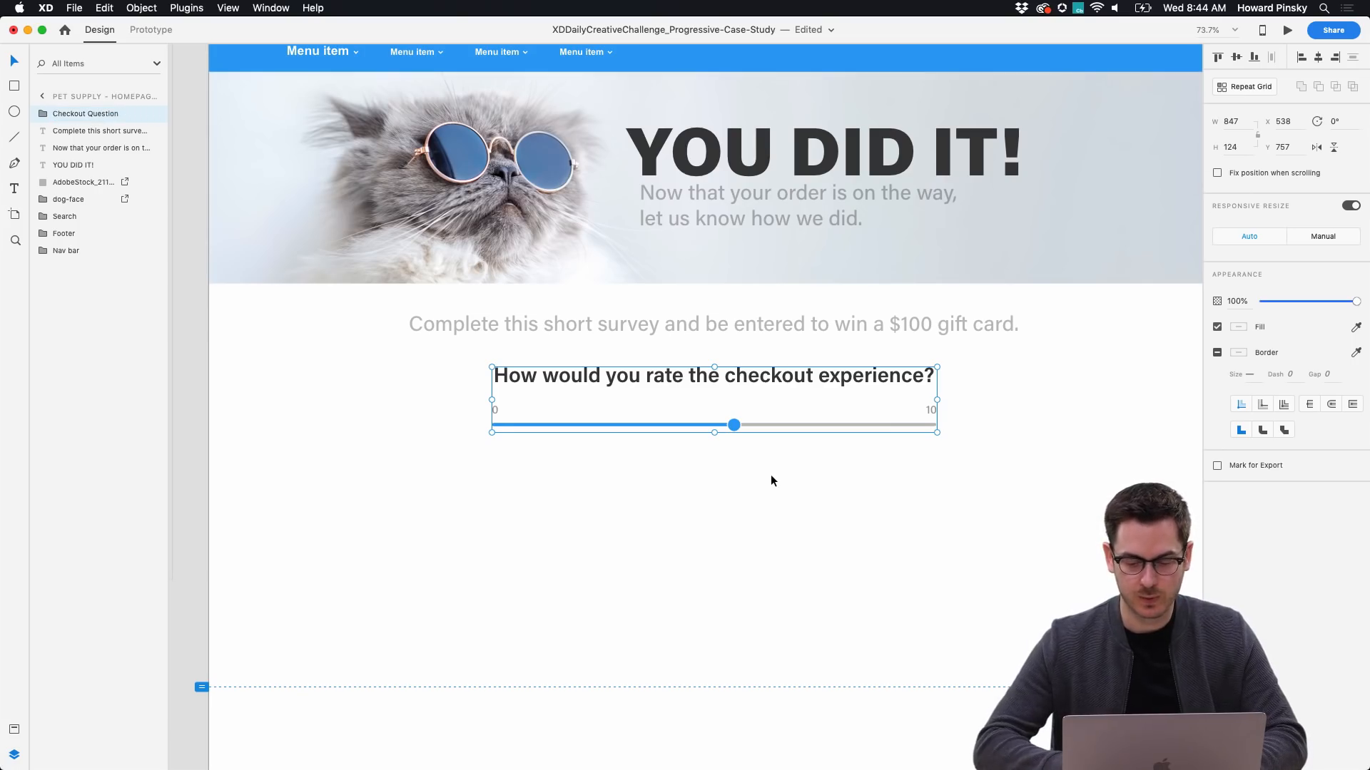
scroll(770, 481, down, 1)
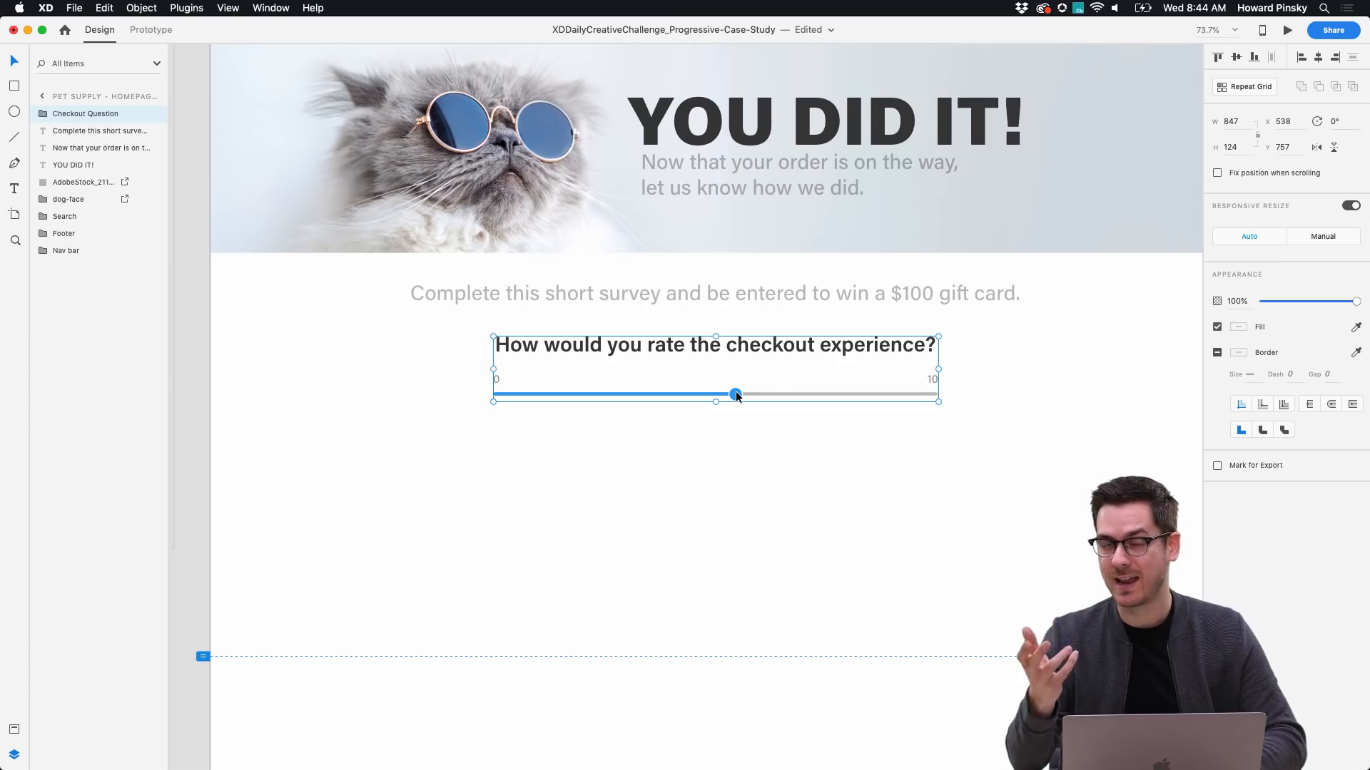
key(Escape)
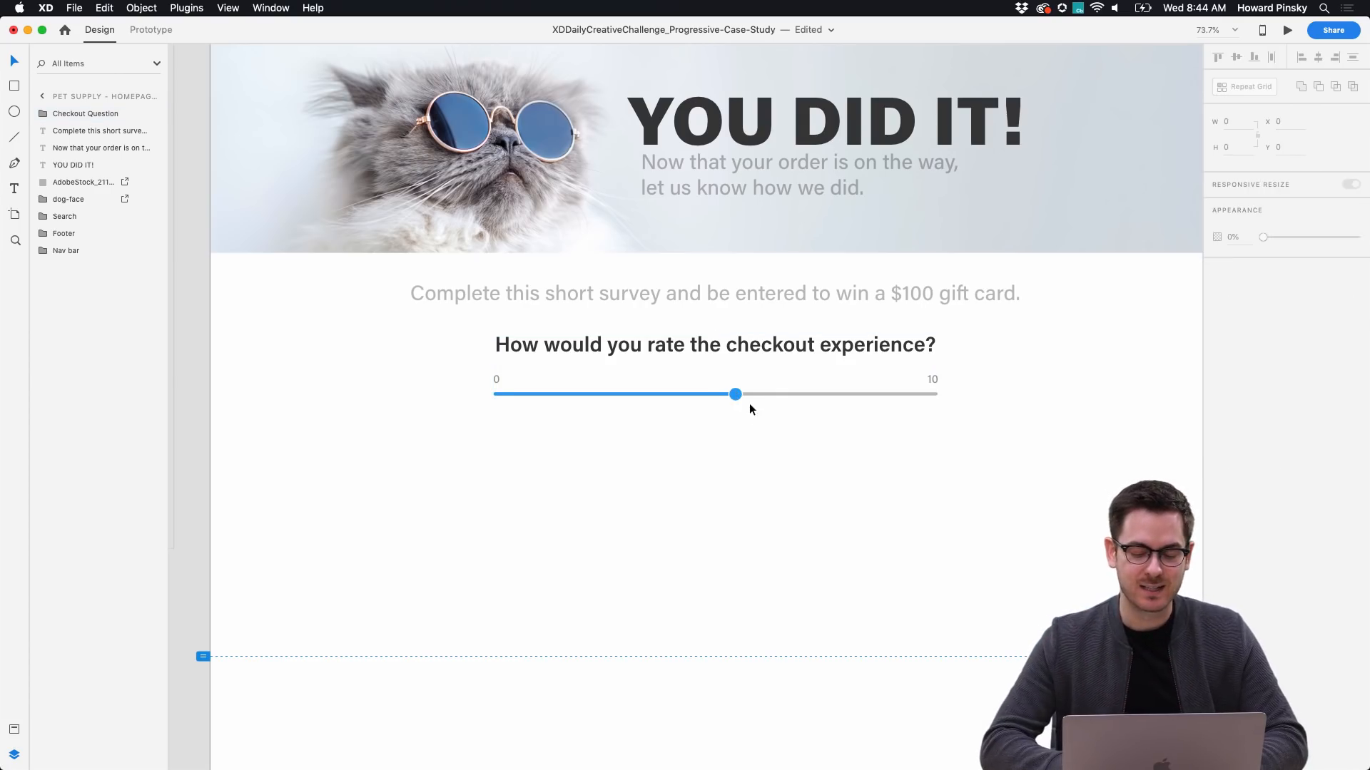
click(735, 395)
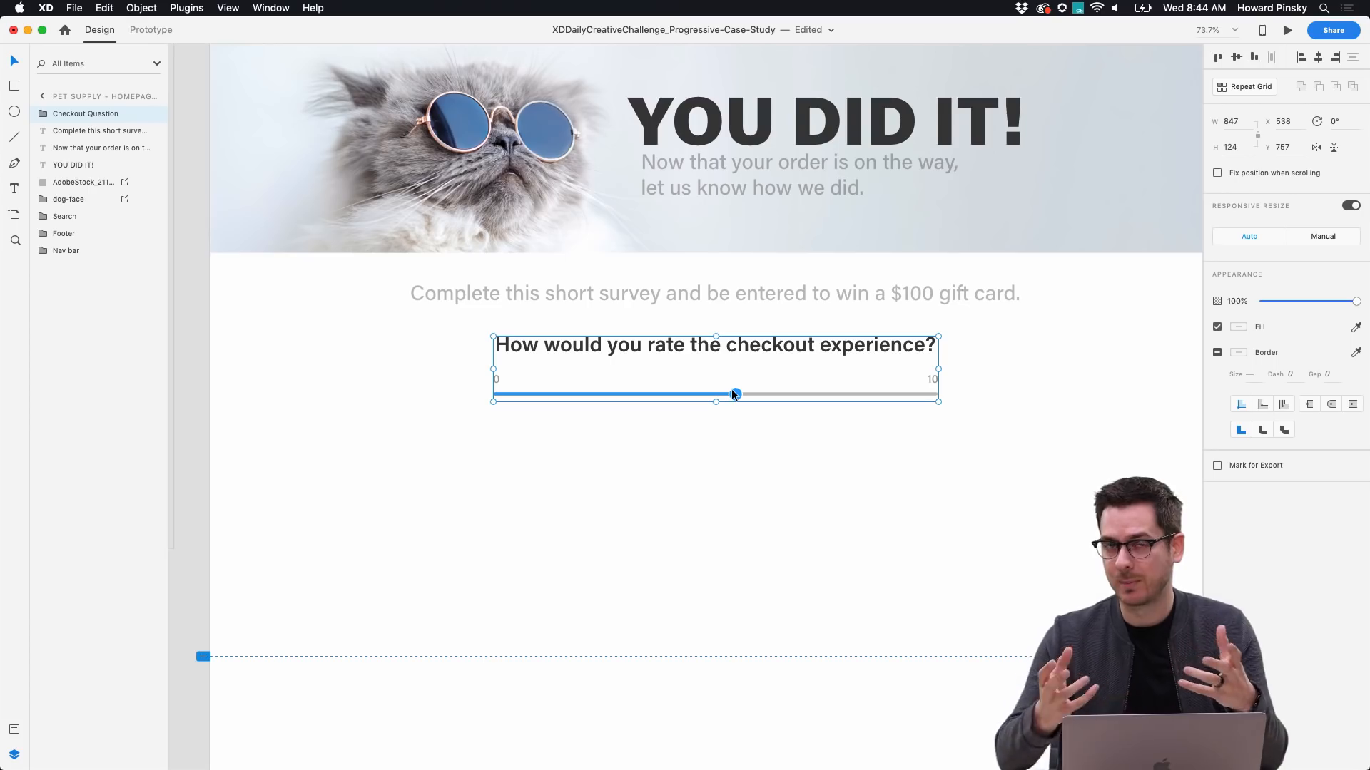
double_click(735, 395)
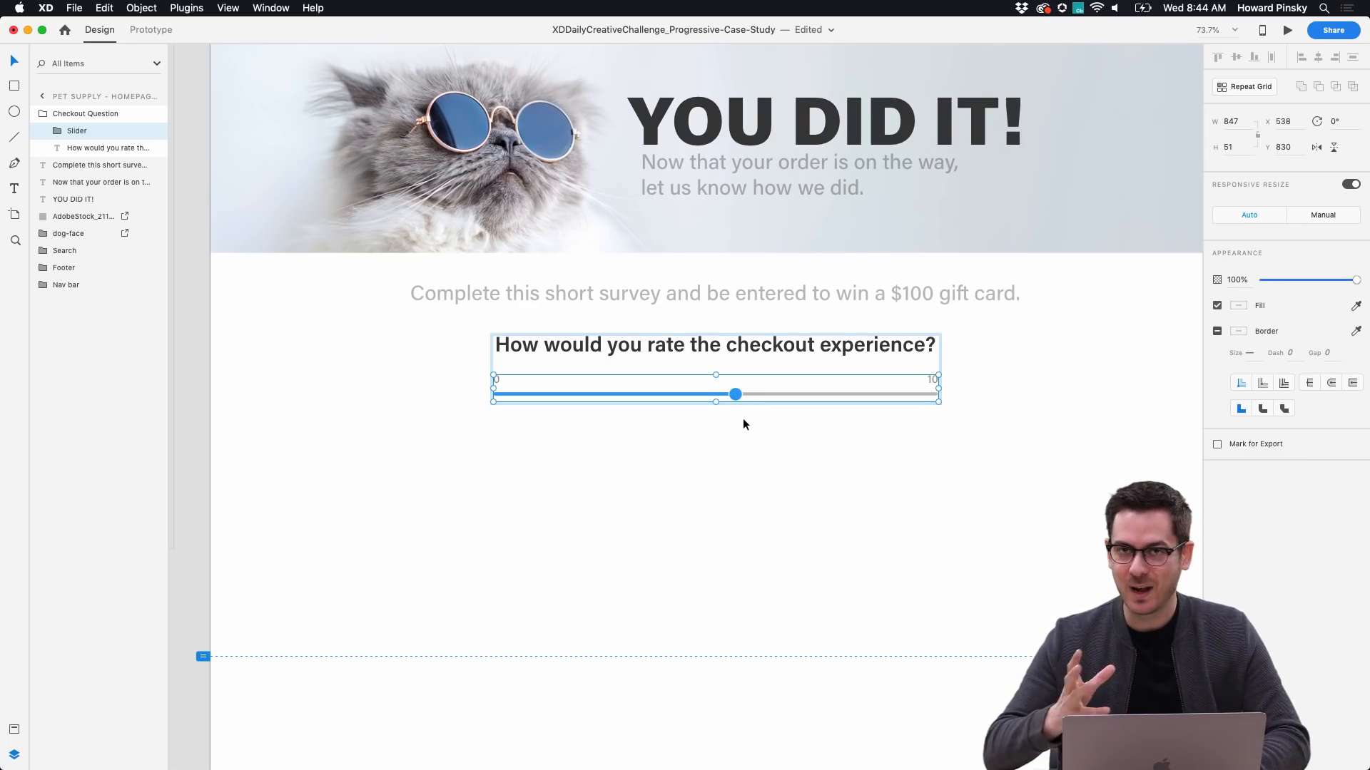
click(816, 464)
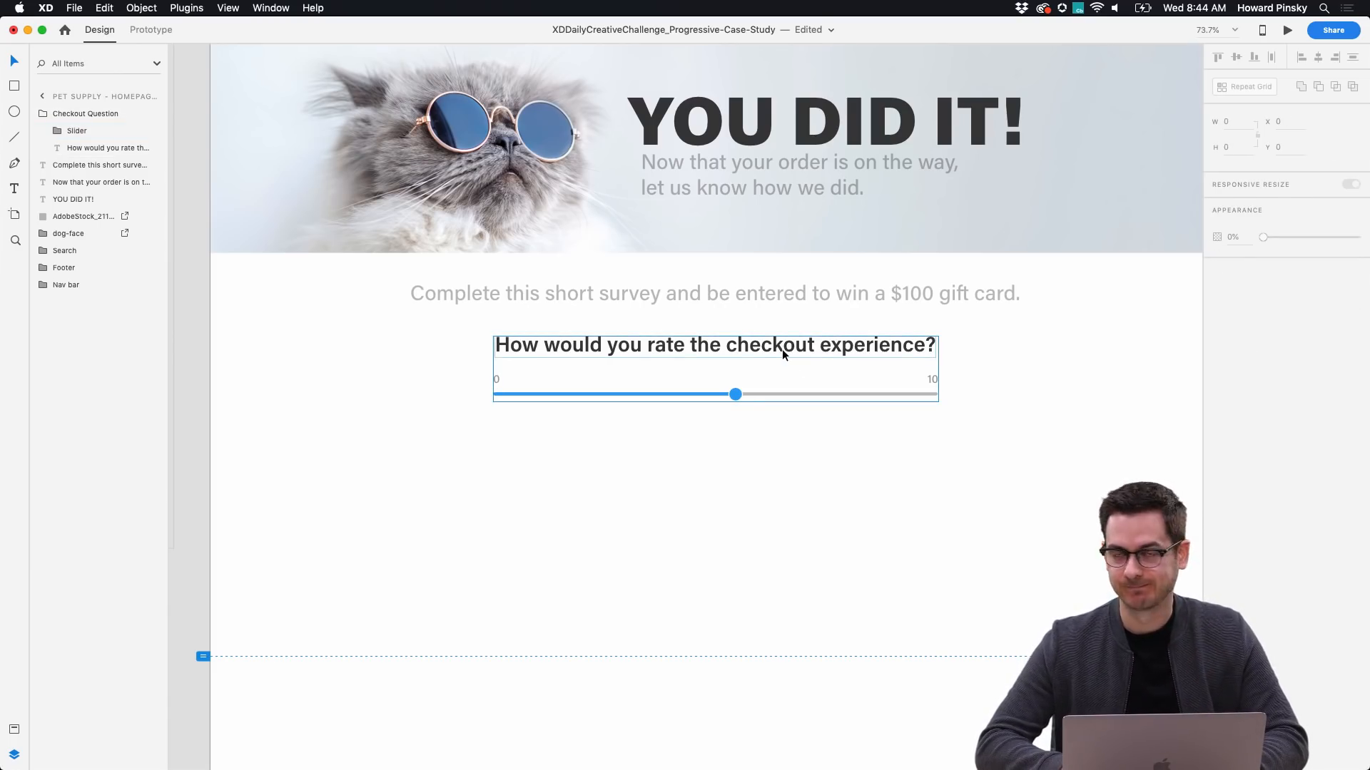
Duplicate the checkout question group directly below and change the copy's text to "How would you rate the subscribe & save experience?".
drag(782, 349, 780, 444)
double_click(780, 444)
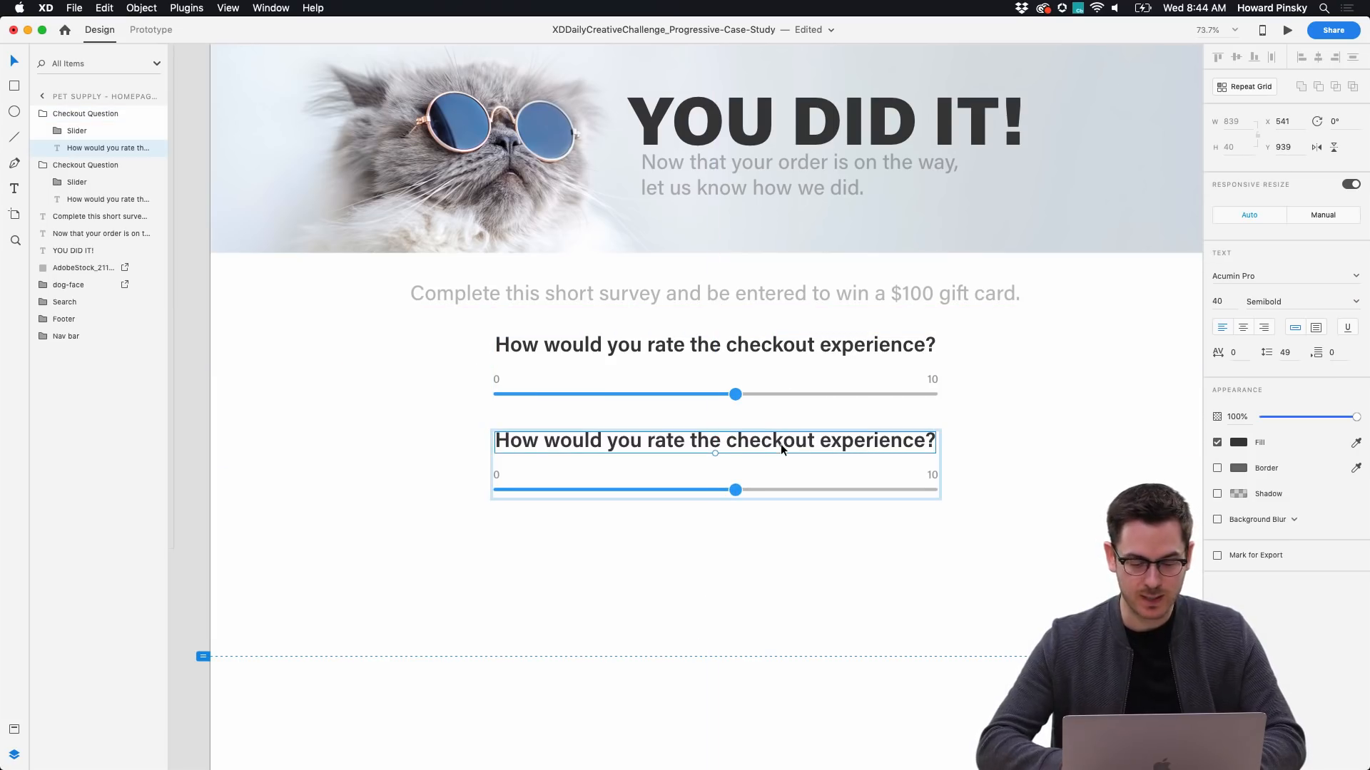
double_click(781, 444)
click(684, 440)
drag(727, 441, 936, 465)
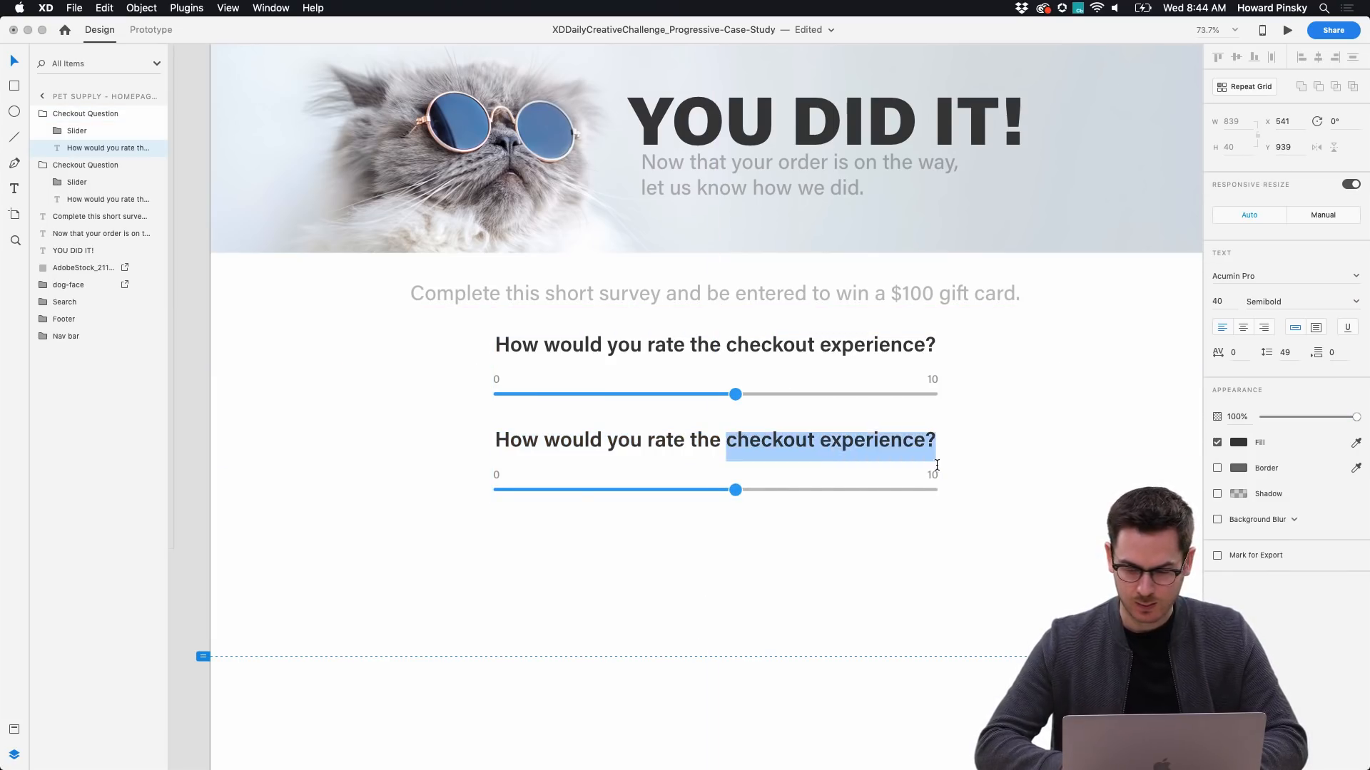
text(subscribe )
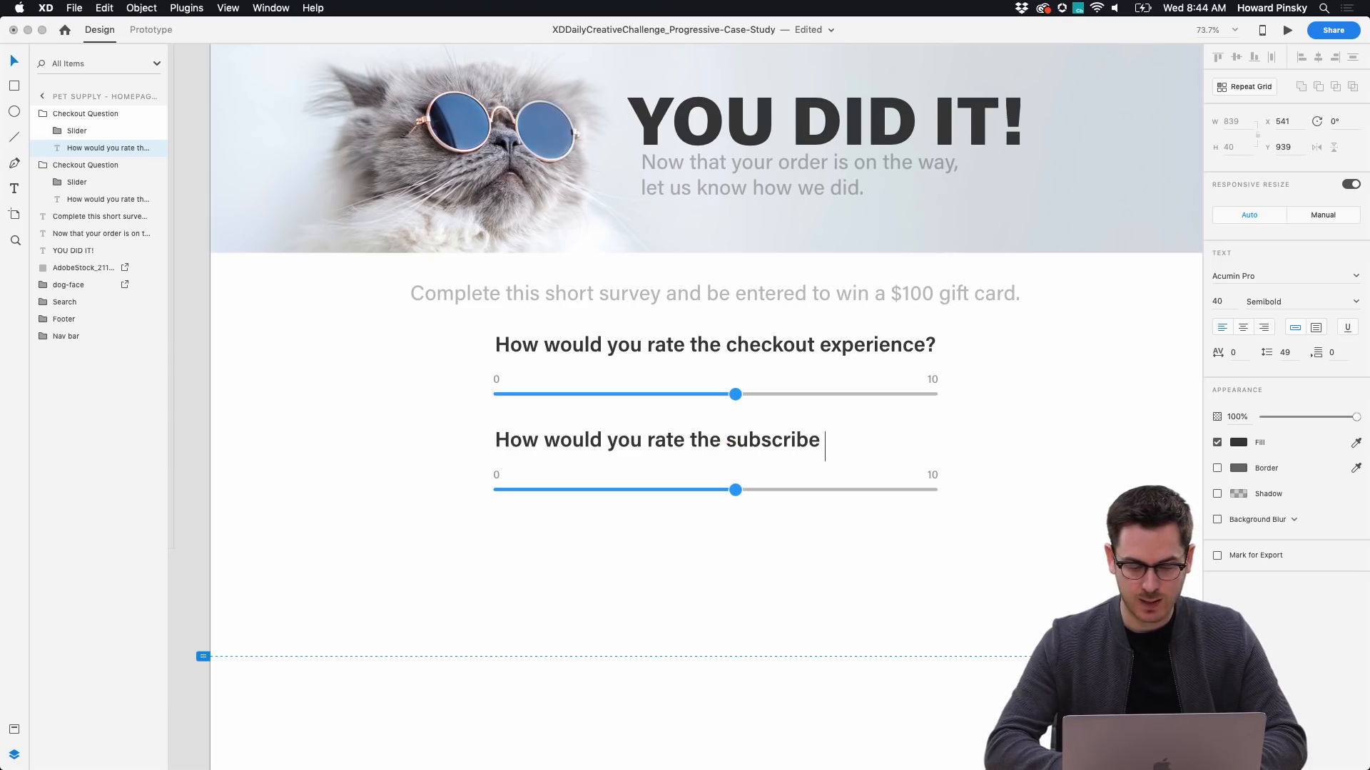
text(& save ex)
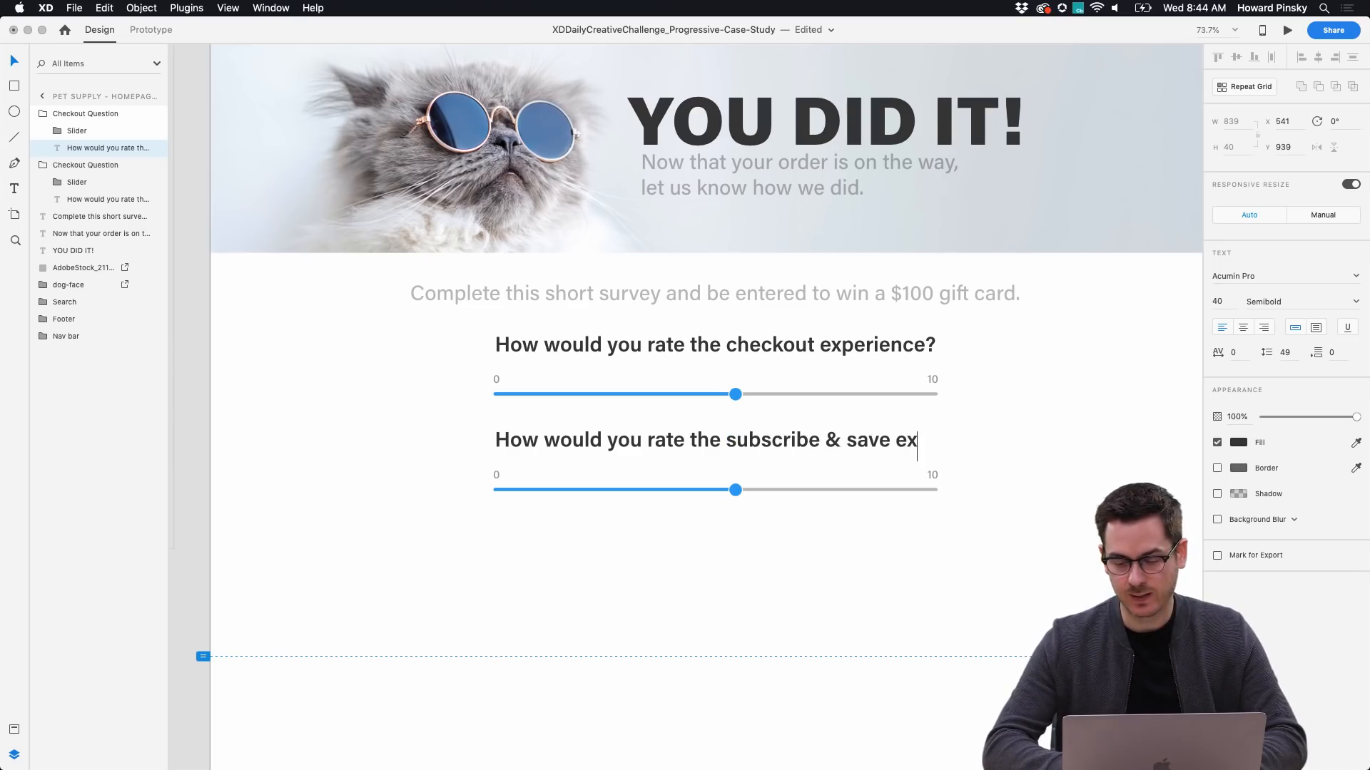
text(perience?)
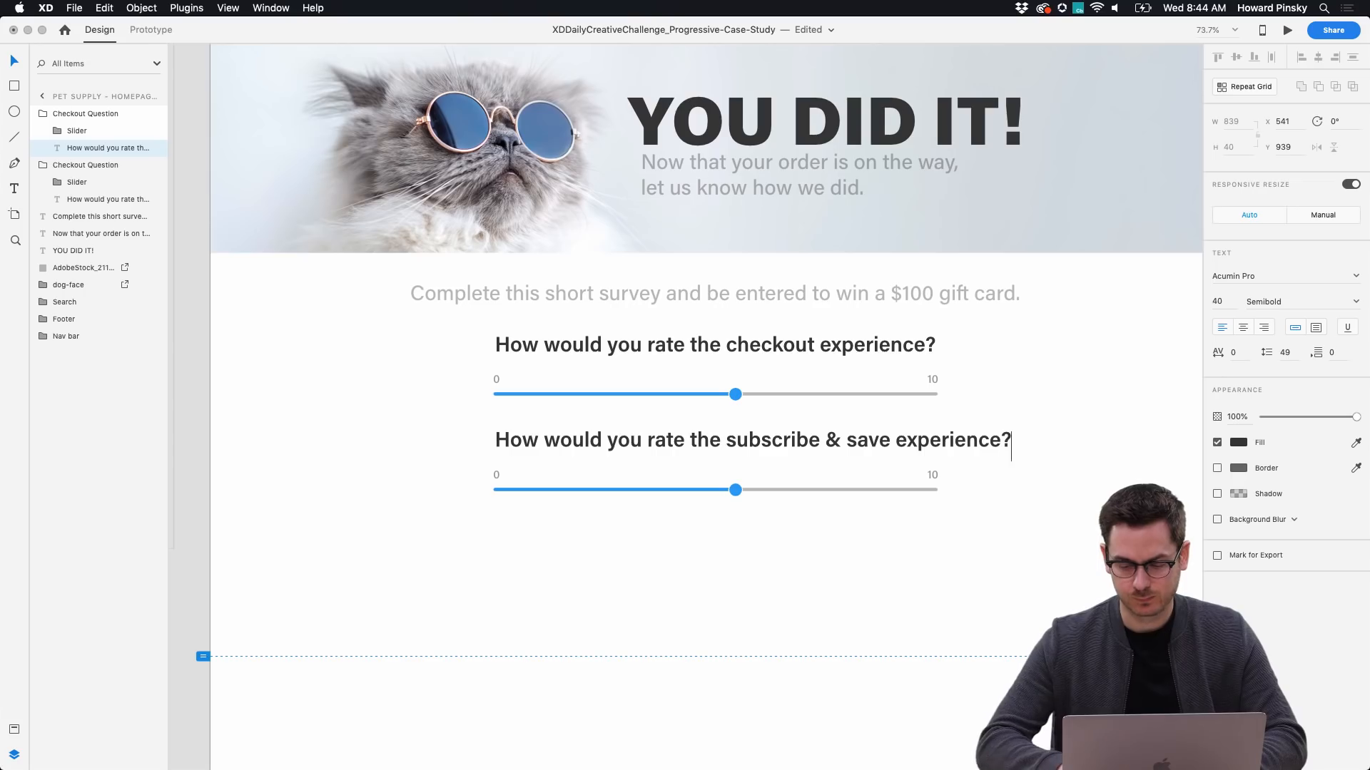
key(Escape)
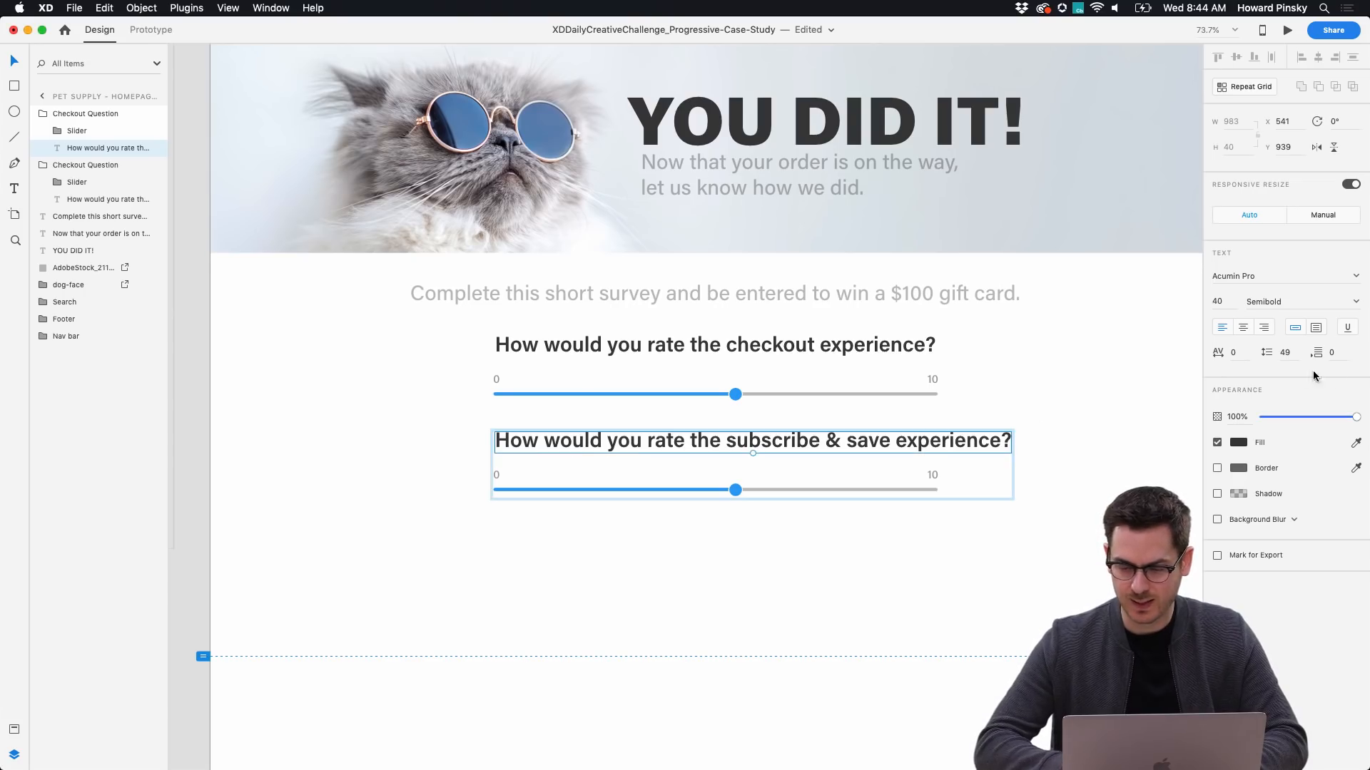
Center-align the subscribe & save question text and center it horizontally above its slider.
click(1244, 328)
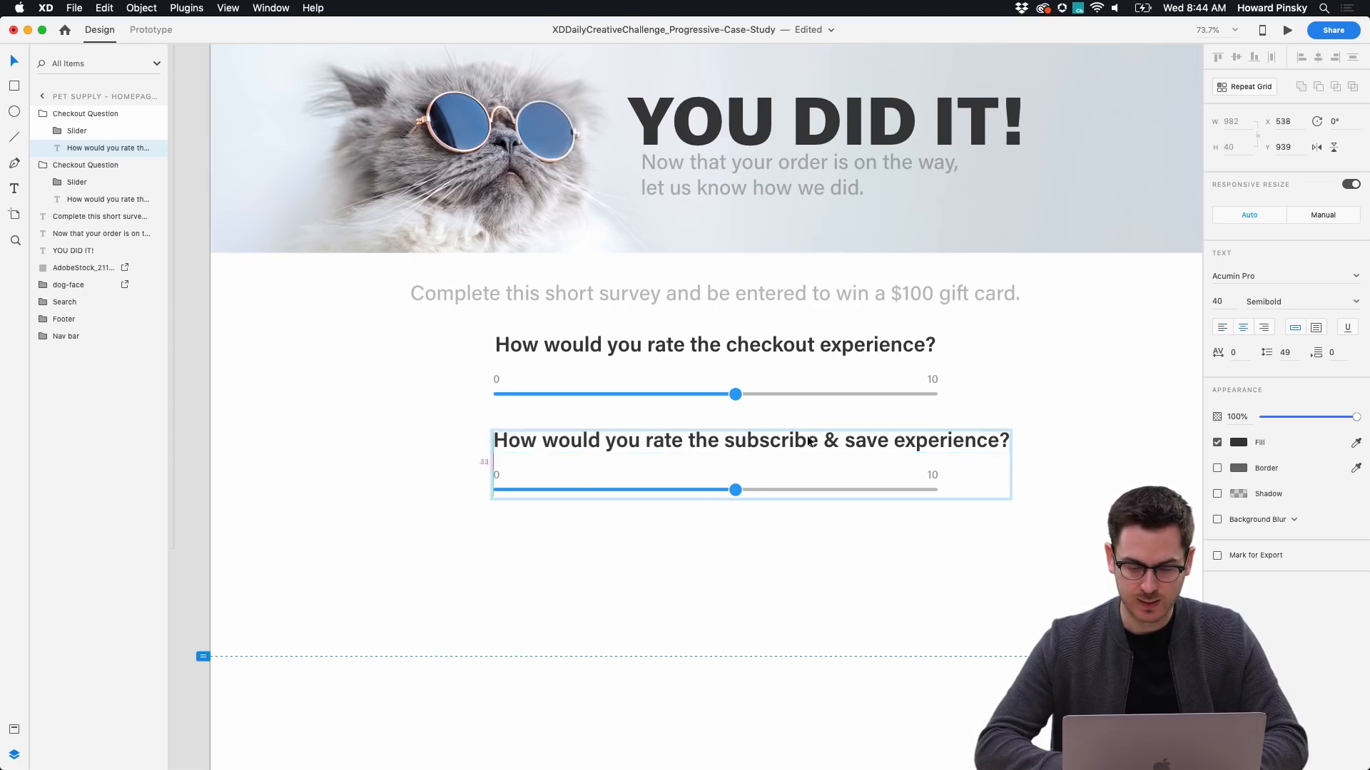
drag(816, 440, 778, 440)
click(853, 602)
Duplicate the subscribe & save question group below with matching spacing and delete the slider from the new copy.
scroll(854, 602, down, 1)
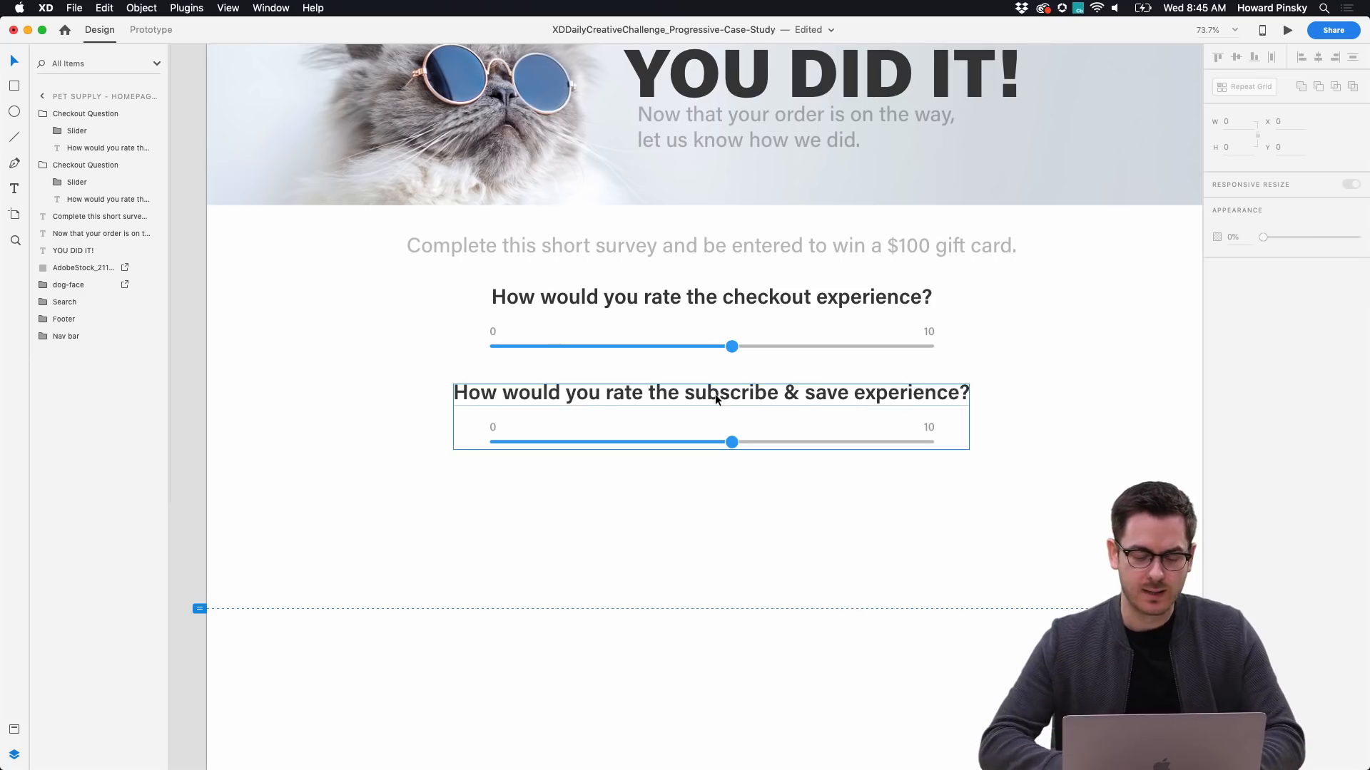
drag(705, 401, 711, 497)
double_click(733, 538)
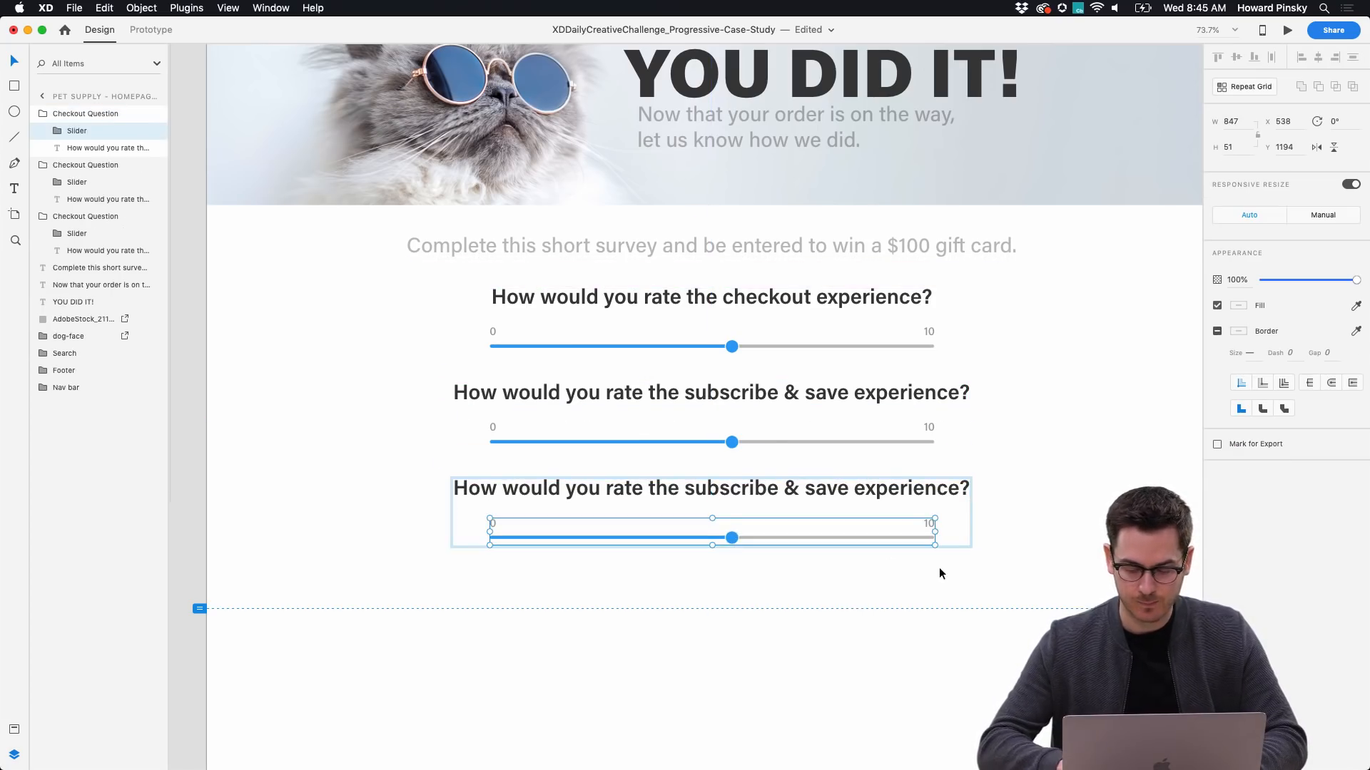
key(Delete)
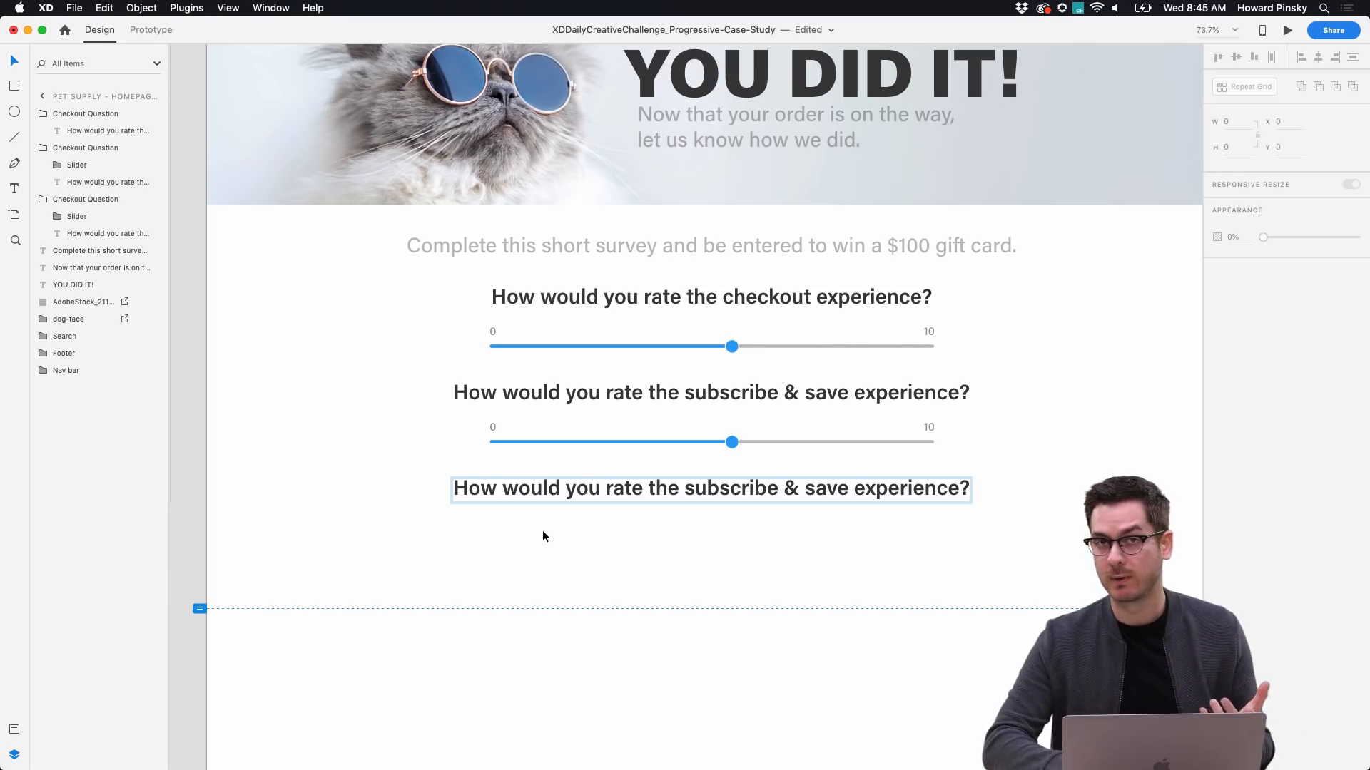
Draw a circle about 36 by 36 below the start of the third question's text.
scroll(542, 537, down, 2)
scroll(543, 533, down, 2)
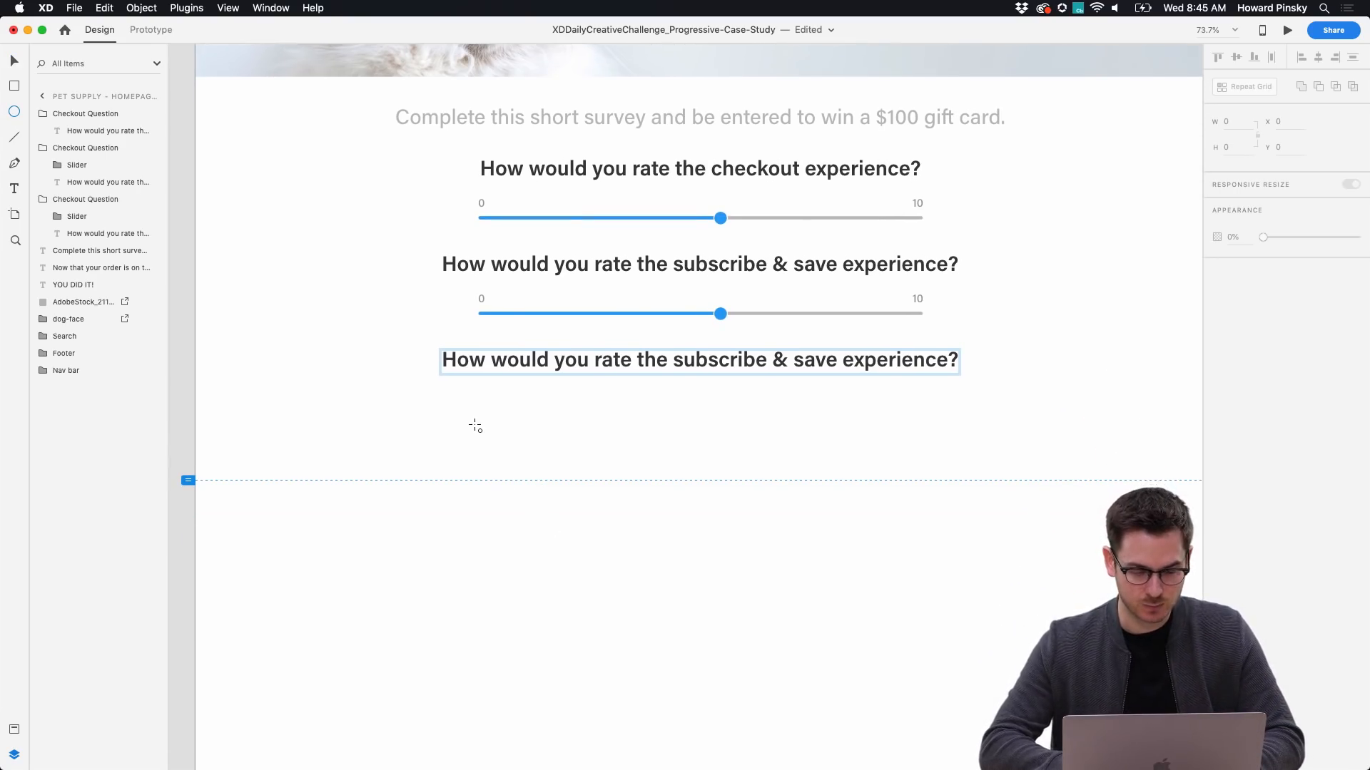
drag(442, 382, 468, 401)
scroll(447, 392, up, 5)
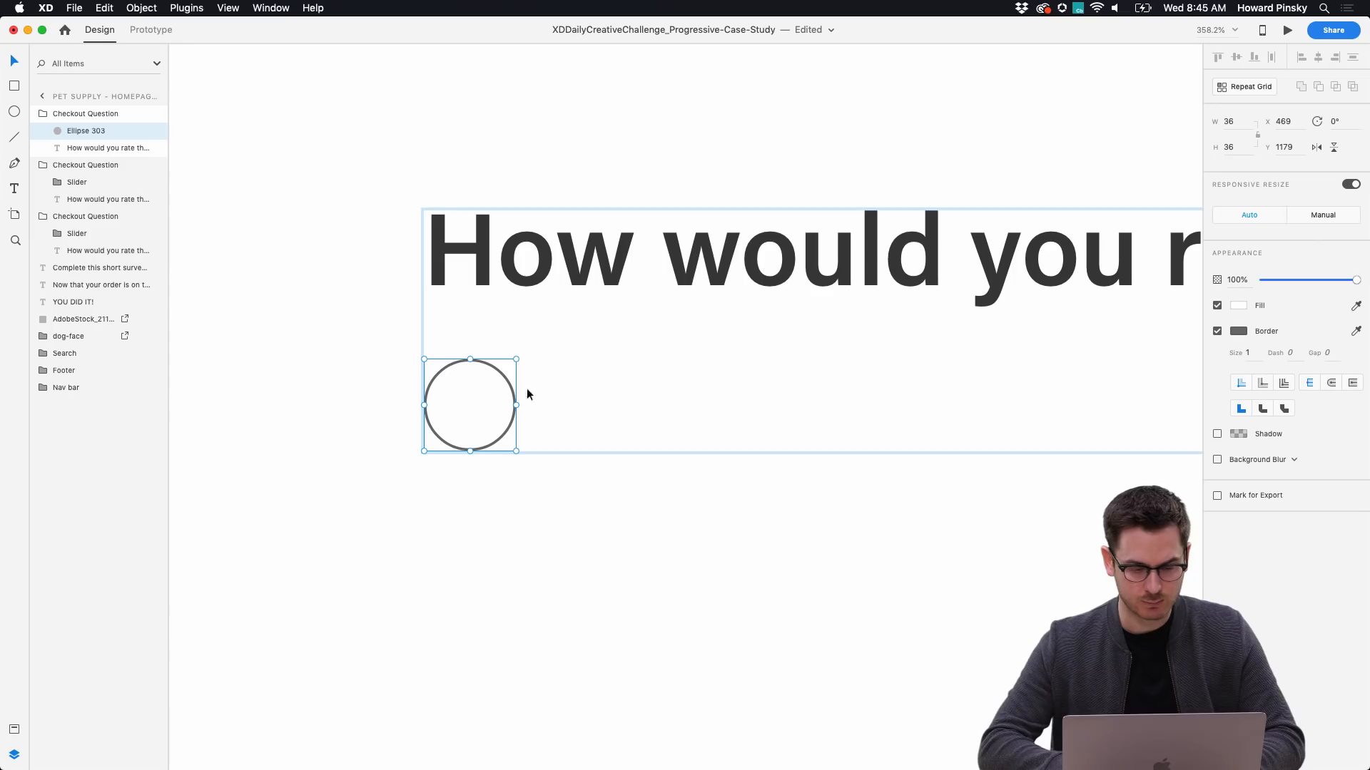
Give the circle under the third question a light gray border with a size of 3.
click(1247, 332)
drag(1072, 319, 1046, 277)
click(1350, 620)
click(1250, 353)
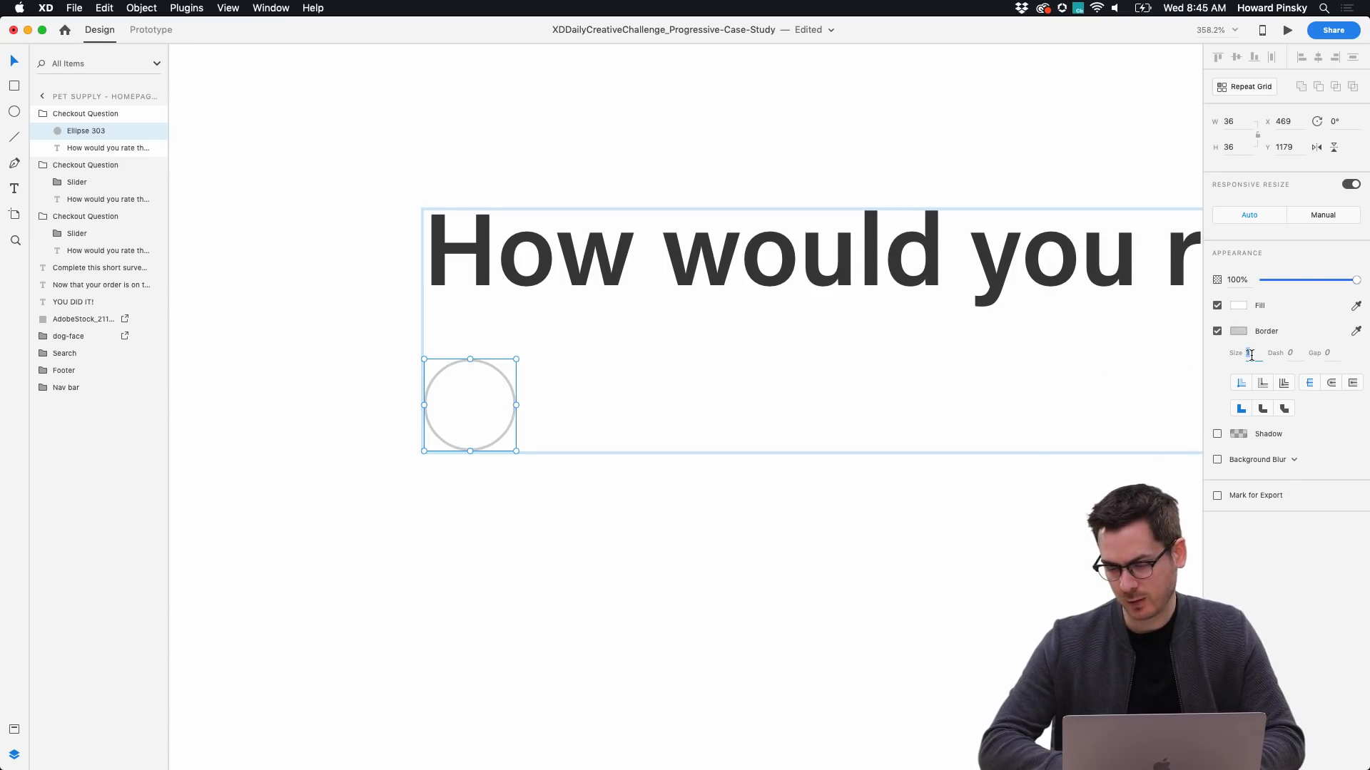
text(3)
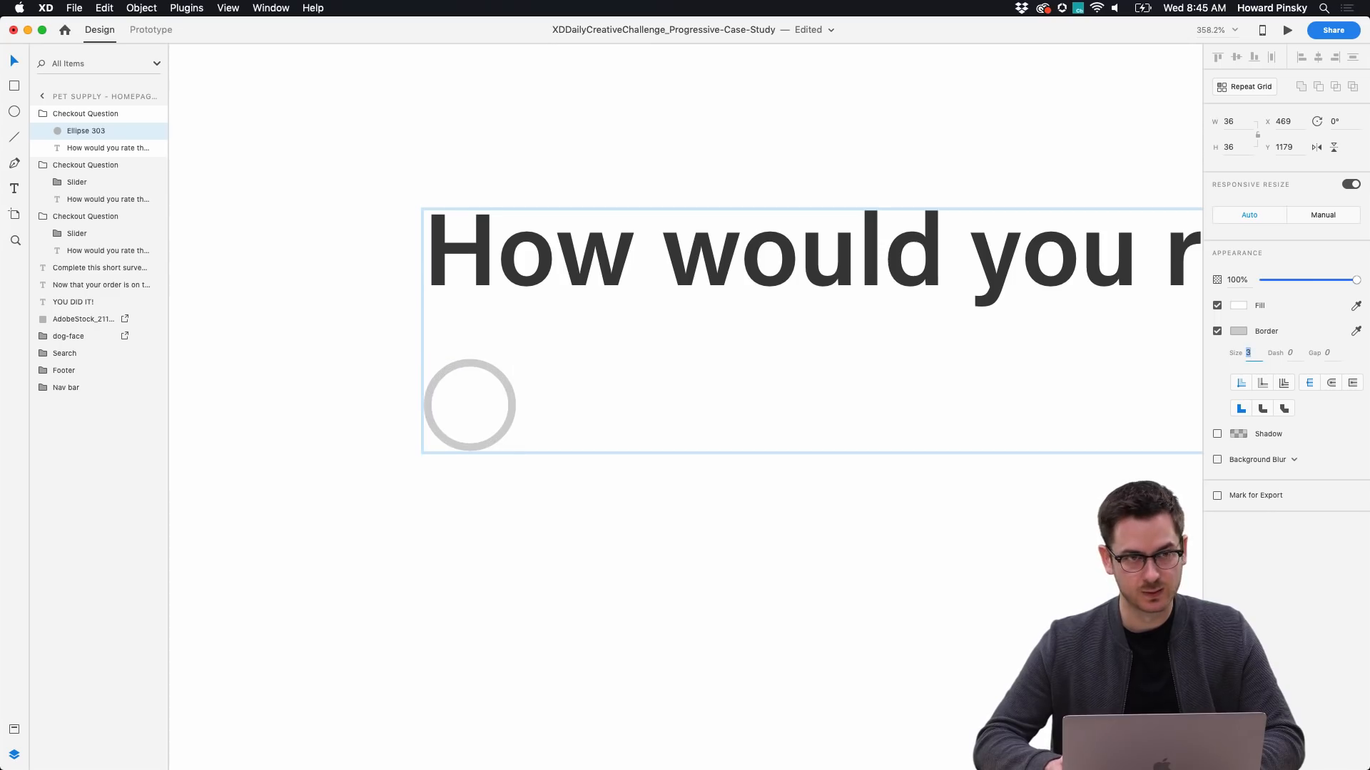
key(Up)
key(Down)
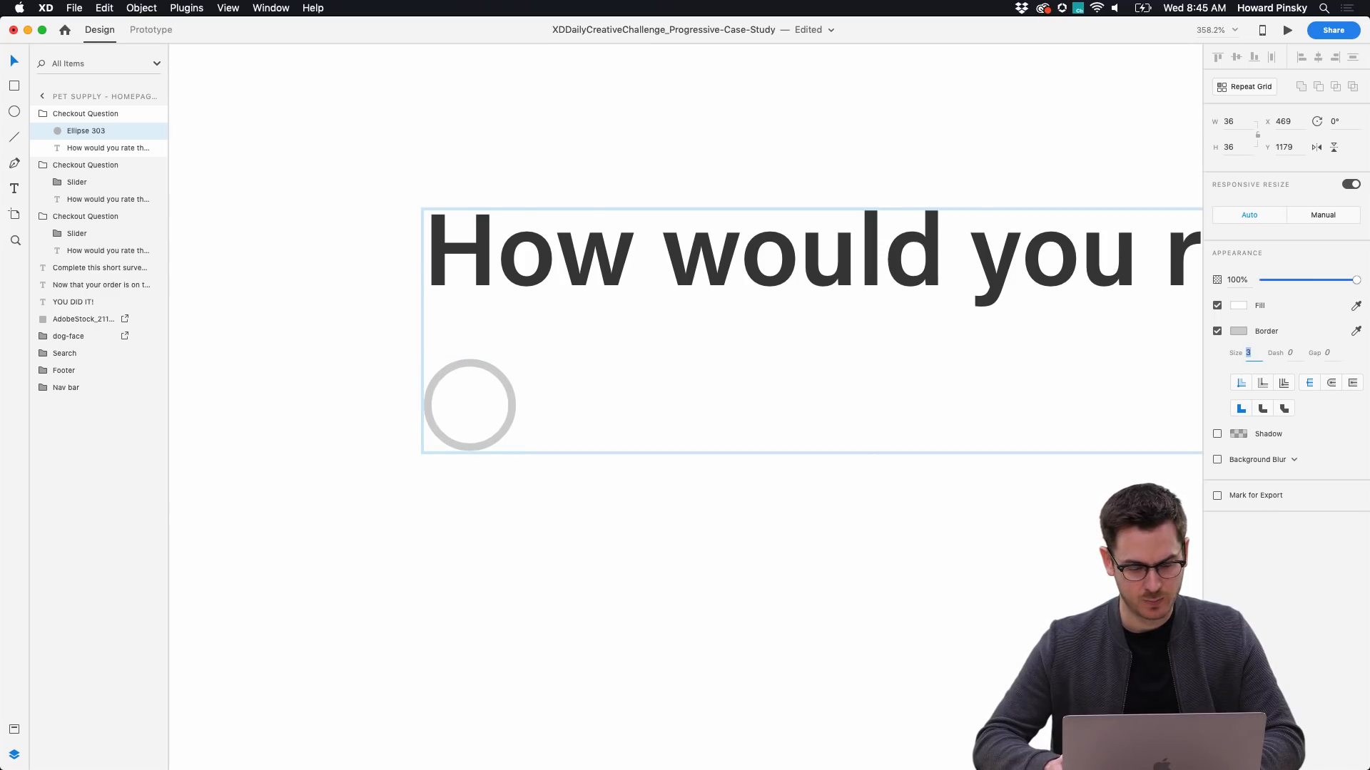
scroll(588, 317, down, 3)
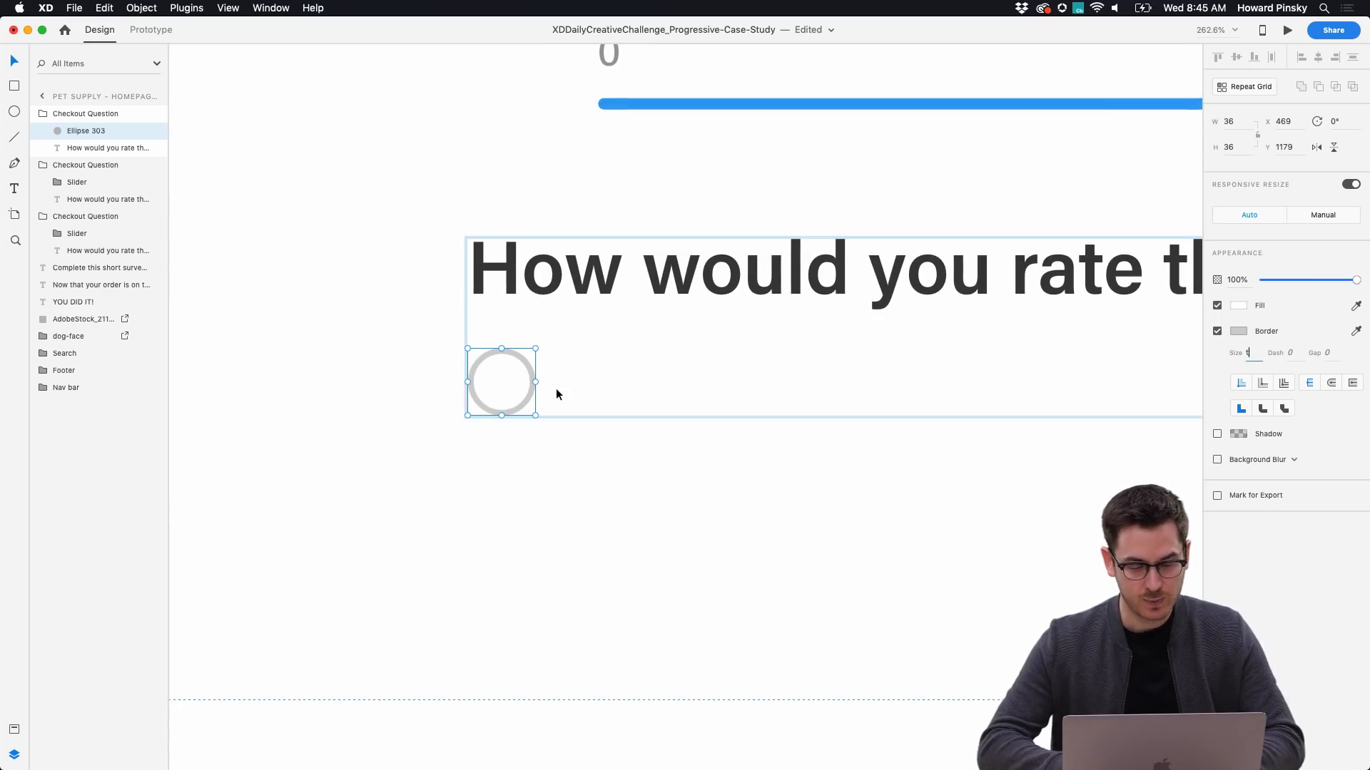
key(t)
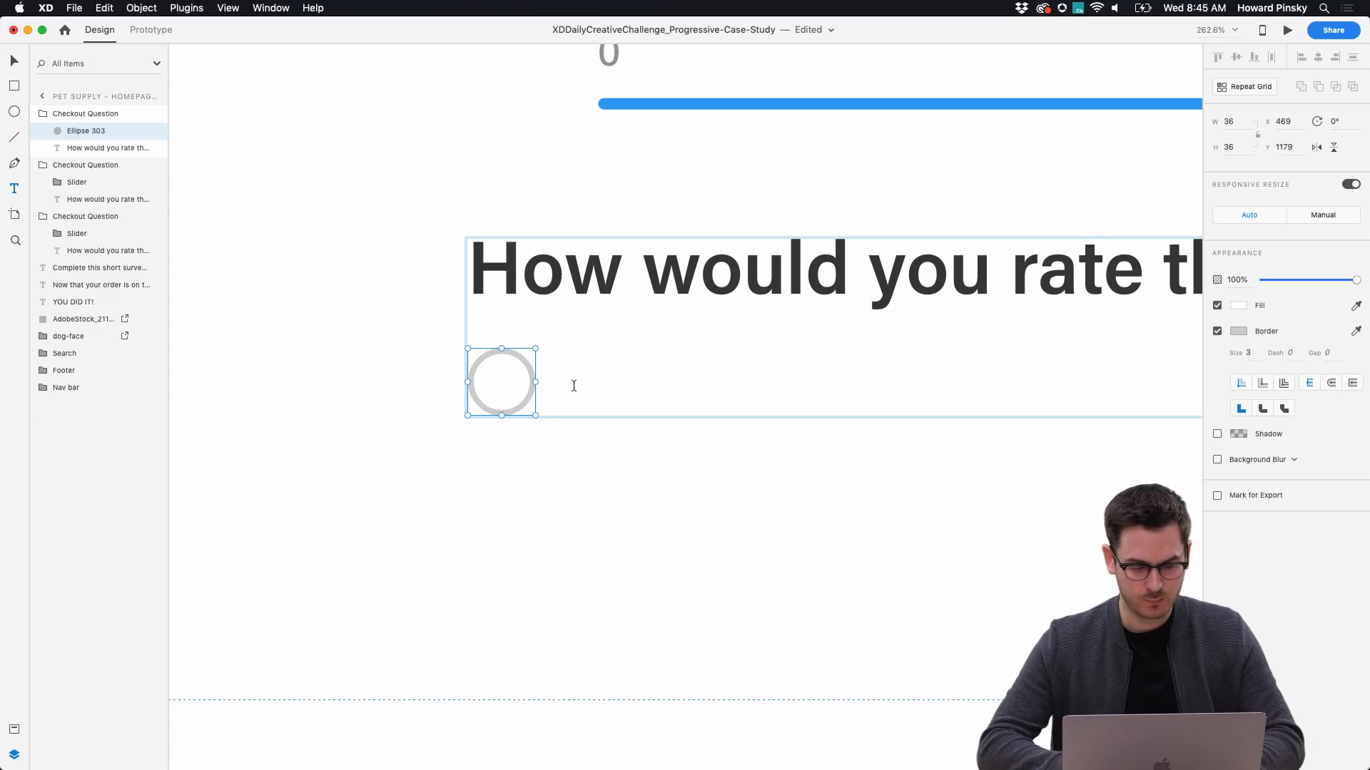
click(573, 387)
key(Escape)
Replace the third question's text with "What feature is most important to you in a mobile app?".
scroll(746, 331, down, 5)
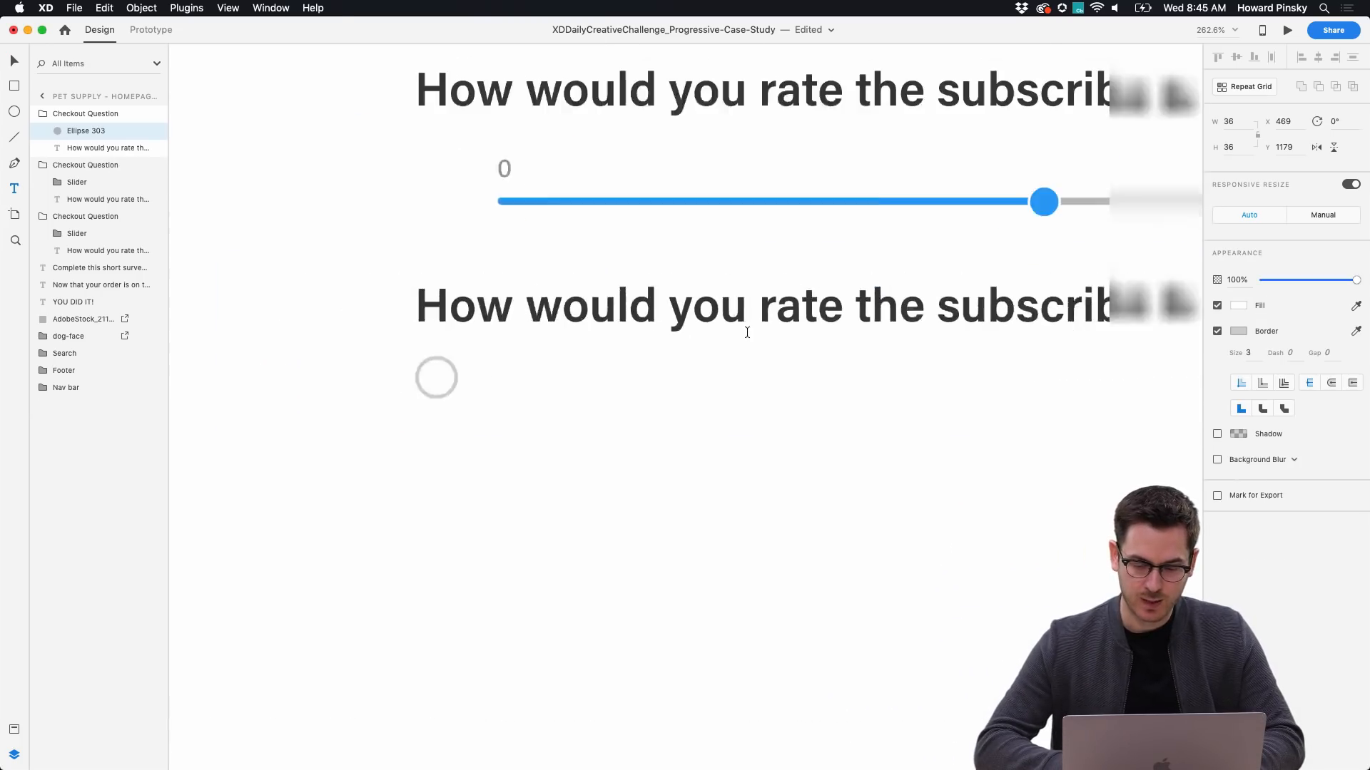
double_click(776, 310)
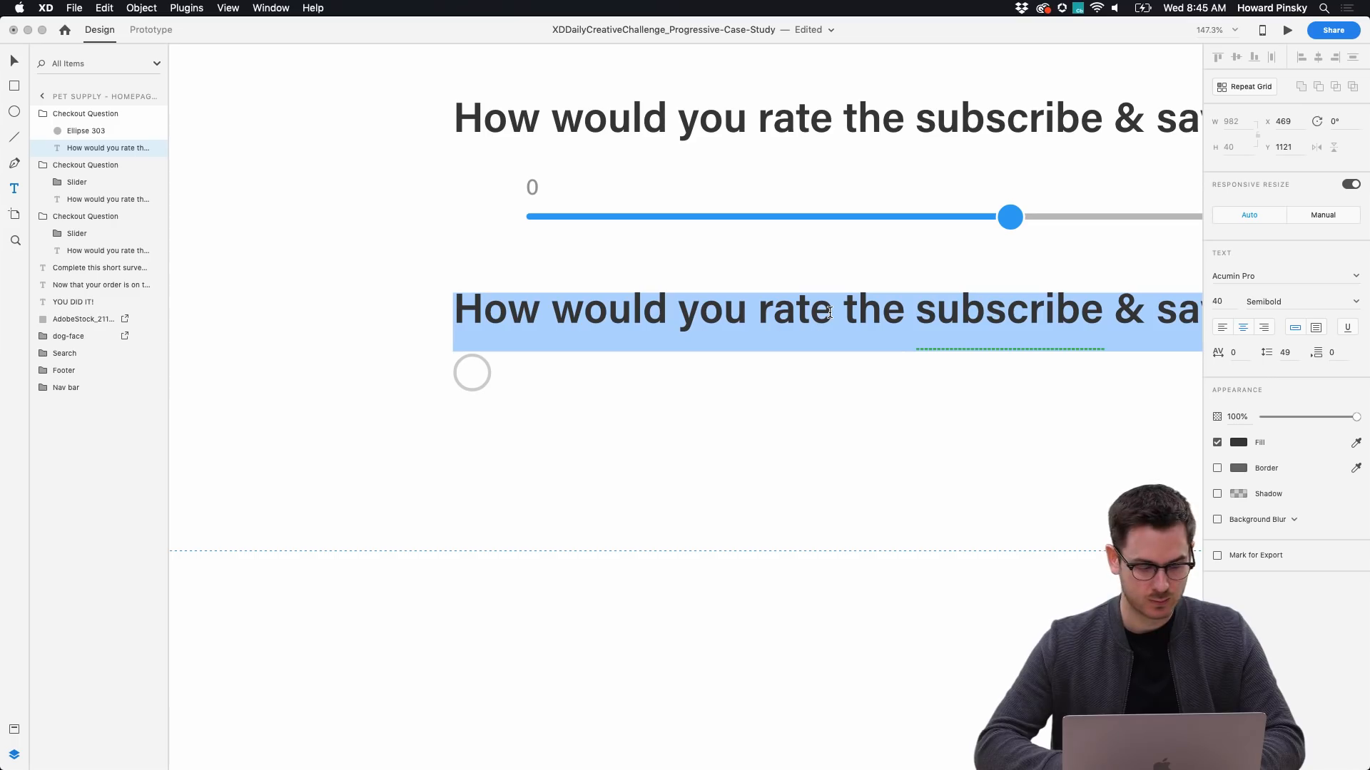
key(Escape)
scroll(820, 310, down, 5)
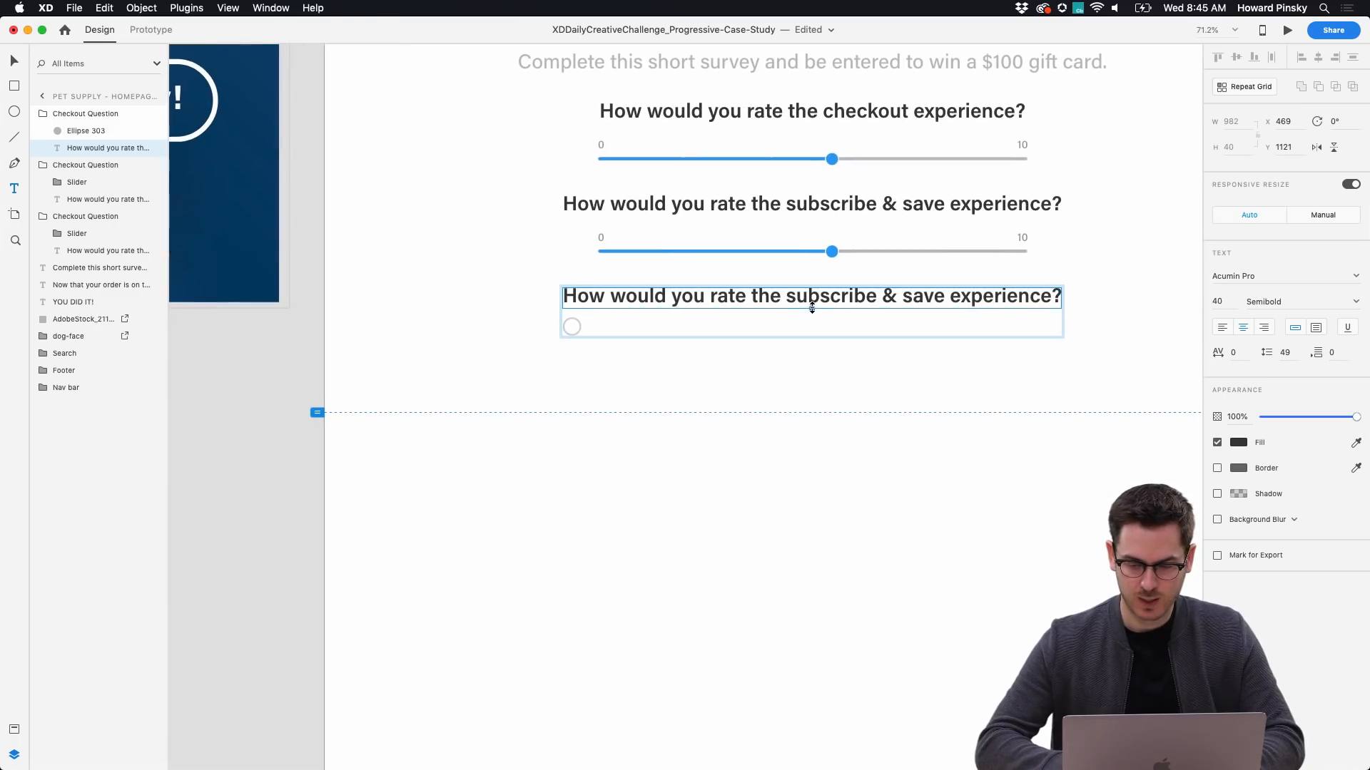
double_click(816, 301)
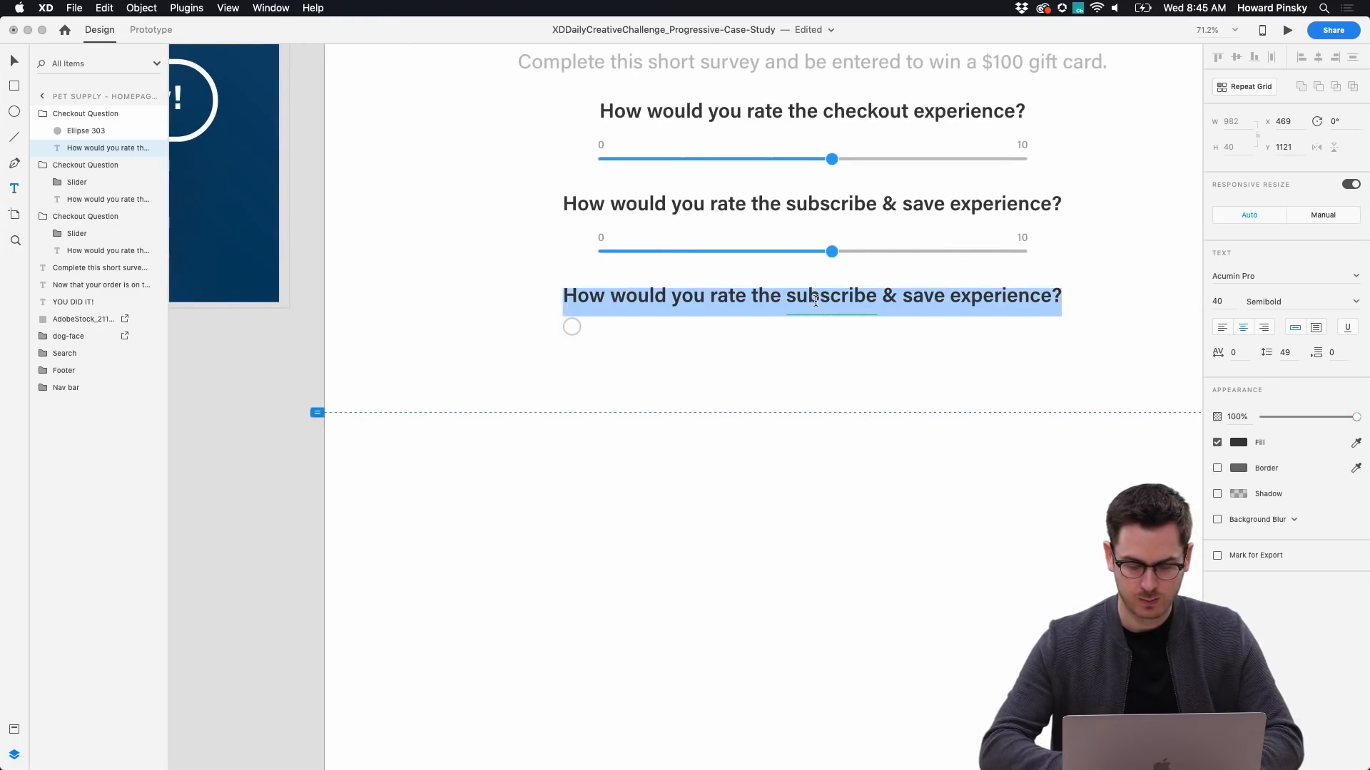
text(What feature is)
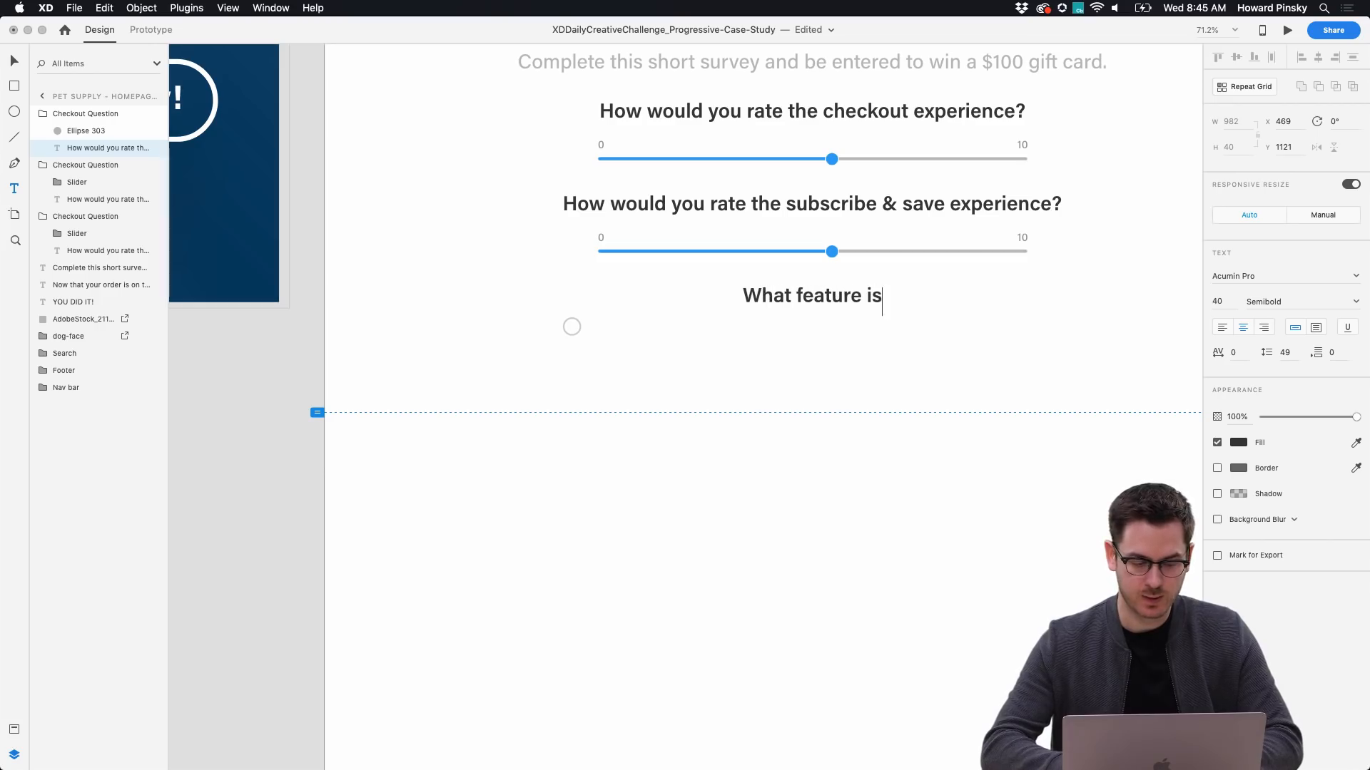
text( most impor)
text(tant )
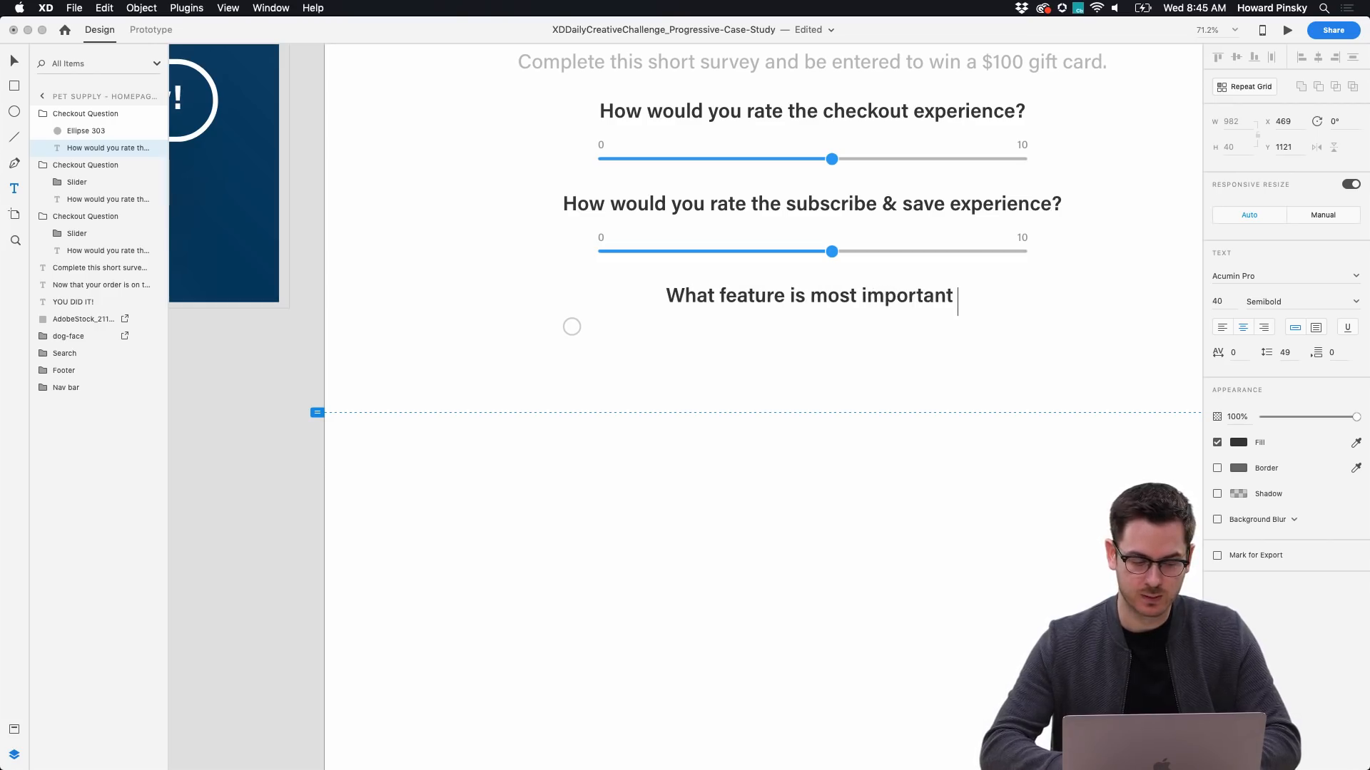
text(to you in a mobil)
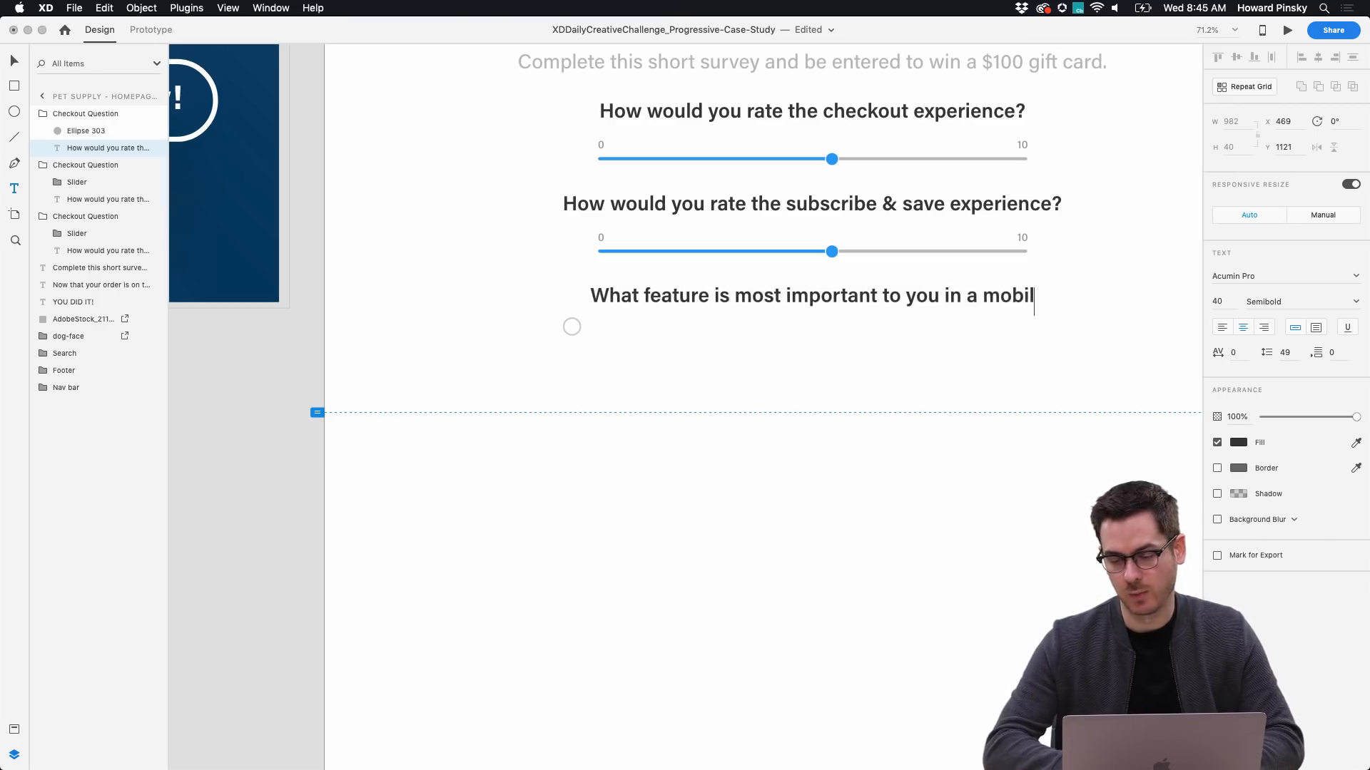
text(e app?)
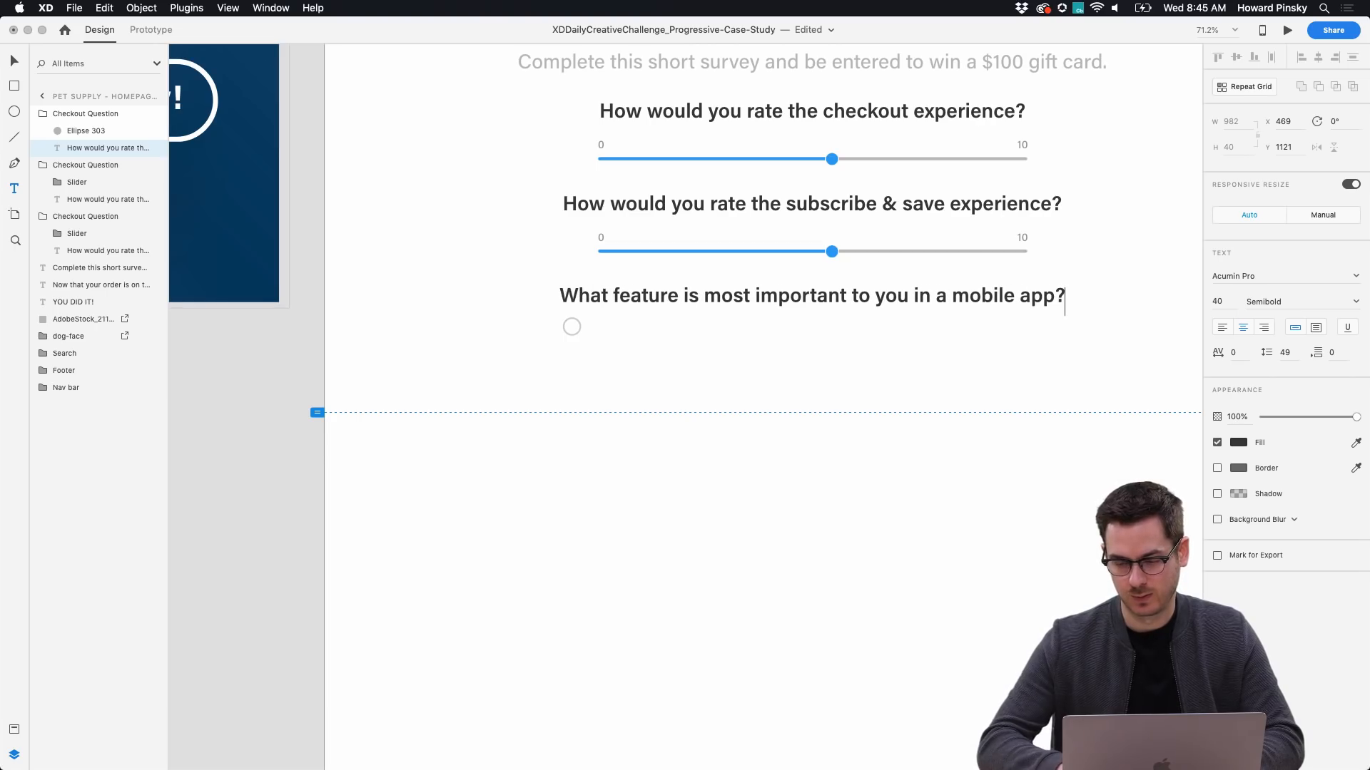
key(Escape)
Add an "Easy checkout" text label for the circle under the mobile app question.
scroll(593, 323, up, 5)
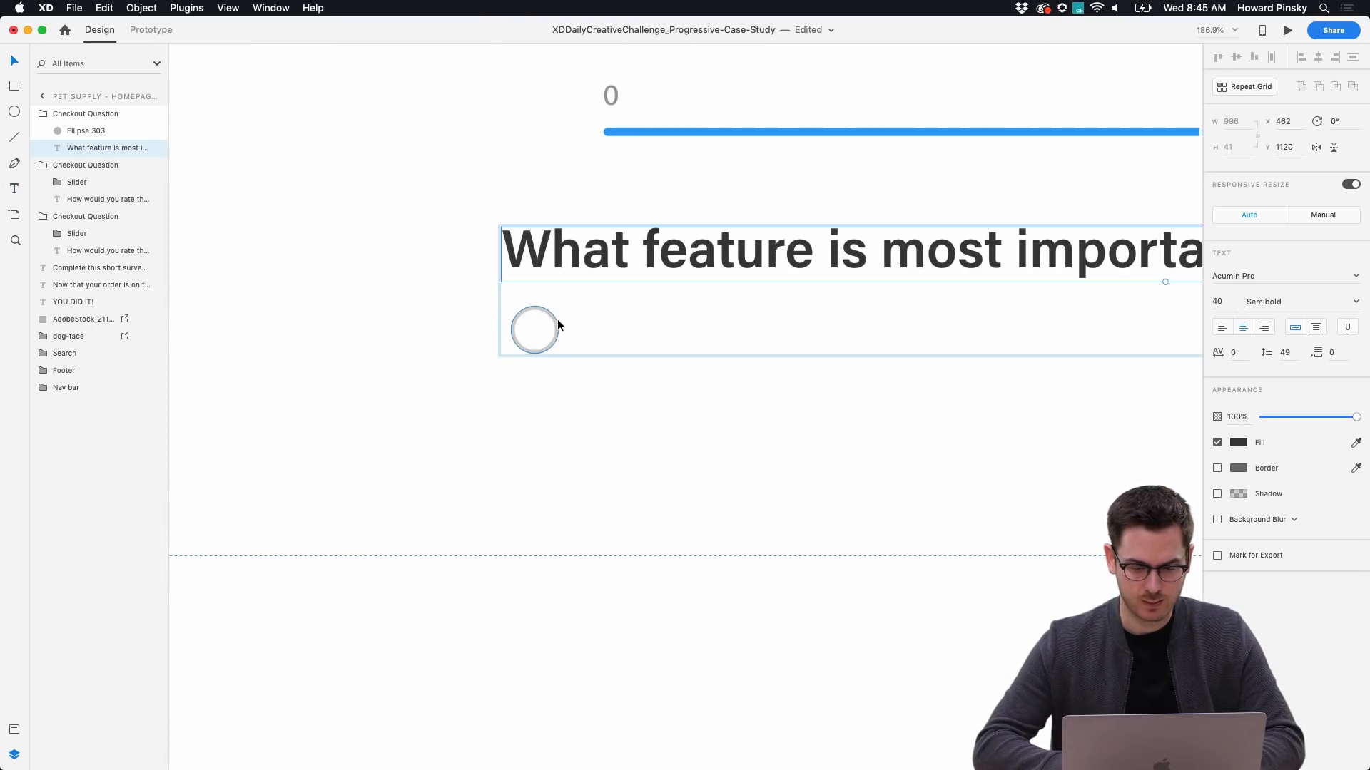
click(558, 322)
key(t)
click(592, 333)
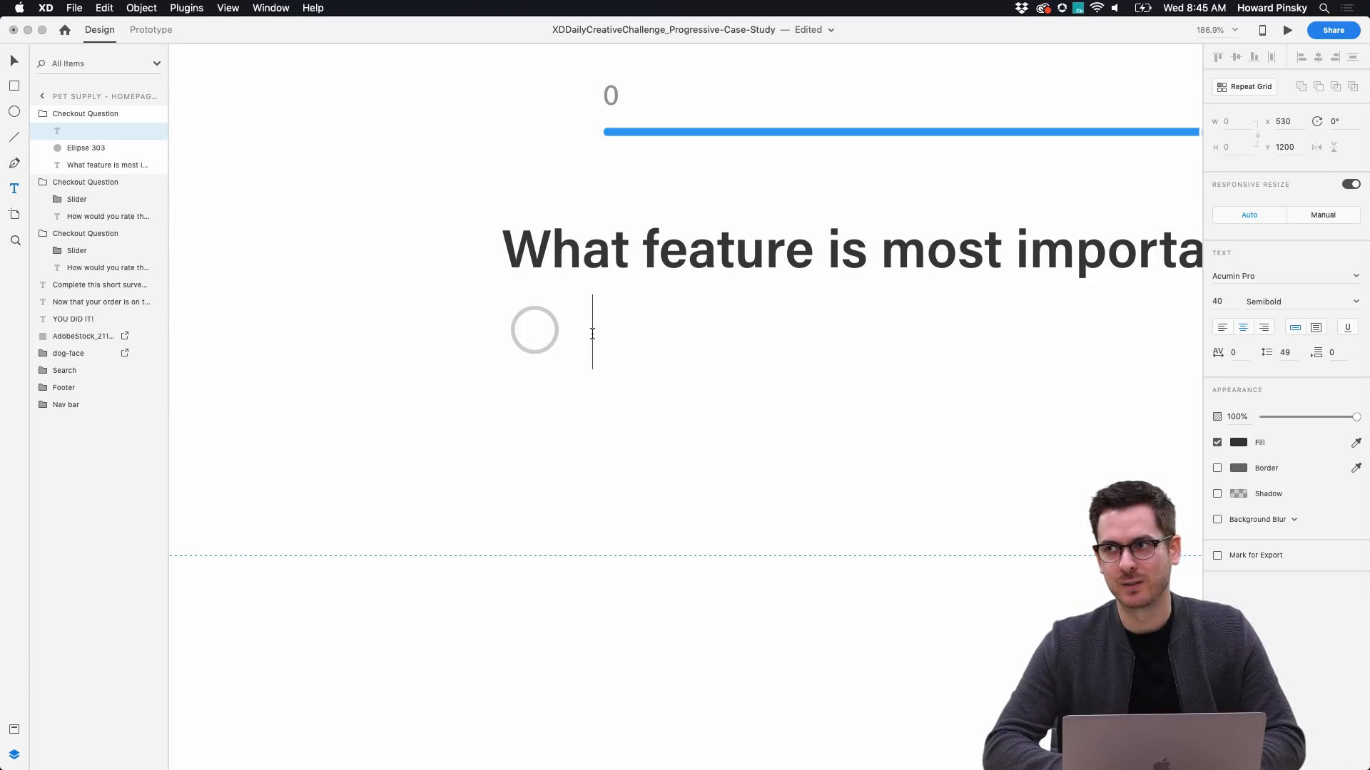
text(Easy checkout)
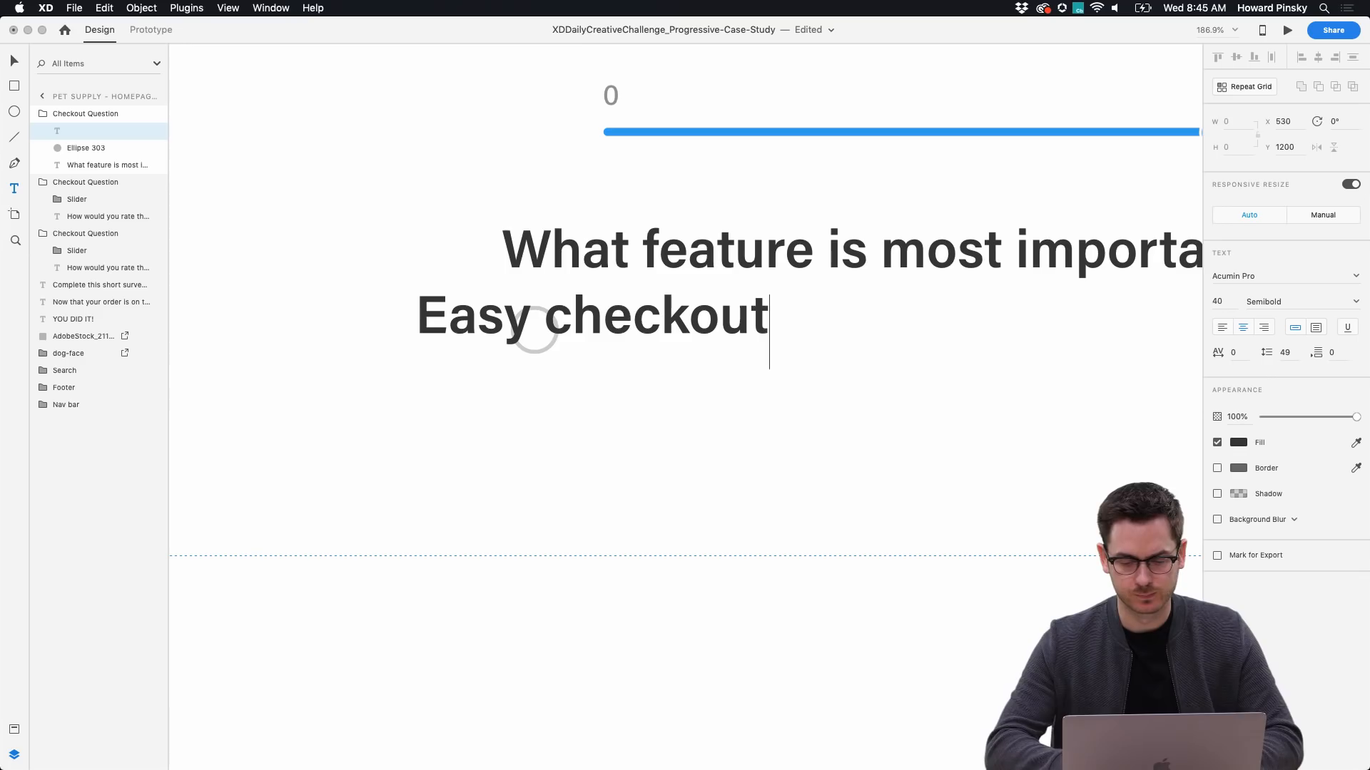
key(Escape)
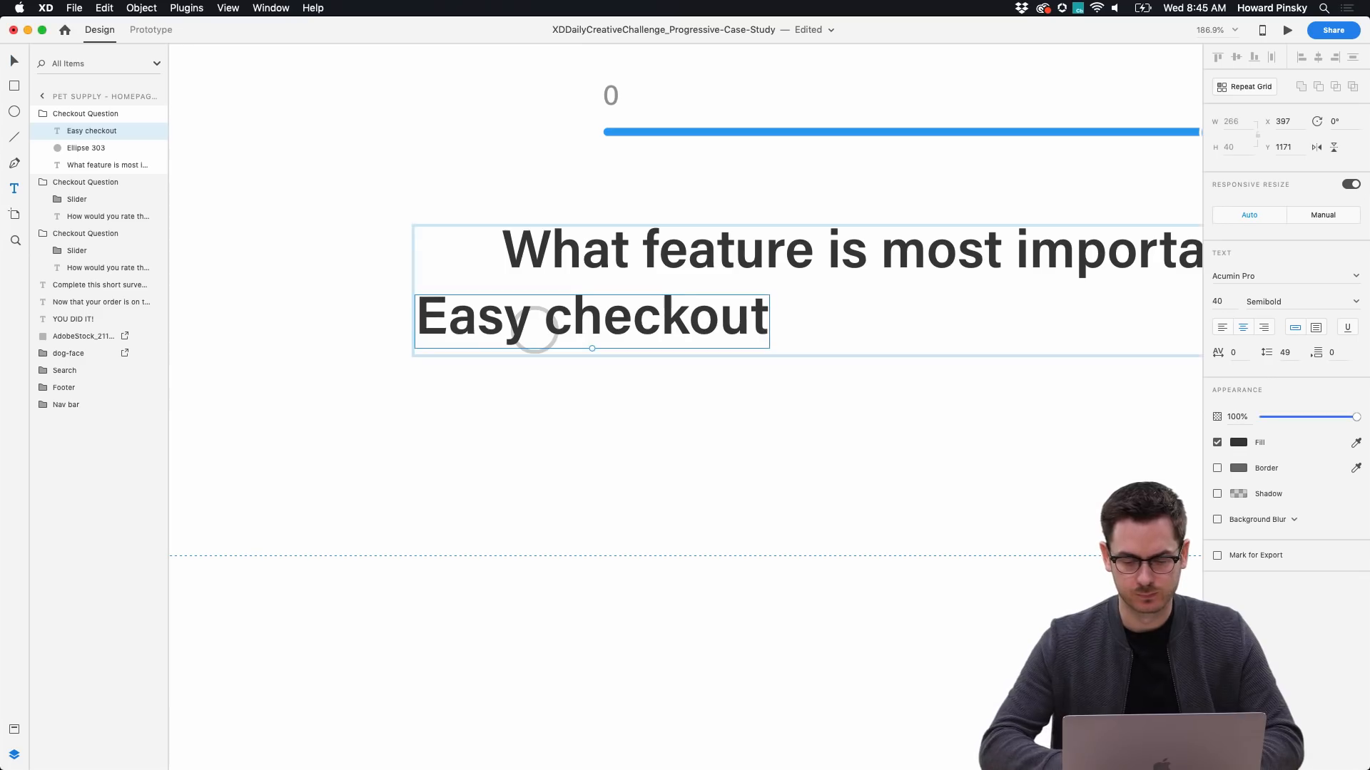
Left-align the "Easy checkout" label and place it beside the circle at X 529, Y 1181.
click(1222, 329)
drag(591, 311, 770, 327)
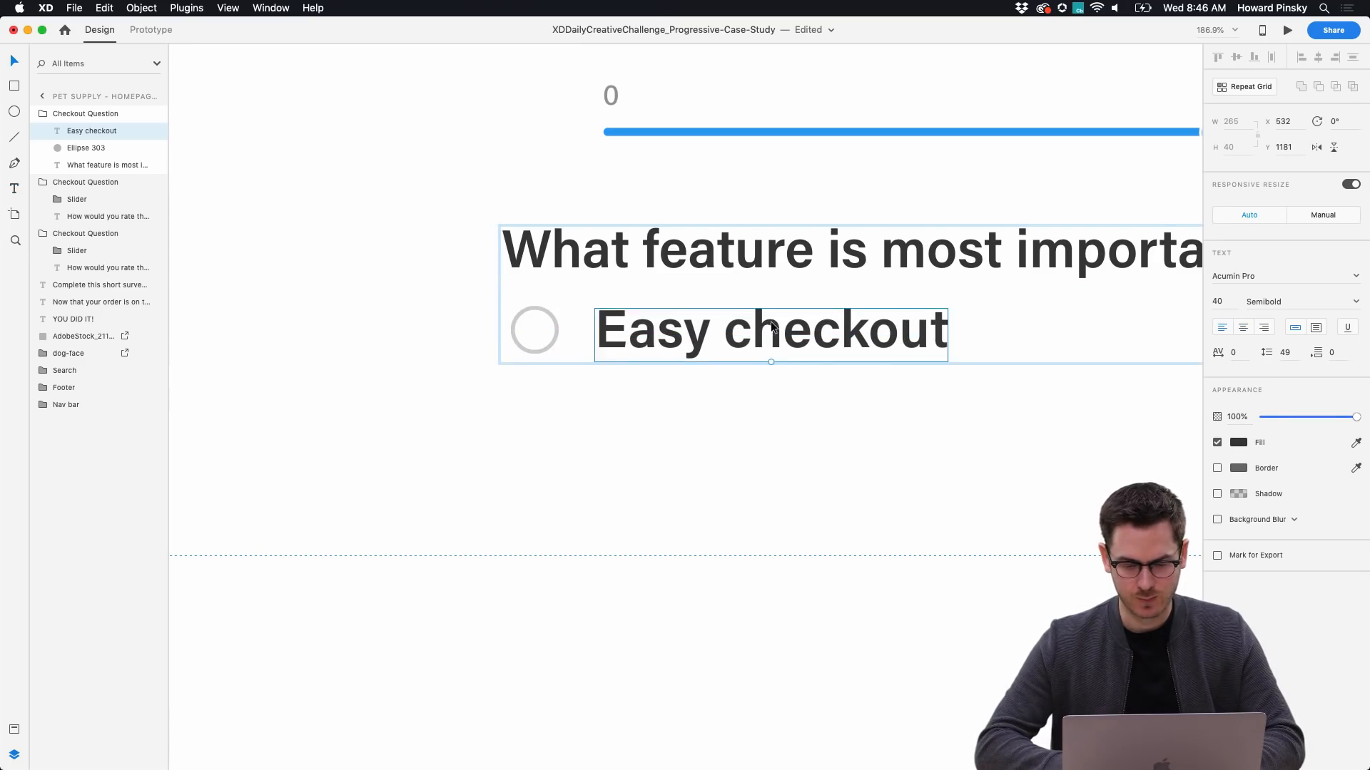
scroll(769, 328, down, 5)
key(Left)
key(Left)
key(Left)
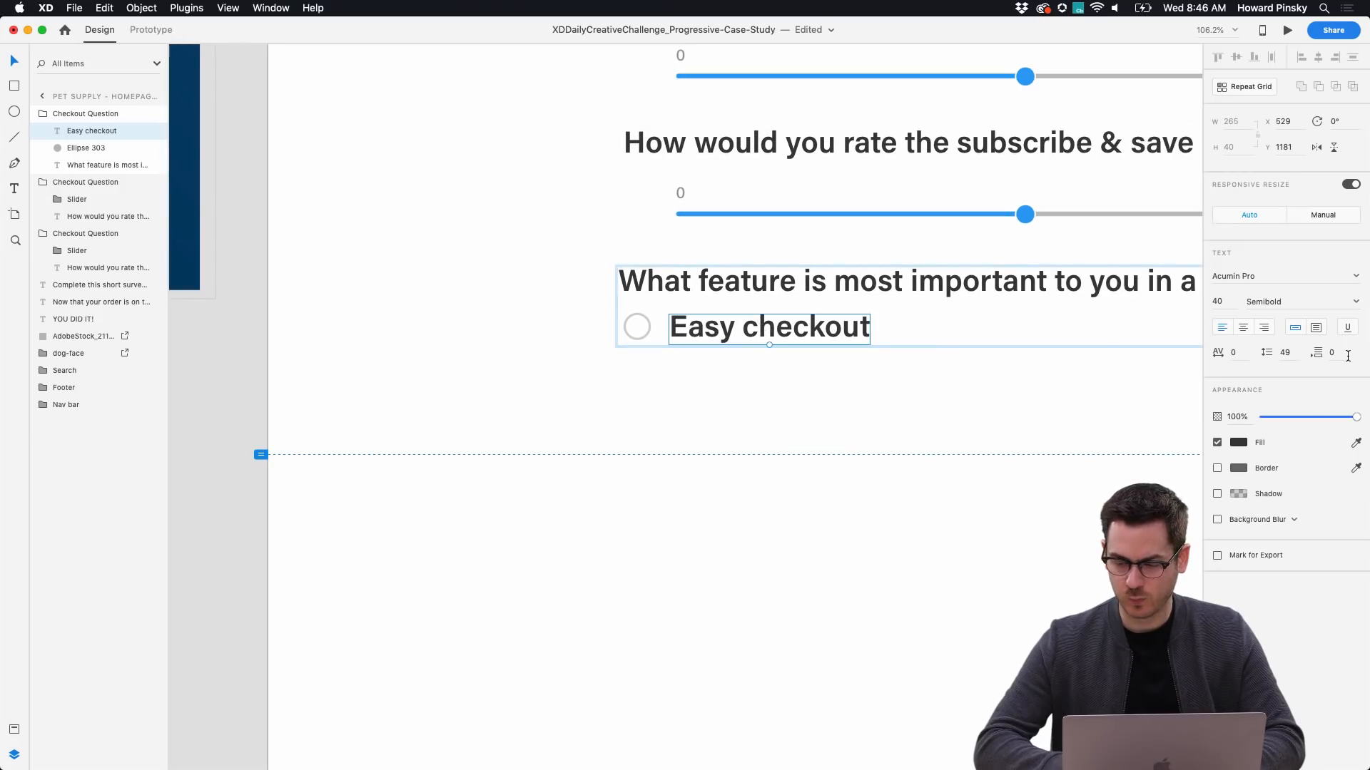
Set the "Easy checkout" label's font weight to Medium.
click(1353, 306)
click(1353, 306)
click(1355, 306)
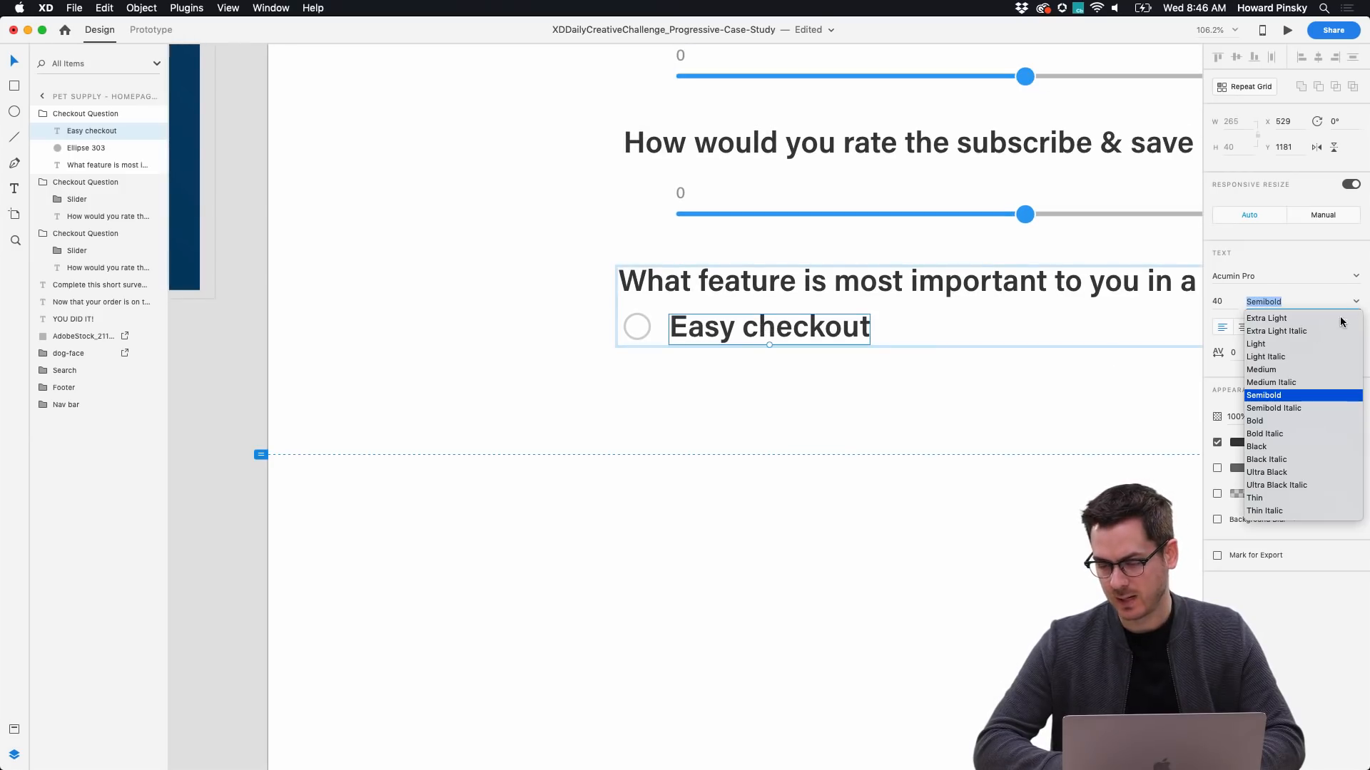
click(1262, 369)
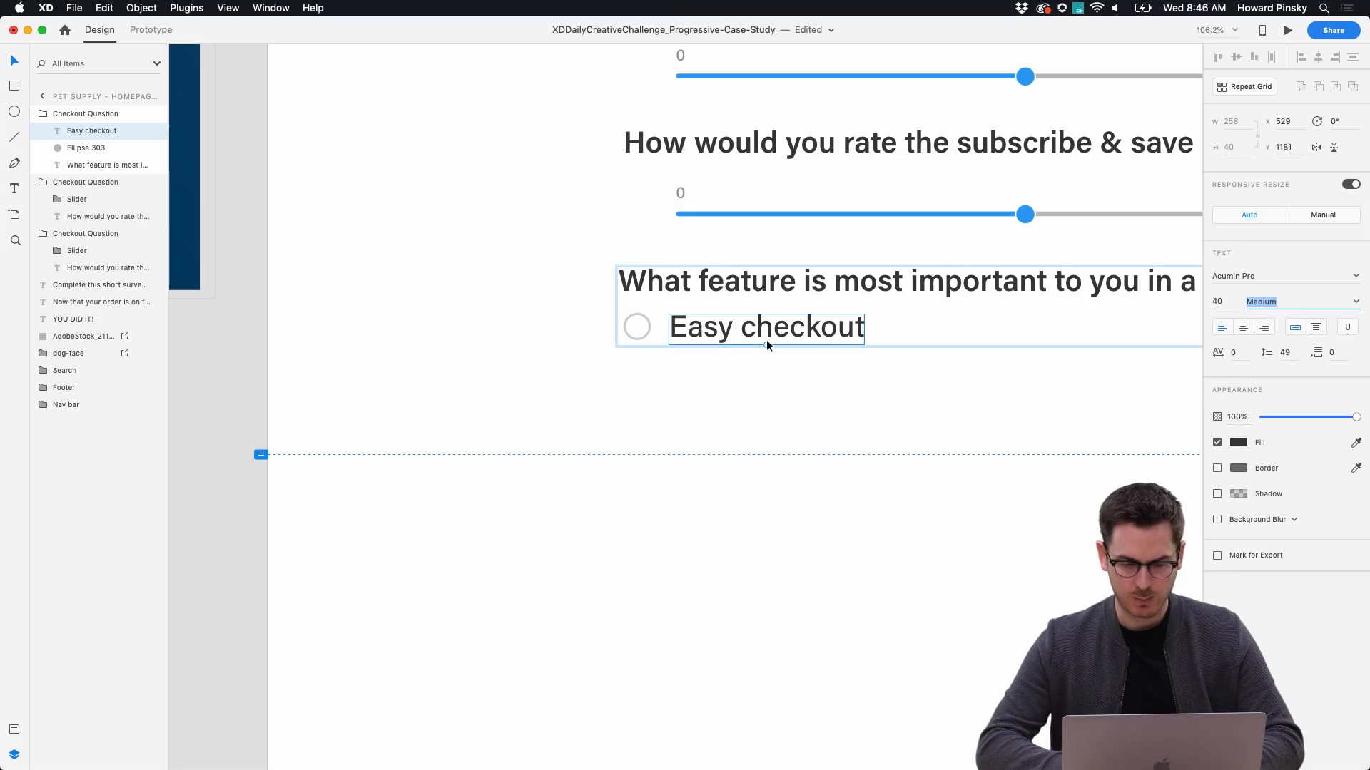
Reduce the "Easy checkout" label to size 34, set its weight to Regular and place it beside the circle at X 521.
drag(767, 345, 767, 340)
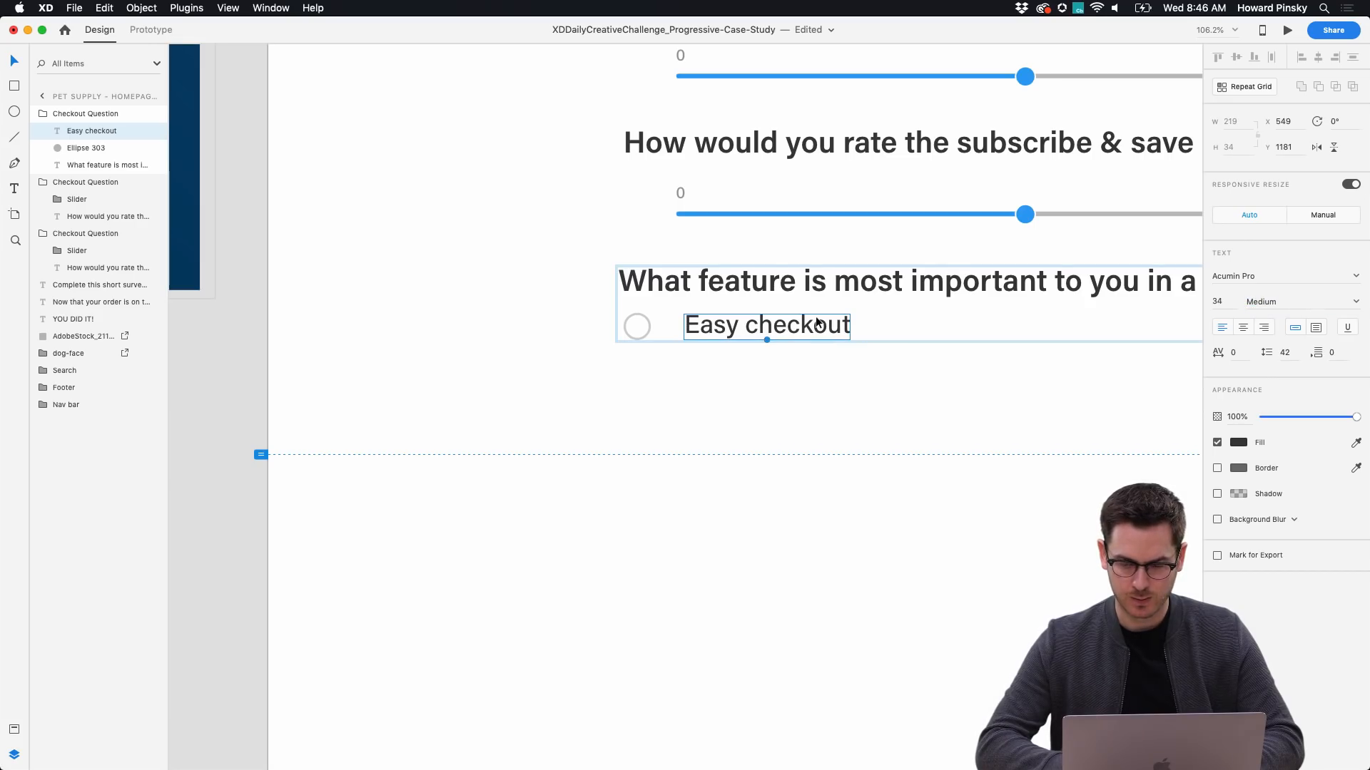
click(1276, 302)
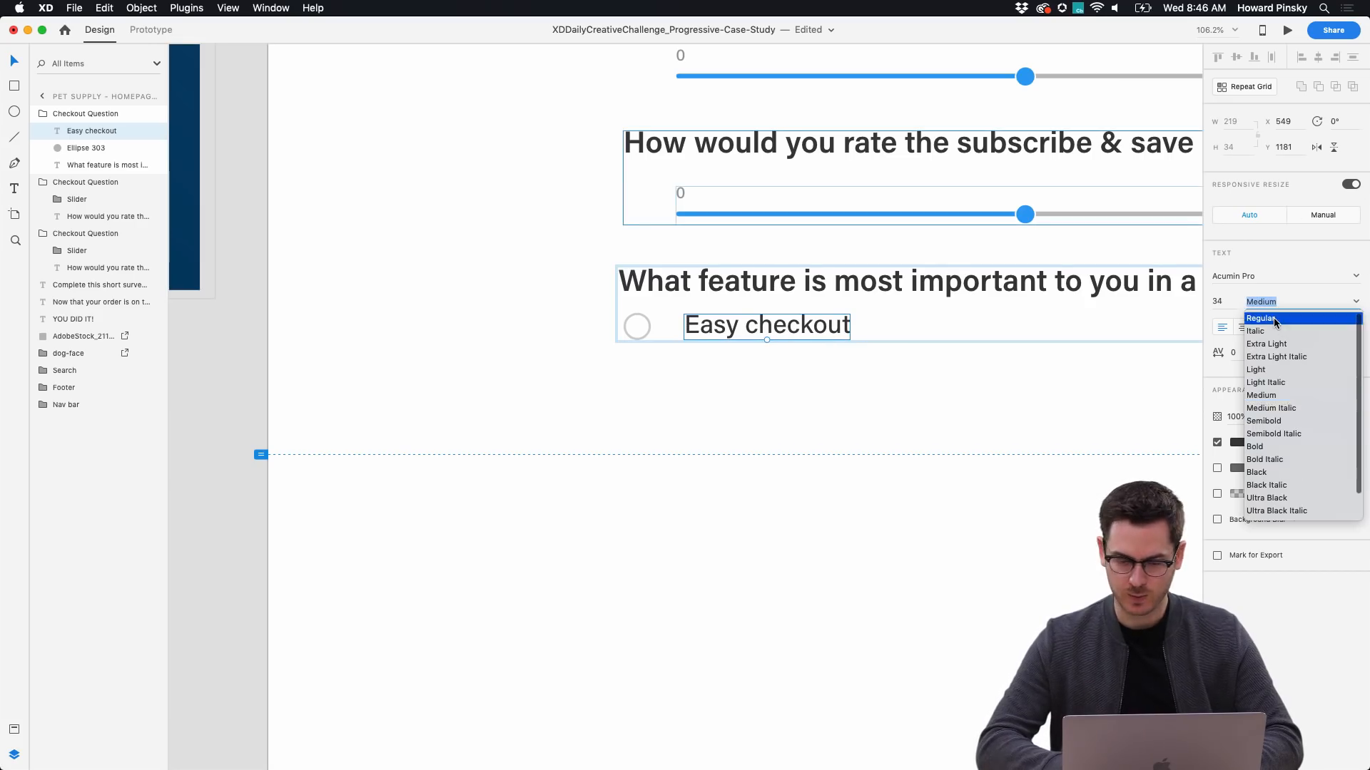
click(1275, 320)
scroll(890, 350, down, 2)
drag(765, 328, 747, 322)
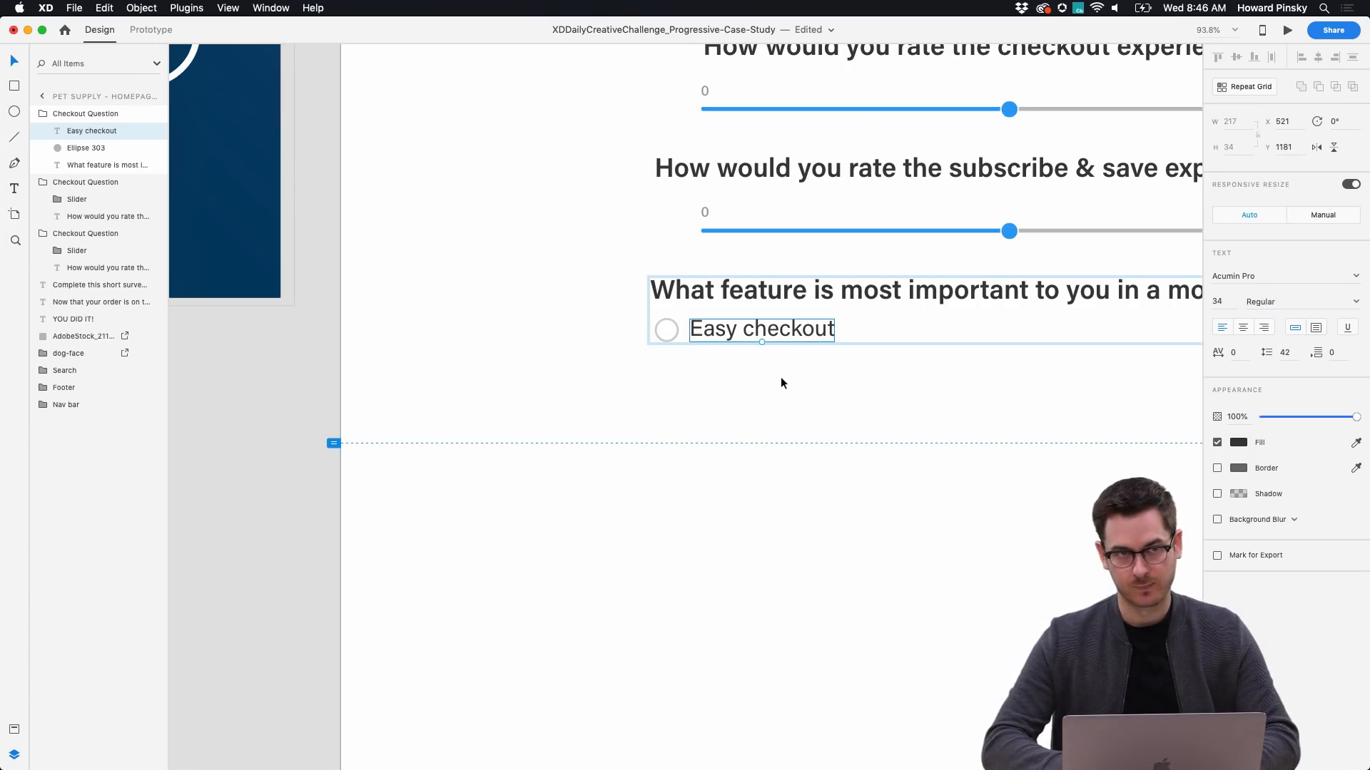
Turn the circle and "Easy checkout" label into a repeat grid extended downward to four rows.
scroll(781, 383, right, 2)
scroll(782, 383, down, 1)
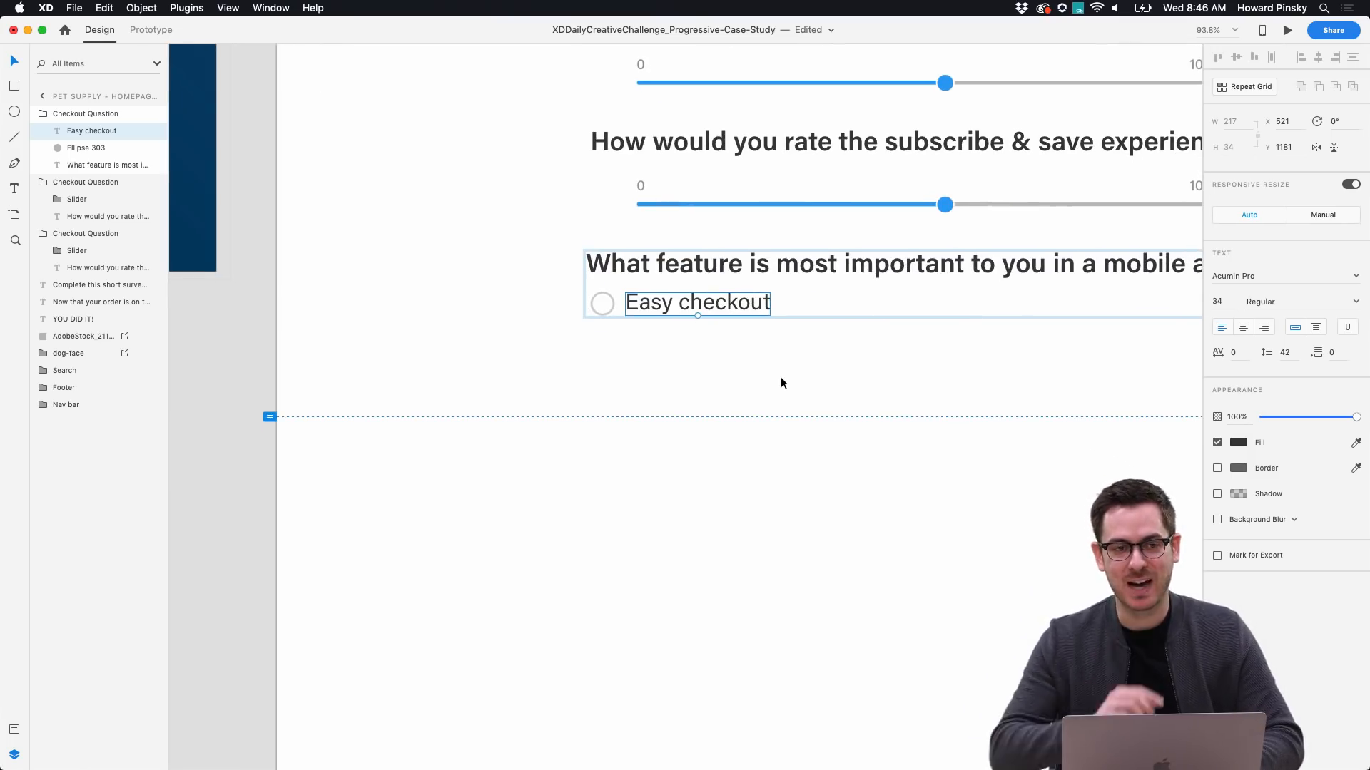
scroll(781, 383, right, 1)
scroll(781, 383, down, 1)
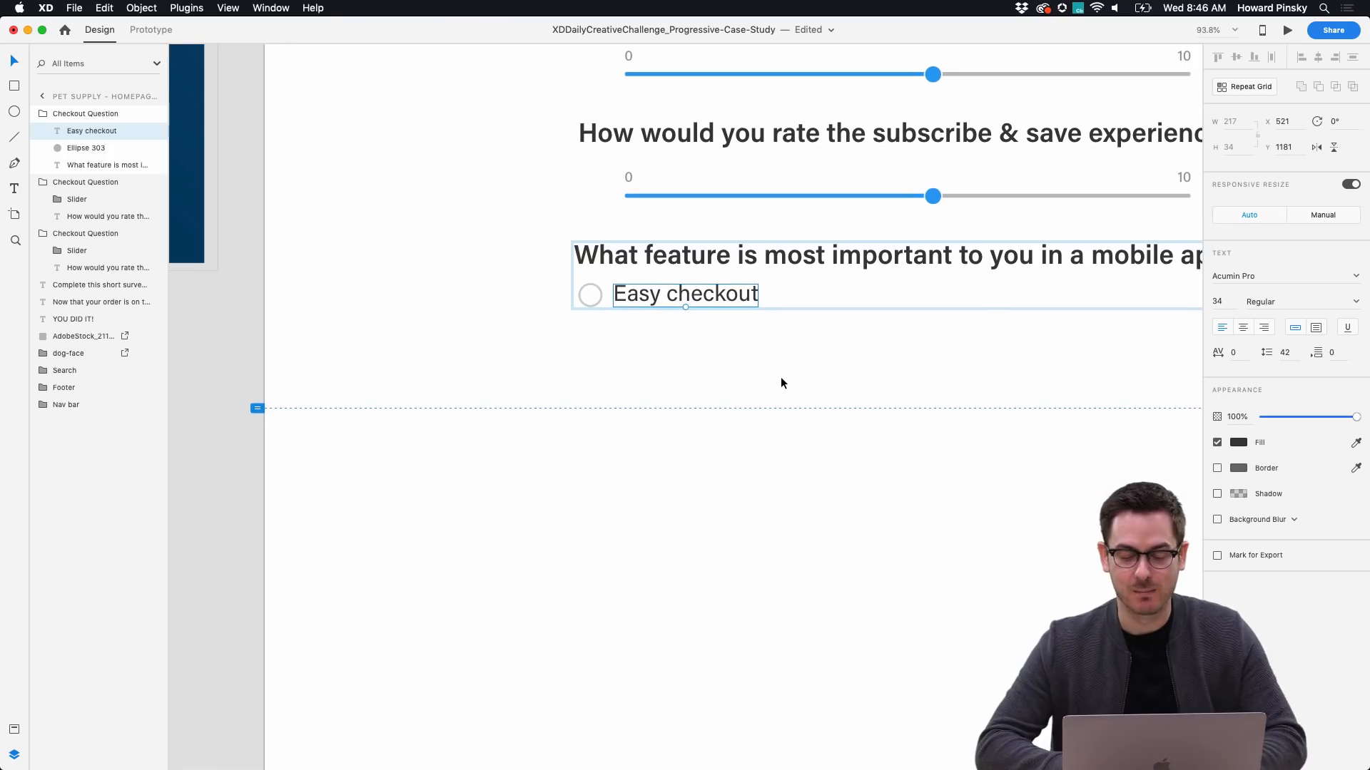
shift+click(597, 297)
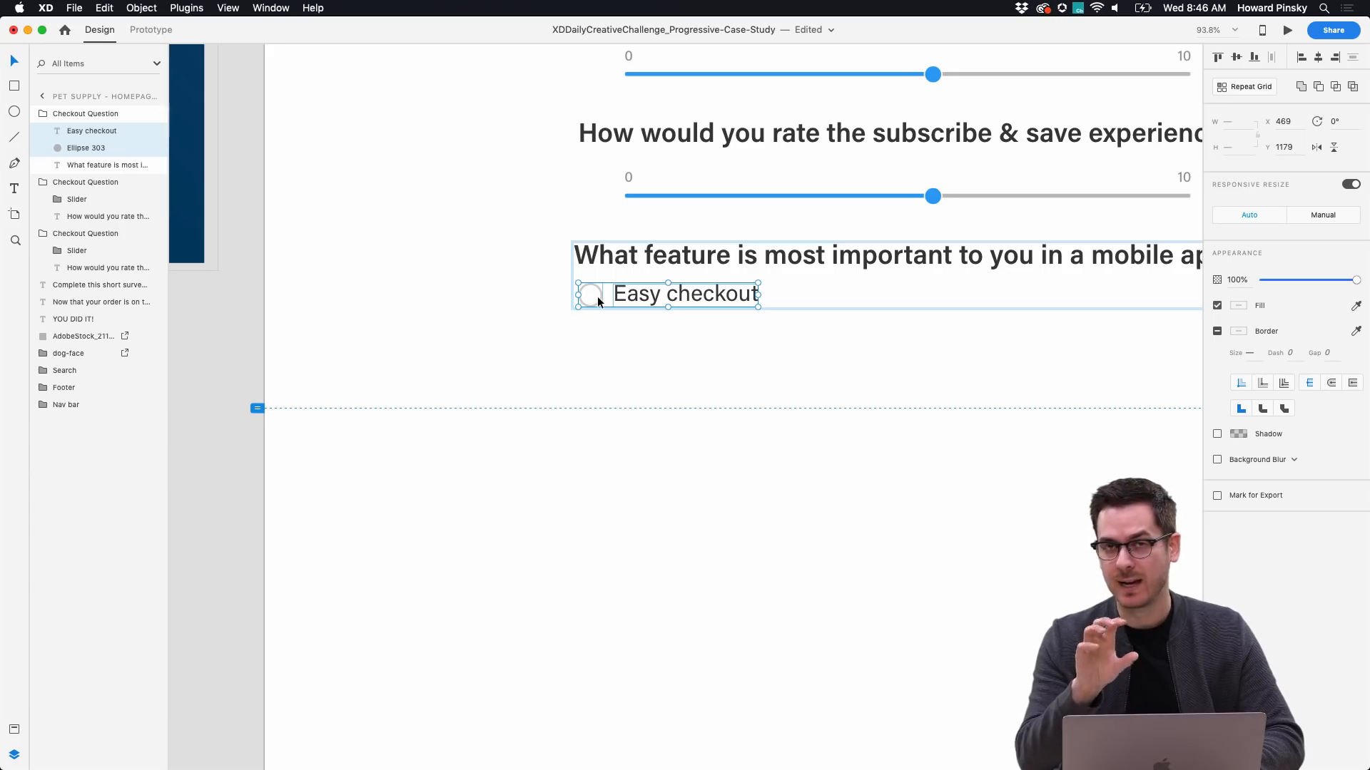
key(super+r)
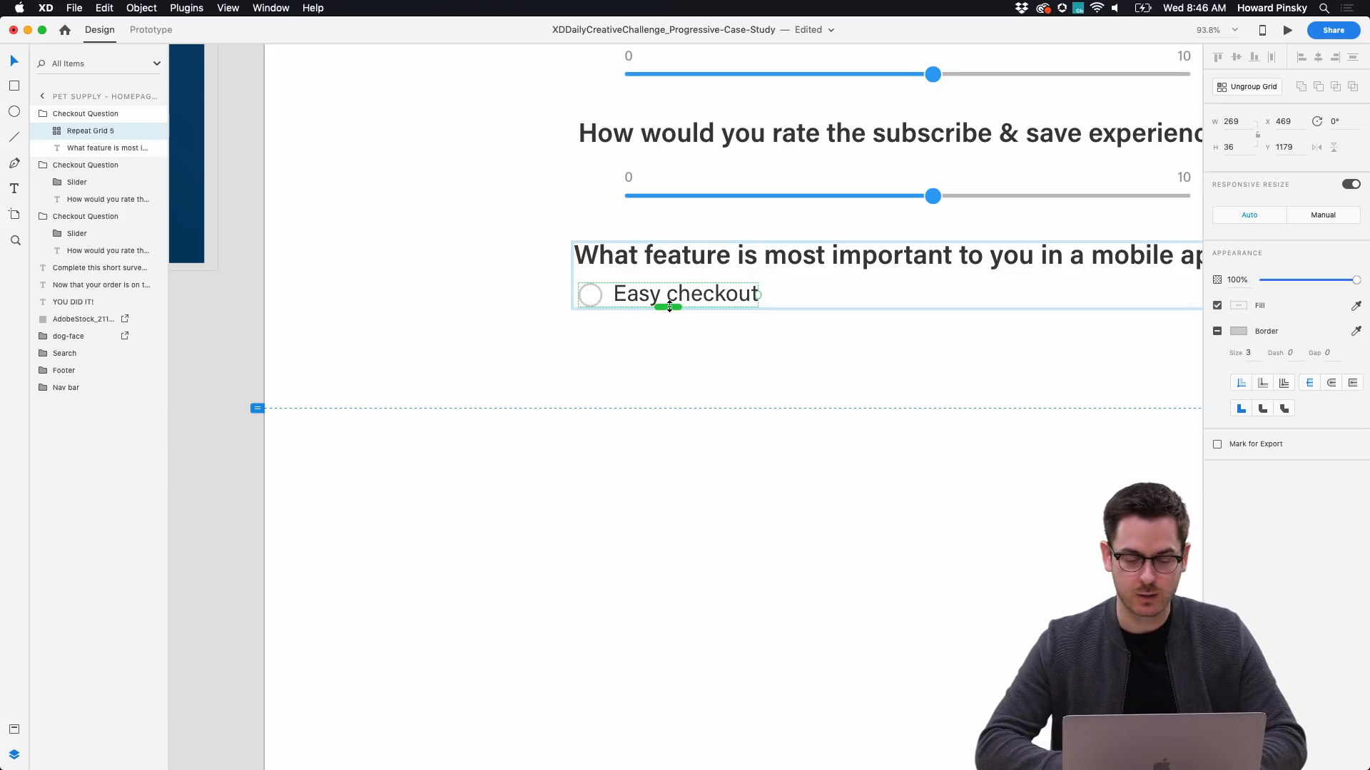
drag(689, 308, 699, 422)
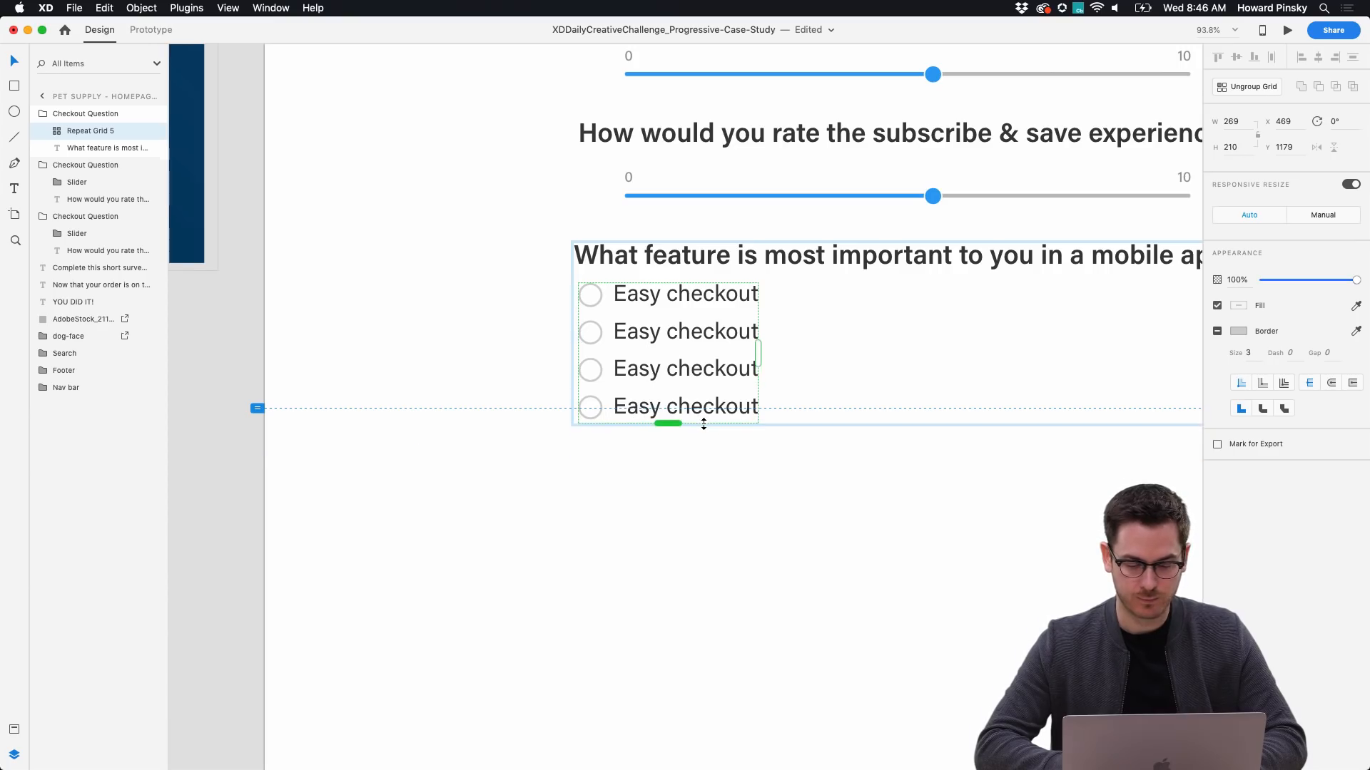
Replace the second option's label with "Profile" and the third option's label with "Manage account".
double_click(682, 322)
key(Return)
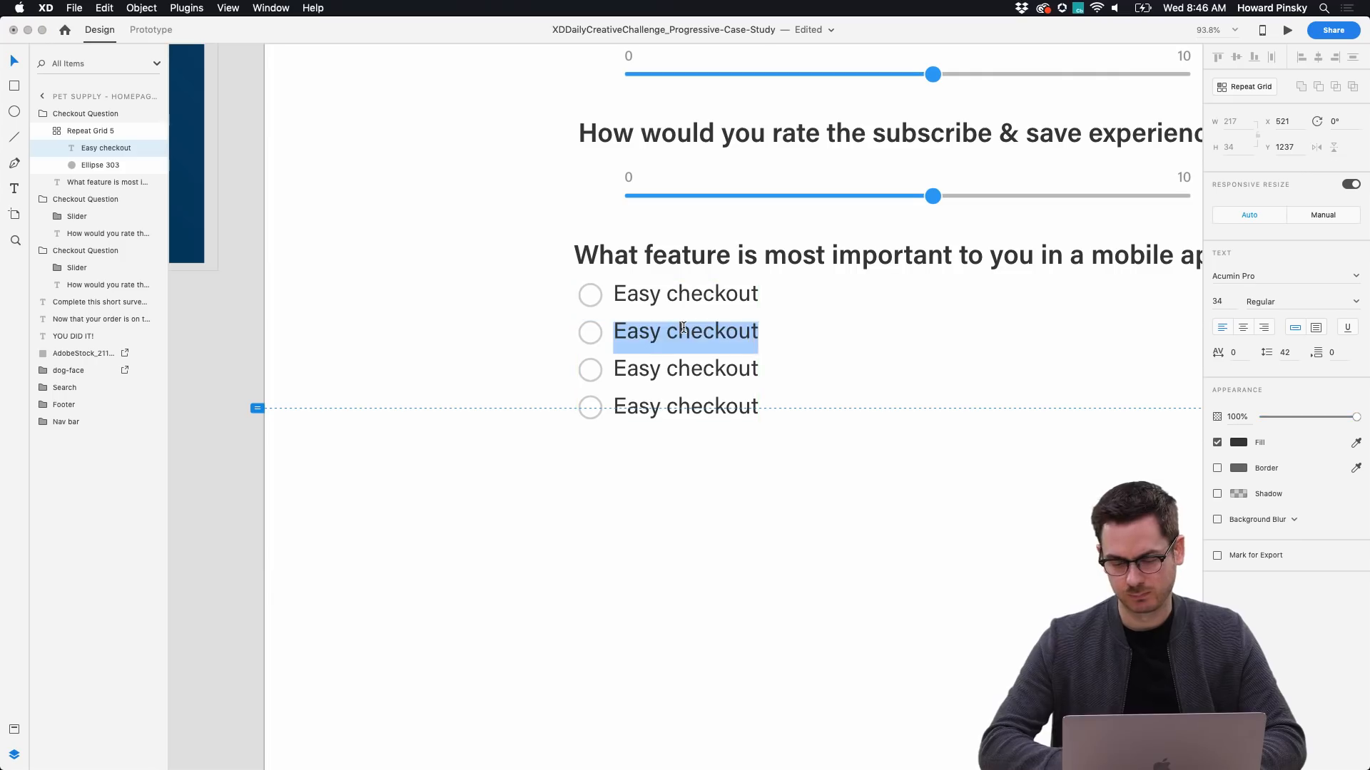
text(Profile)
double_click(678, 350)
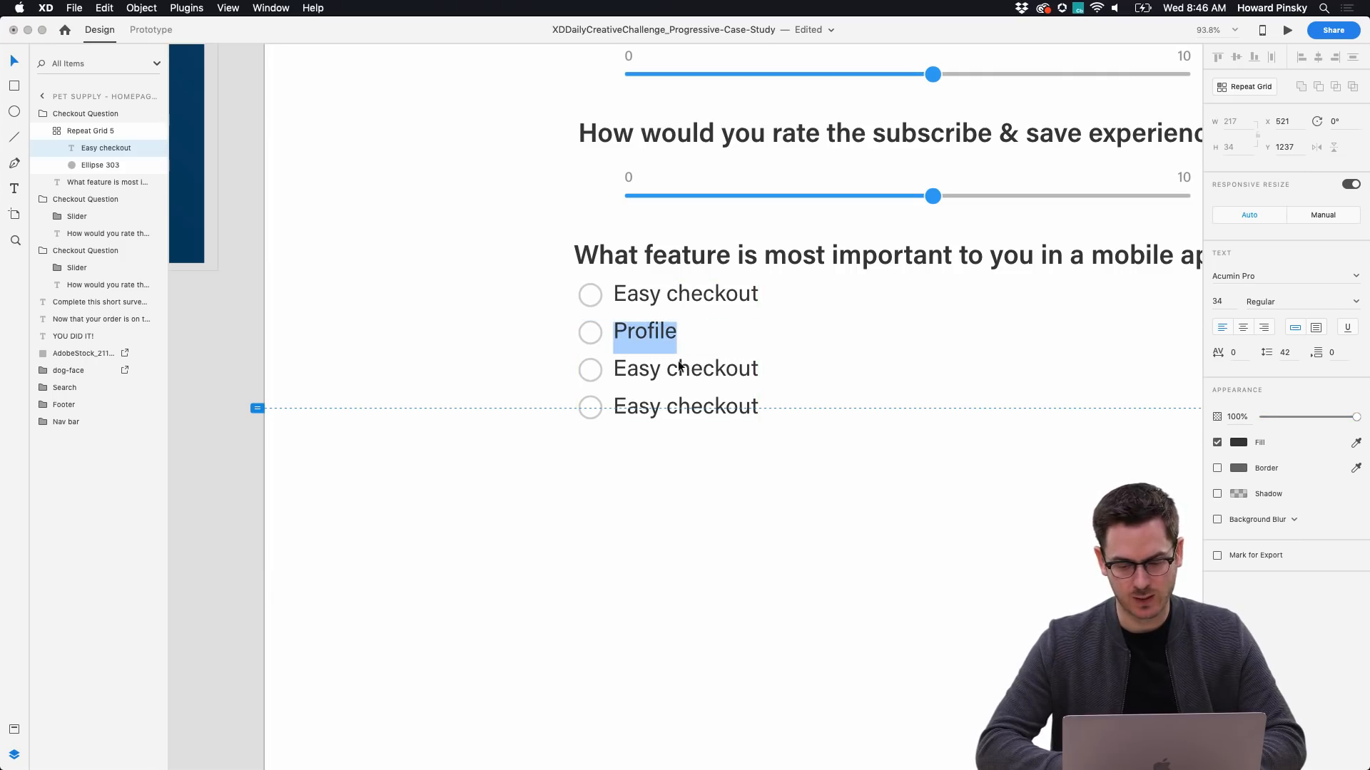
double_click(678, 371)
text(Manage)
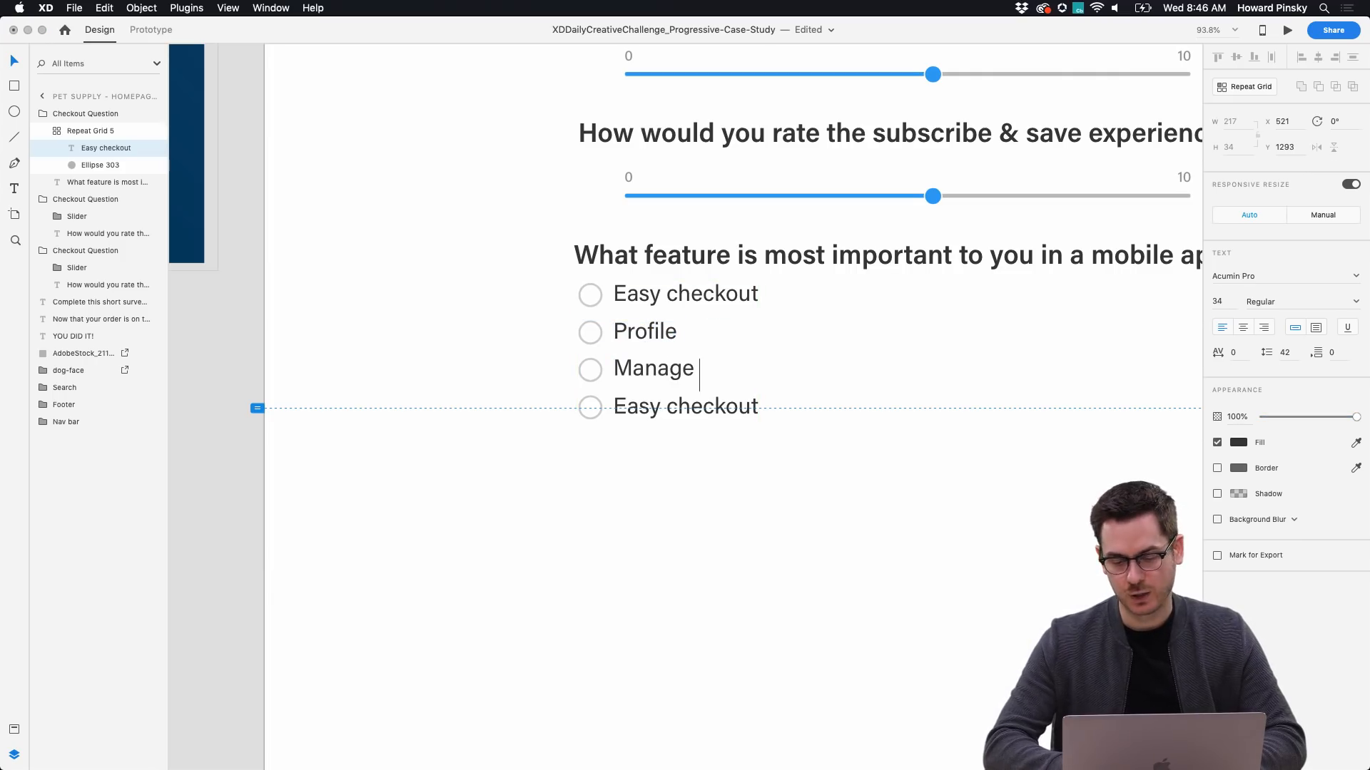
text( account)
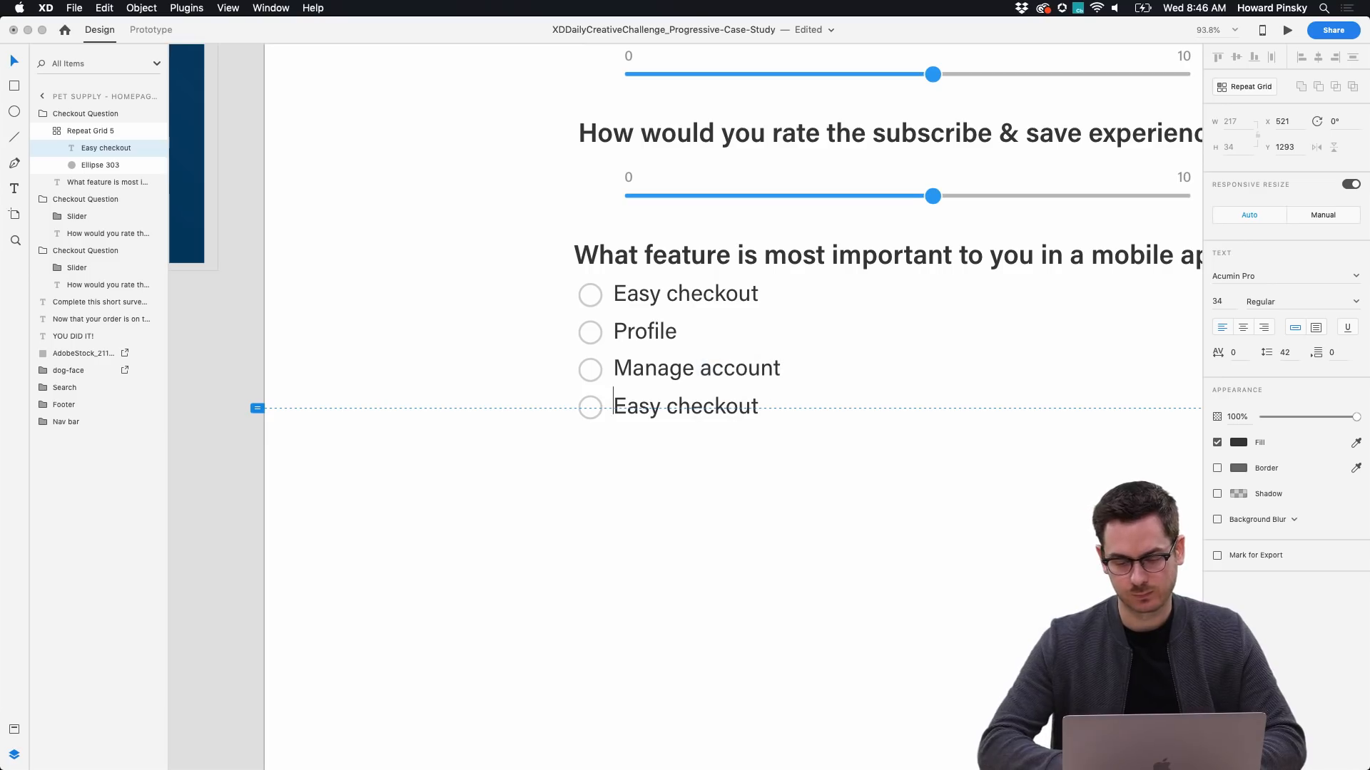
key(Escape)
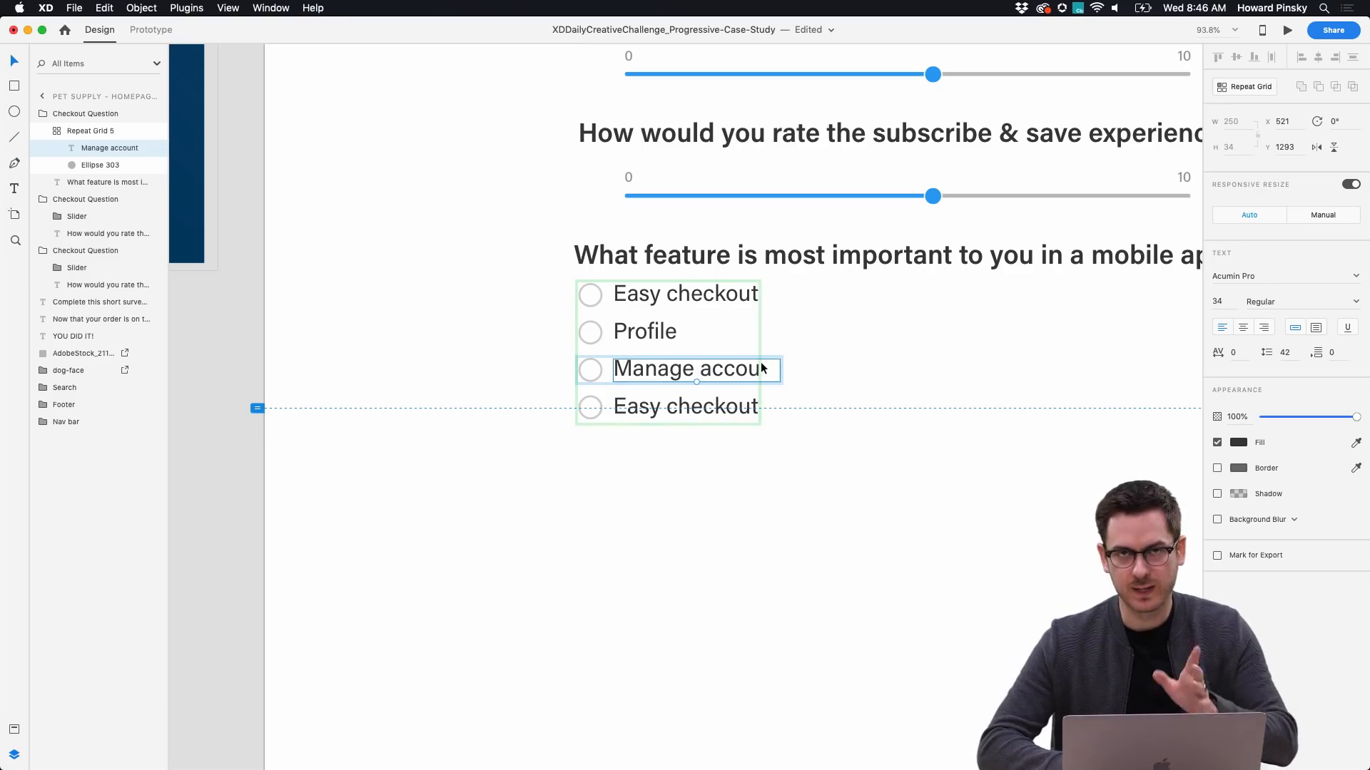
Replace the fourth option's label with "Boop to purchase".
double_click(718, 404)
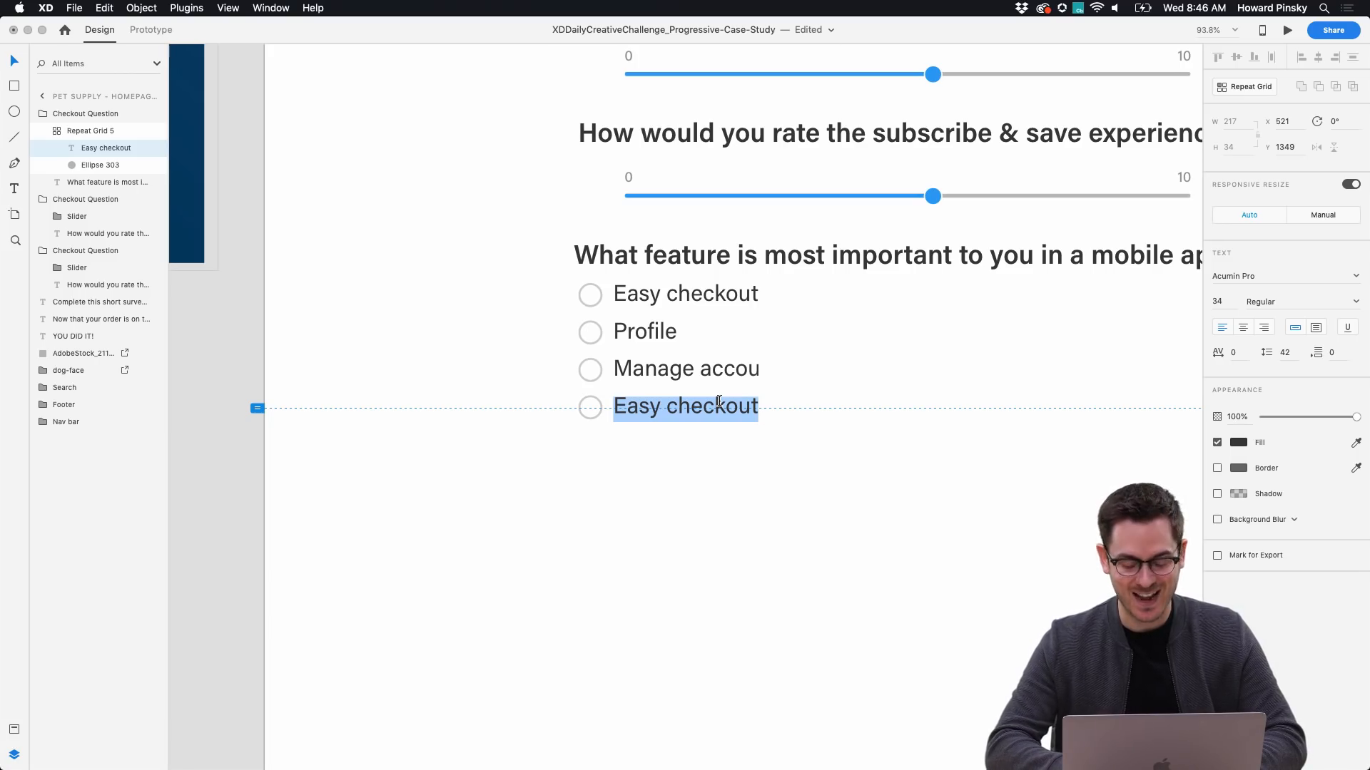
text(Boop to P)
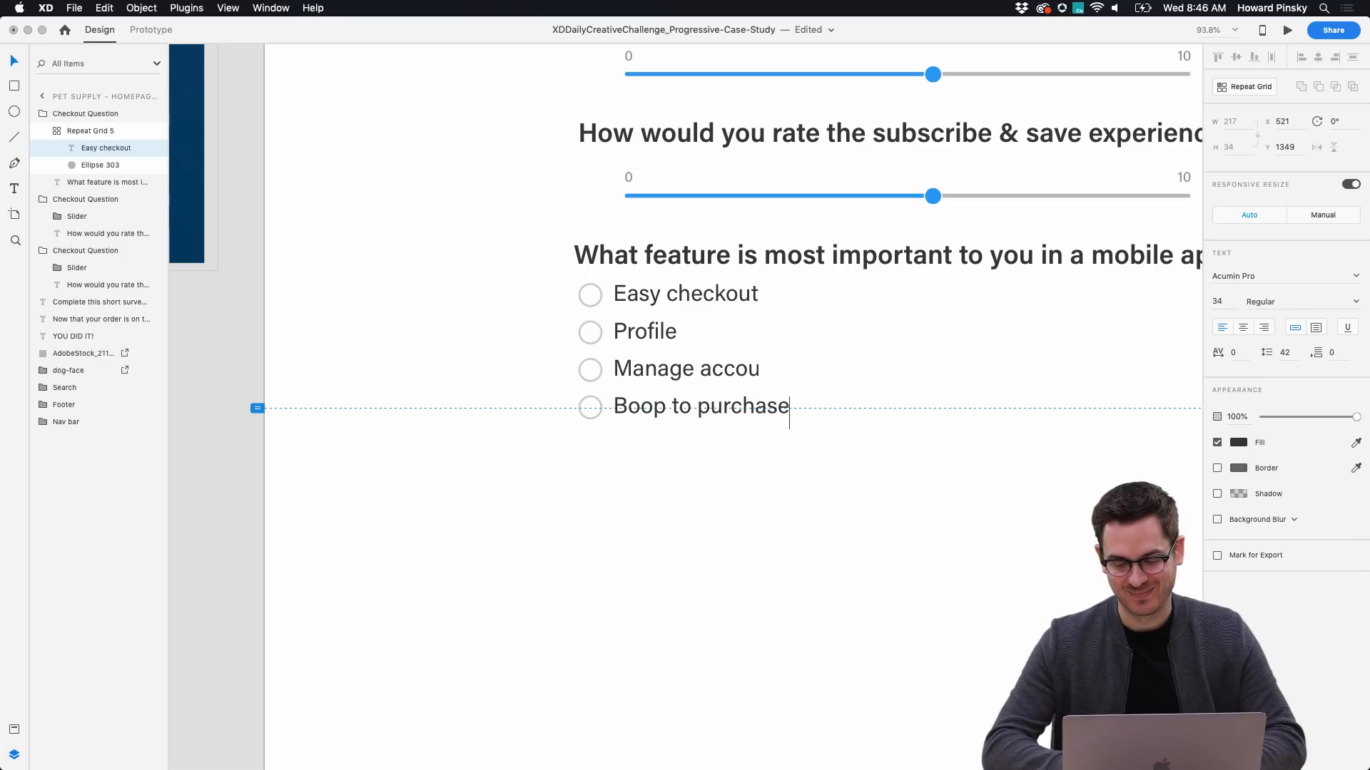
key(Escape)
click(834, 454)
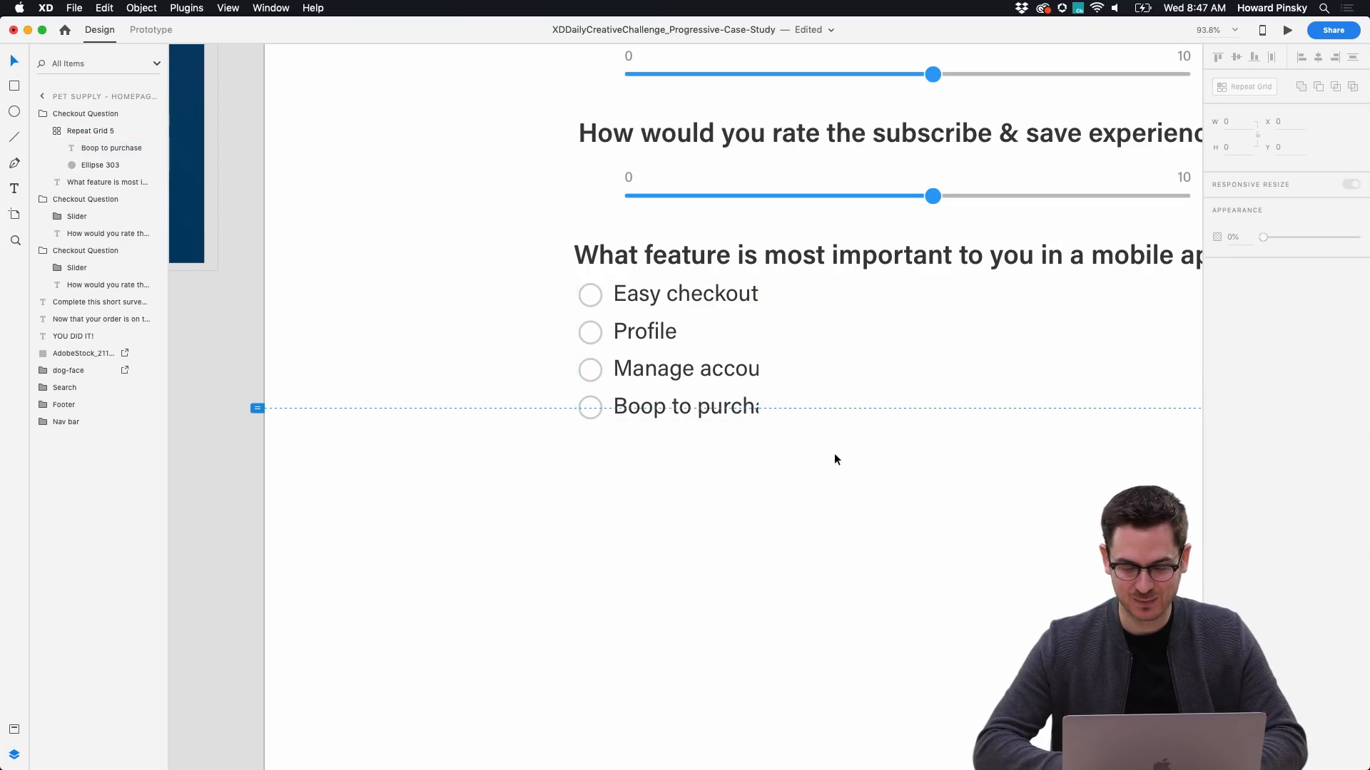
Widen the options repeat grid to about 327 px to fit the longest labels.
click(769, 359)
double_click(745, 363)
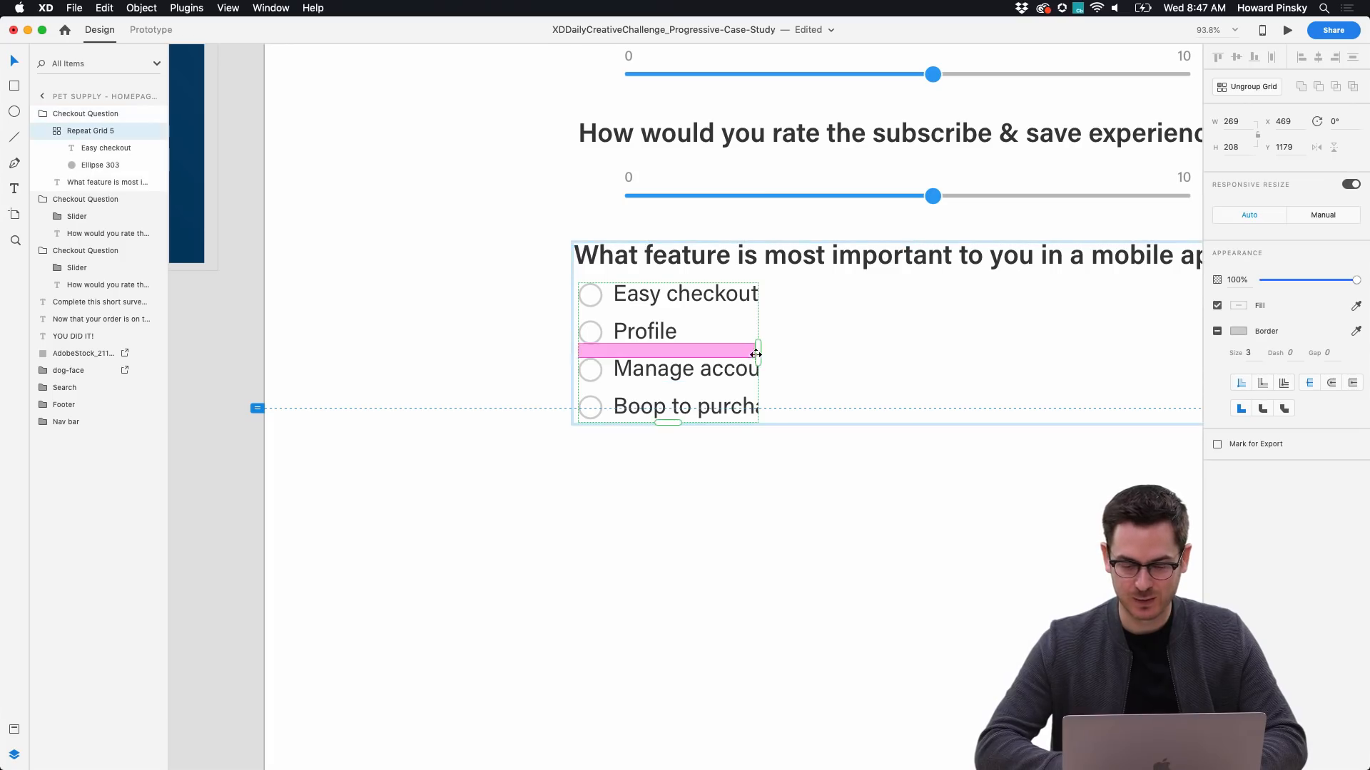
drag(755, 355, 798, 349)
click(816, 450)
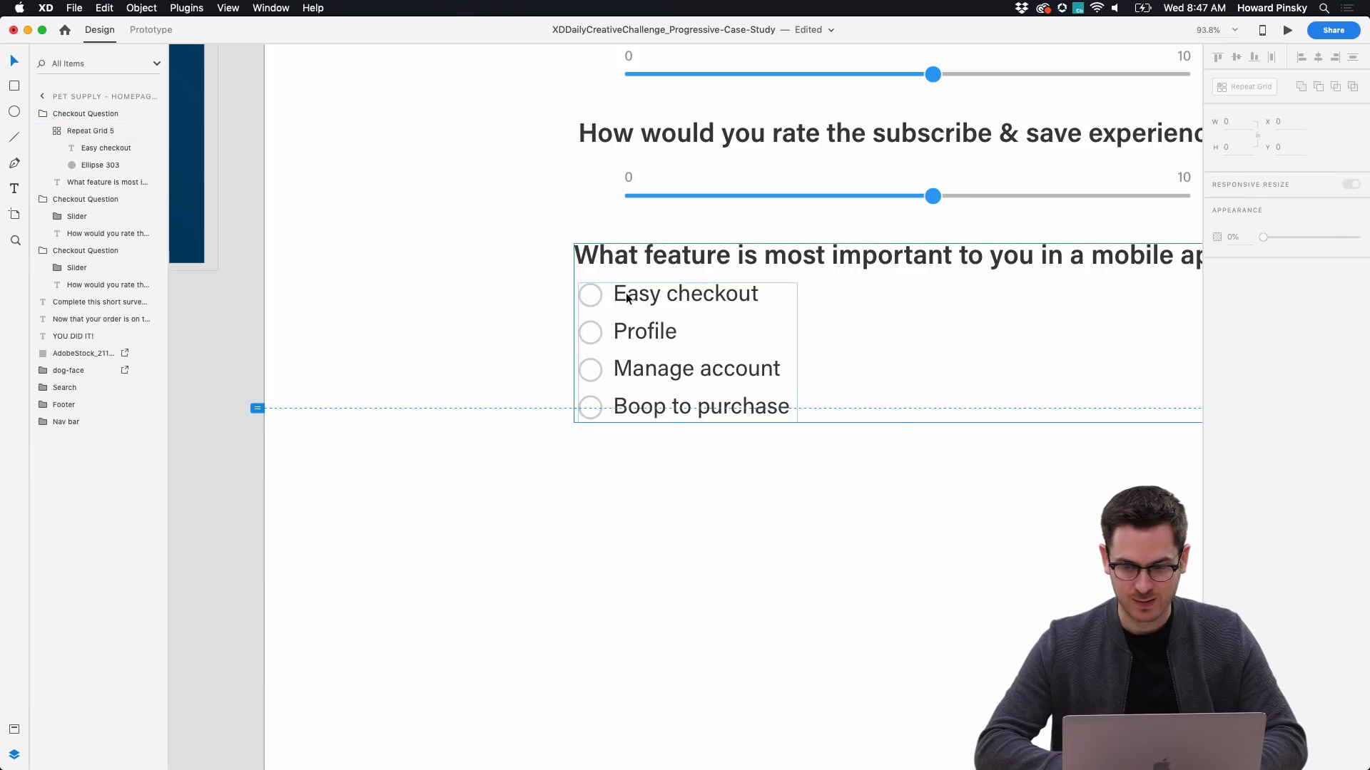
Move the options repeat grid down slightly to Y 1184 under the mobile app question.
click(628, 299)
drag(632, 299, 632, 301)
scroll(632, 300, down, 5)
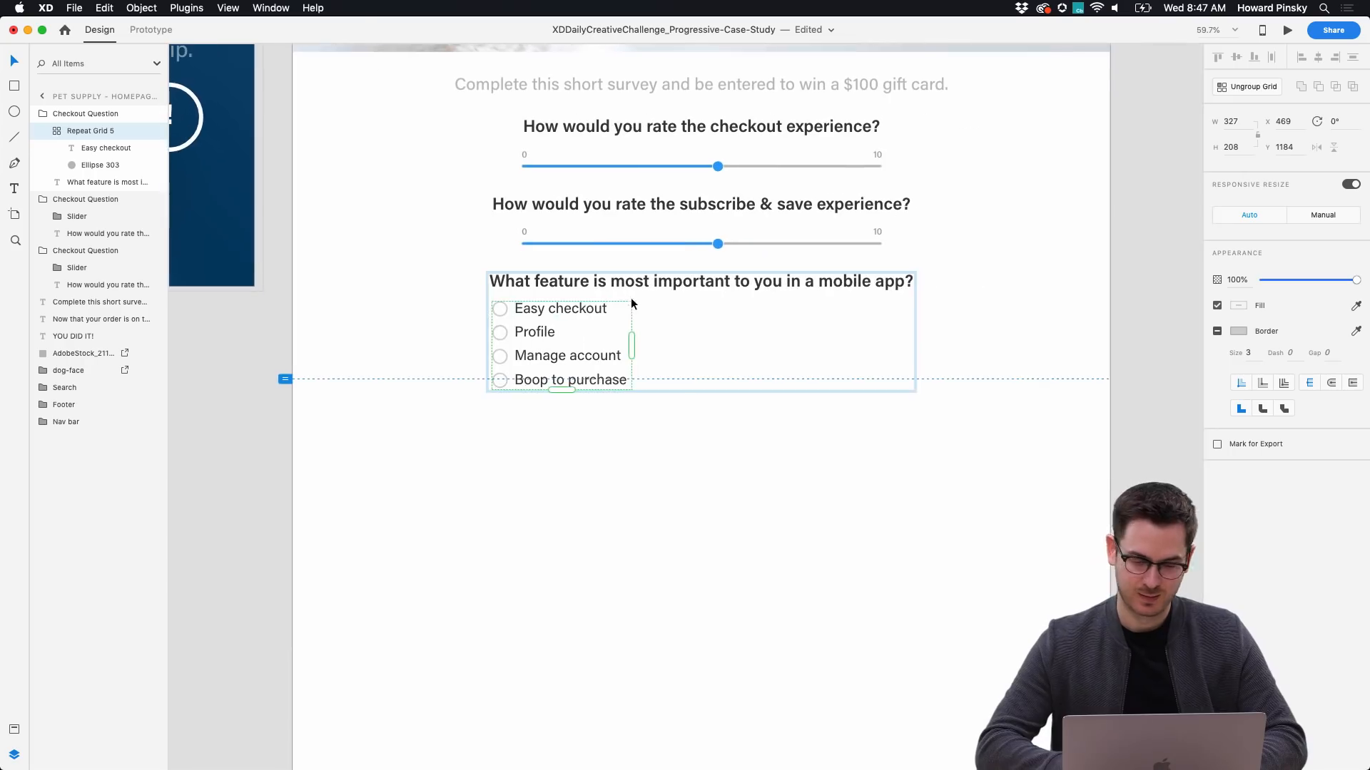
click(658, 503)
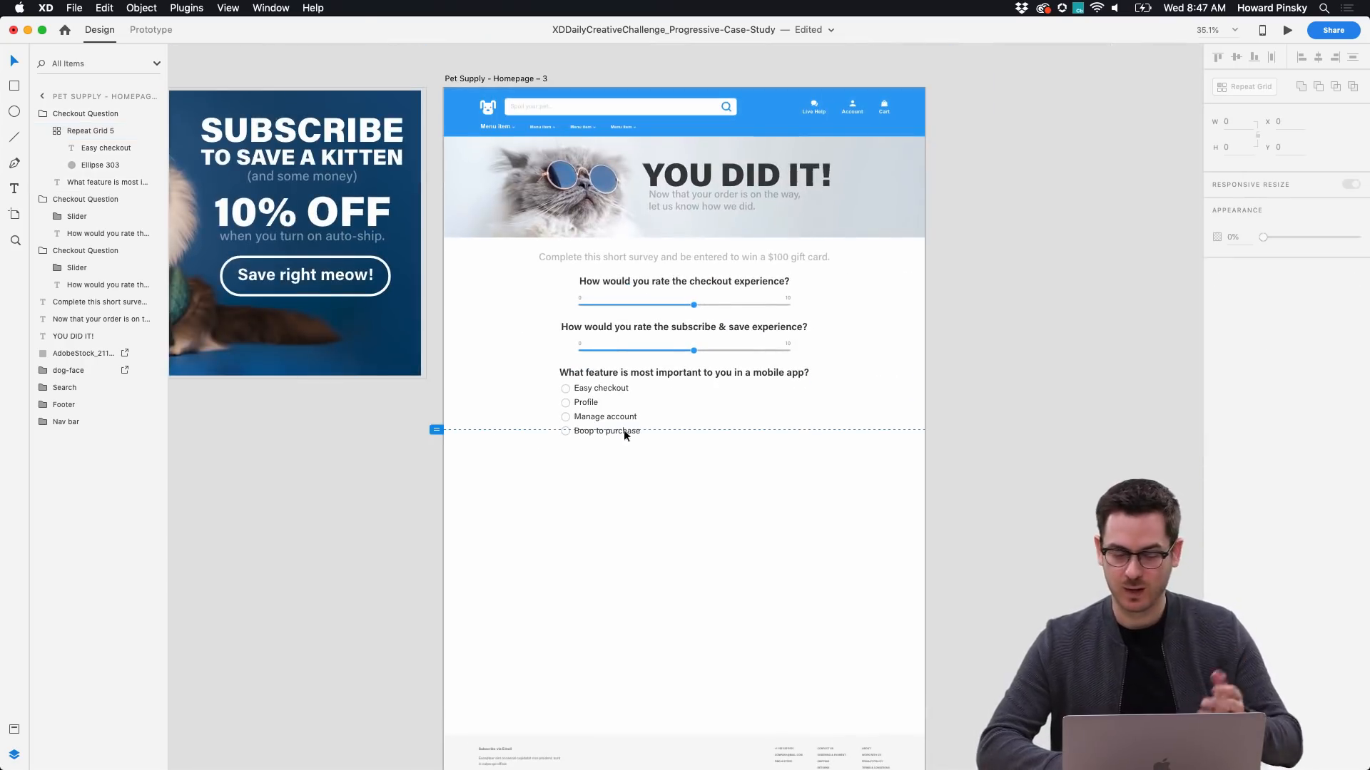
Duplicate the subscribe & save question below the radio options and change its text to "How cute our are cats?".
click(589, 390)
drag(712, 328, 714, 464)
double_click(714, 465)
double_click(714, 464)
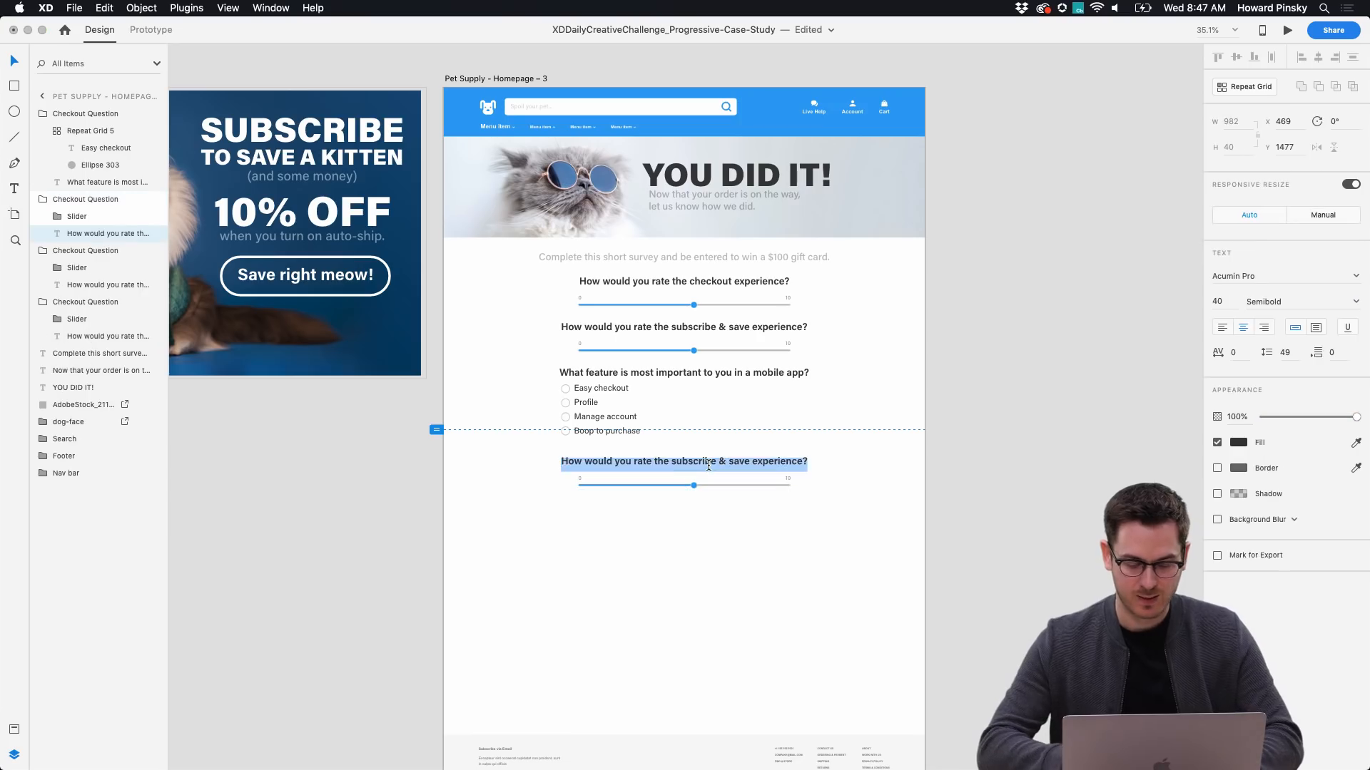
text(How cute)
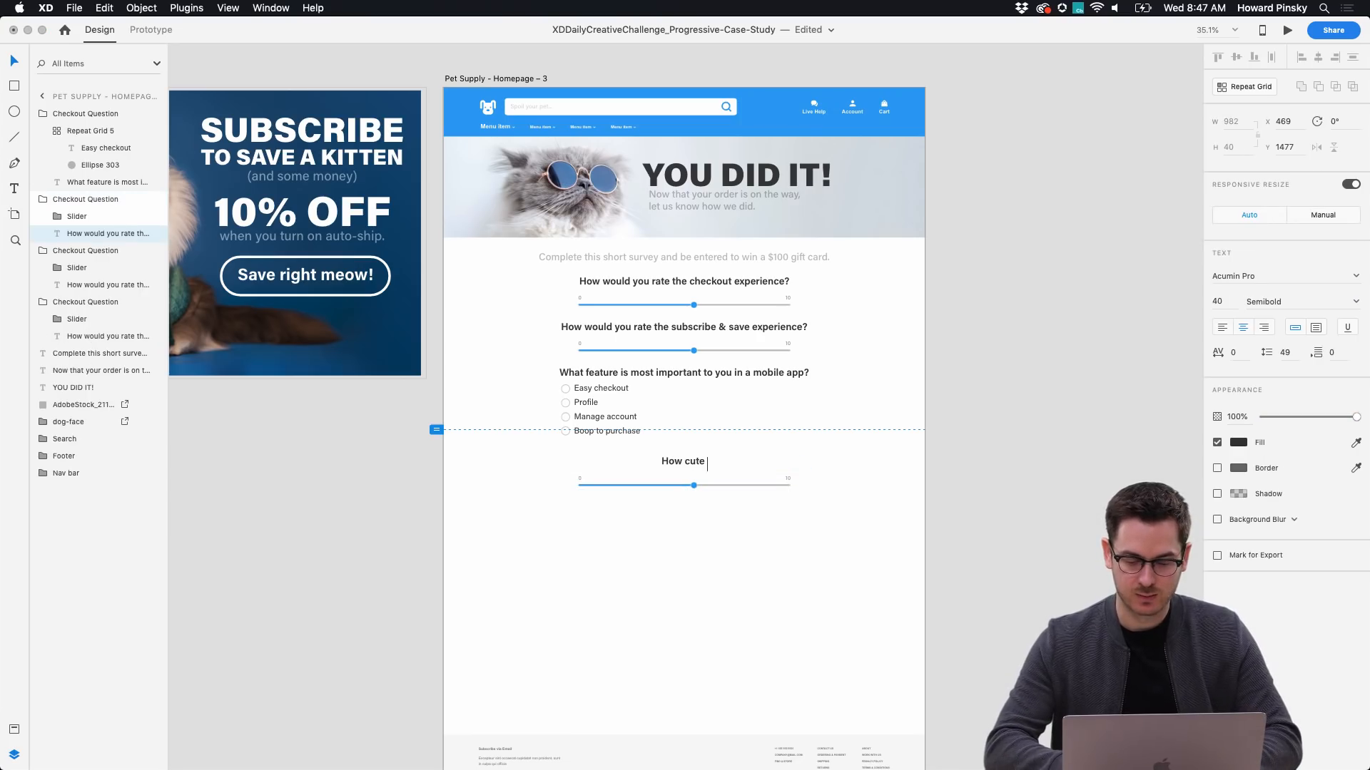
text( our )
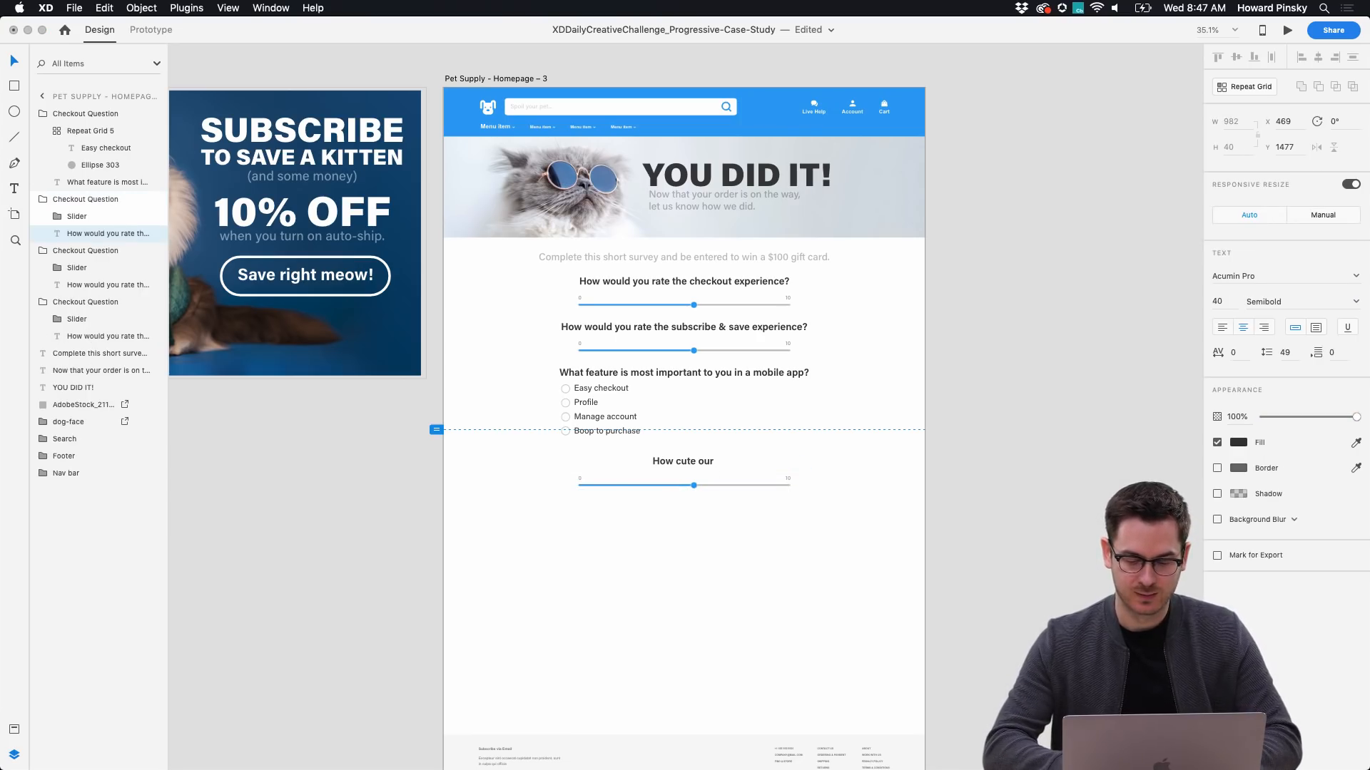
text(are c)
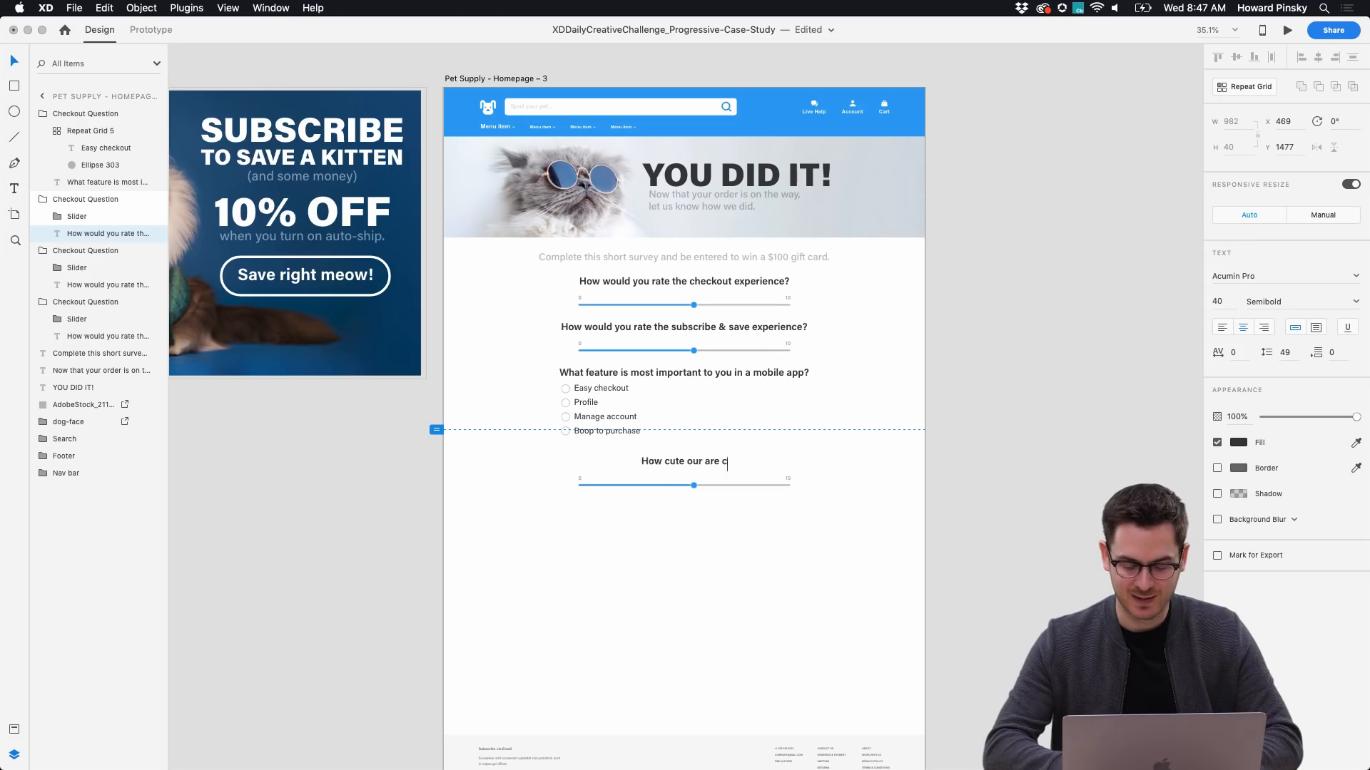
text(ats?)
key(Escape)
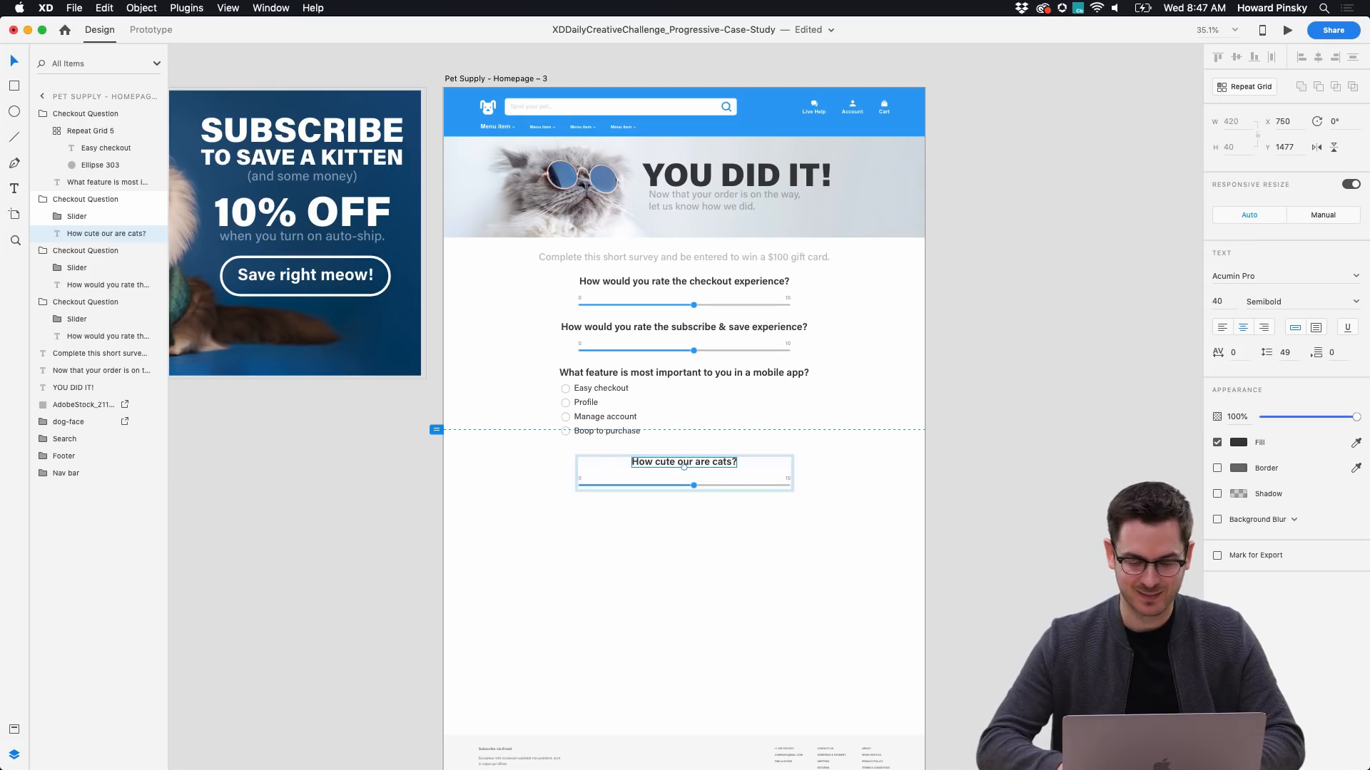
Move the cat question's slider handle to the 10 end and extend the blue line to it, 830 px wide.
scroll(748, 538, up, 5)
scroll(747, 537, left, 3)
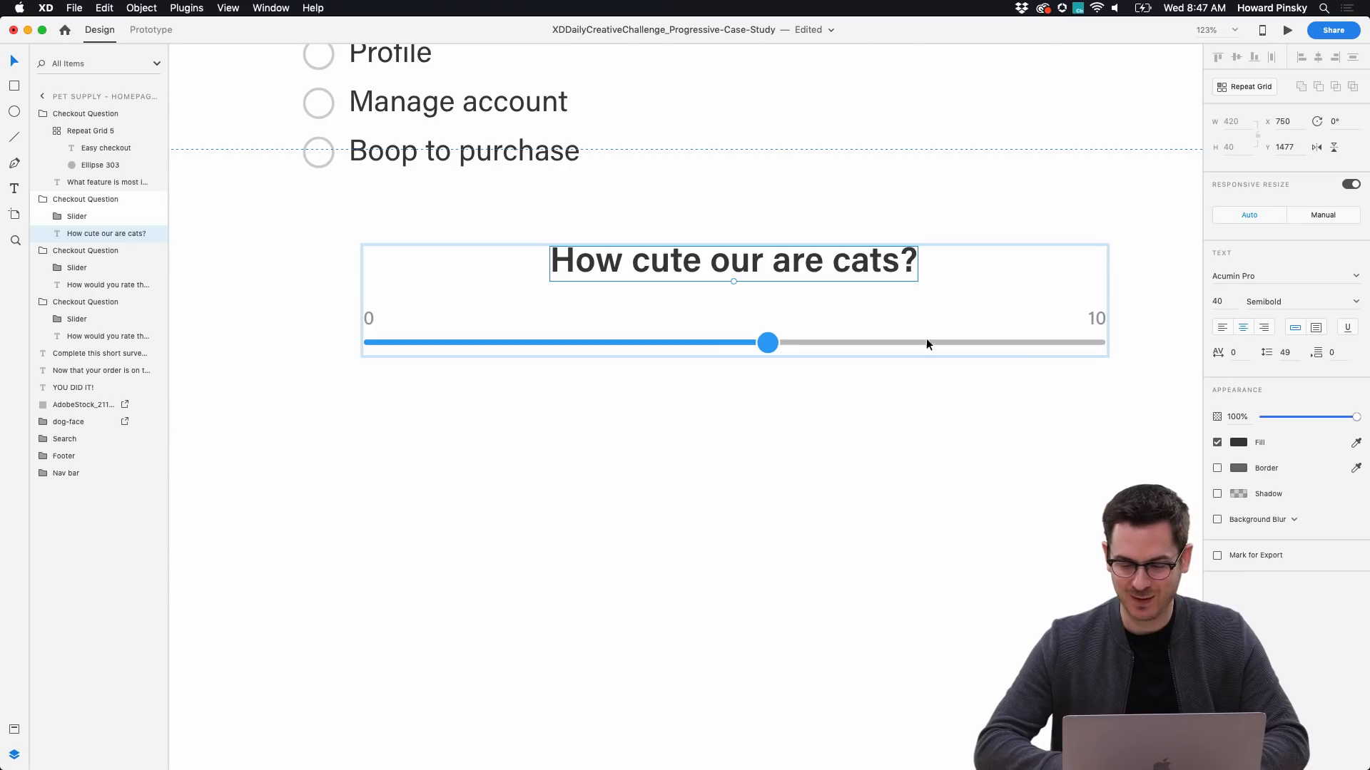
double_click(766, 342)
drag(764, 341, 1087, 345)
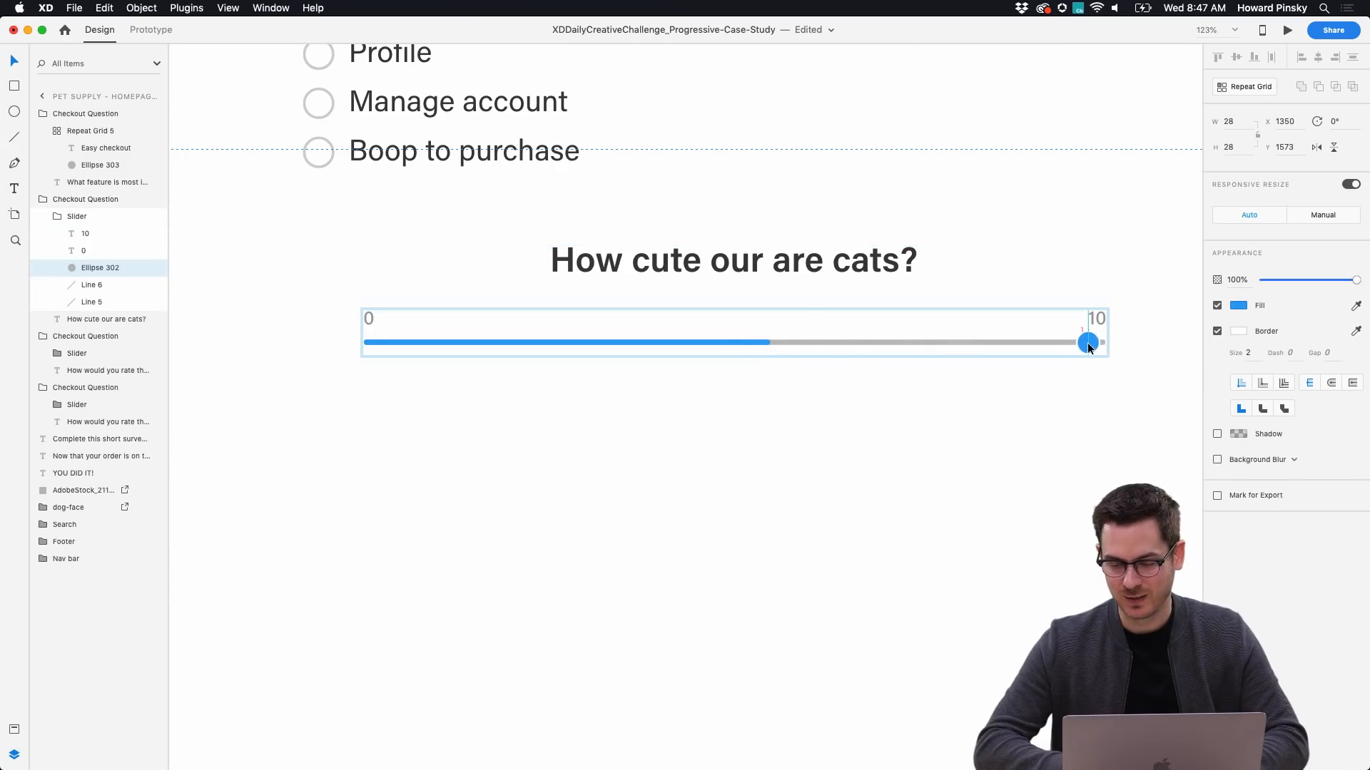
click(735, 341)
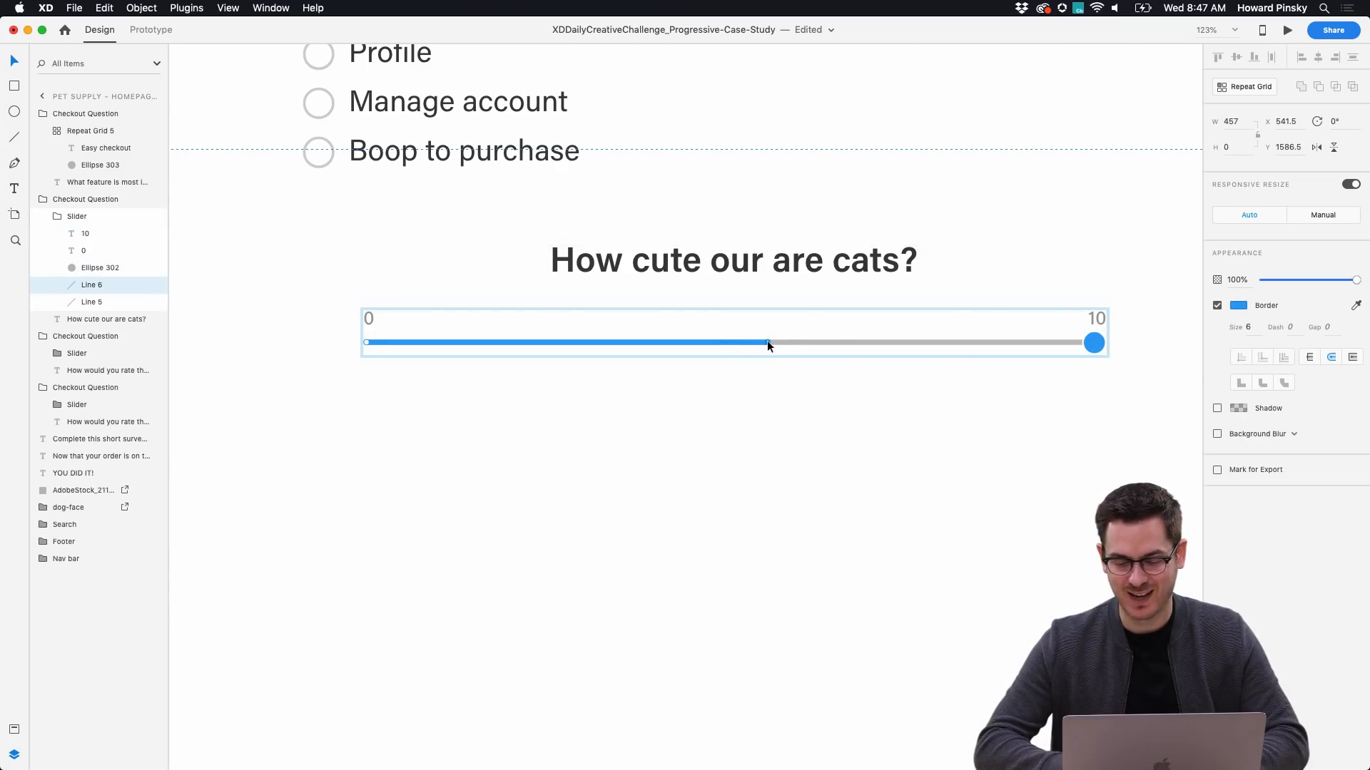
drag(768, 340, 1094, 348)
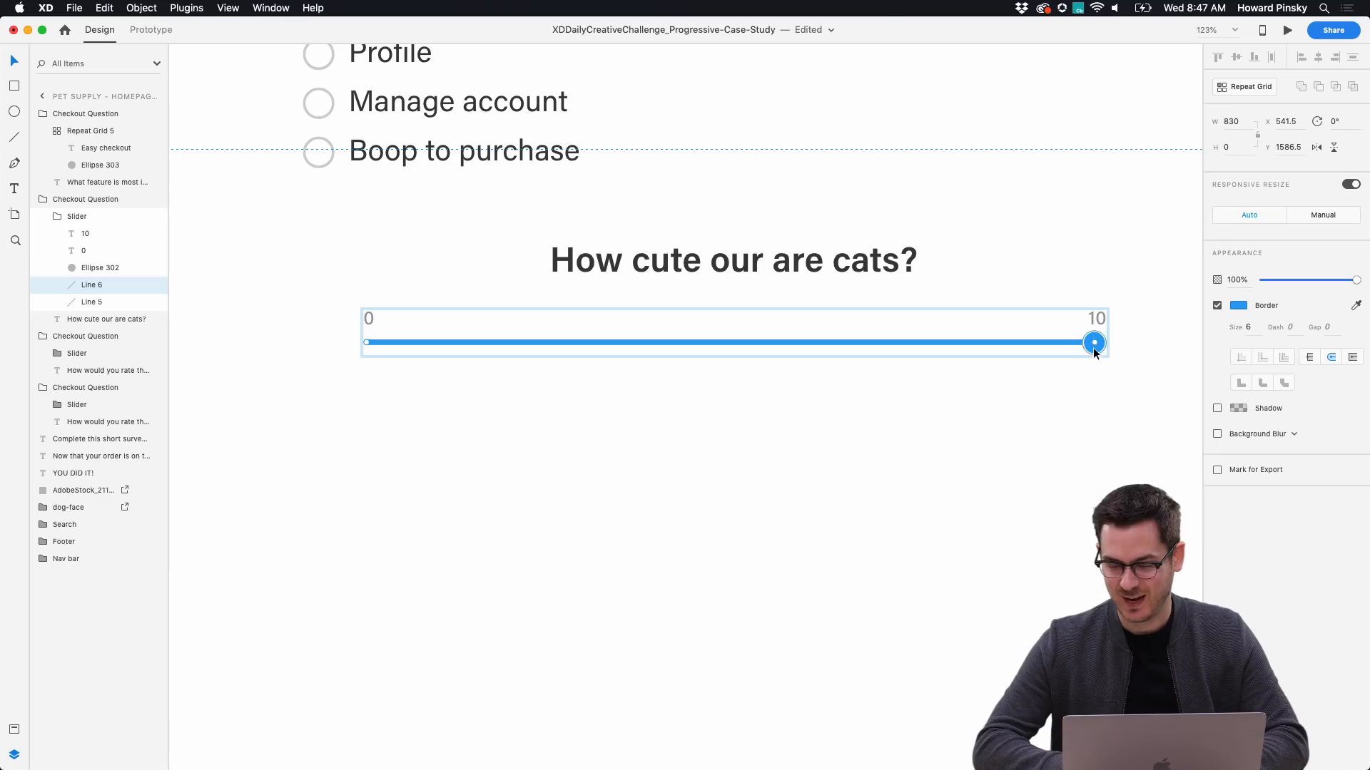
scroll(994, 408, down, 5)
click(995, 408)
Replace the second option's label "Profile" with "Scan product".
scroll(994, 408, down, 5)
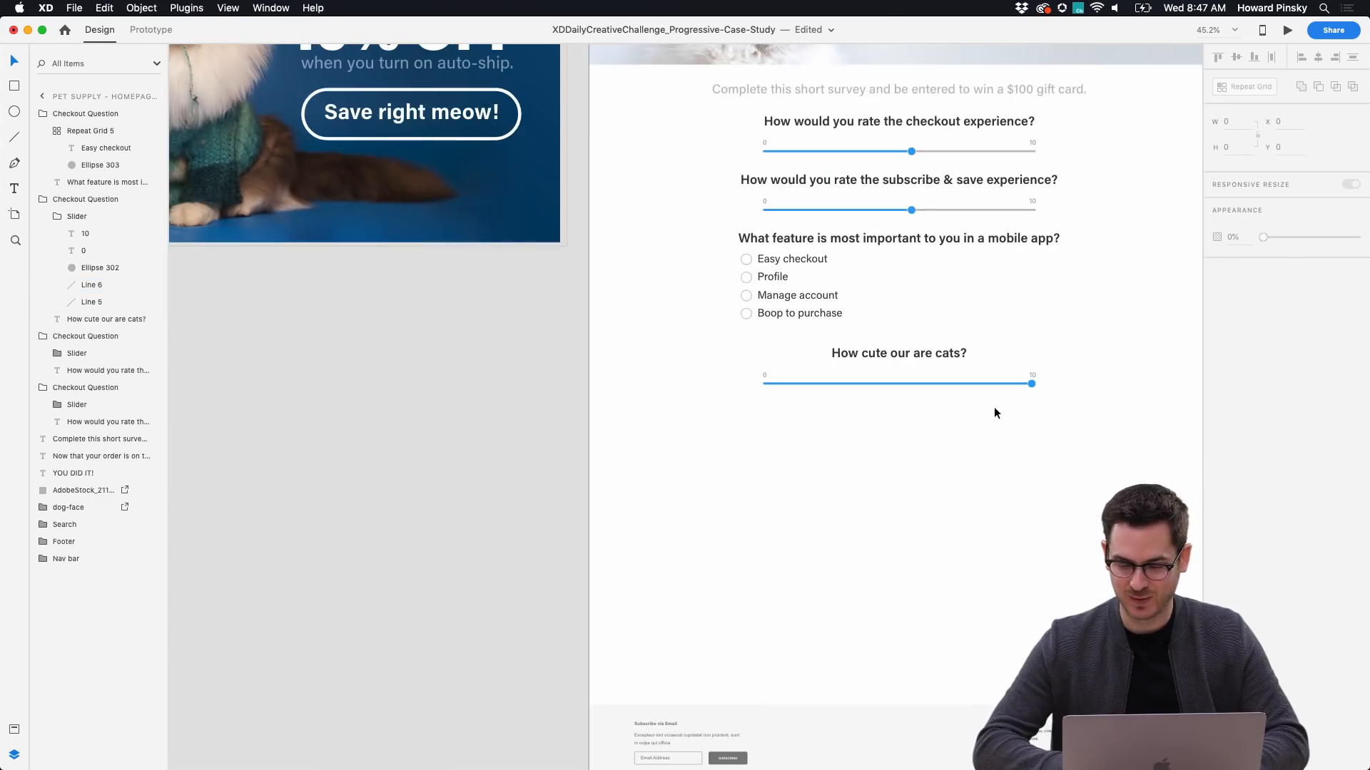
scroll(863, 286, up, 5)
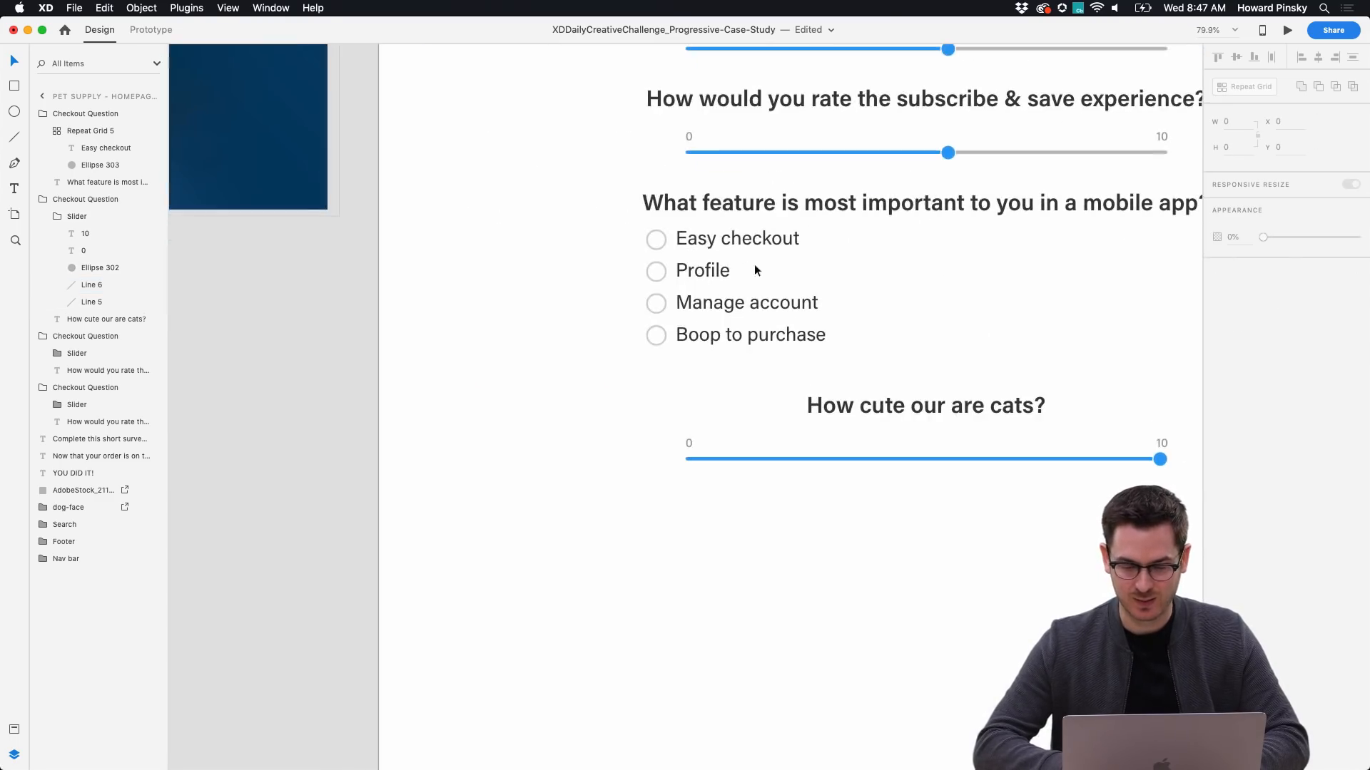
click(702, 271)
double_click(701, 271)
double_click(701, 271)
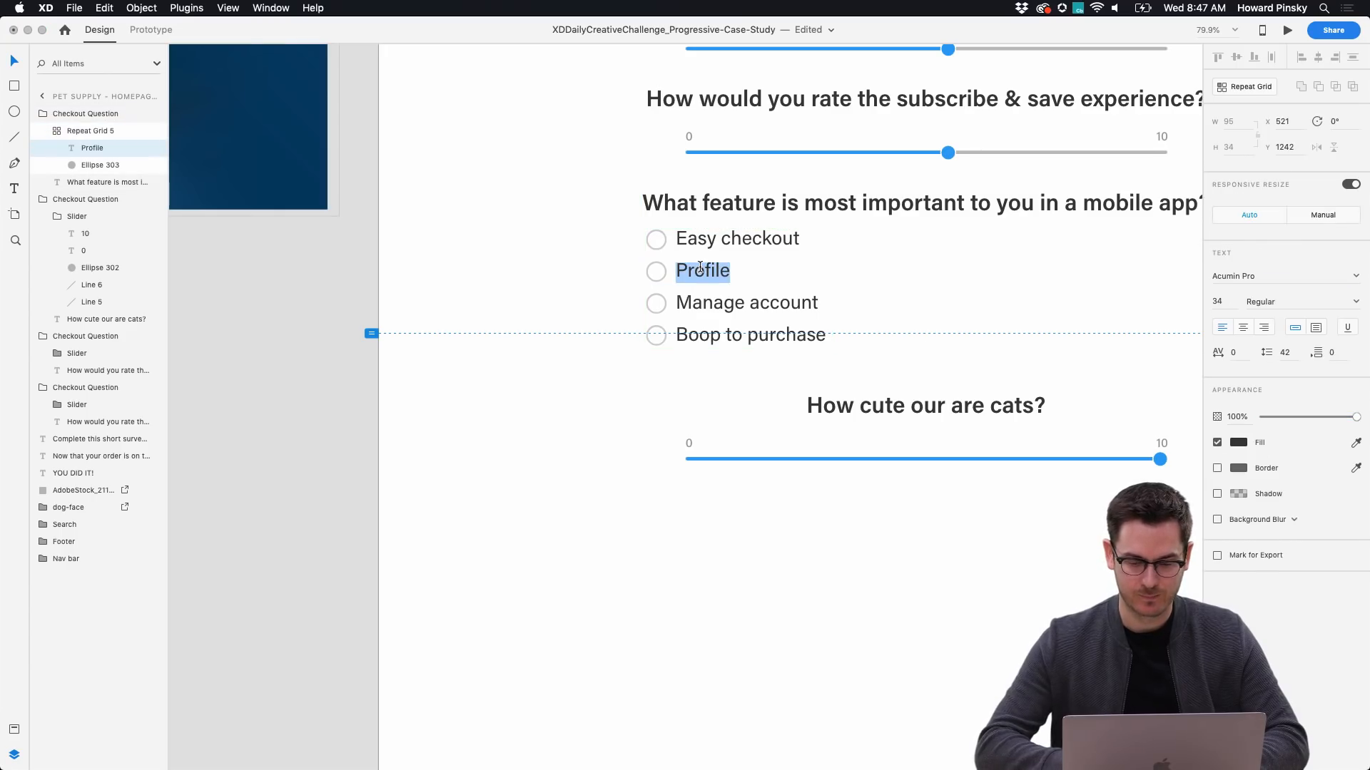
text(Scan profu)
key(BackSpace)
key(BackSpace)
text(duct)
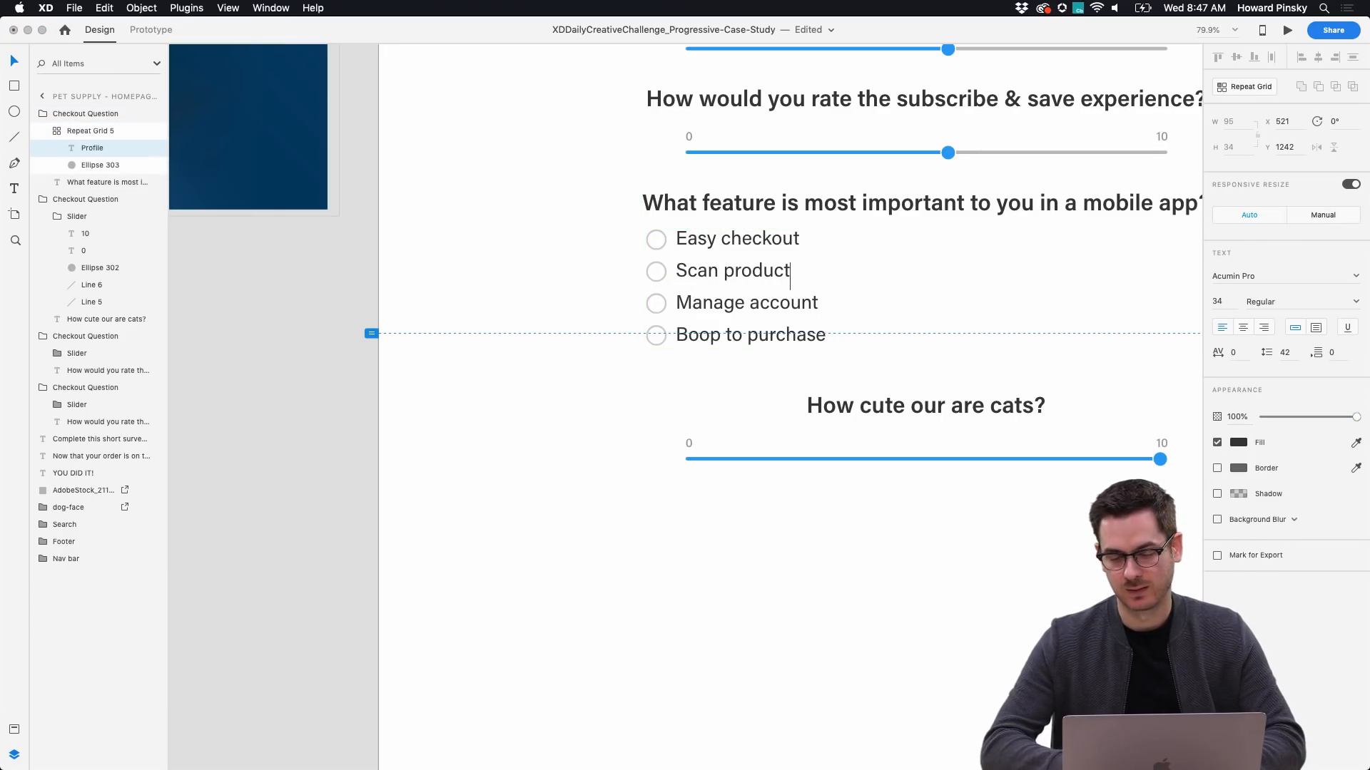
key(Escape)
Examine closely how the cat question's slider handle lines up with the 10 end of its line.
scroll(983, 475, right, 3)
scroll(982, 475, down, 1)
scroll(1053, 438, up, 5)
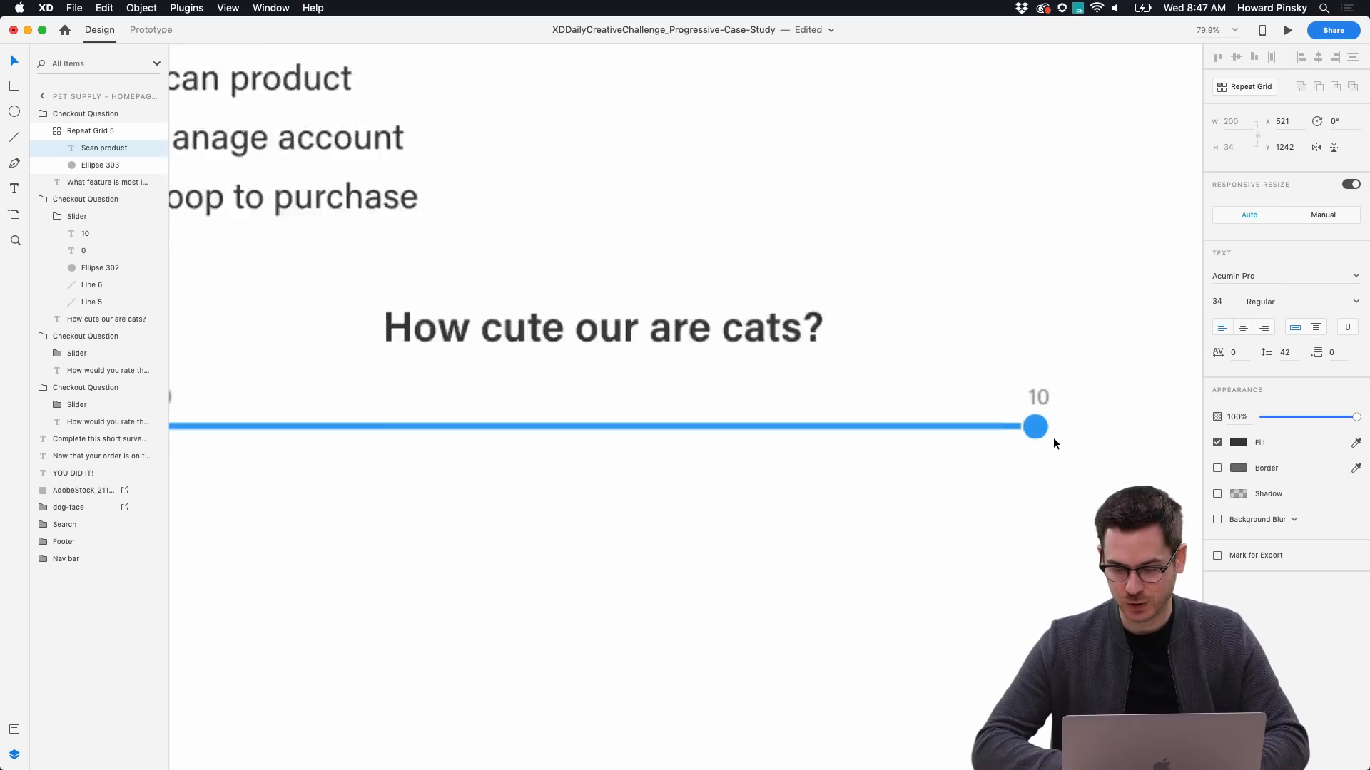
click(1028, 418)
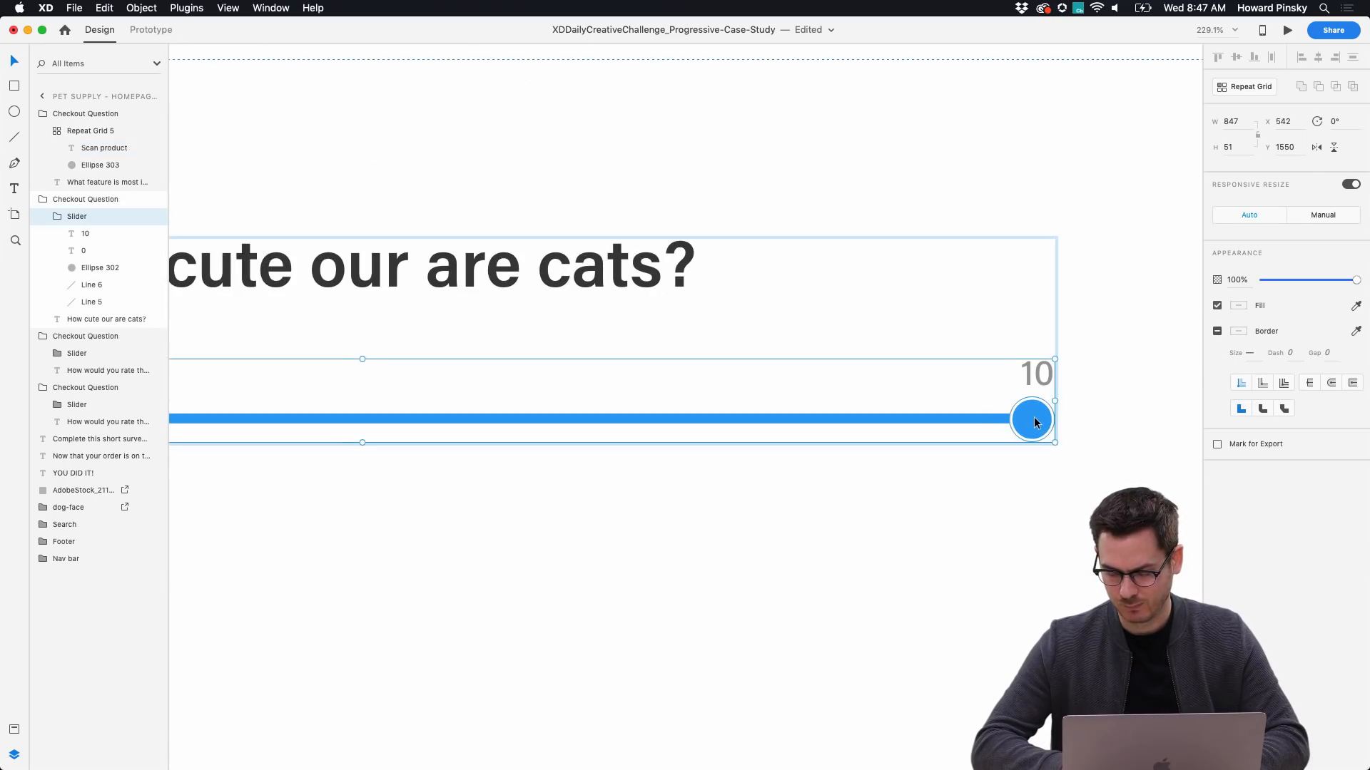
double_click(1032, 420)
scroll(1030, 423, down, 8)
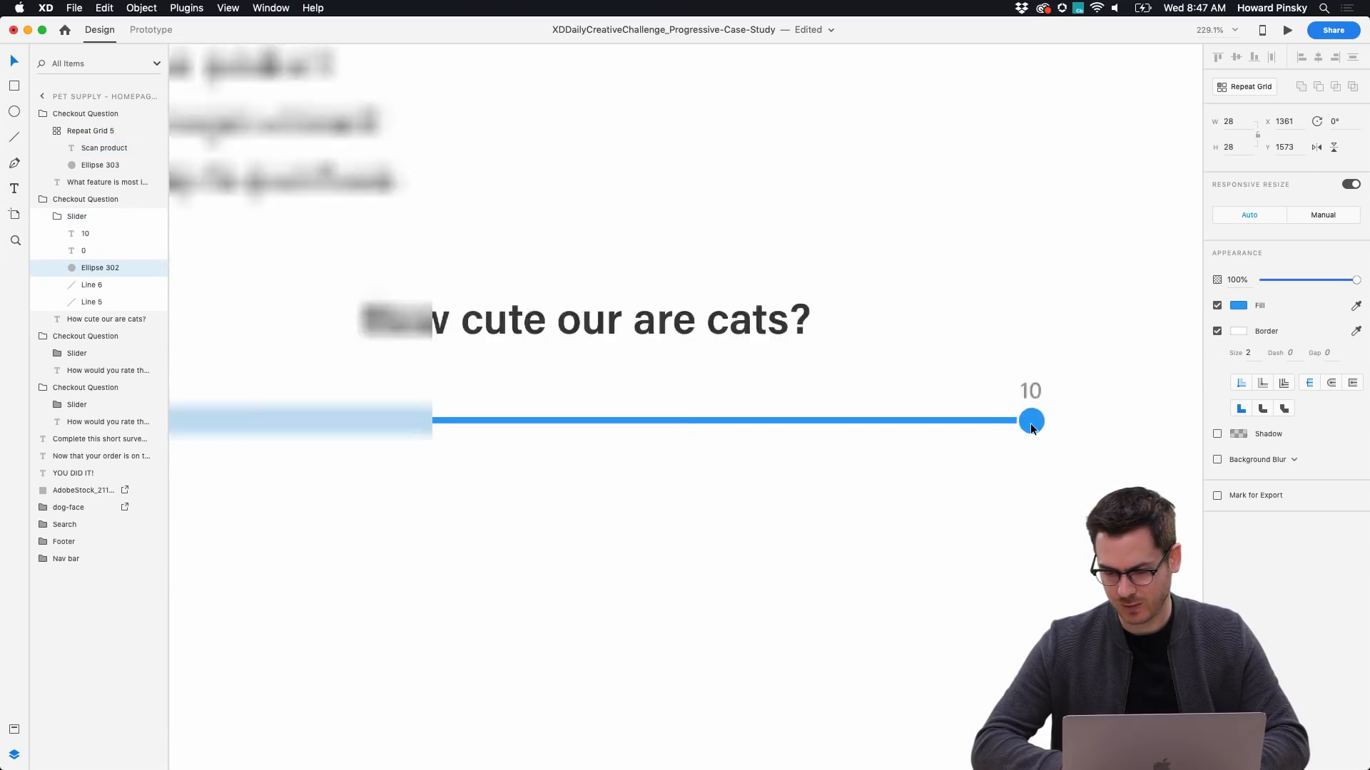
click(1016, 489)
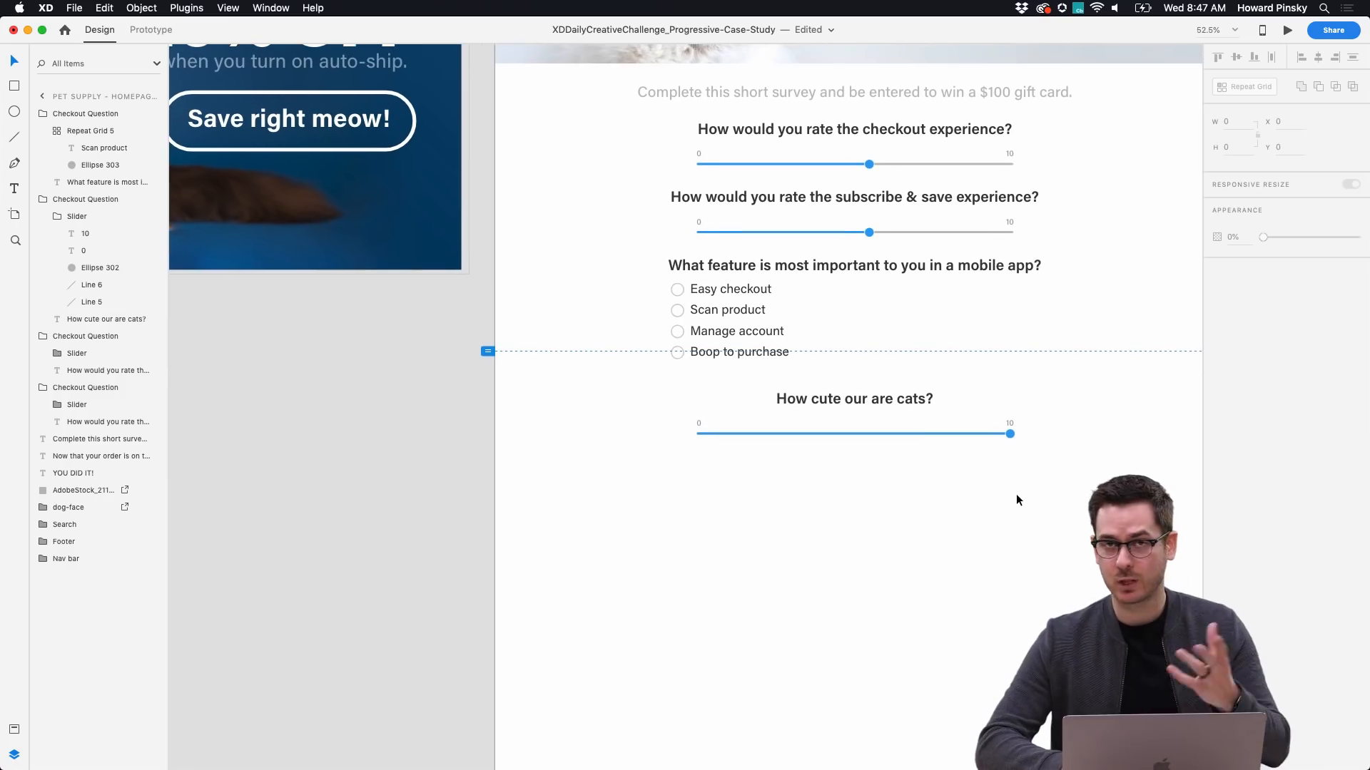
Turn the Complete Purchase text and its blue rectangle on the shopping cart artboard into a symbol named "Button".
scroll(1016, 495, down, 2)
scroll(1016, 495, left, 7)
scroll(1015, 495, down, 3)
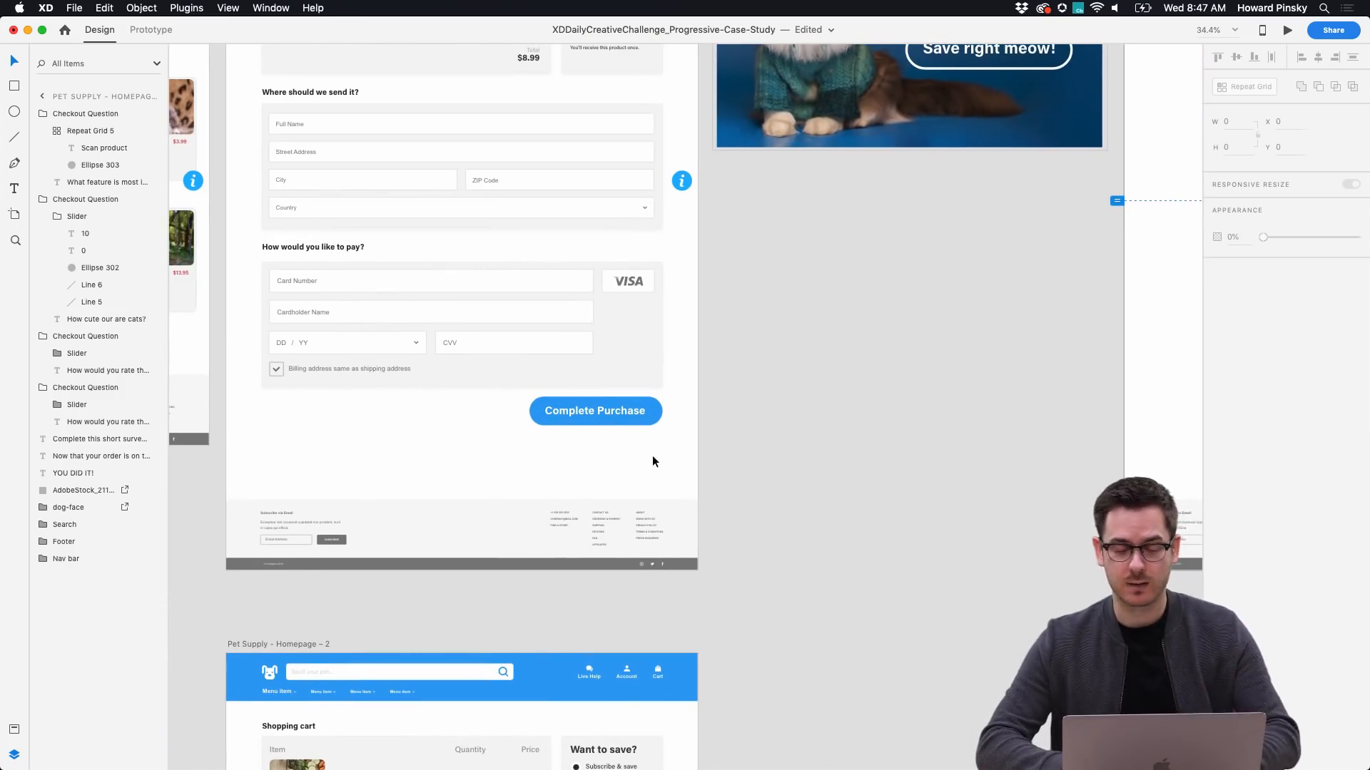
drag(652, 455, 529, 404)
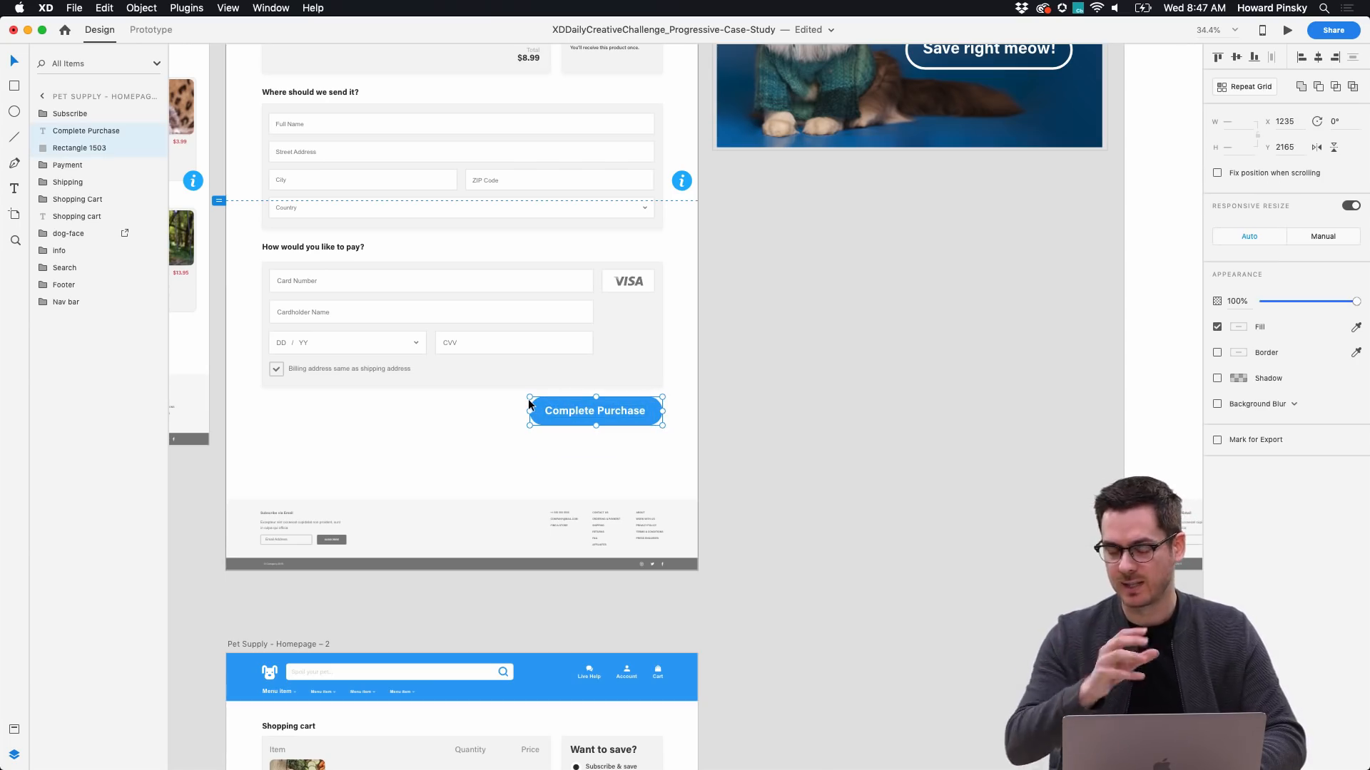
key(super+k)
key(super+shift+y)
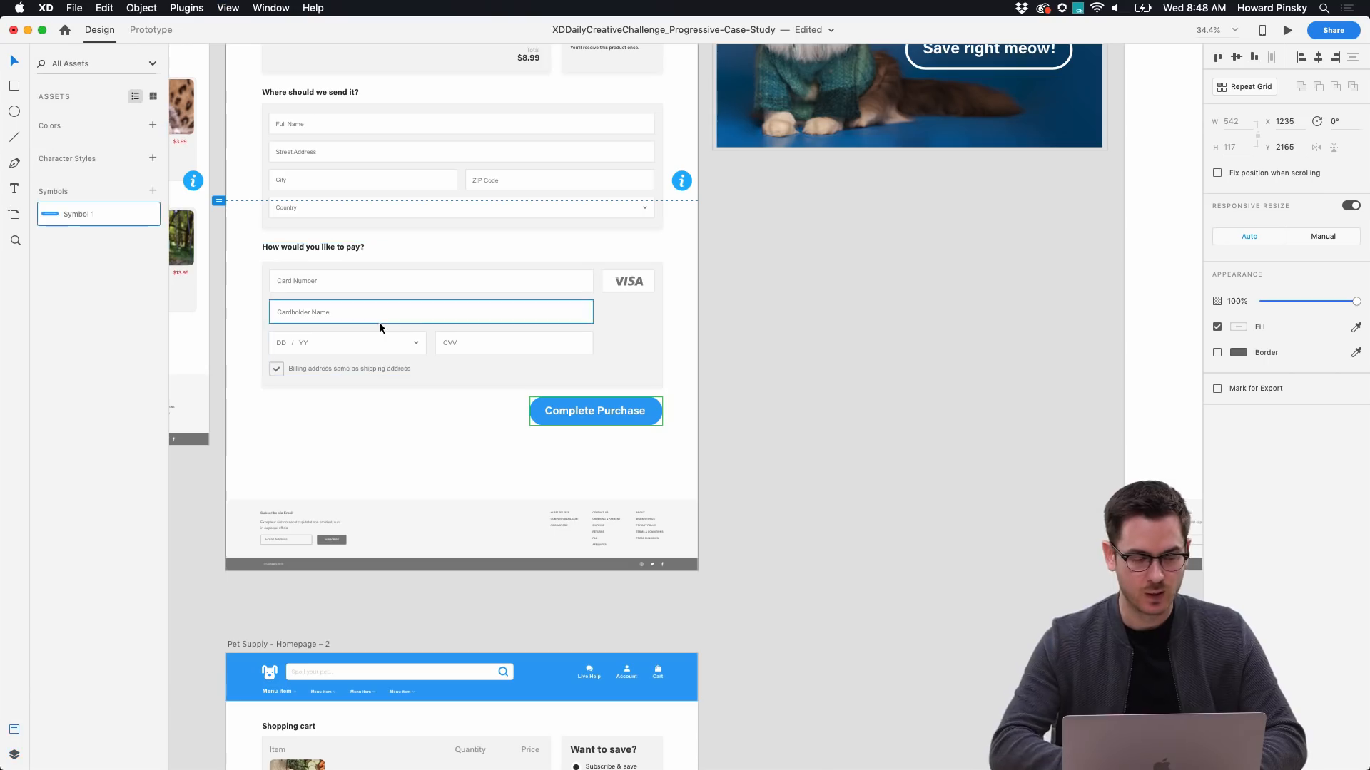
double_click(78, 215)
text(Bu)
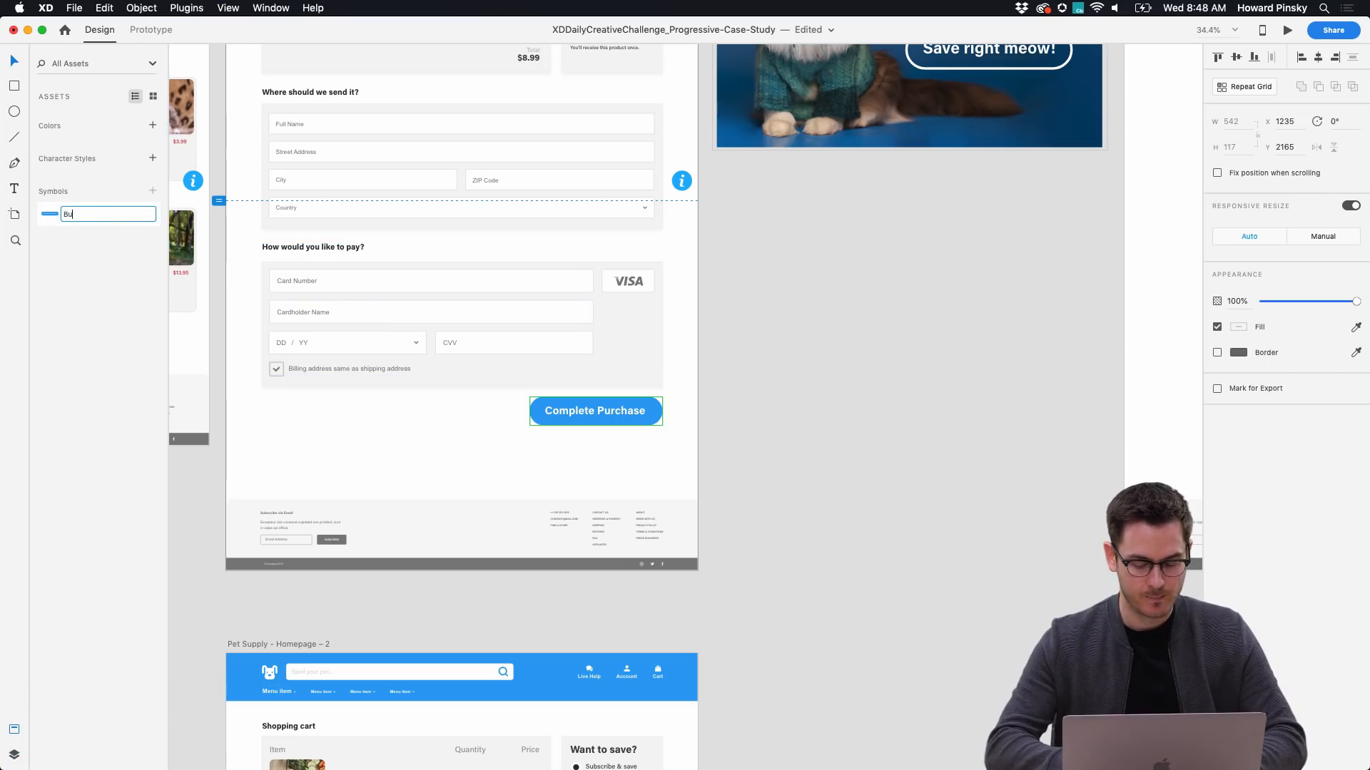
text(tton)
key(Return)
Place an instance of the Button symbol centred below the cat question's slider and change its text to "Submit survey!".
scroll(840, 300, right, 10)
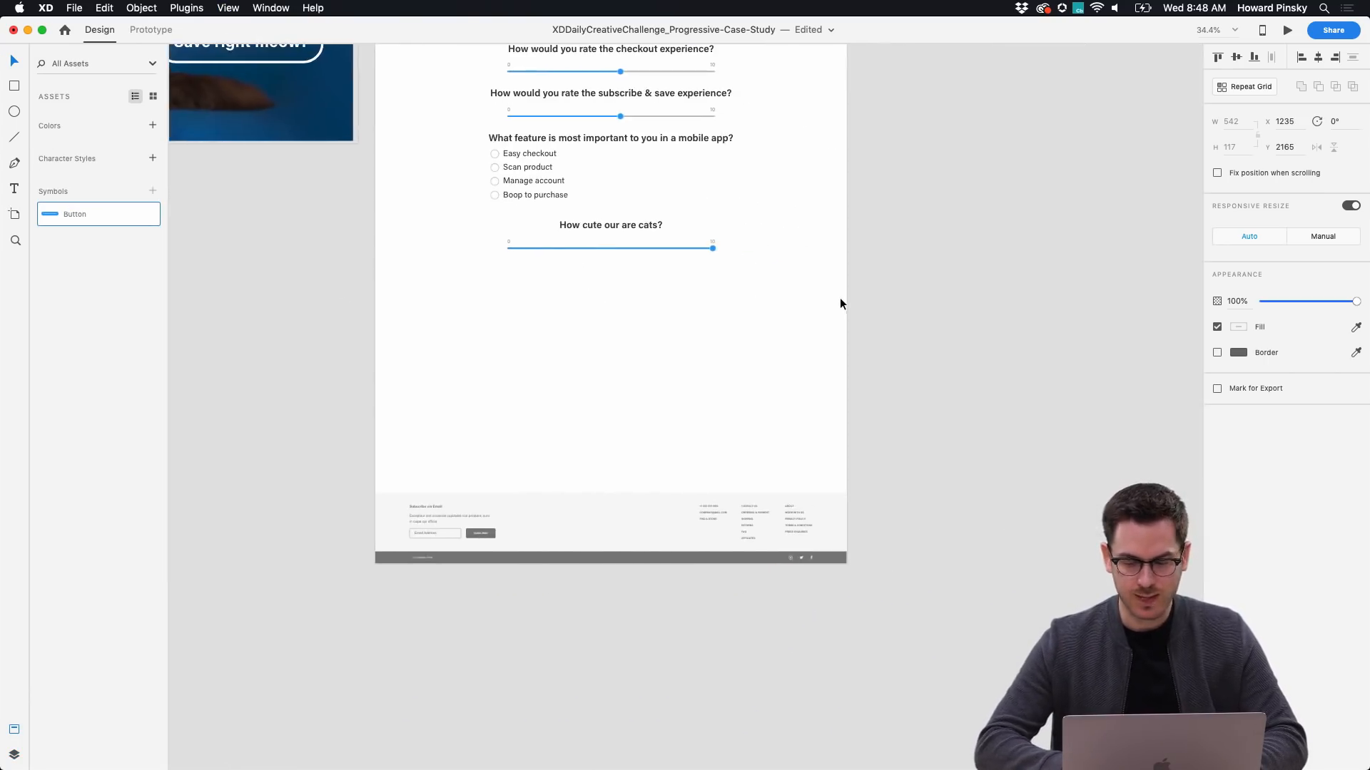
drag(59, 220, 619, 293)
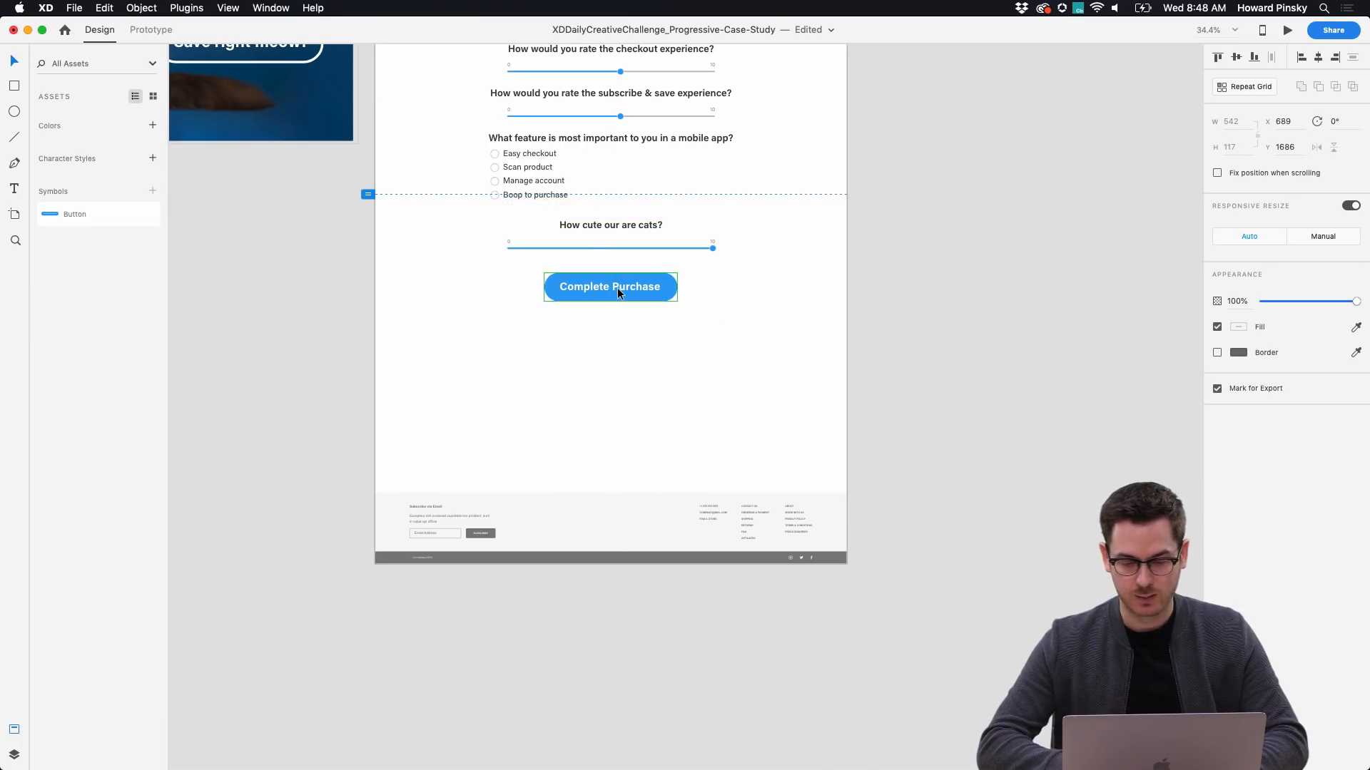
double_click(618, 288)
double_click(618, 288)
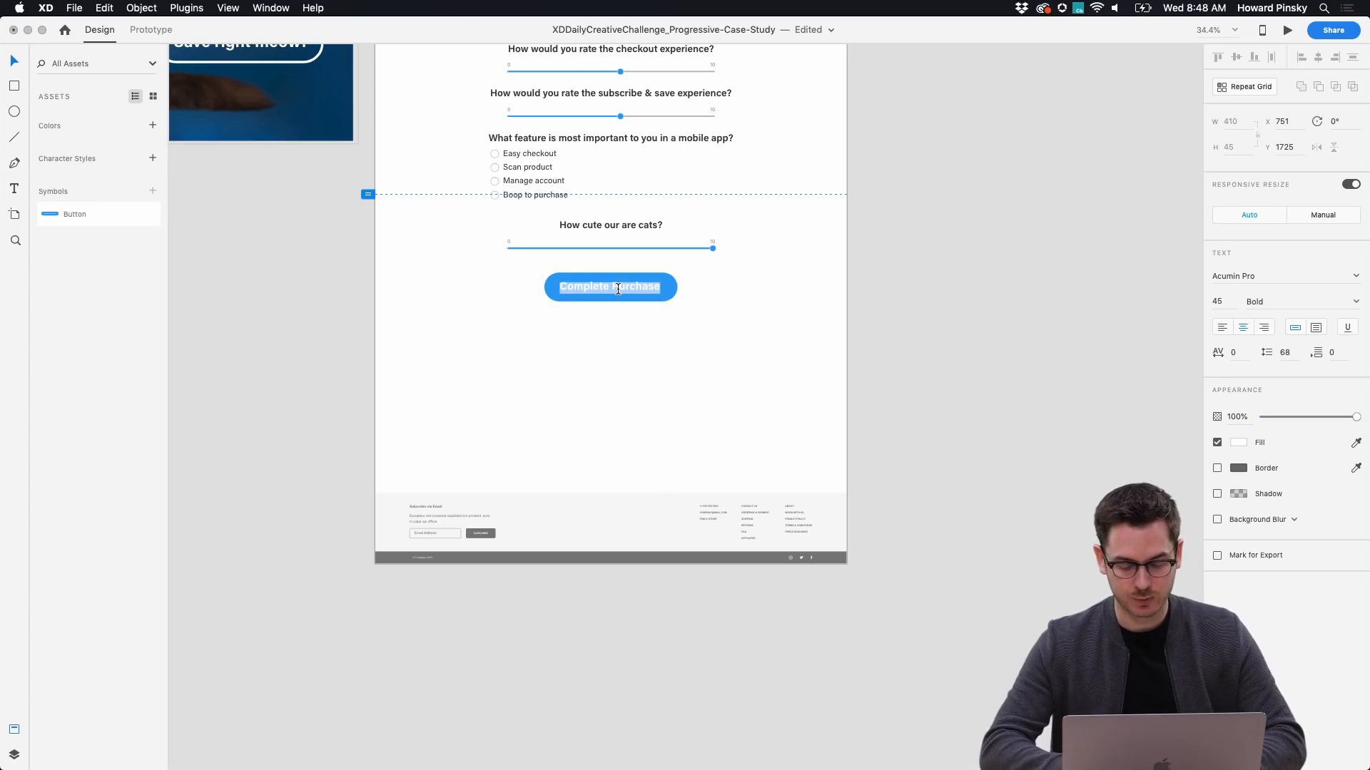
text(Submi)
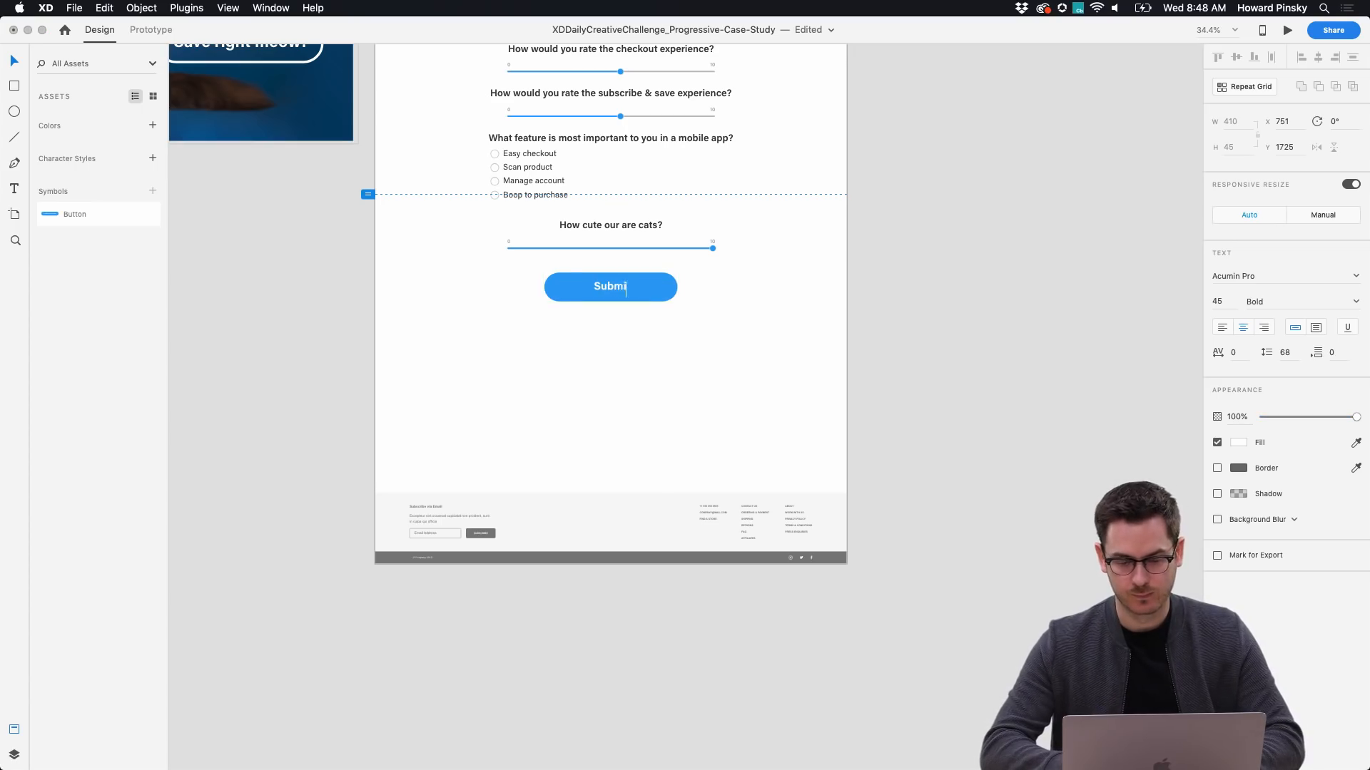
text(t survey!)
key(Escape)
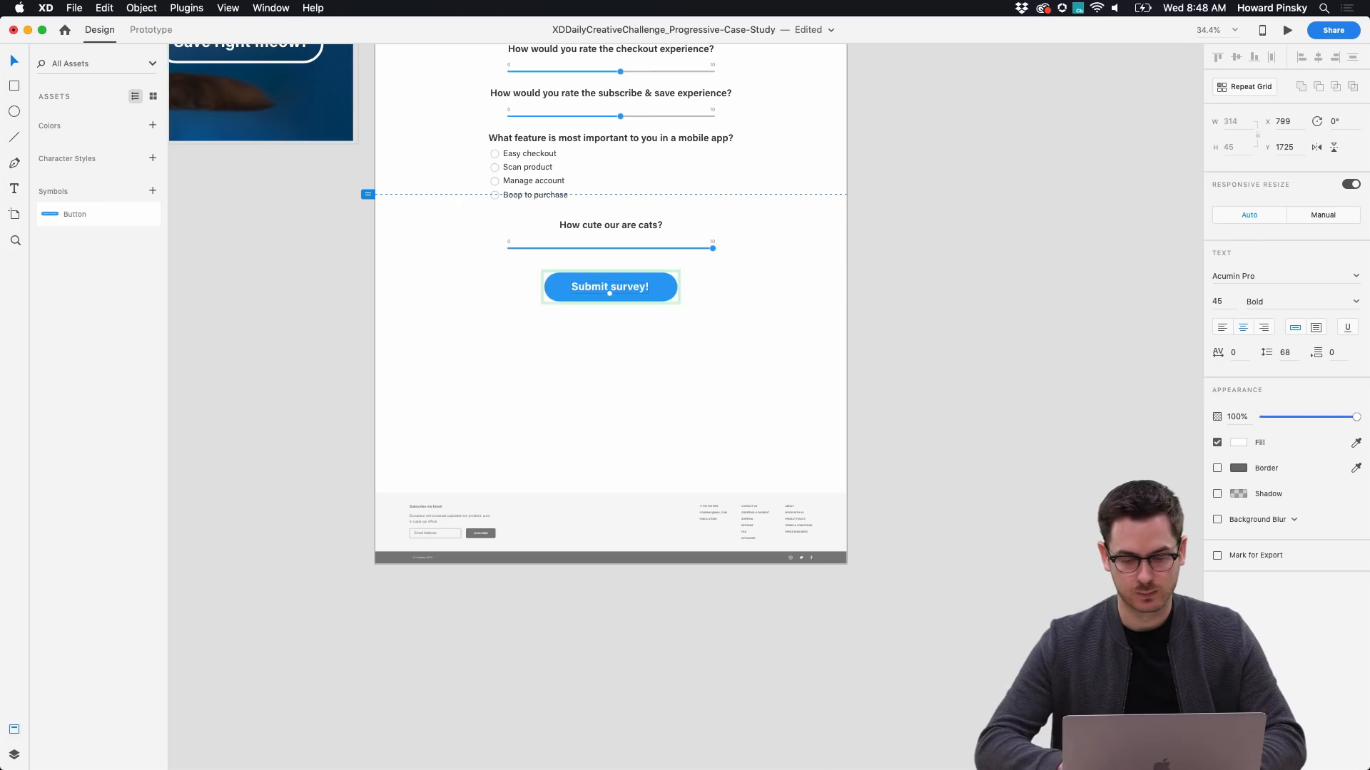
click(718, 311)
Try squaring off the rounded corners of the Complete Purchase symbol, compare the Submit survey! instance, and undo the corner change.
scroll(581, 306, up, 3)
scroll(581, 305, left, 3)
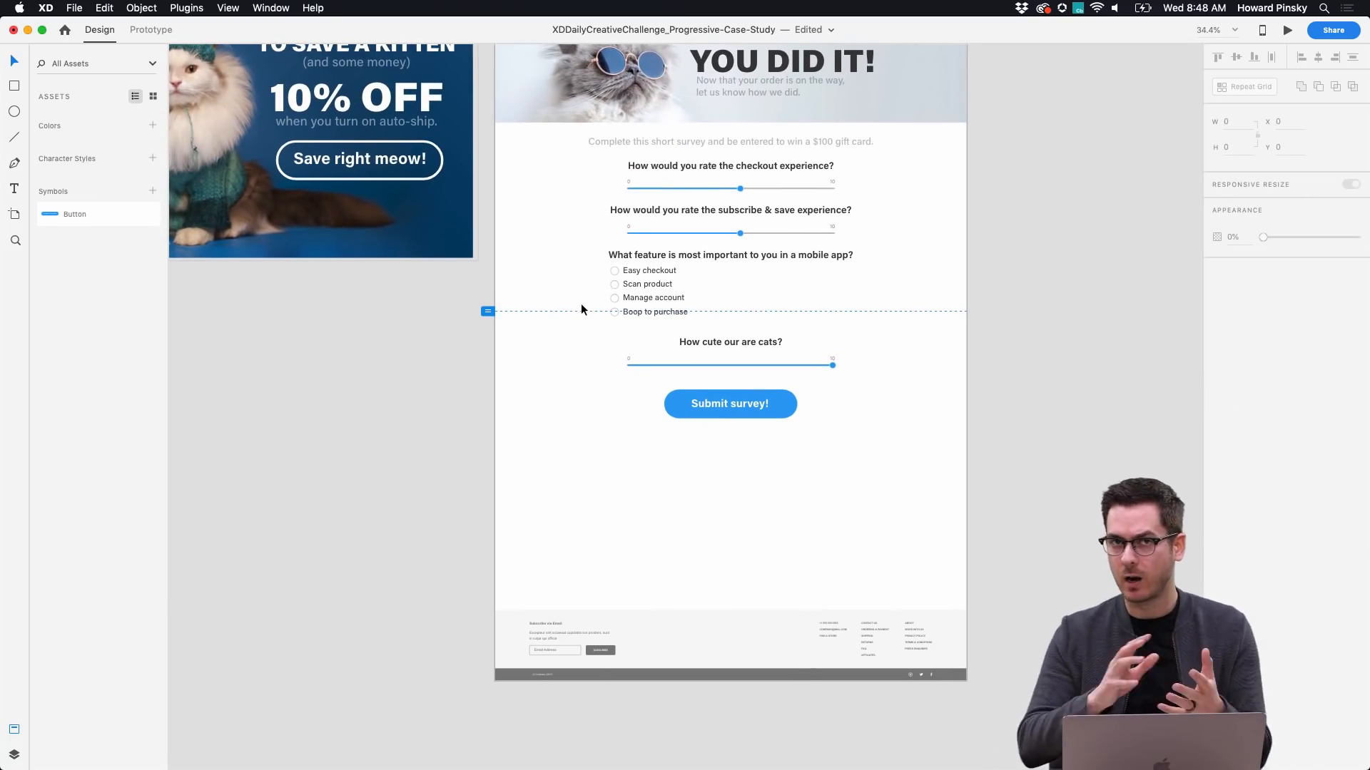
scroll(581, 306, left, 2)
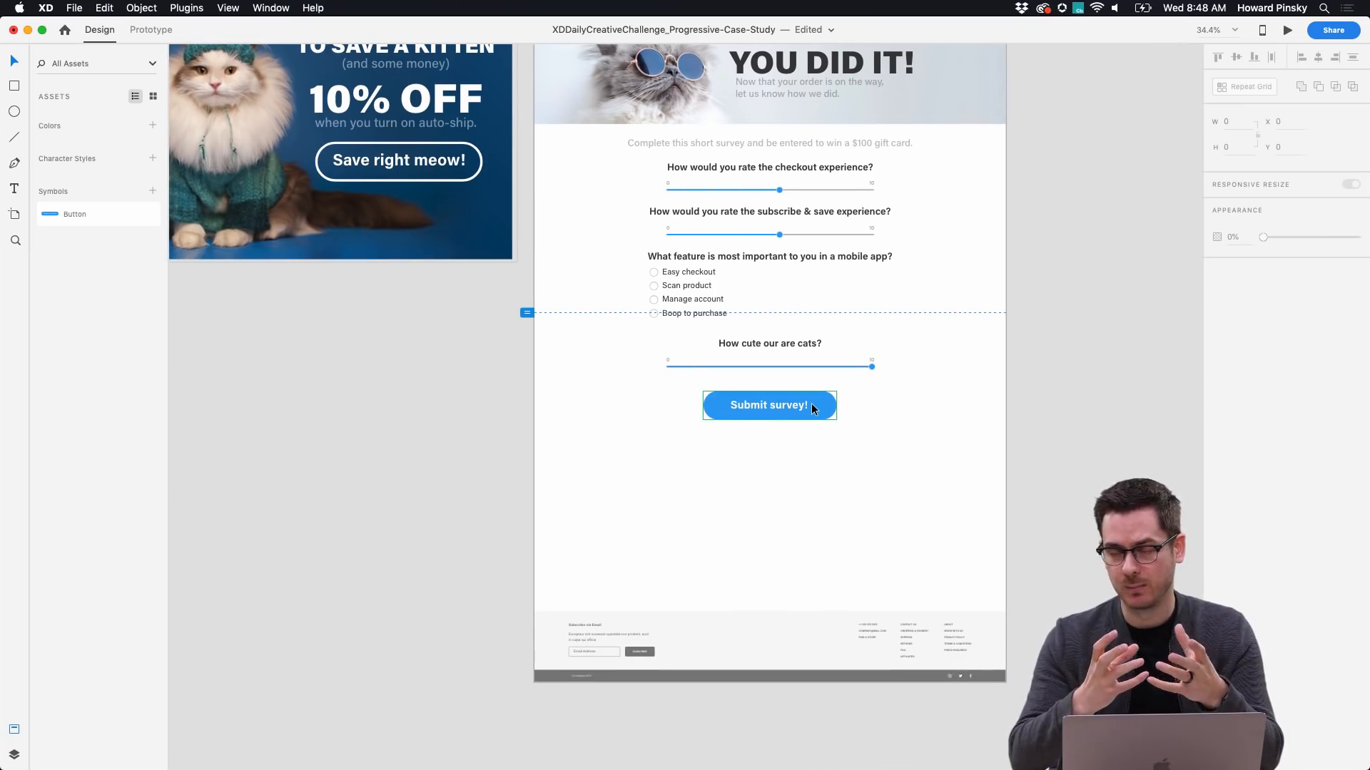
scroll(811, 404, left, 10)
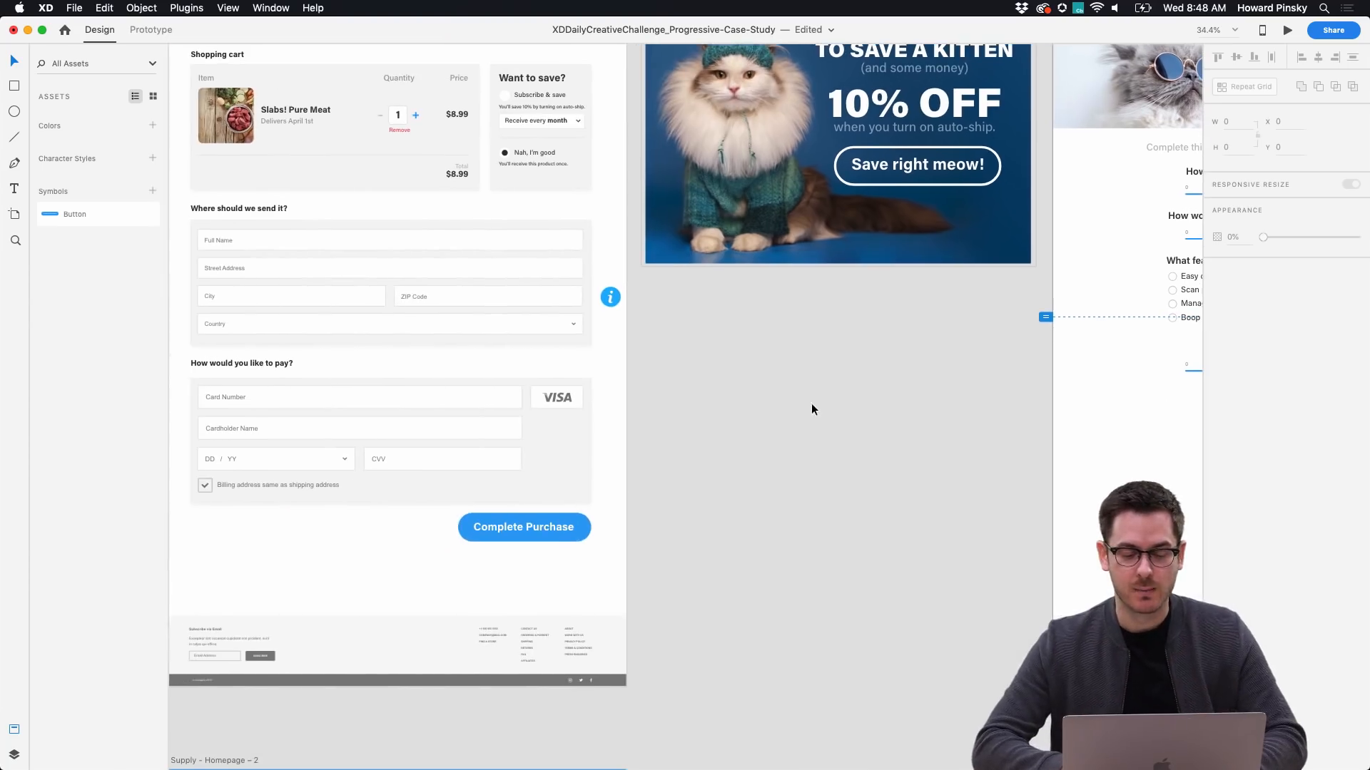
click(586, 528)
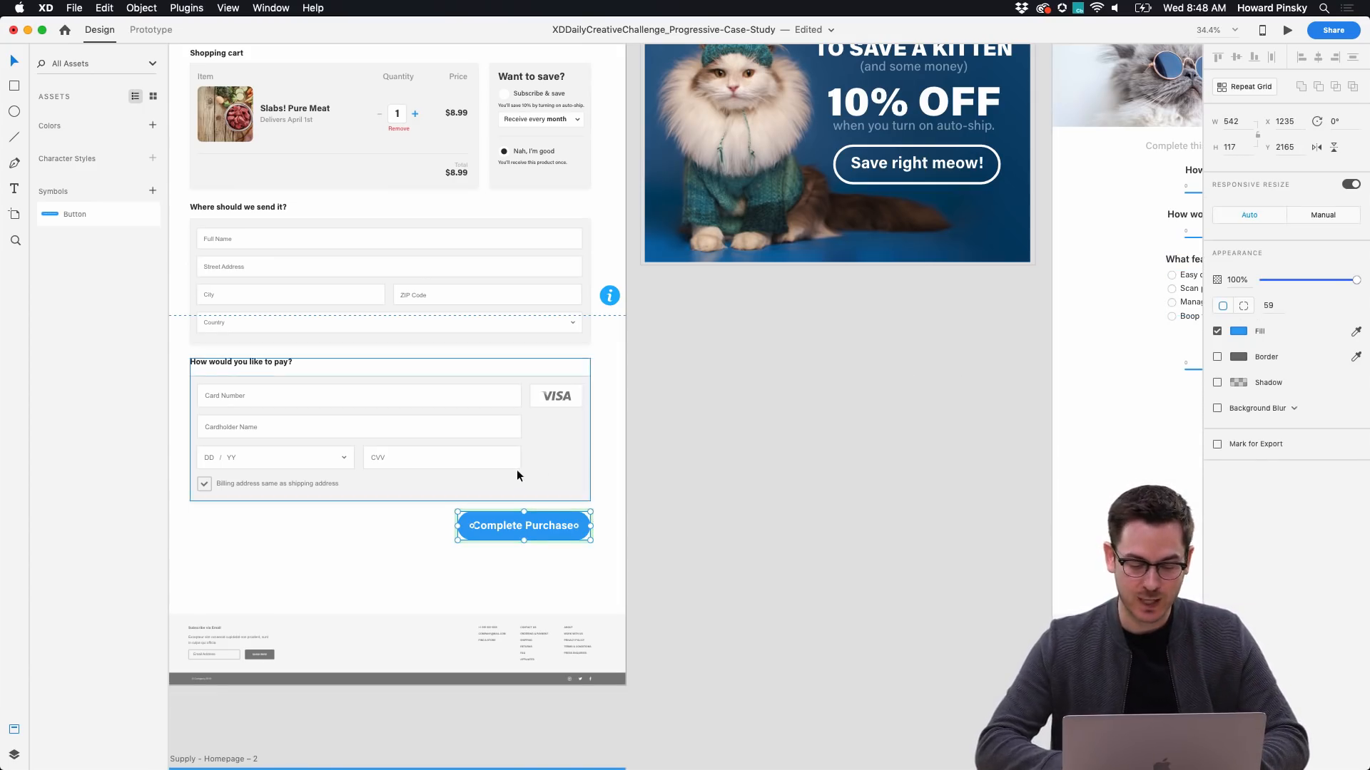
scroll(516, 469, up, 5)
scroll(644, 652, down, 2)
drag(703, 546, 786, 473)
click(786, 473)
scroll(786, 473, down, 5)
scroll(786, 473, right, 10)
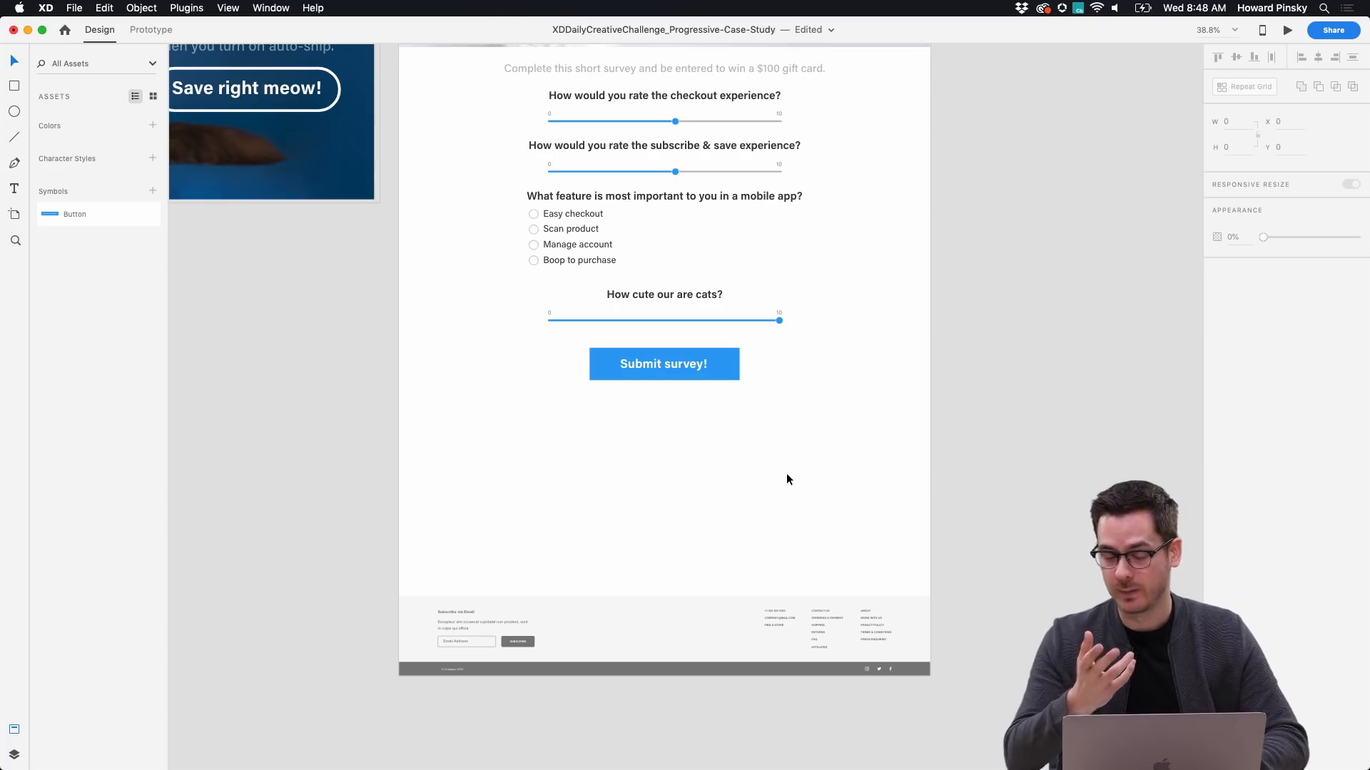
key(super+z)
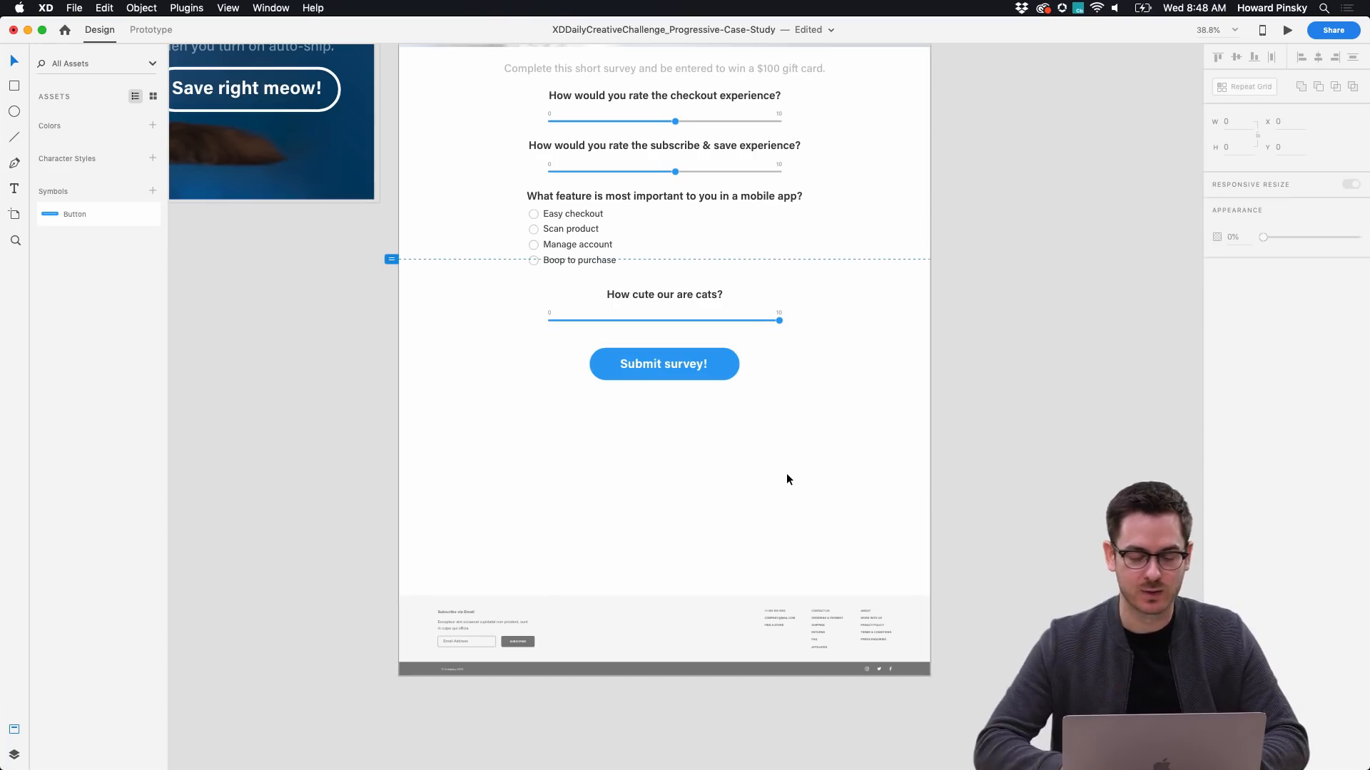
Move the footer up to 160 px below the submit button and shorten the survey artboard to a height of 2252.
scroll(786, 473, up, 5)
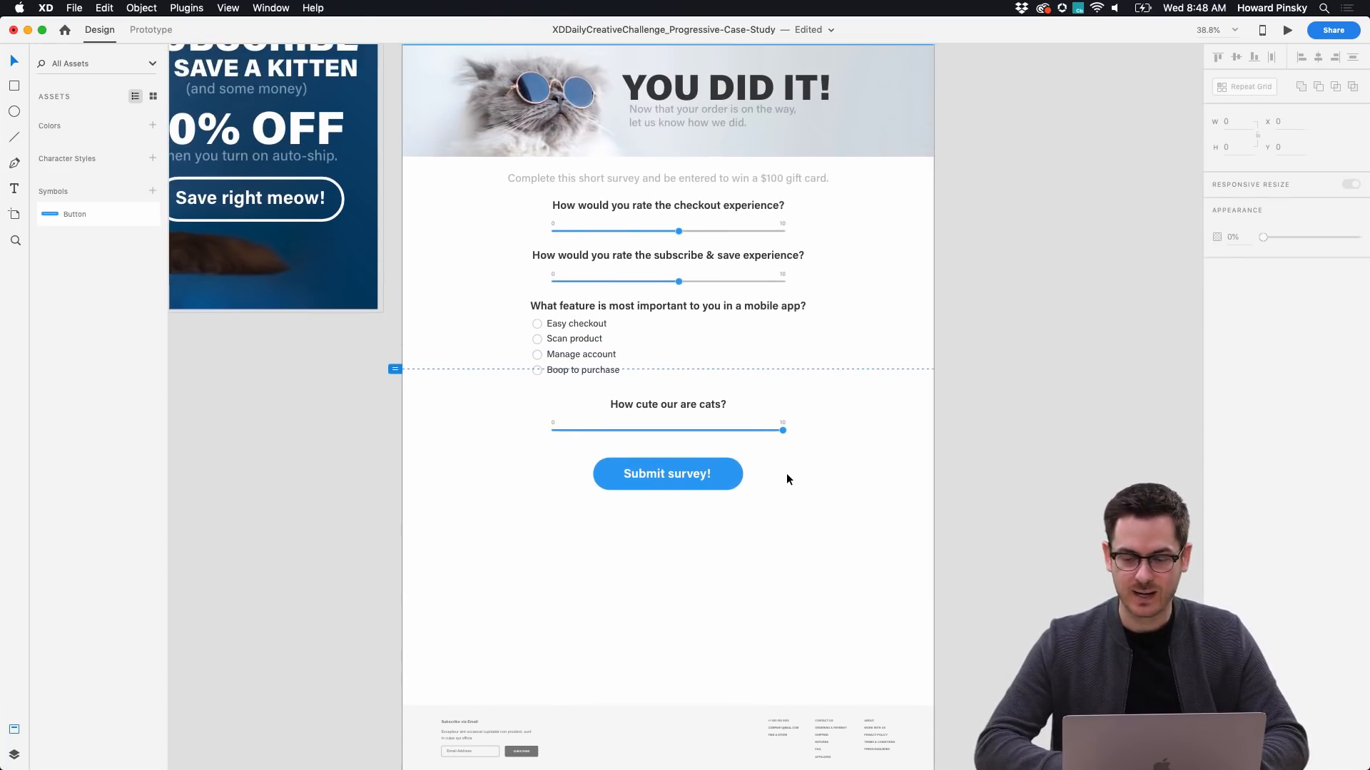
scroll(786, 473, down, 3)
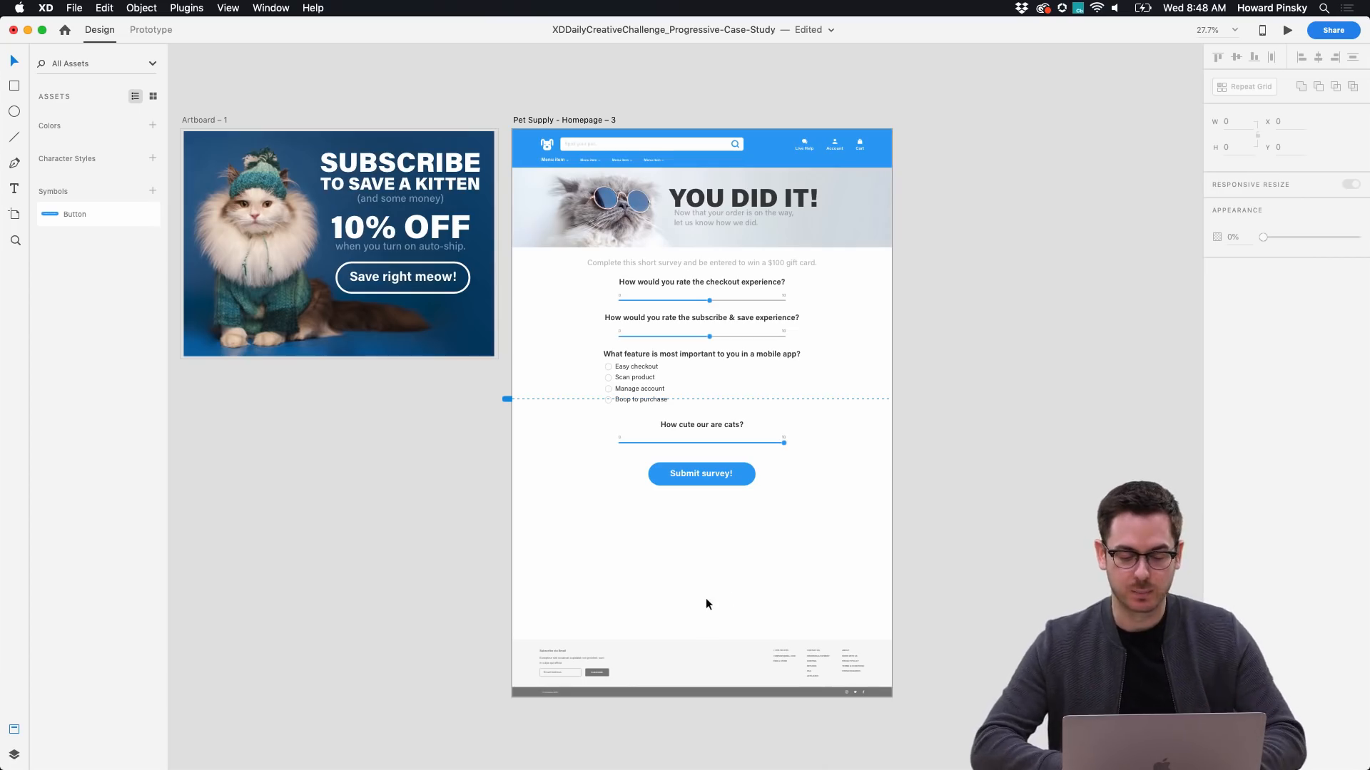
drag(704, 642, 705, 534)
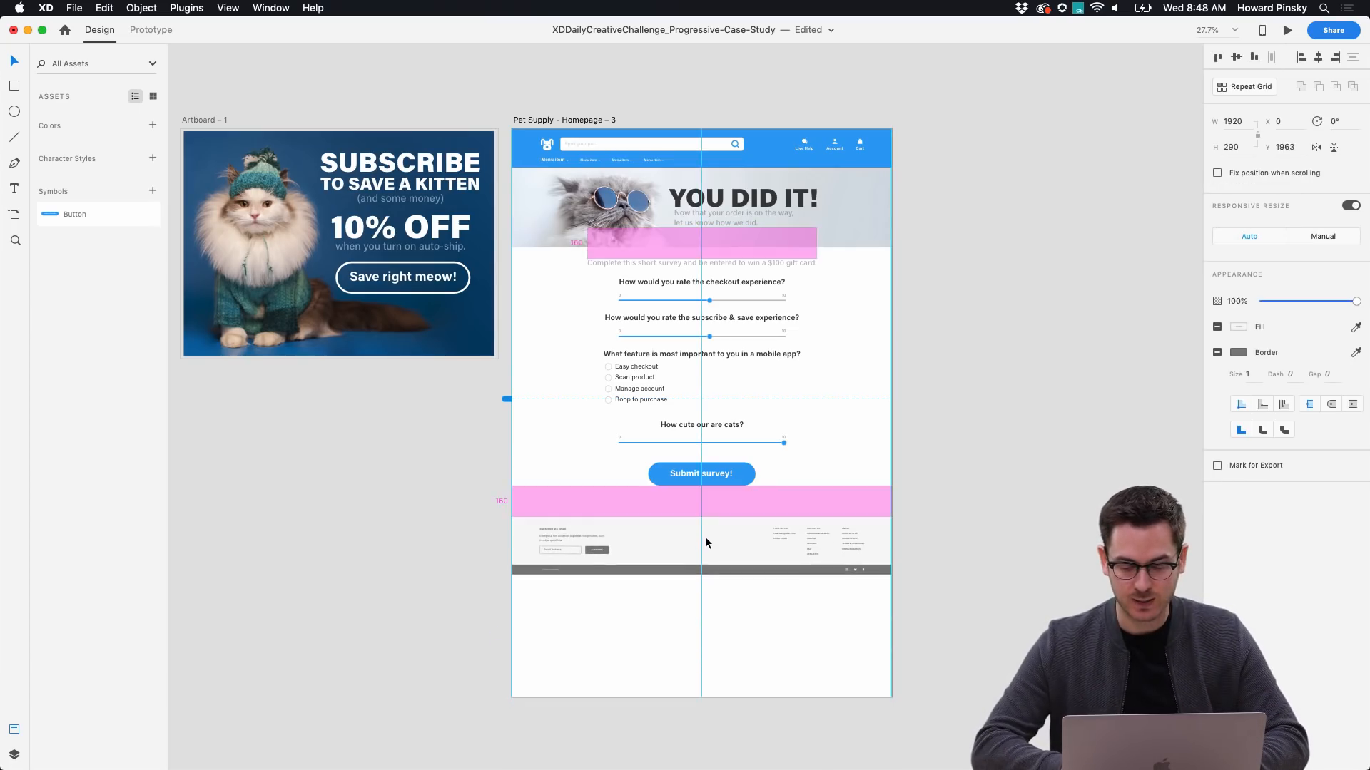
click(708, 608)
drag(705, 699, 712, 590)
scroll(712, 590, up, 5)
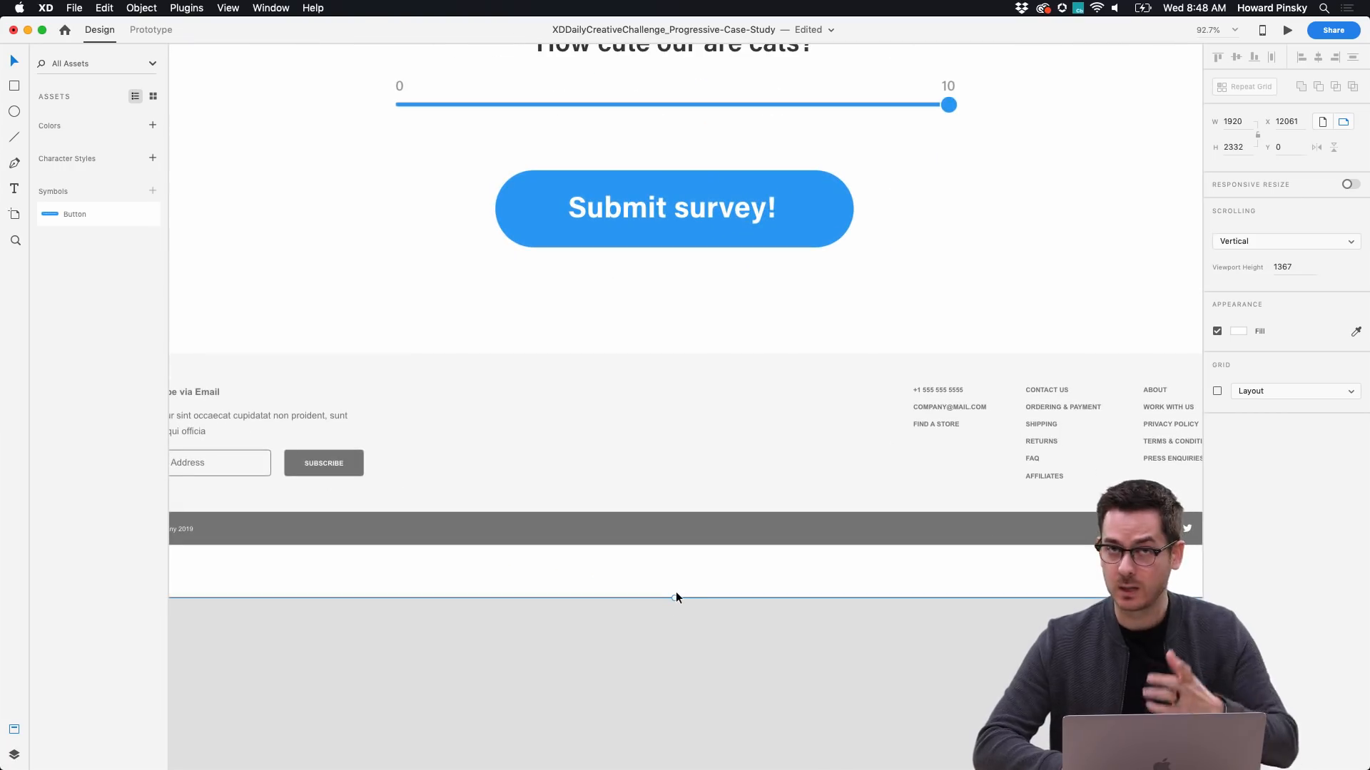
drag(672, 596, 675, 545)
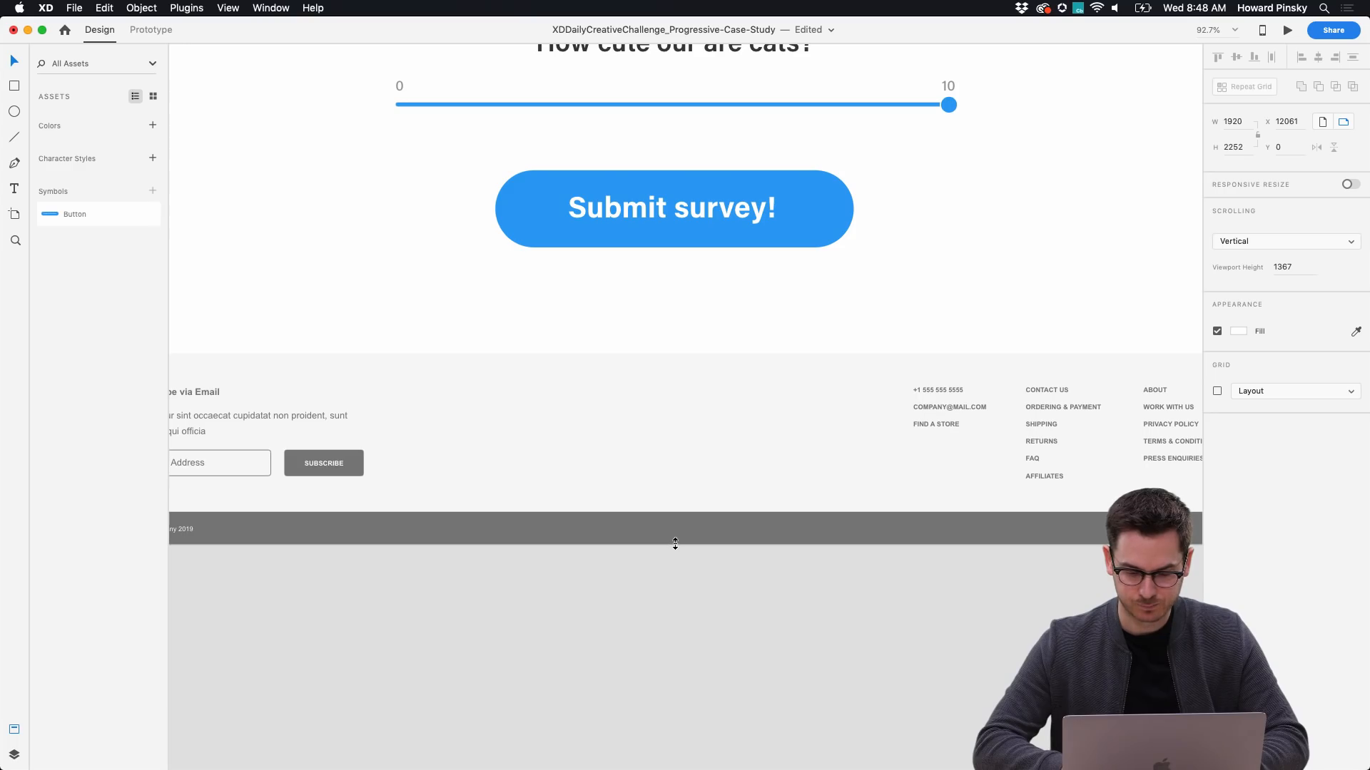
scroll(675, 544, down, 10)
click(772, 431)
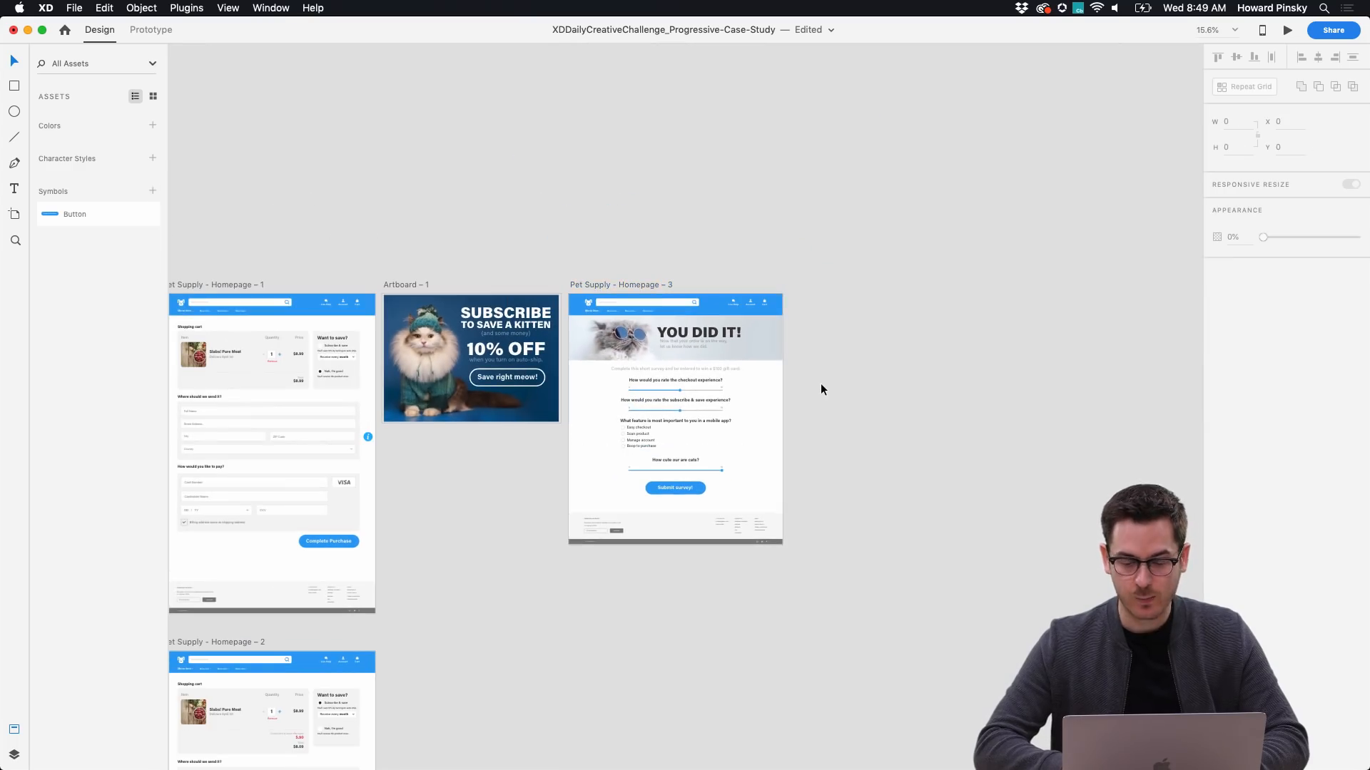
scroll(716, 388, up, 5)
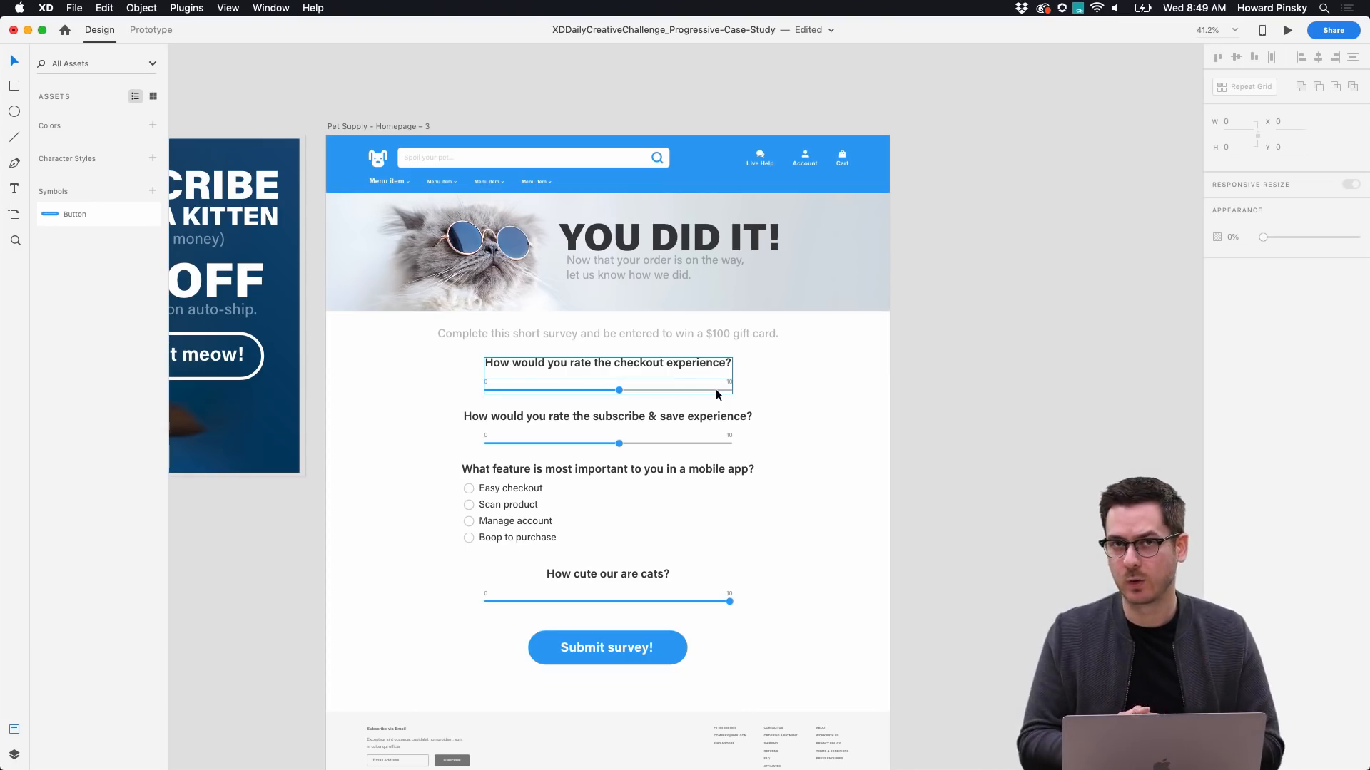
scroll(716, 388, down, 5)
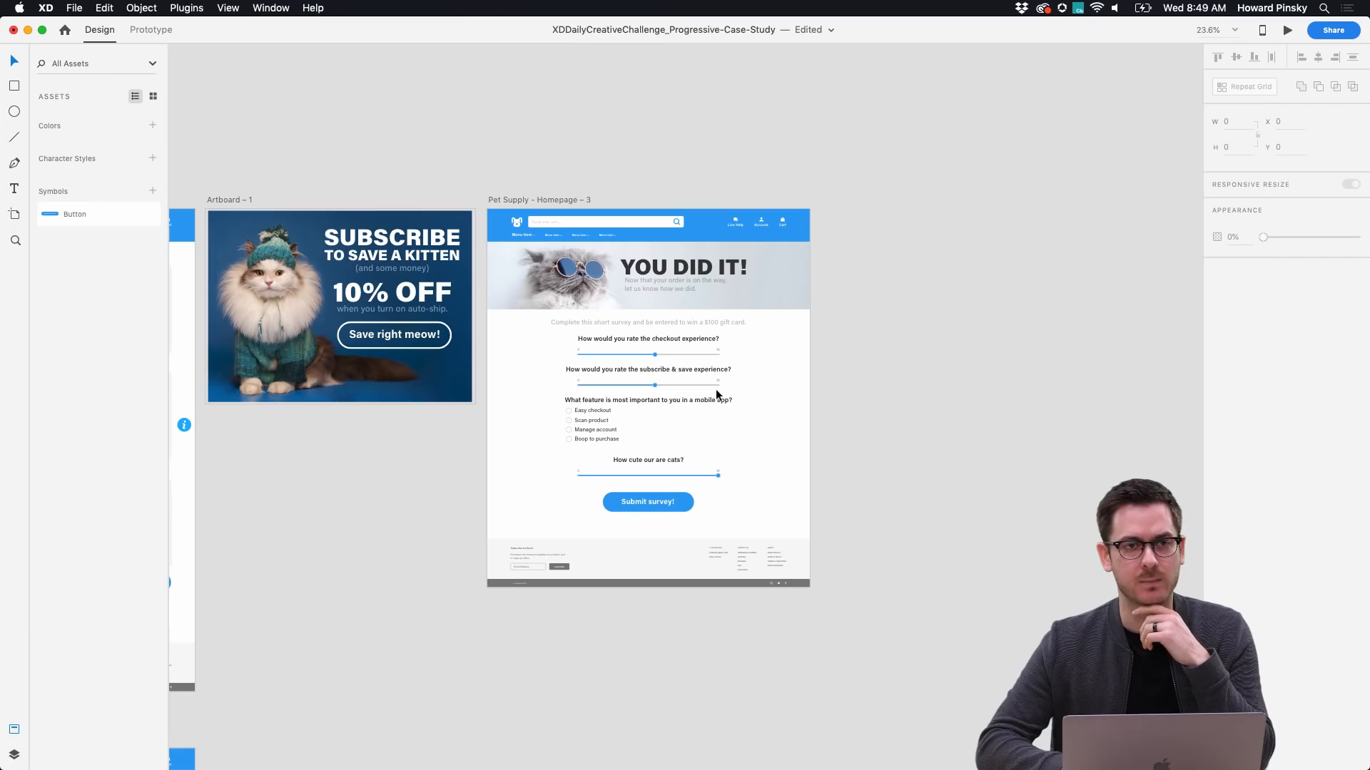
scroll(678, 362, up, 5)
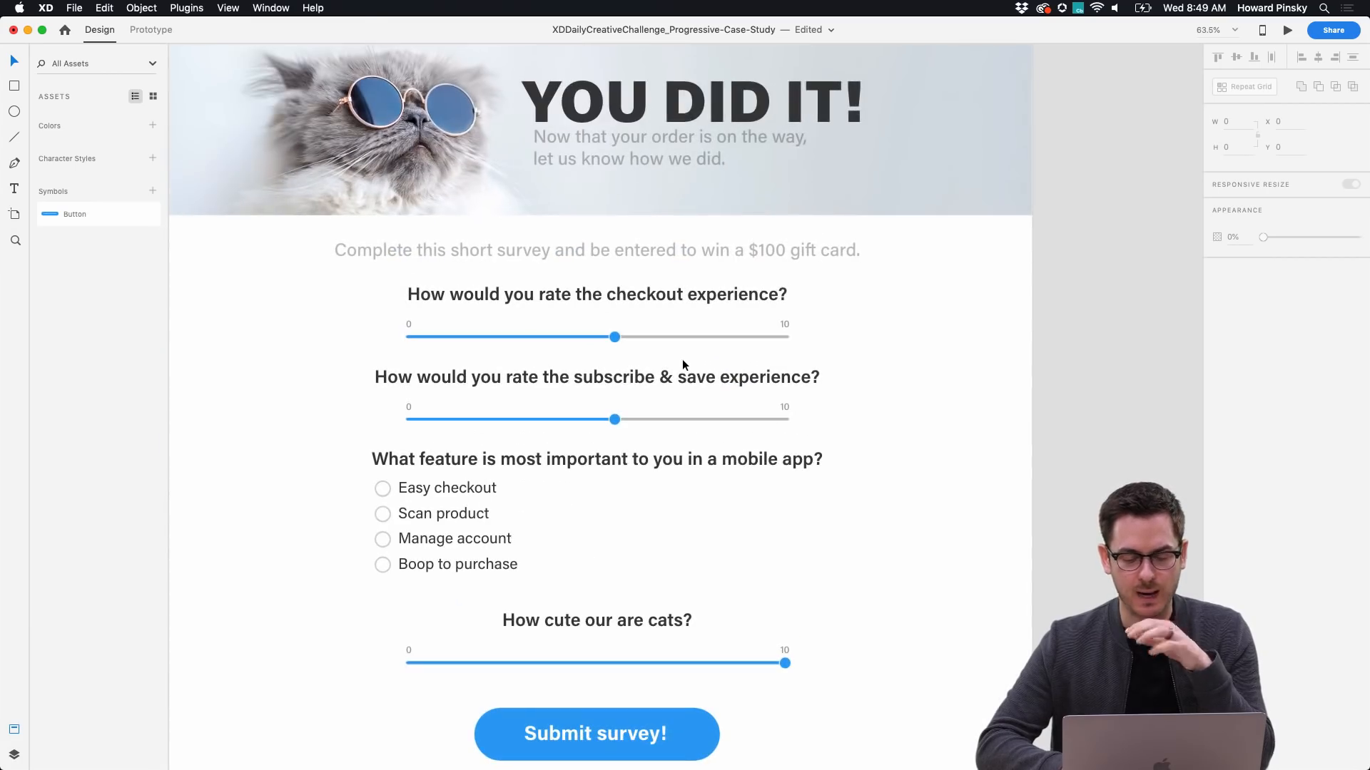
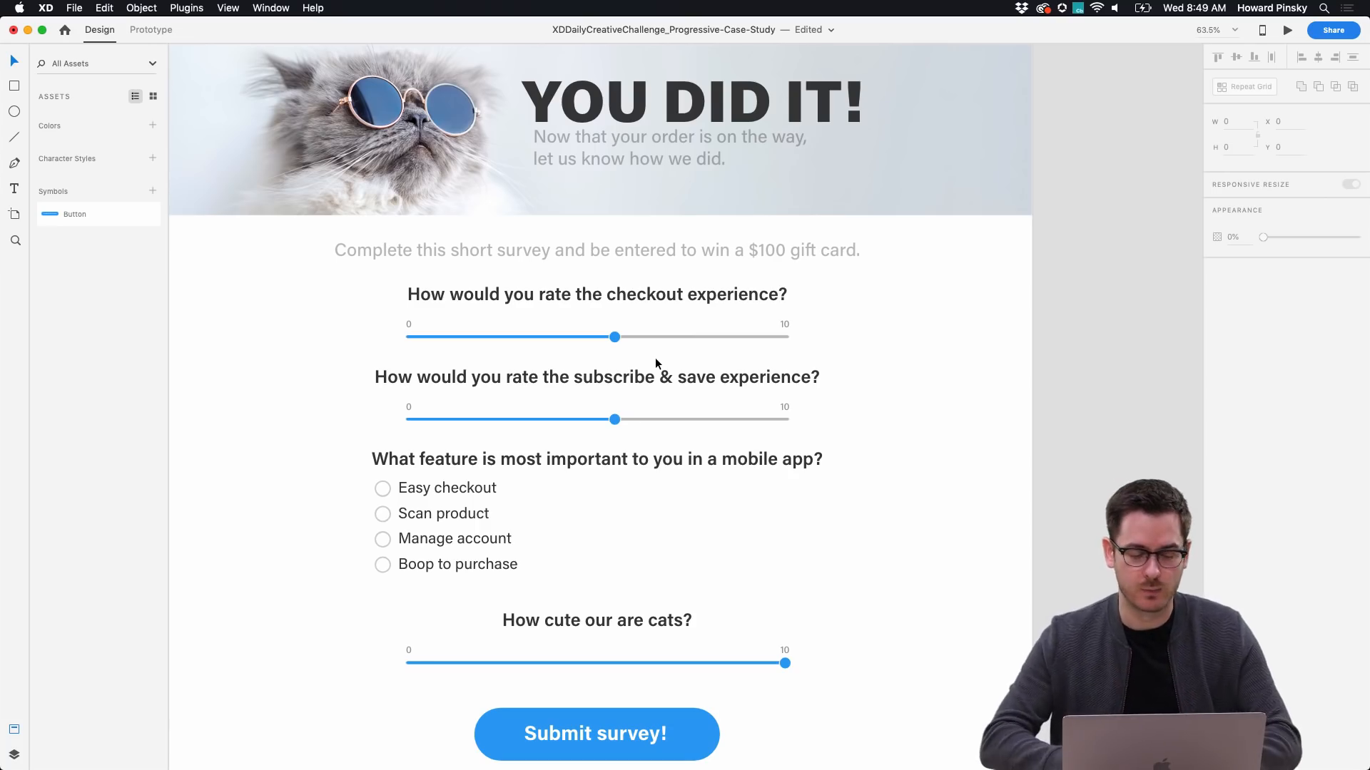
Duplicate the finished survey artboard and place the copy beside the original at X 14153.
scroll(655, 357, down, 3)
drag(419, 136, 911, 147)
scroll(1025, 302, right, 5)
On the copied artboard, move the checkout question's slider handle to X 1264 and extend the blue line to it, 737 px wide.
scroll(987, 336, up, 10)
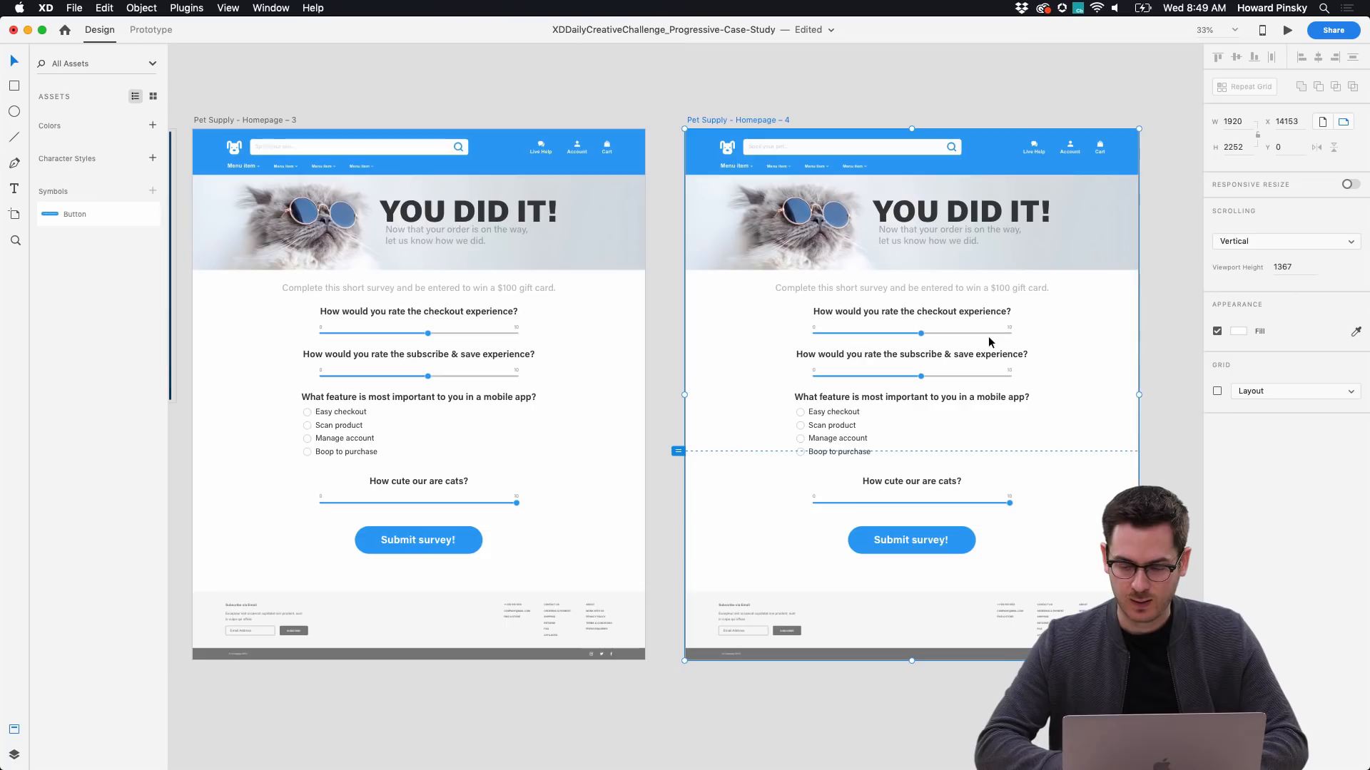
click(735, 322)
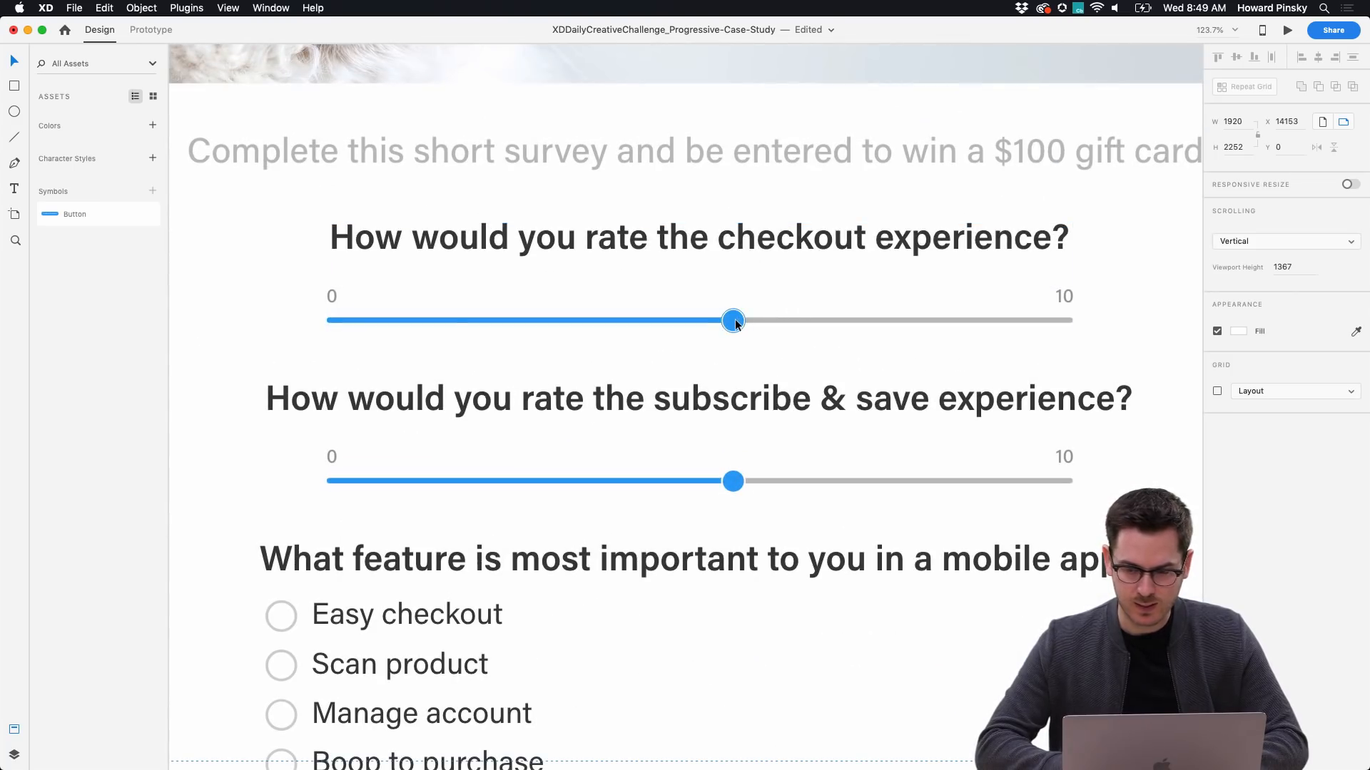
double_click(735, 323)
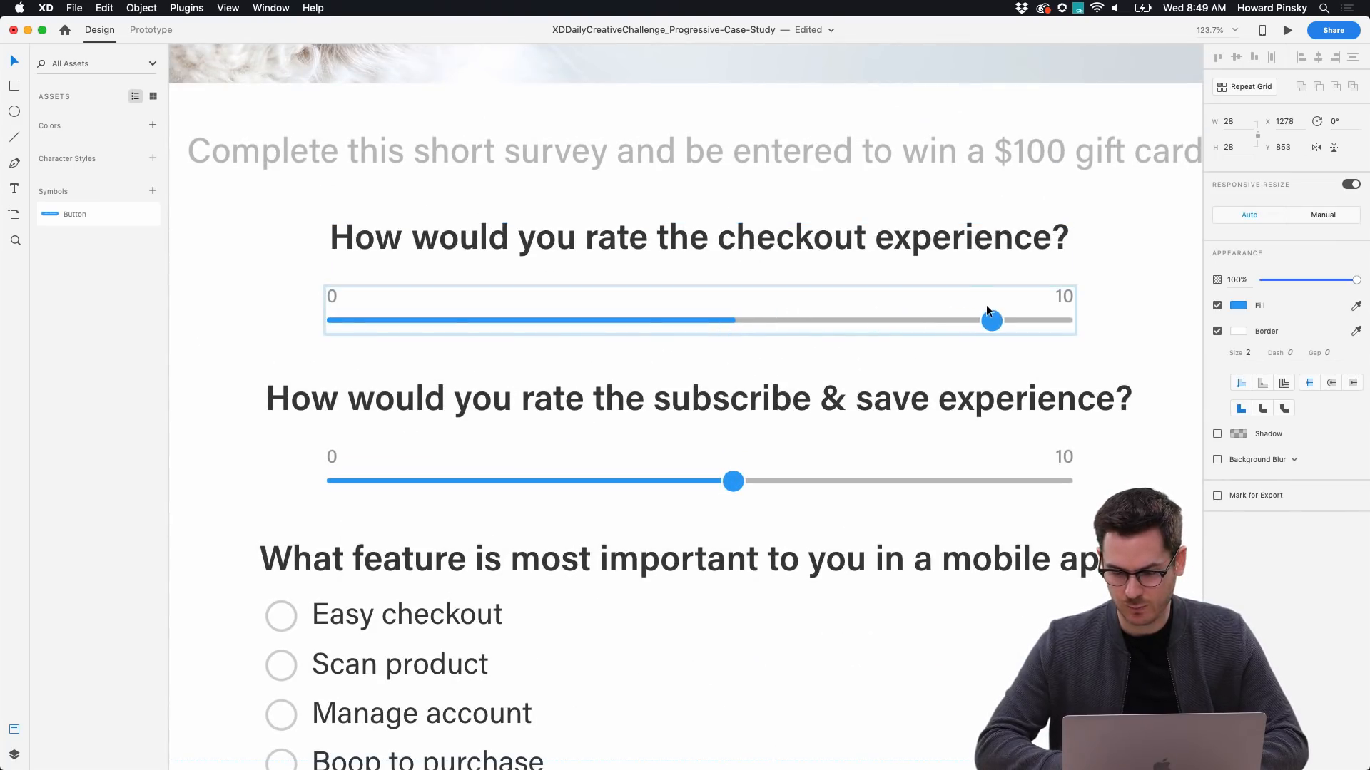
drag(978, 312, 974, 311)
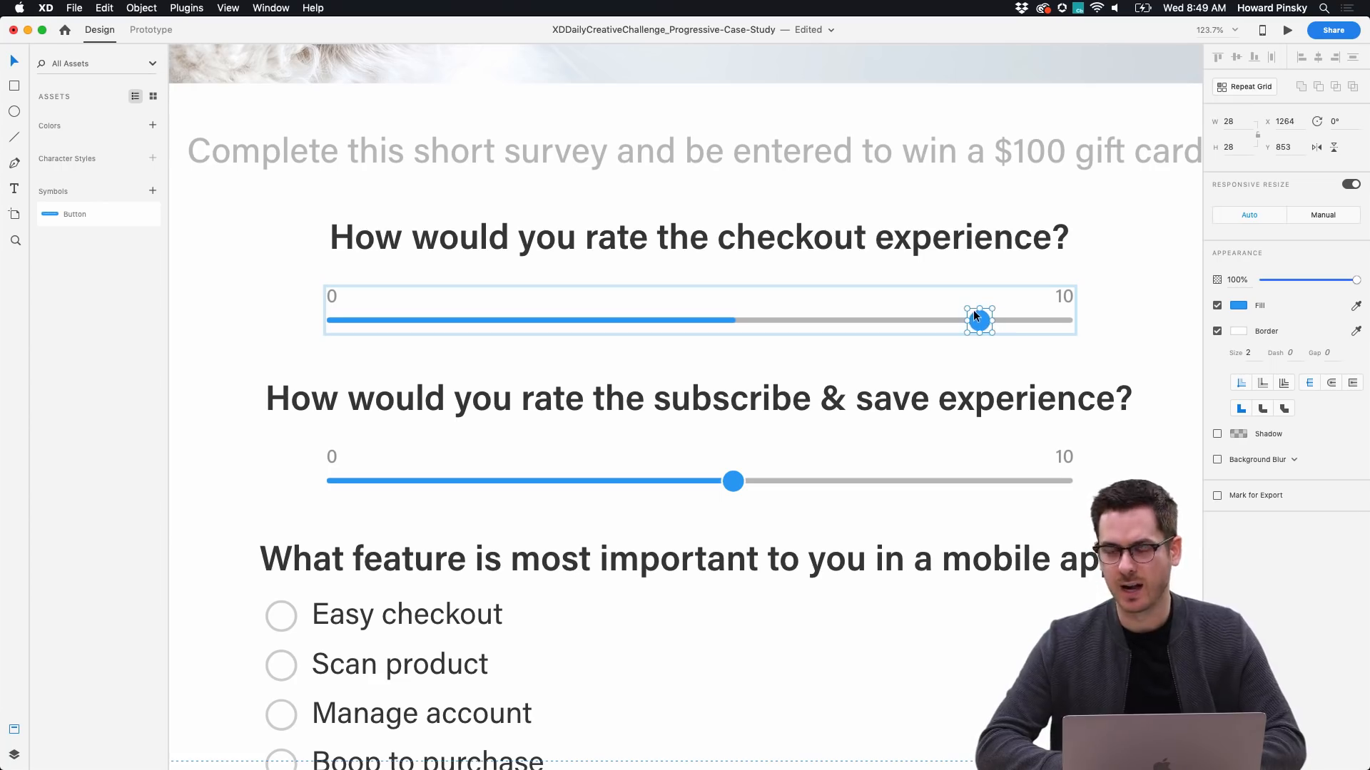
click(716, 320)
drag(733, 319, 880, 314)
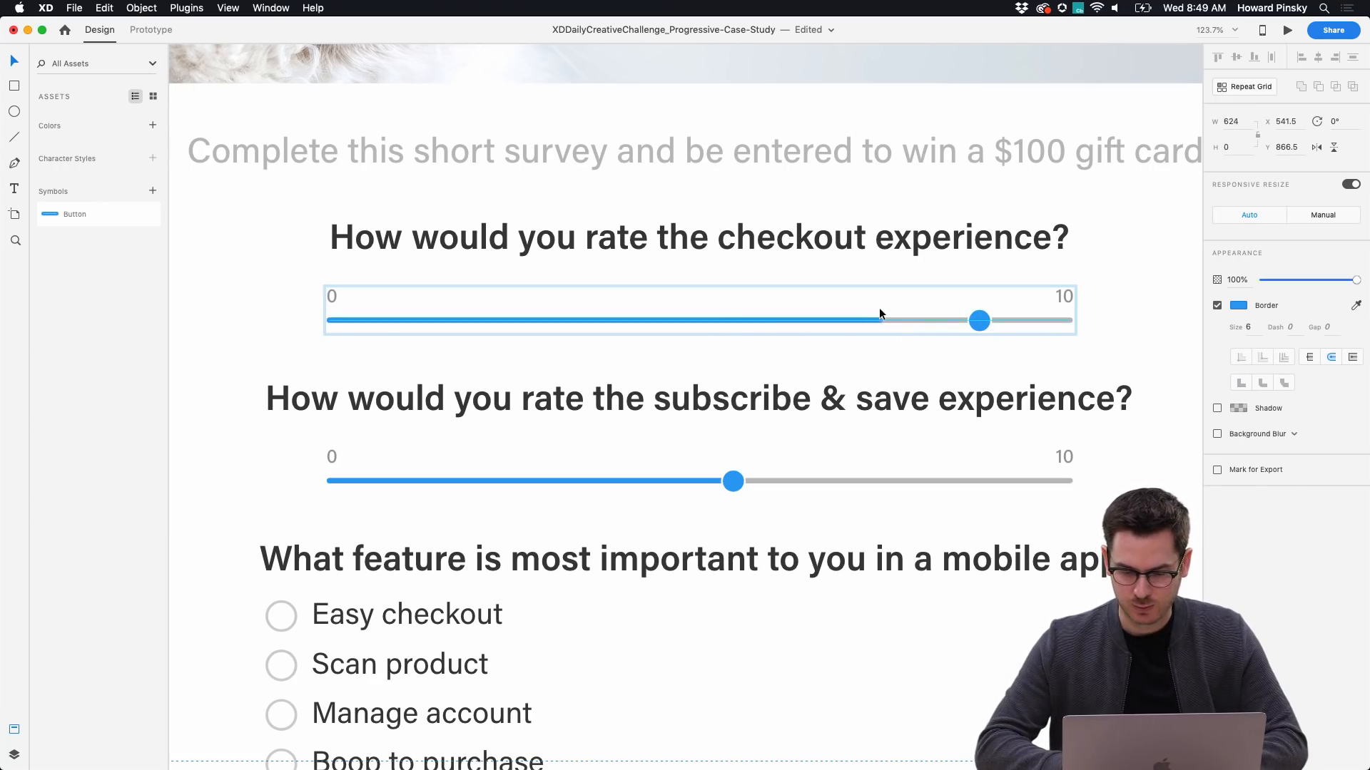
scroll(979, 318, down, 10)
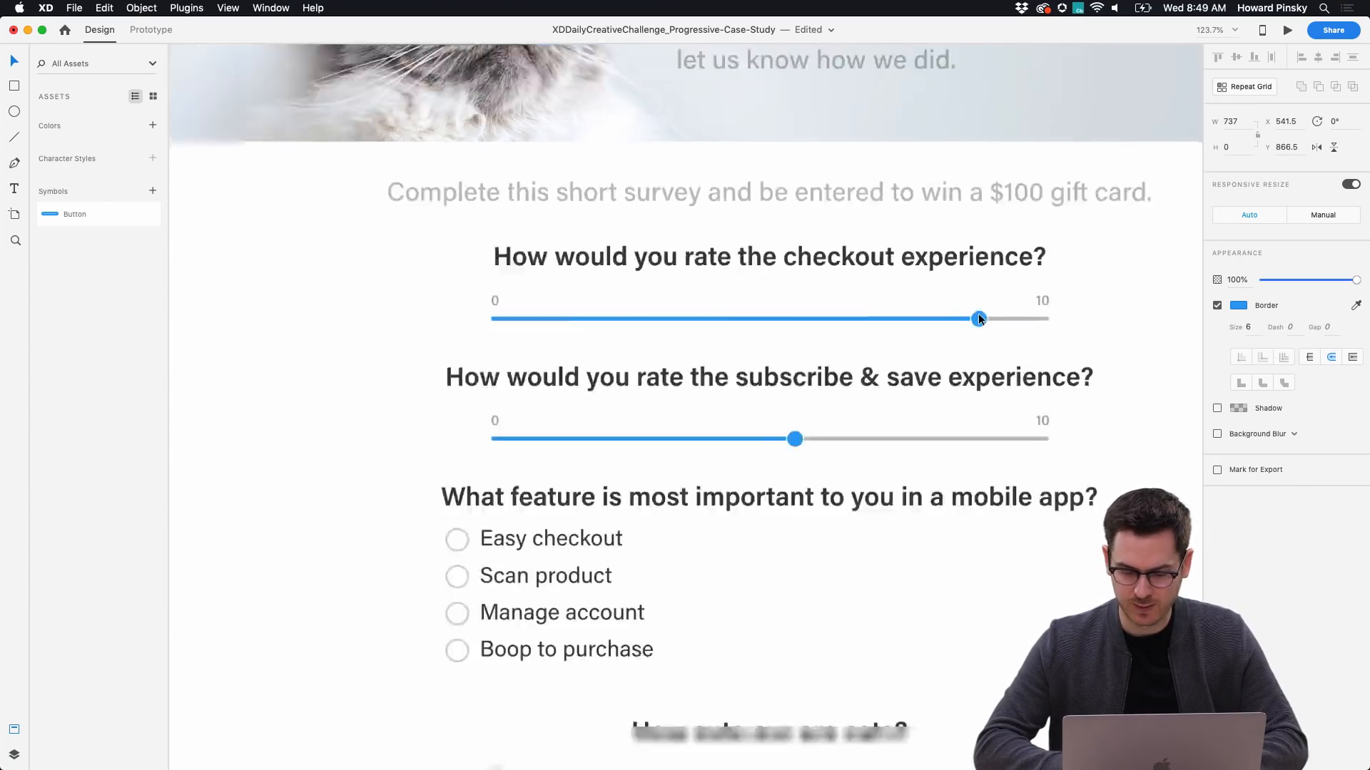
In Prototype mode, link the checkout slider's handle on the original survey artboard to Pet Supply - Homepage – 4 with a Drag trigger and Auto-Animate.
scroll(978, 315, left, 1)
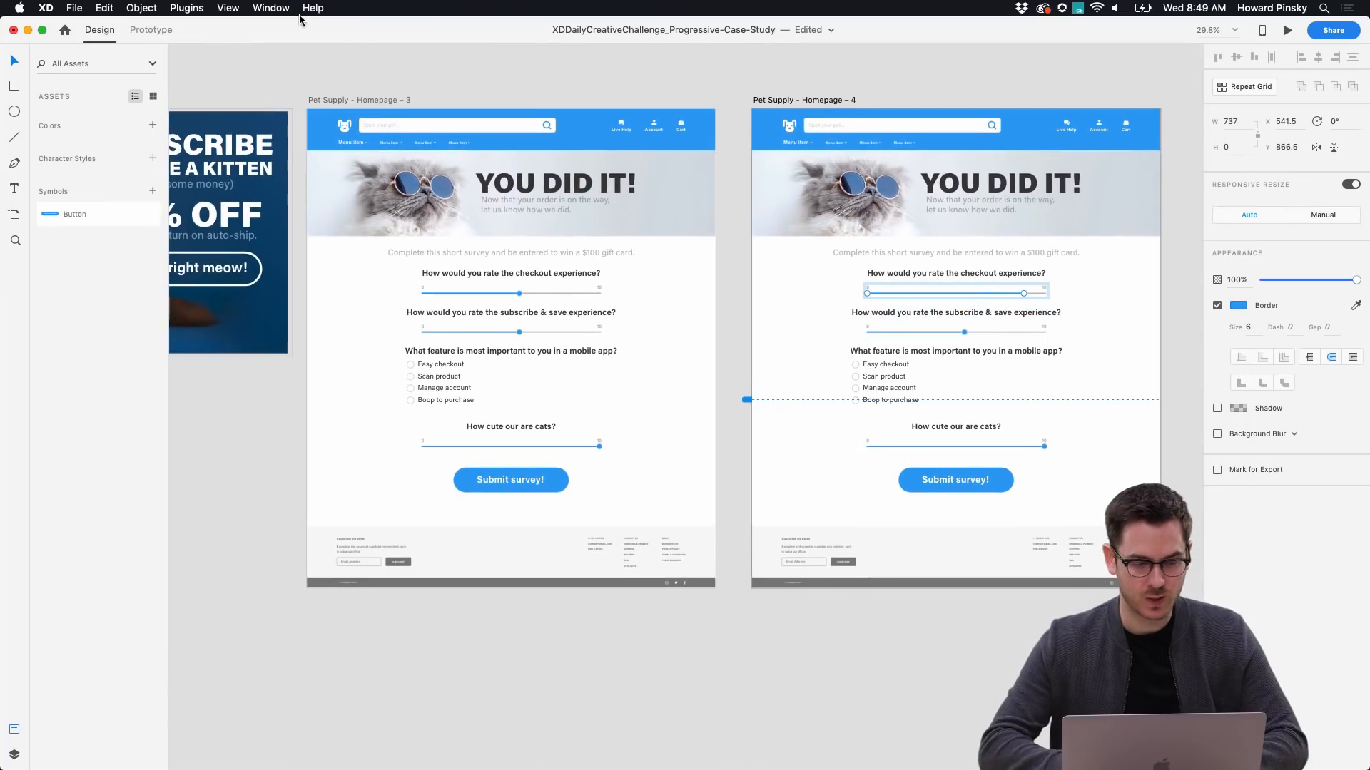
click(137, 30)
scroll(520, 293, up, 10)
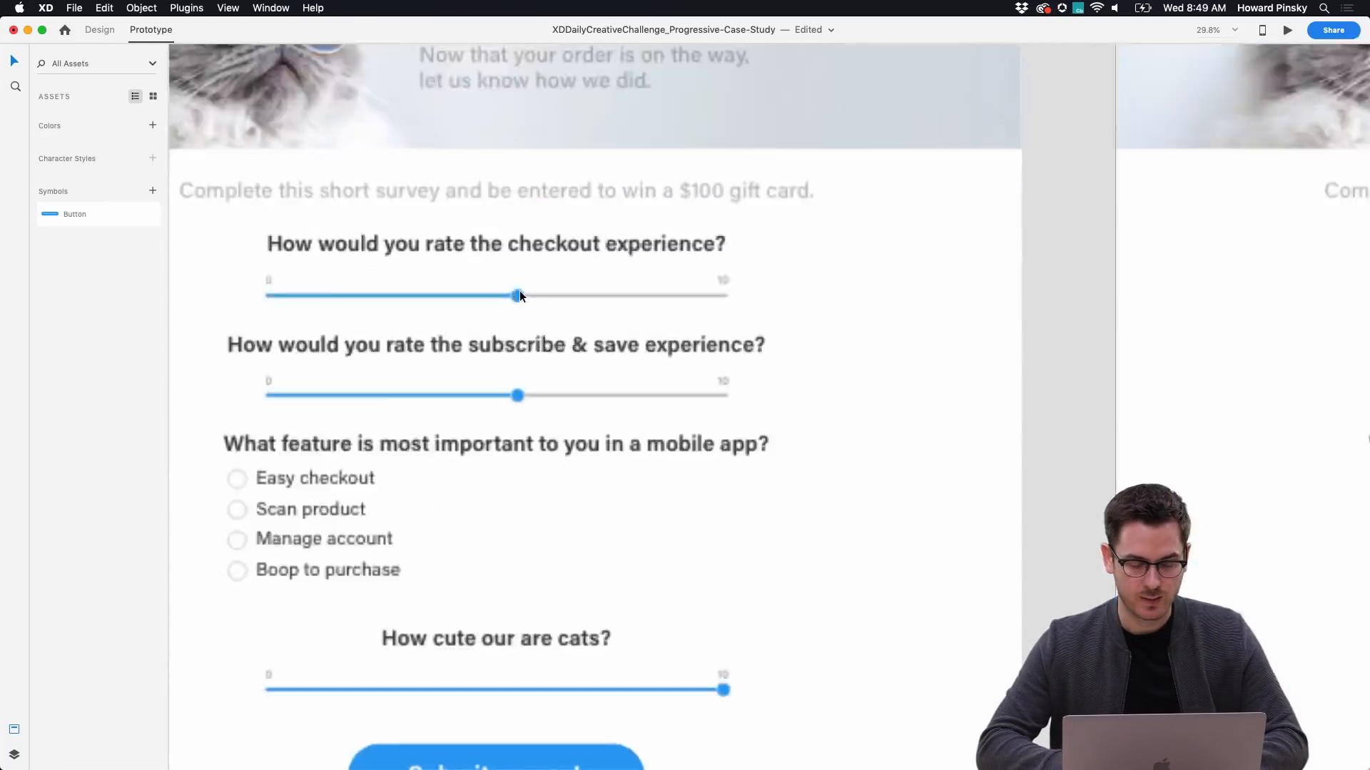
click(523, 299)
double_click(521, 298)
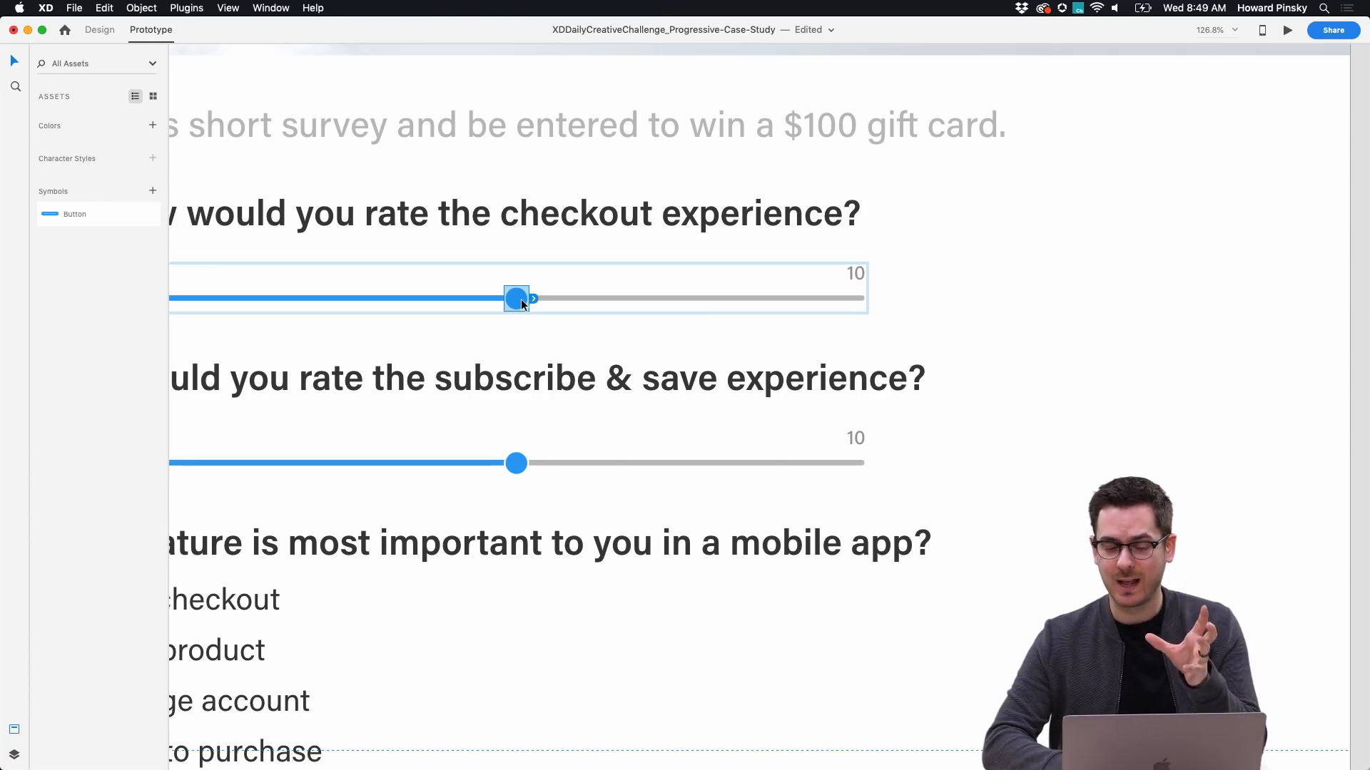
click(560, 257)
scroll(559, 257, down, 4)
click(532, 281)
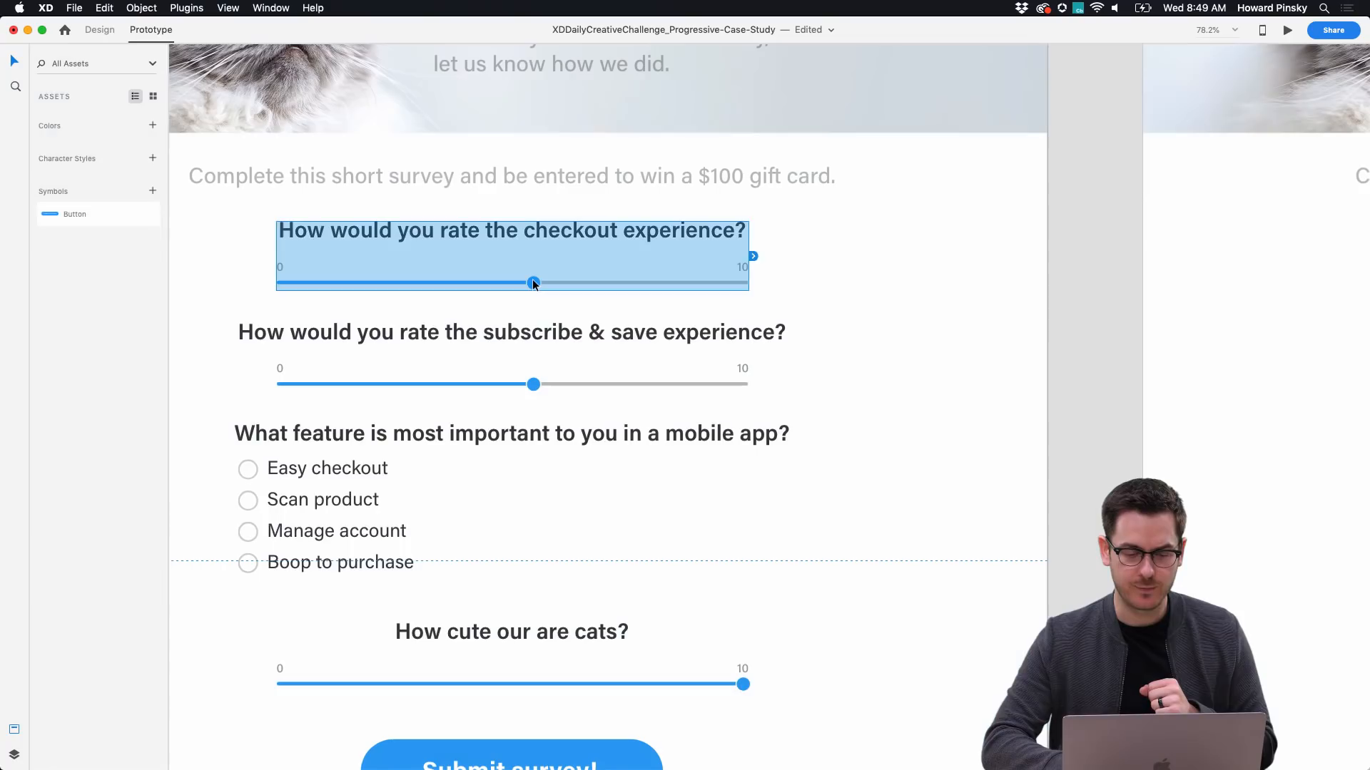
double_click(532, 283)
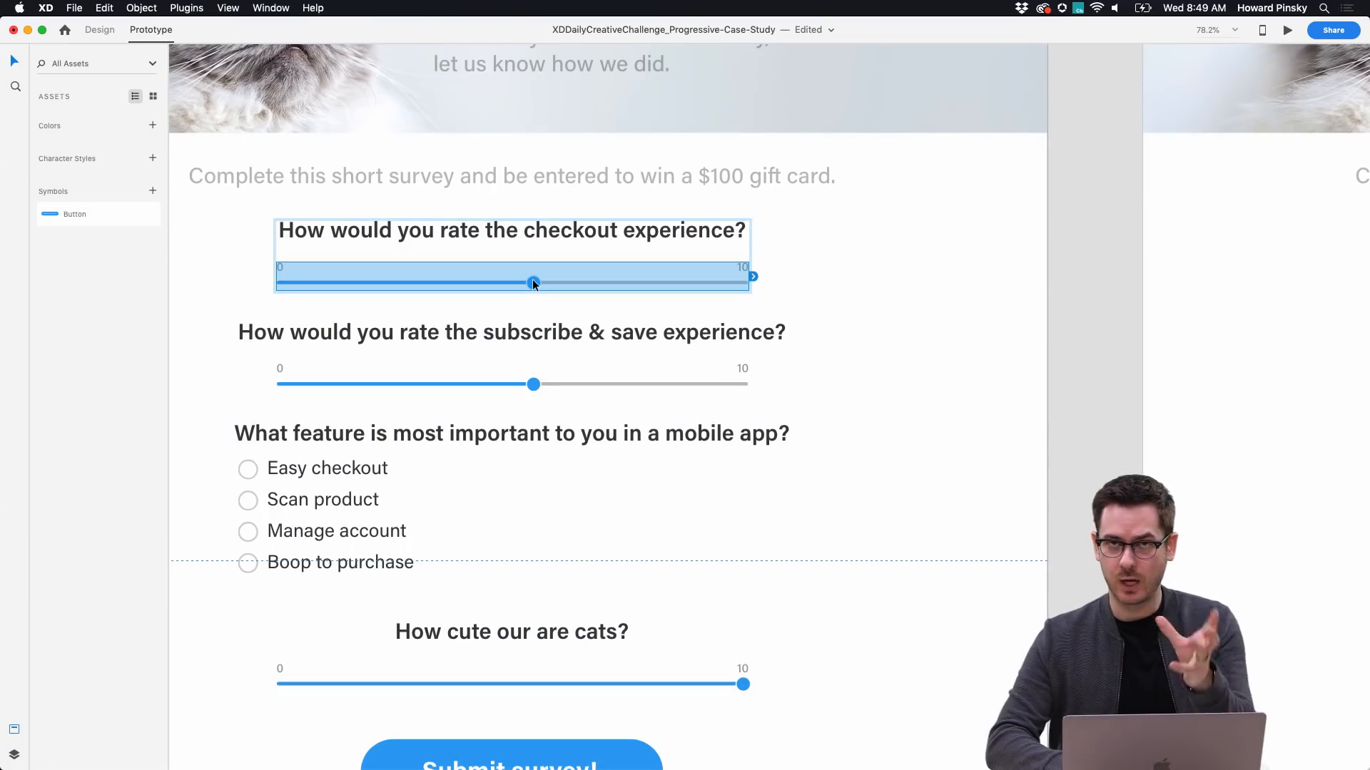
scroll(532, 280, left, 3)
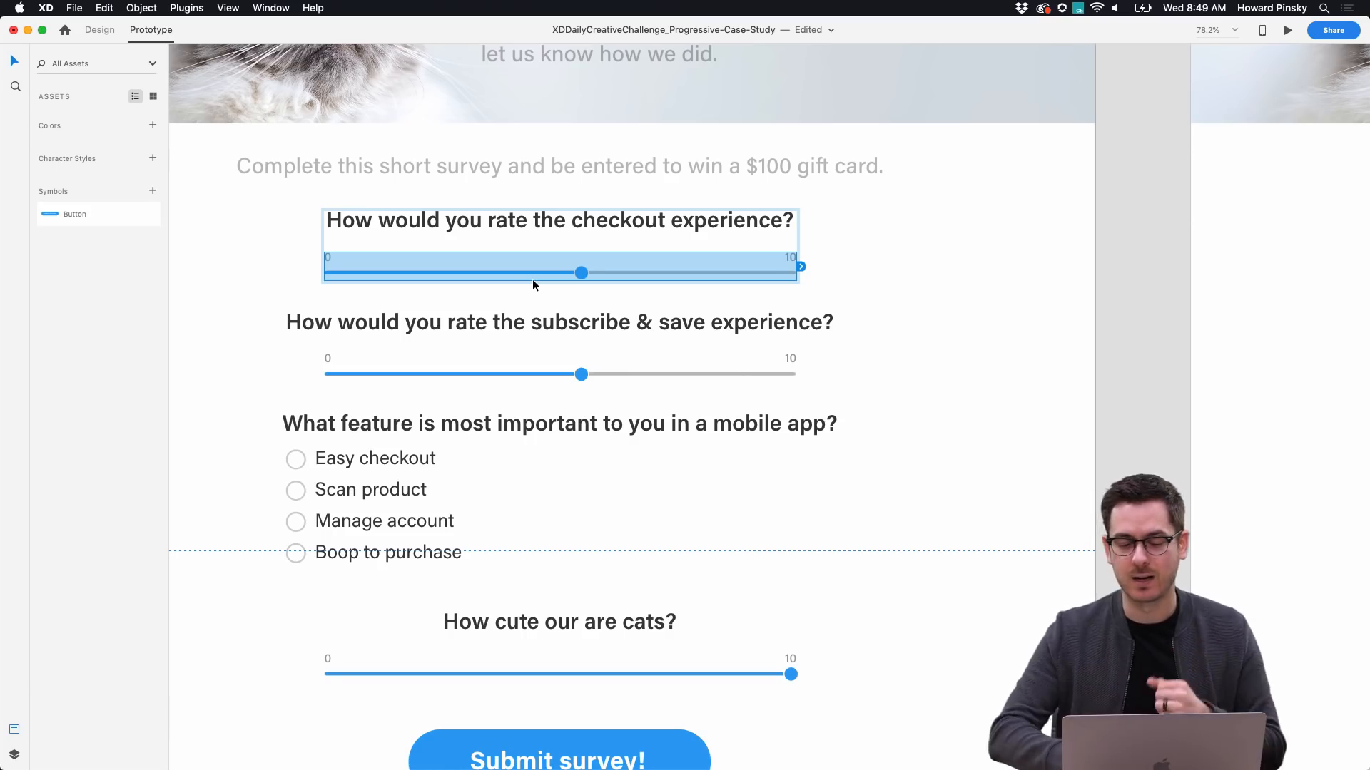
scroll(532, 280, down, 5)
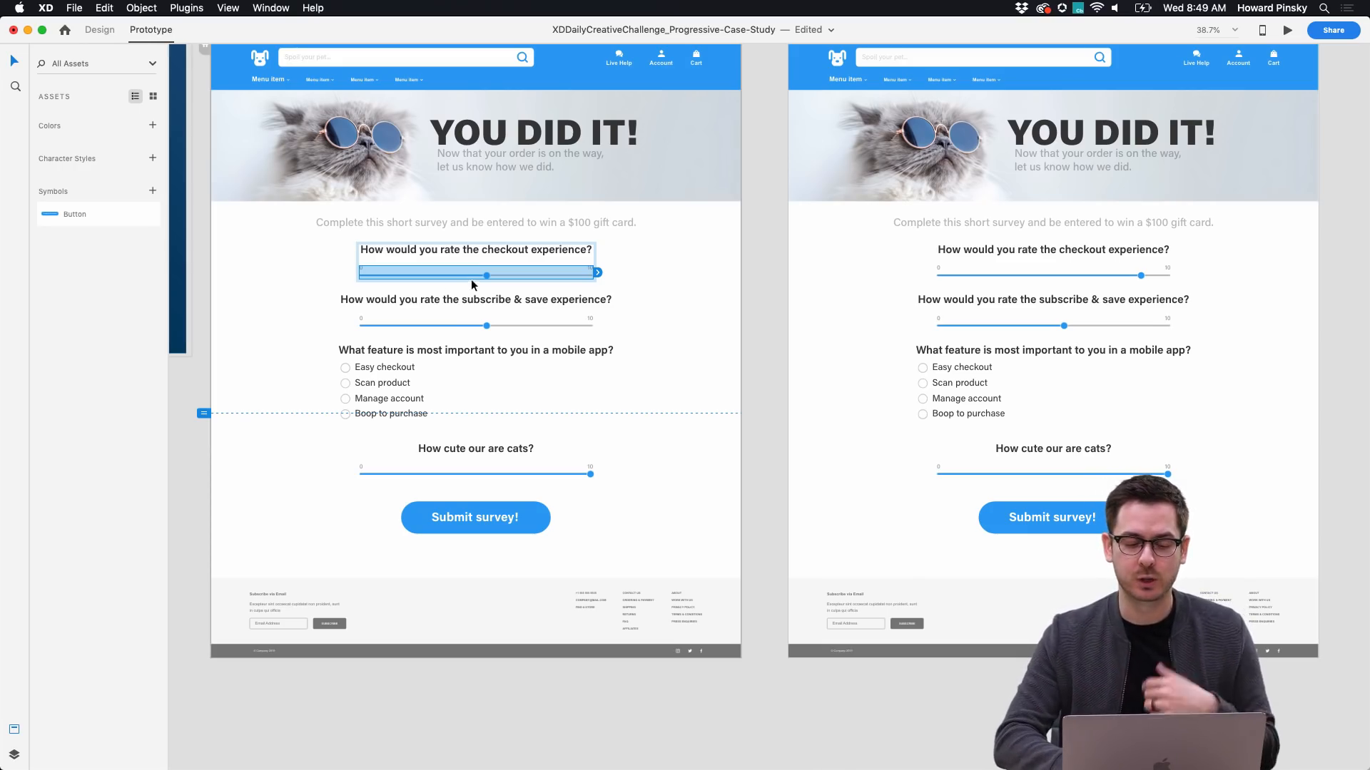
scroll(495, 271, up, 6)
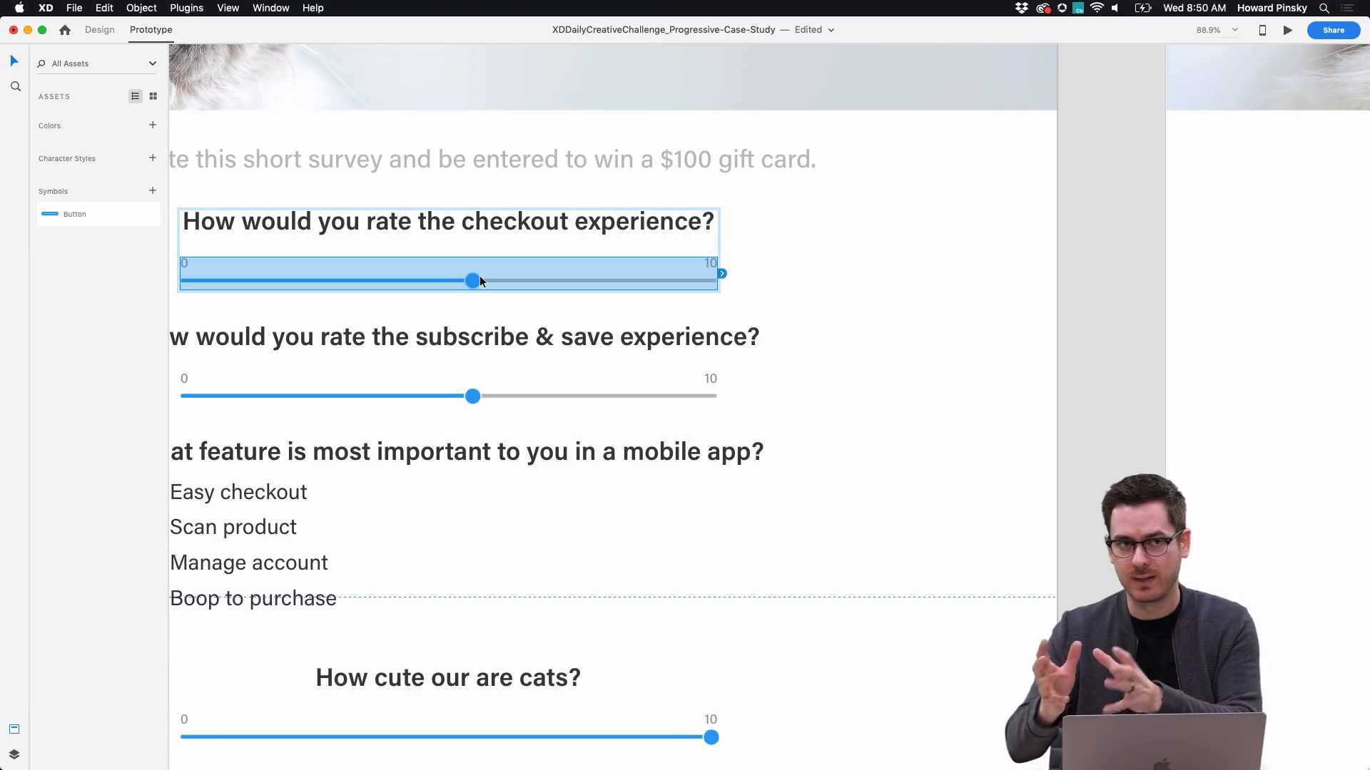
double_click(474, 281)
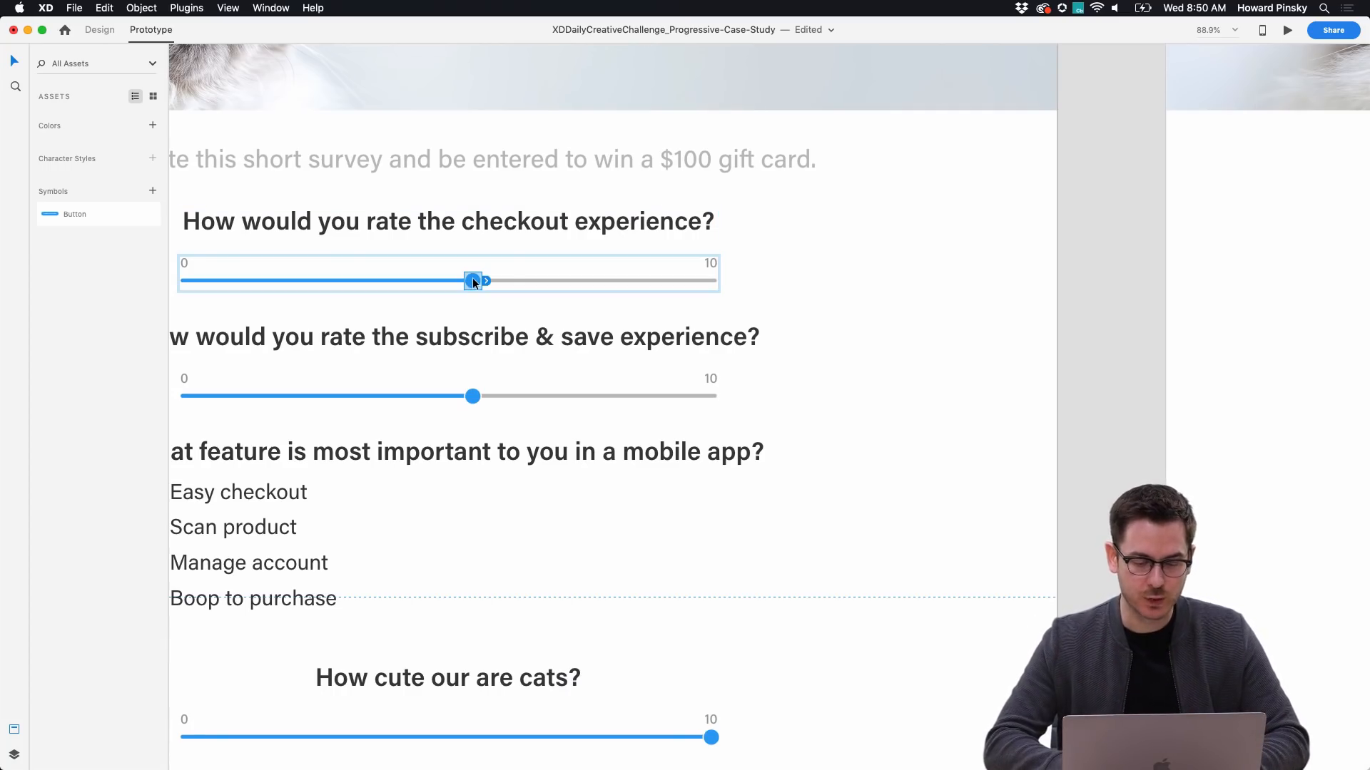
drag(487, 283, 1216, 162)
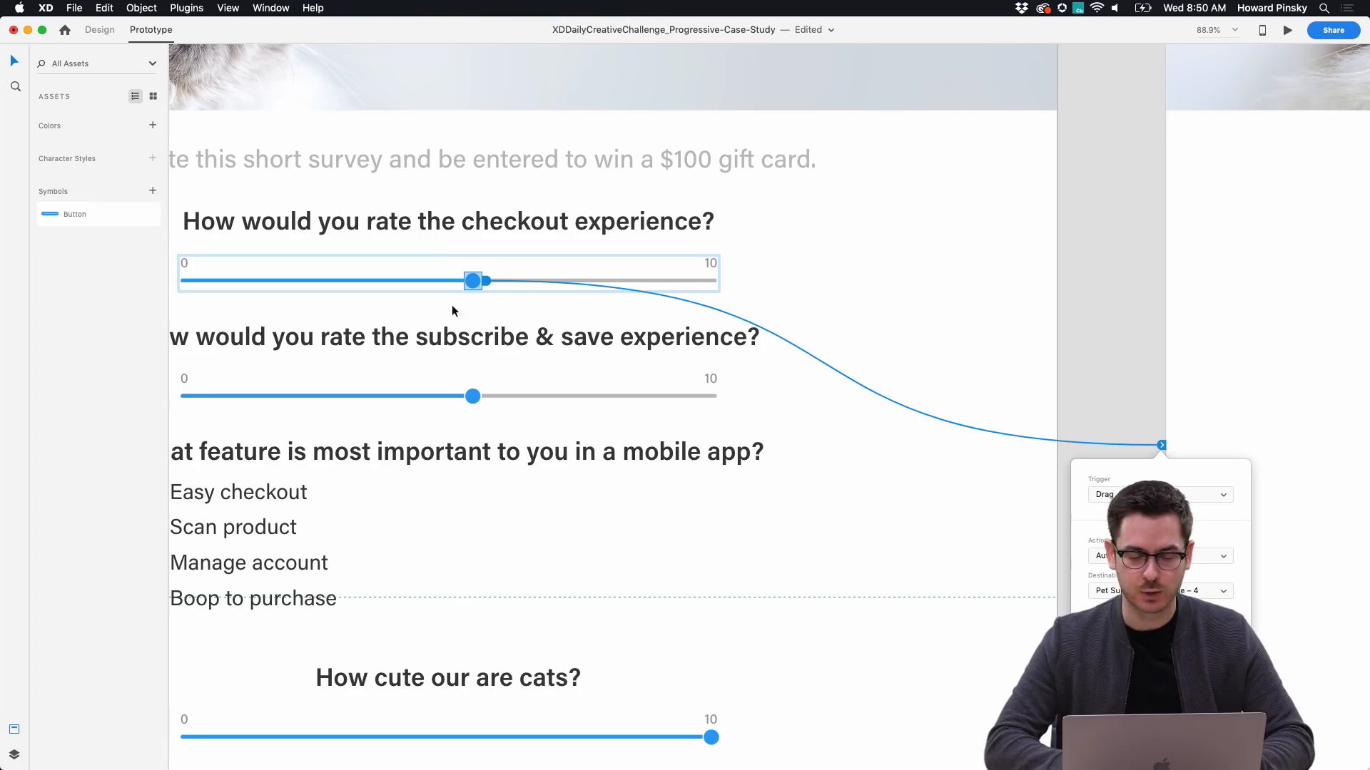
Preview the prototype and test dragging the checkout question's slider handle toward 10.
click(476, 281)
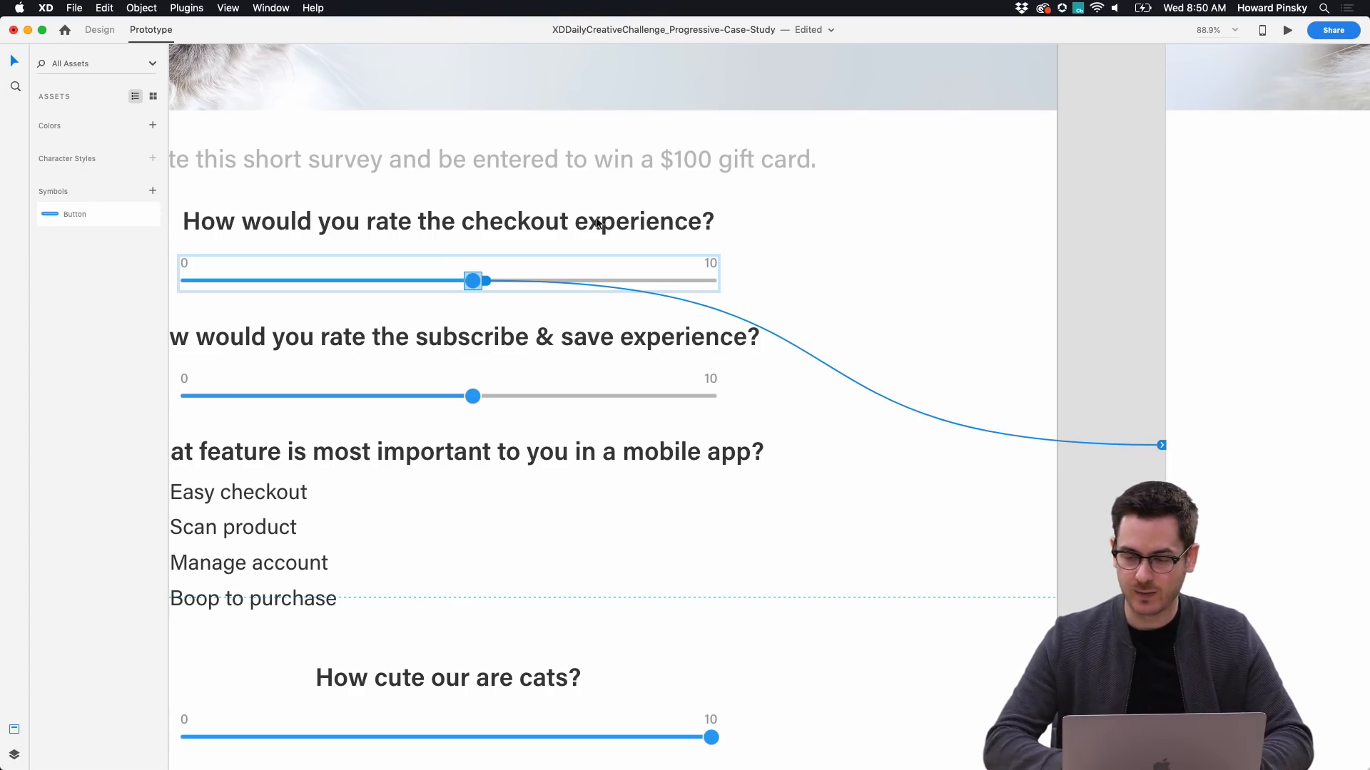
click(1288, 30)
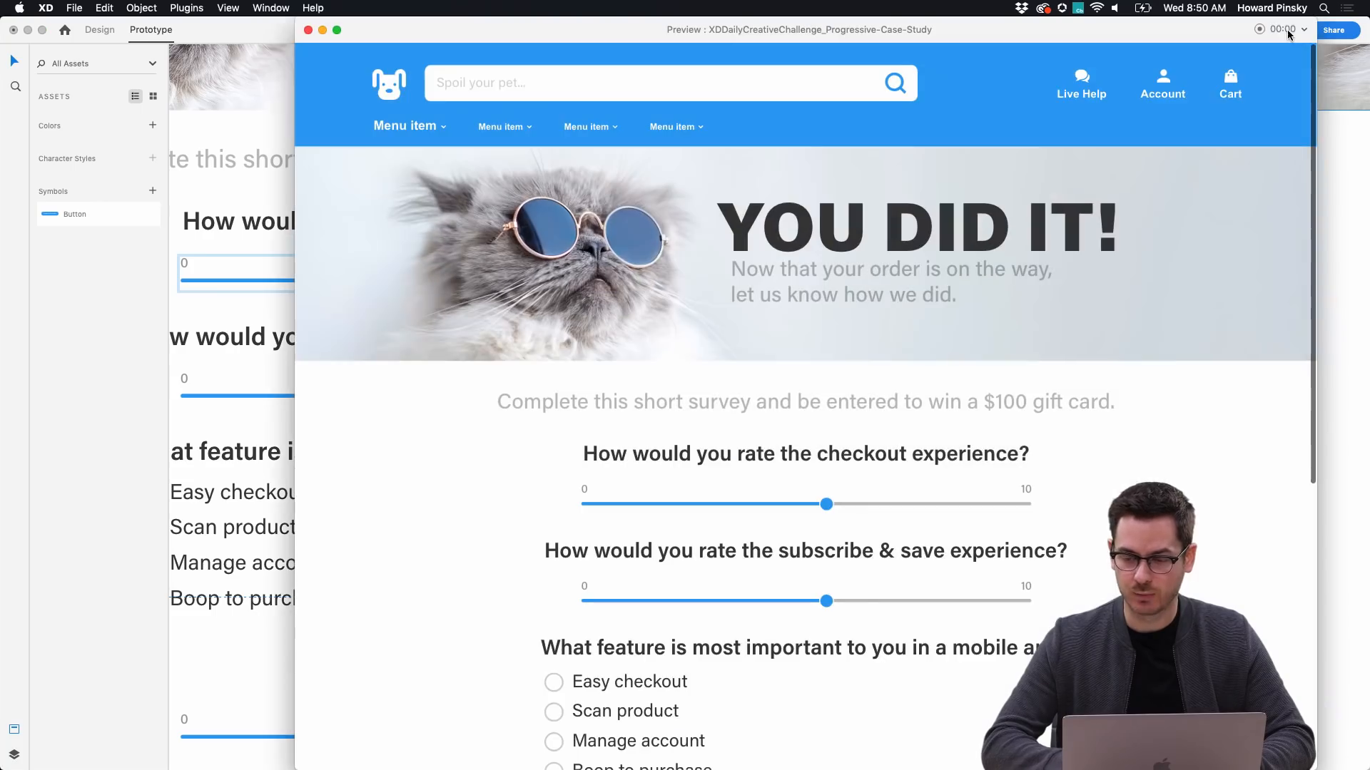
drag(827, 505, 984, 505)
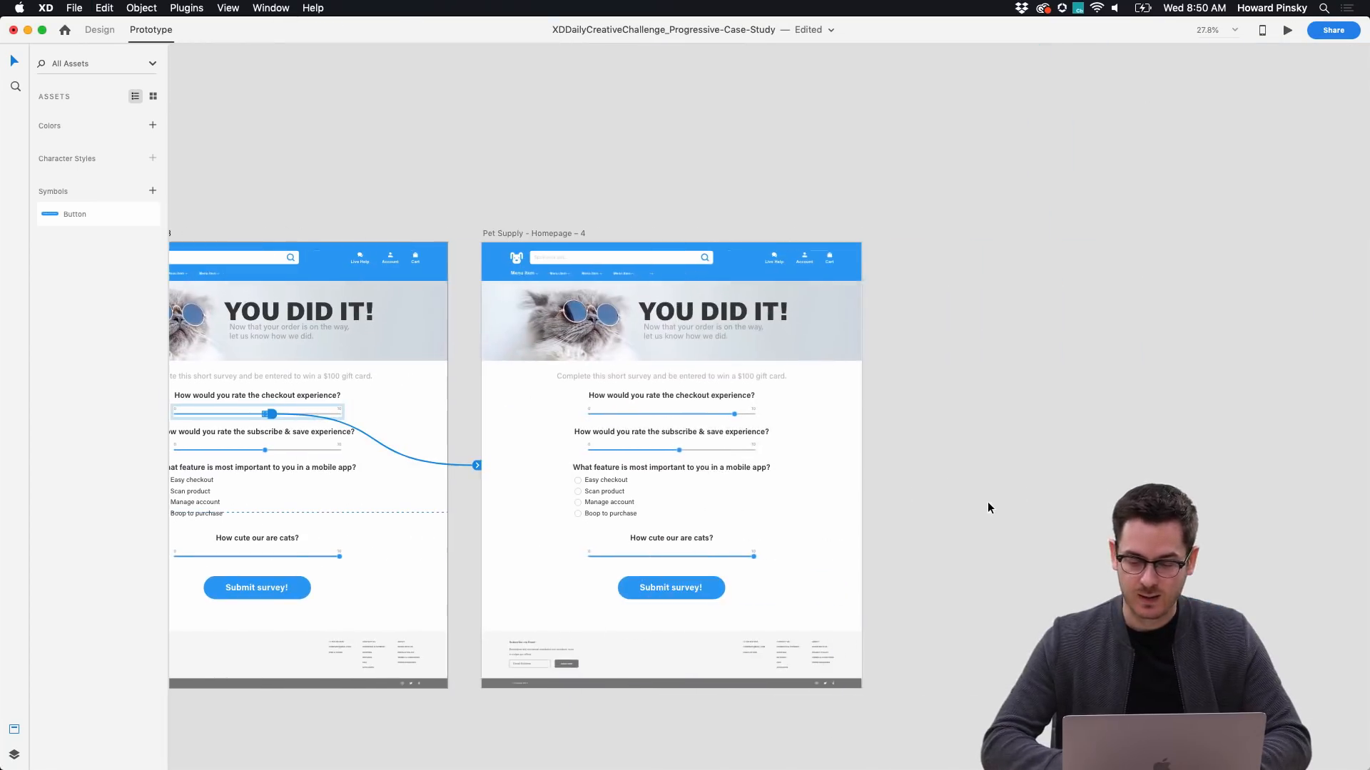
Duplicate the Pet Supply - Homepage – 4 artboard and return to Design mode on the copy.
click(502, 234)
key(super+d)
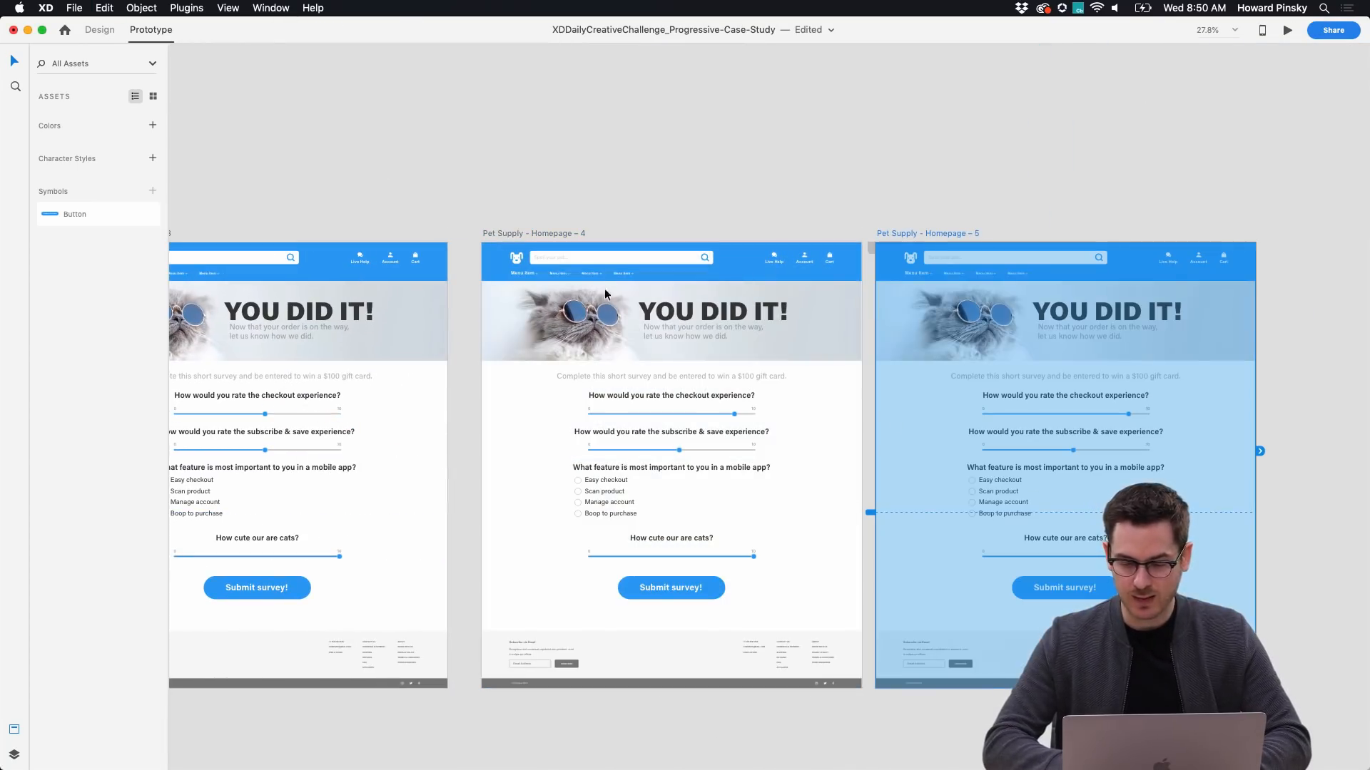
key(super+1)
scroll(1156, 446, up, 5)
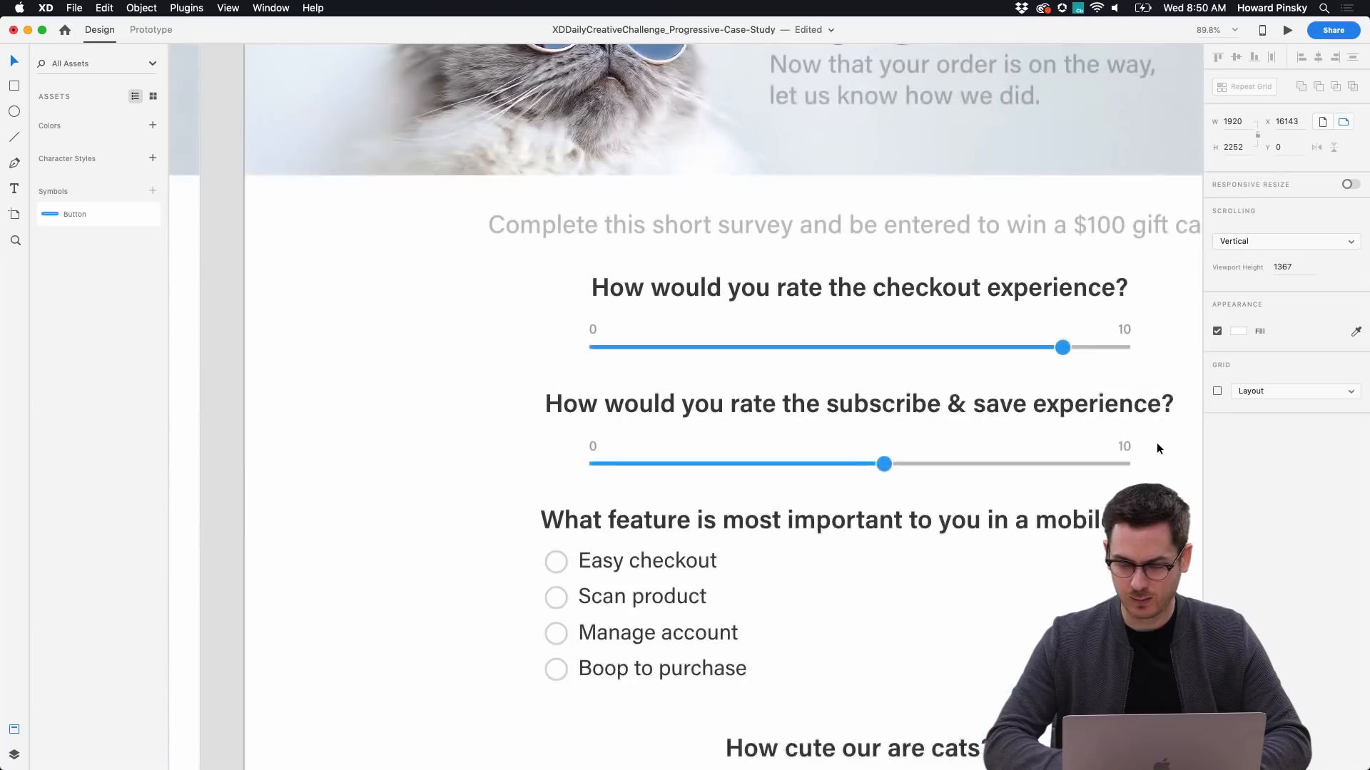
On Pet Supply - Homepage – 5, move the subscribe & save slider handle to X 834 and shorten its blue line to 307 px wide.
click(856, 435)
double_click(856, 435)
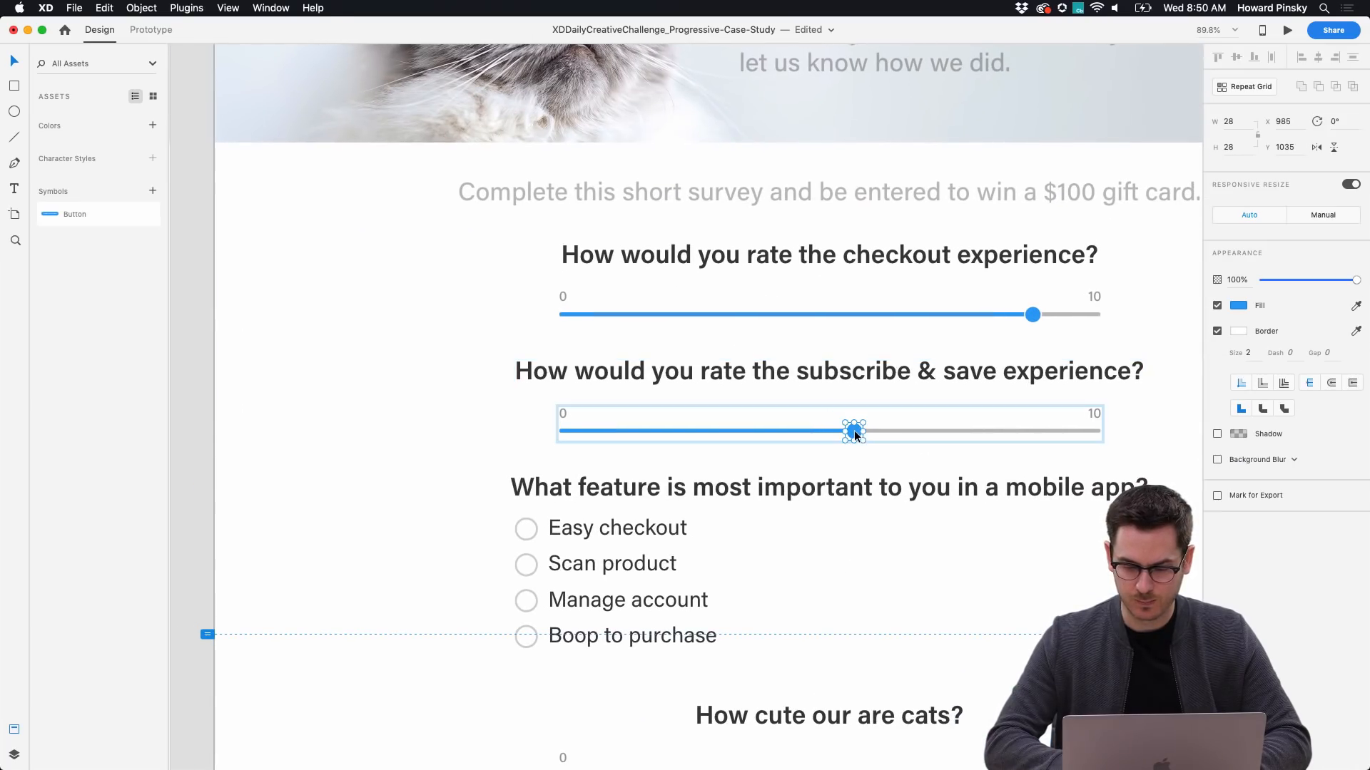
drag(856, 433, 757, 430)
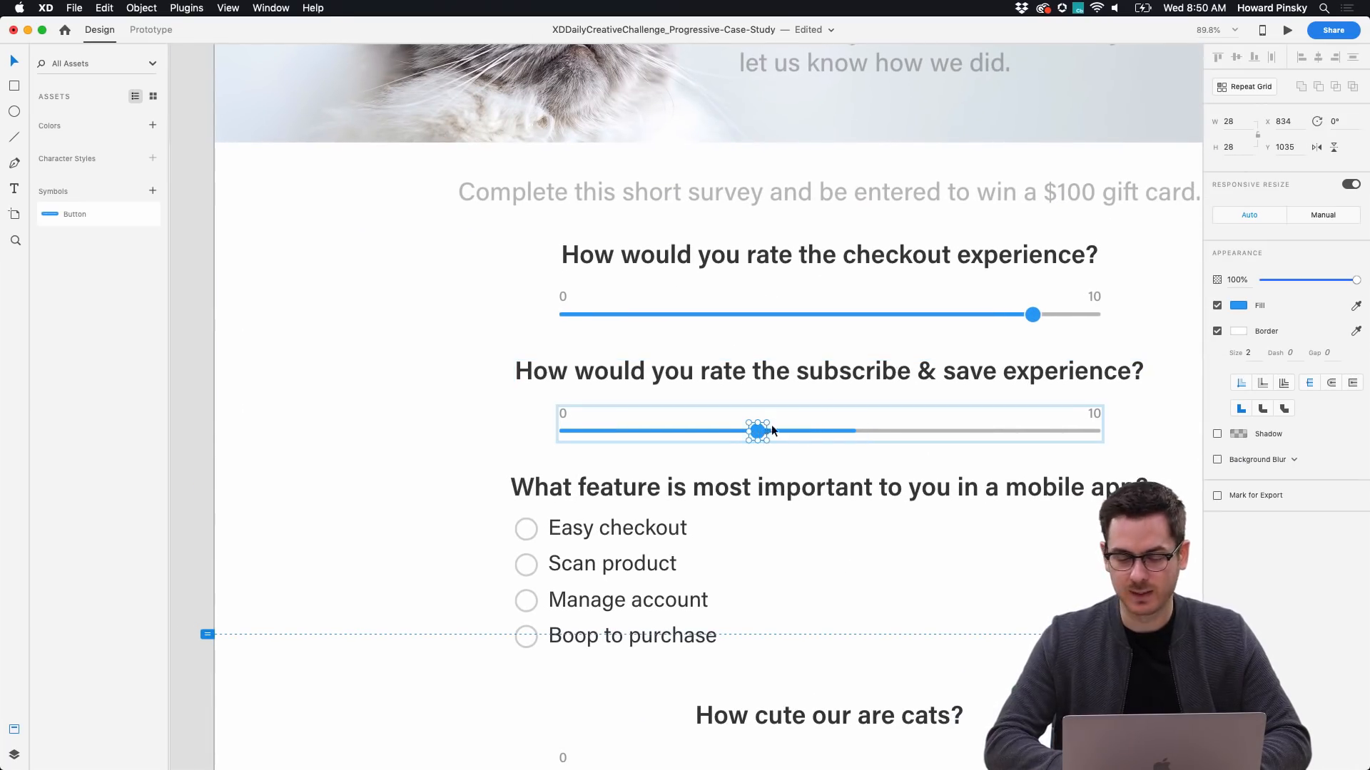
key(Escape)
click(827, 432)
double_click(833, 432)
double_click(845, 431)
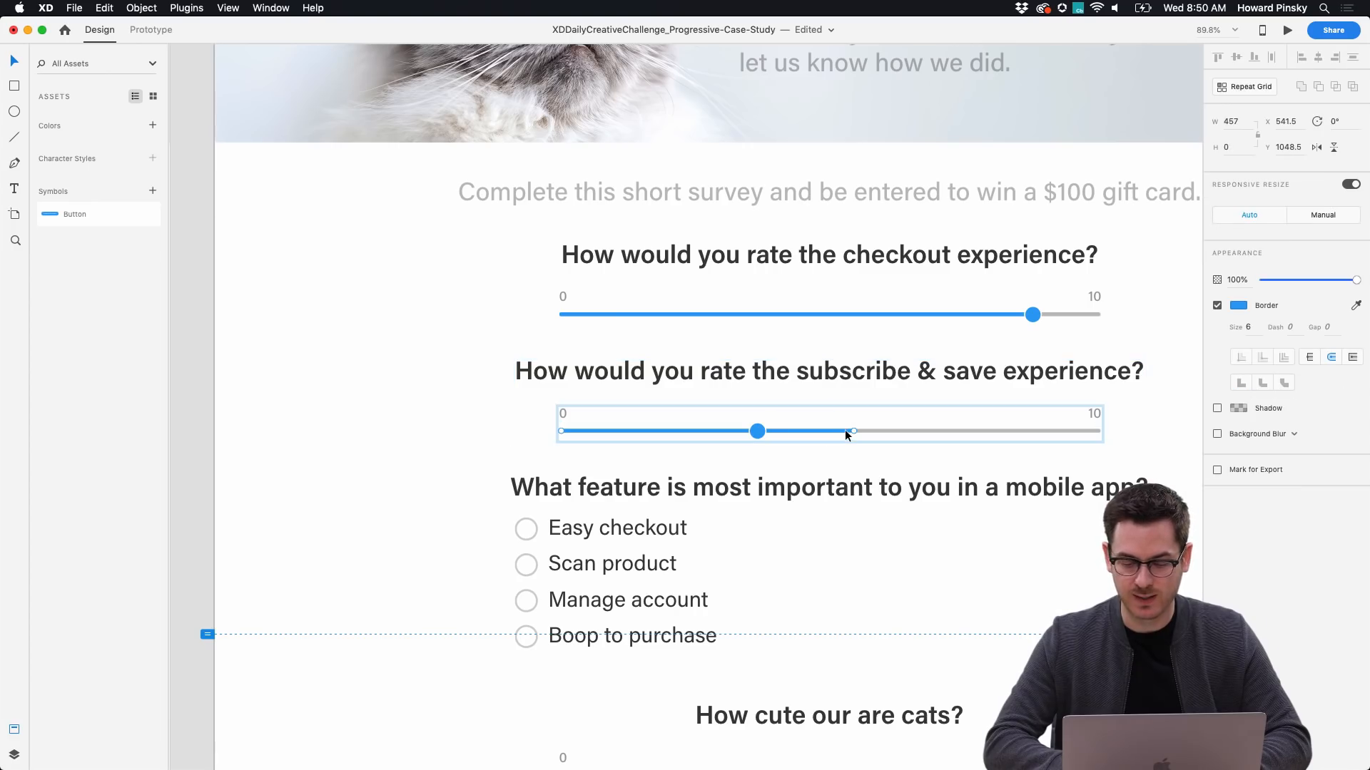
drag(853, 432, 756, 427)
scroll(757, 432, down, 5)
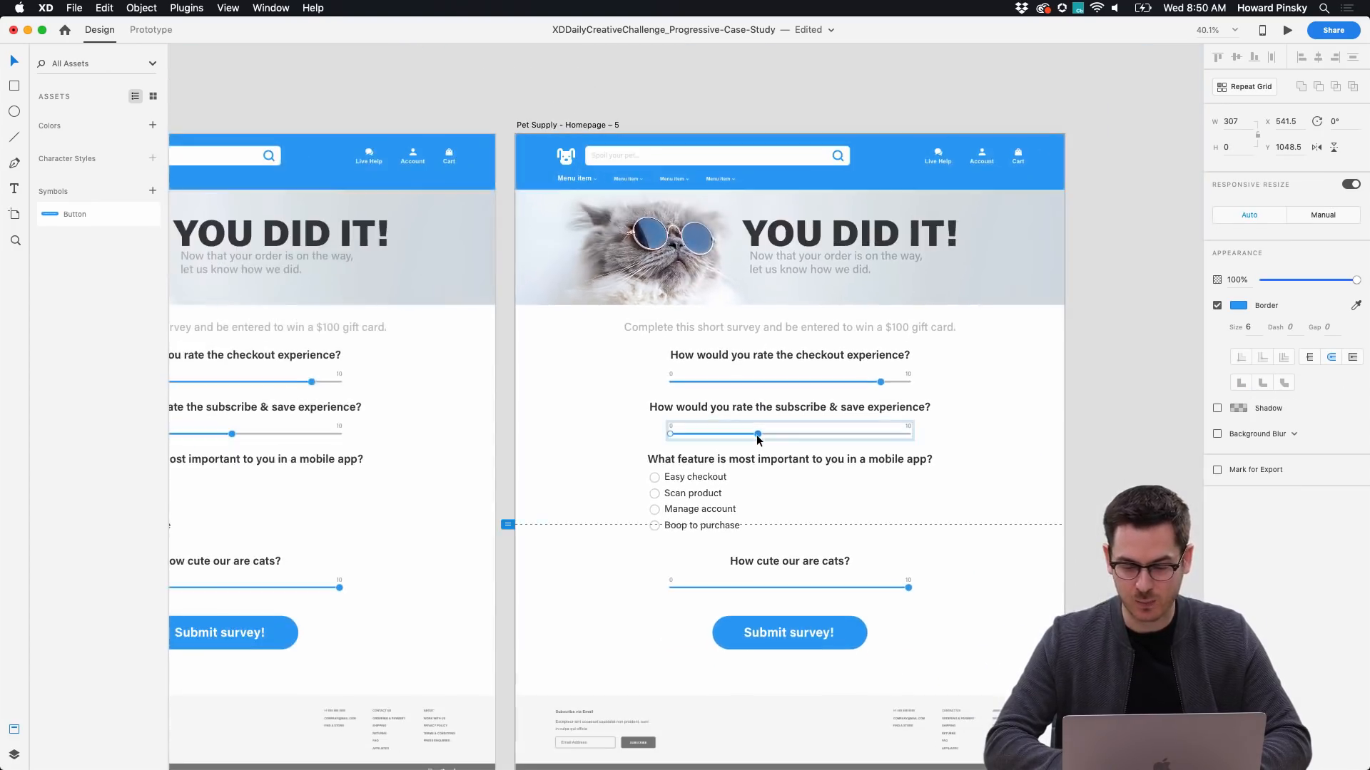
Duplicate the Pet Supply - Homepage – 5 artboard, placing the copy beside it at X 18133.
scroll(742, 430, down, 1)
scroll(743, 430, left, 1)
click(580, 102)
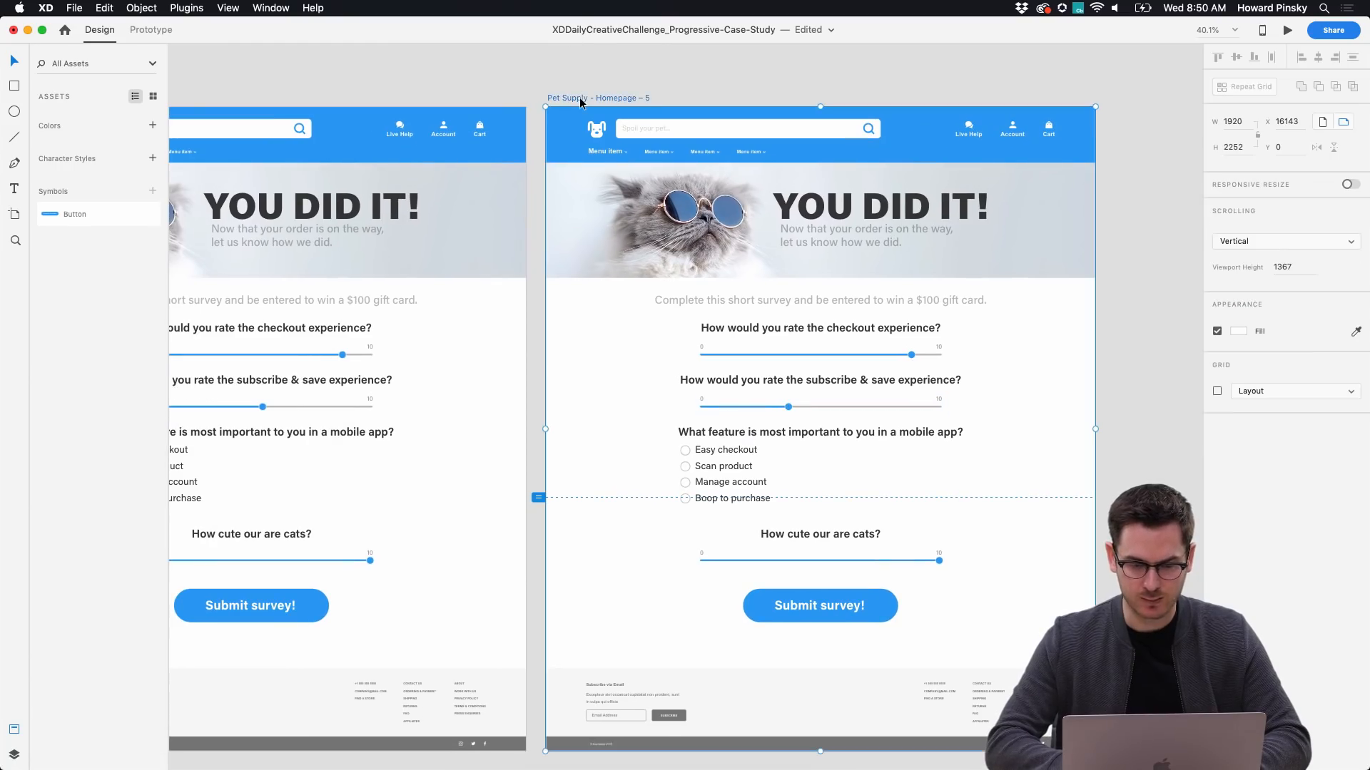
key(super+d)
scroll(579, 99, right, 10)
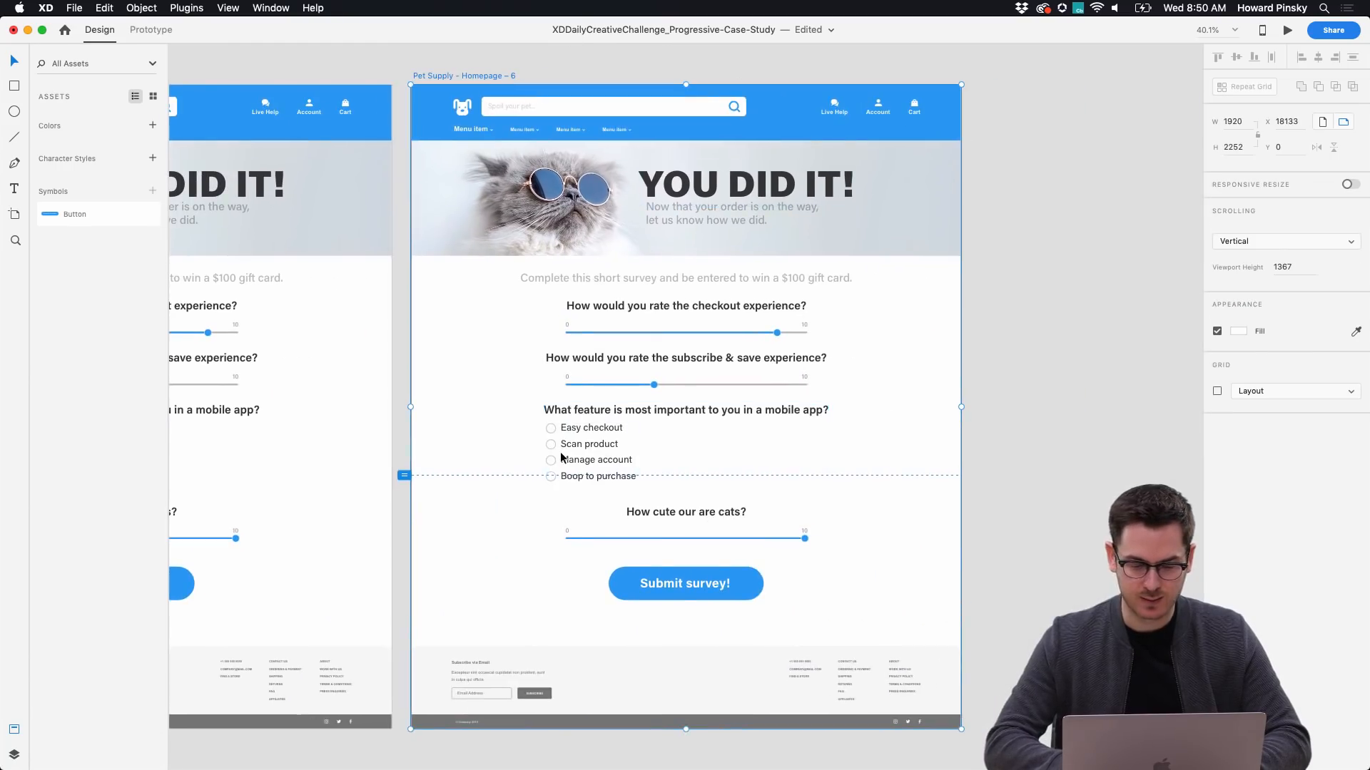
On the newest artboard, draw a 16 px circle inside the Boop to purchase radio button.
scroll(560, 453, up, 8)
scroll(721, 392, right, 2)
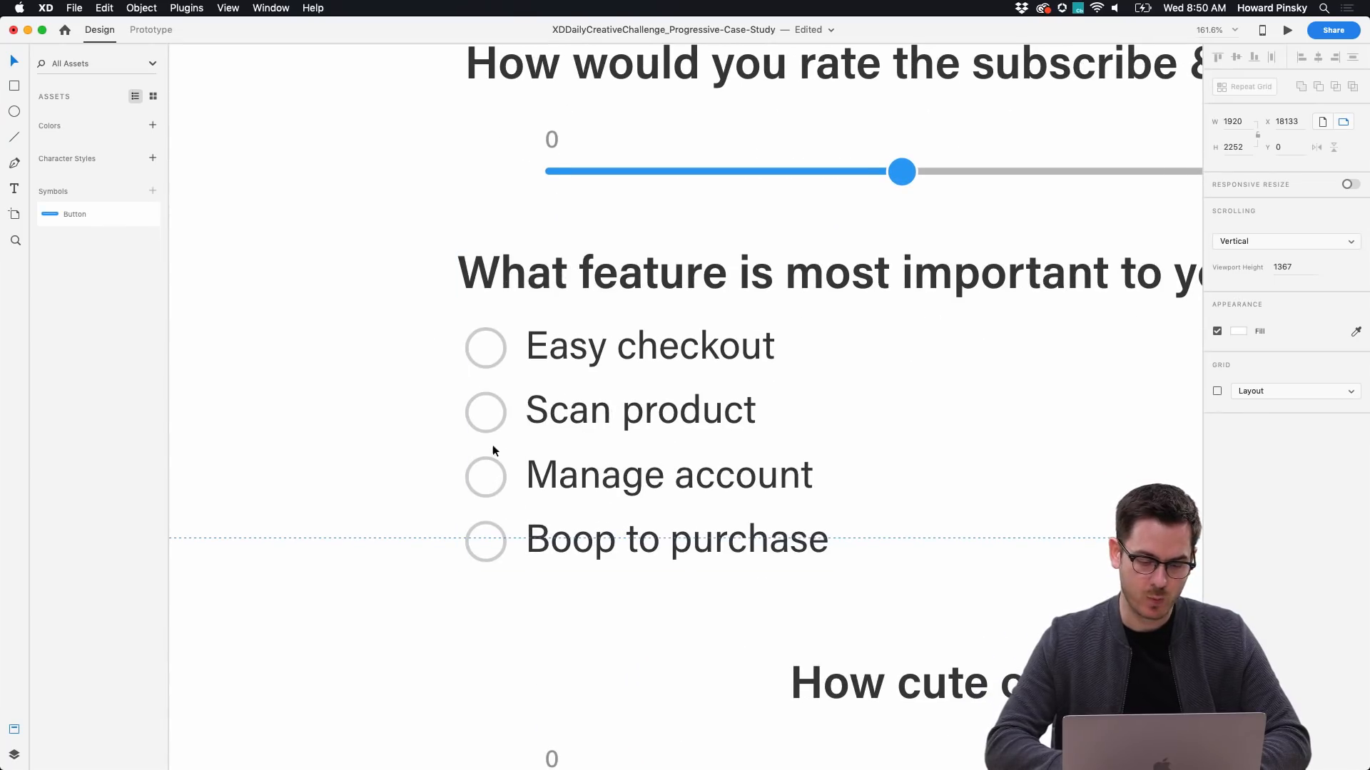
click(487, 543)
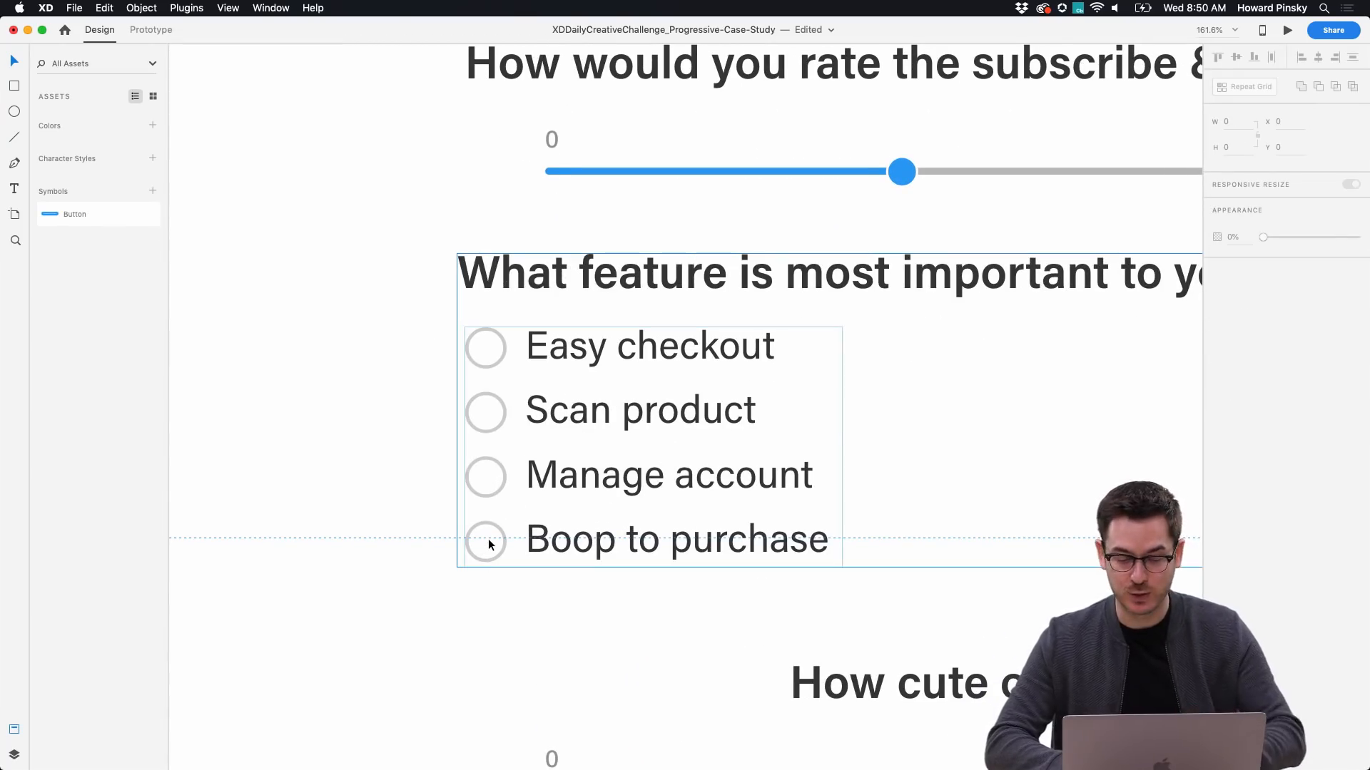
scroll(503, 540, up, 5)
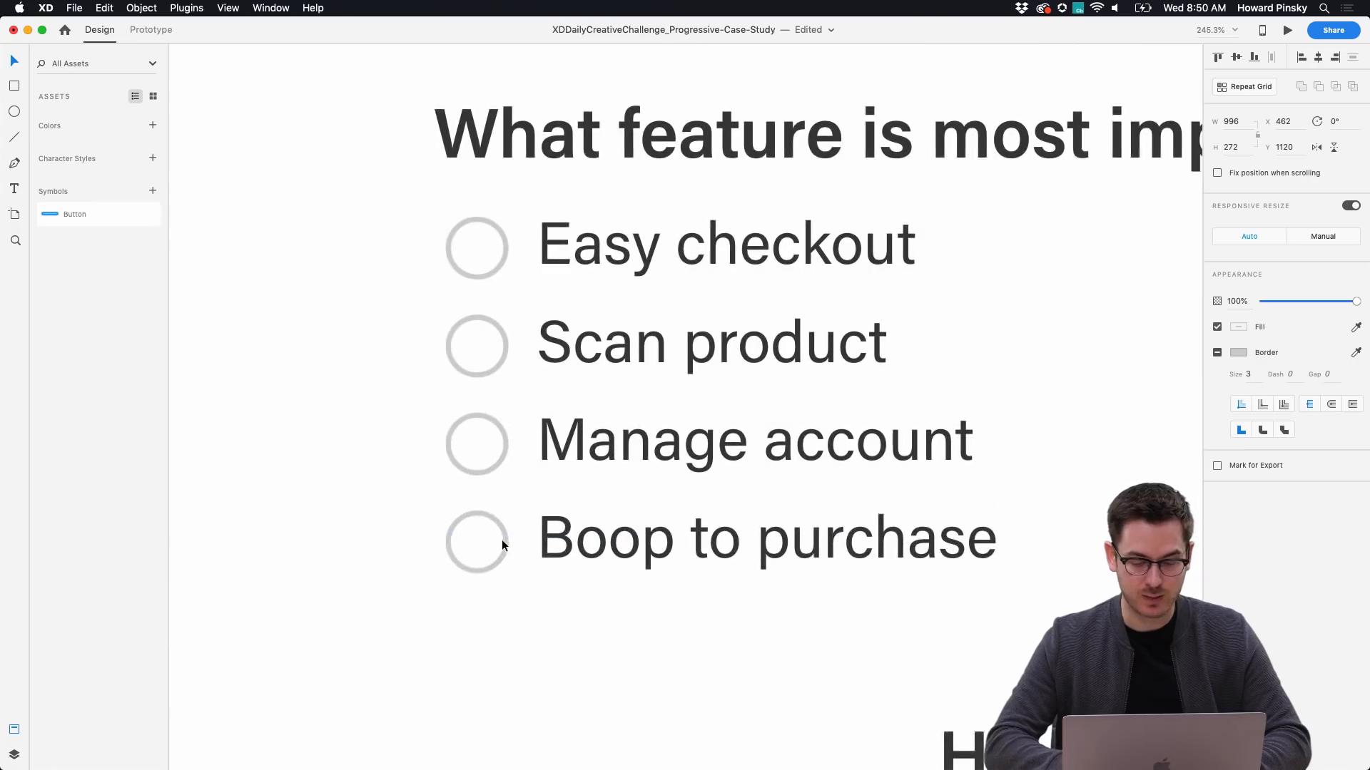
key(e)
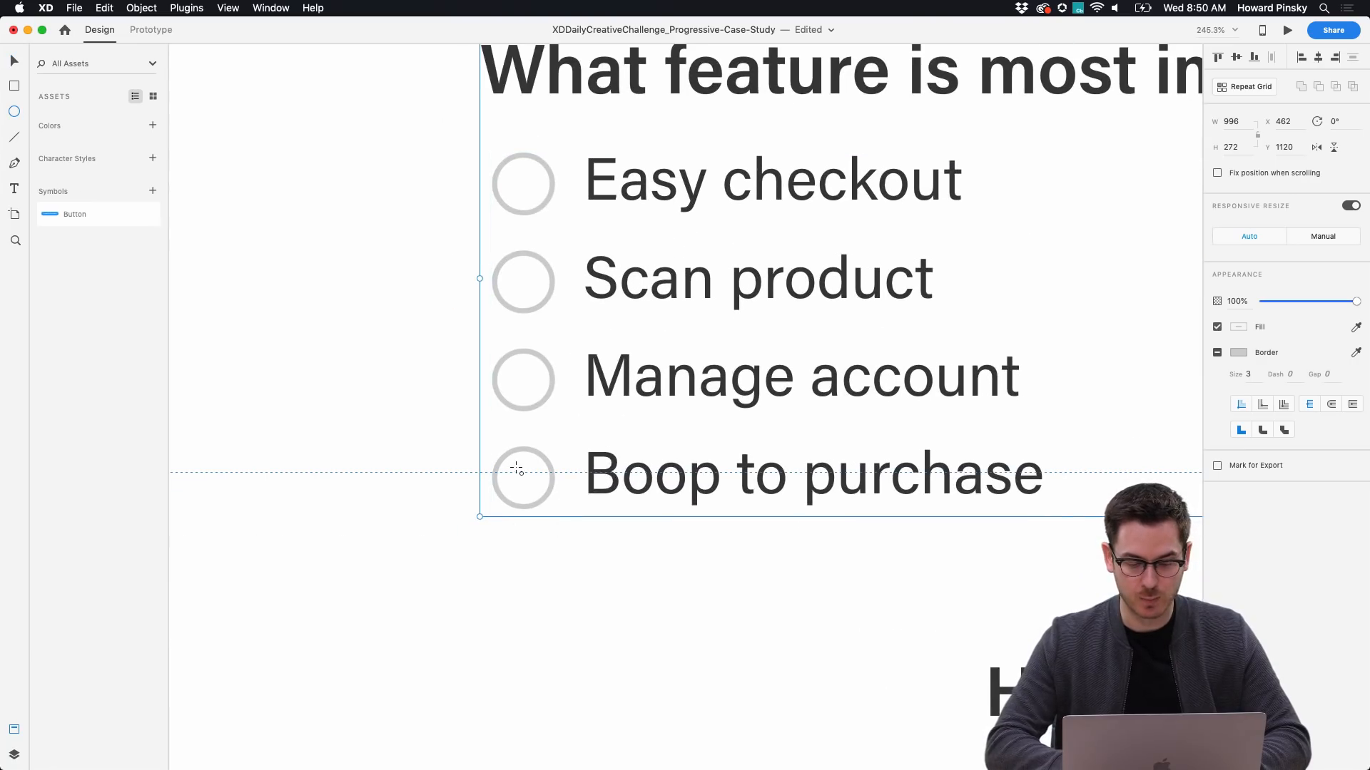
drag(525, 477, 537, 490)
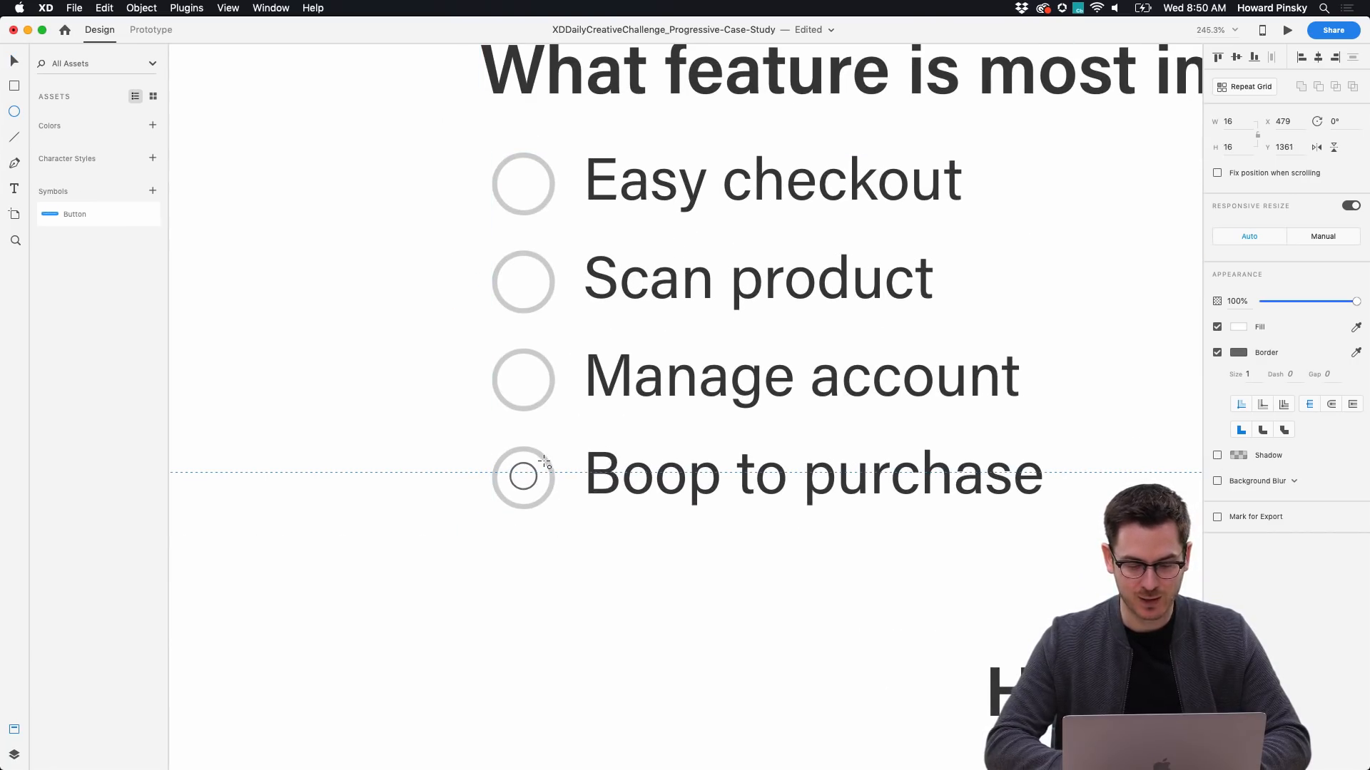
Remove the small circle's border and fill it with the blue sampled from the checkout slider's line.
click(1217, 352)
click(1240, 326)
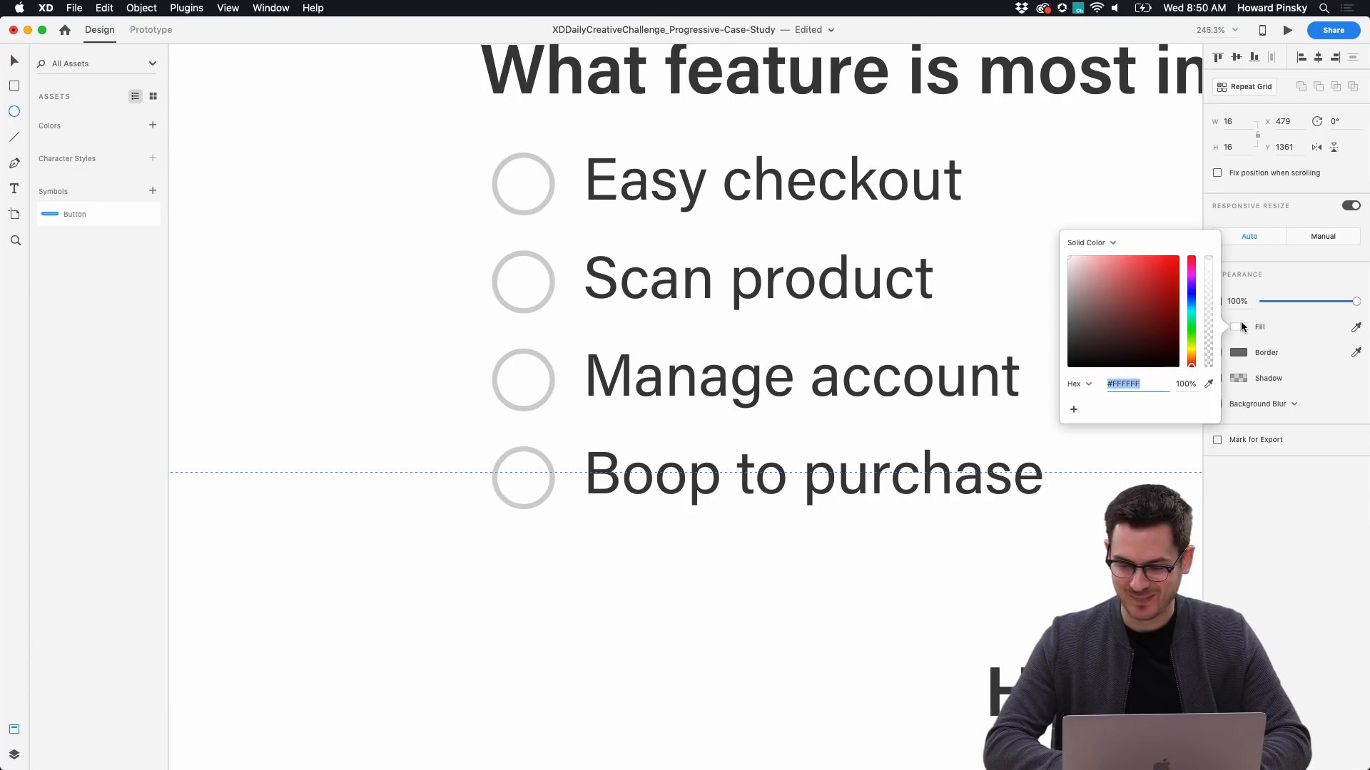
drag(1078, 320, 1061, 343)
click(1221, 471)
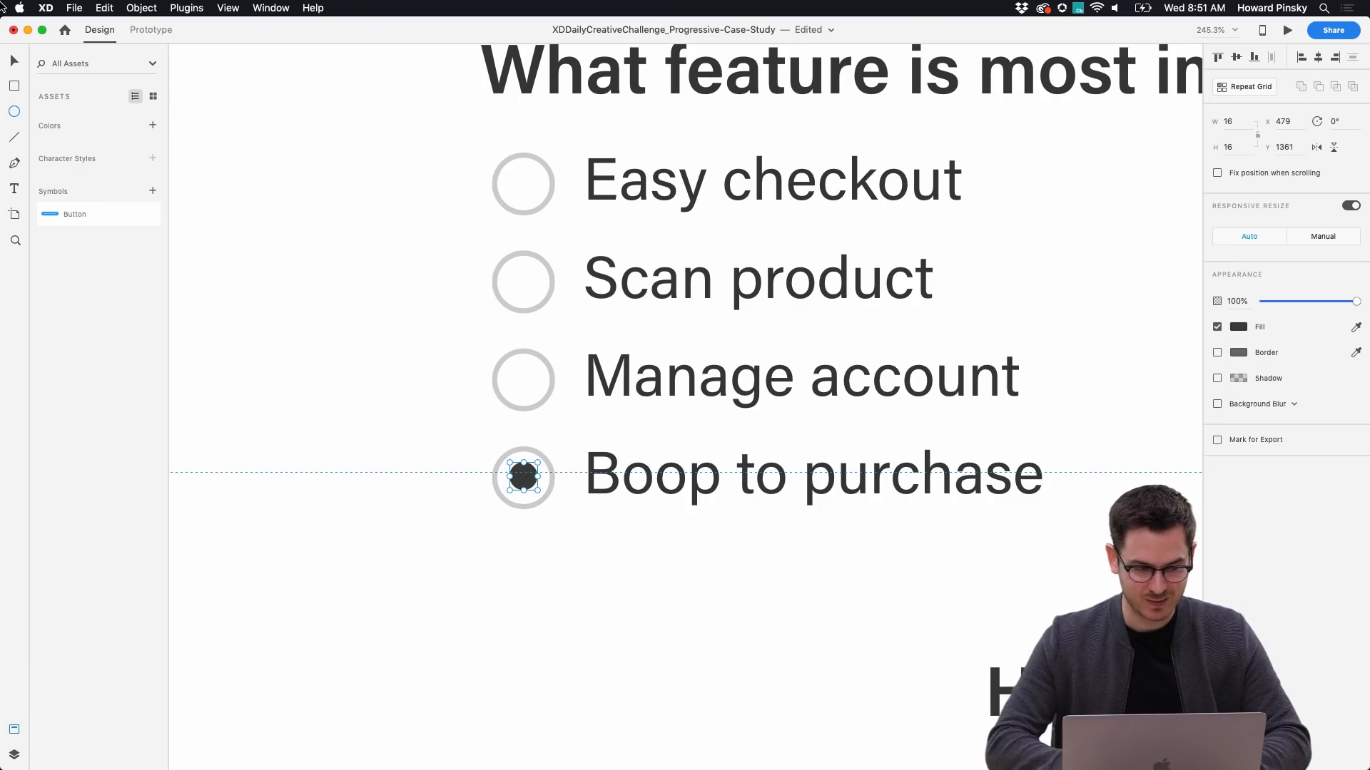
click(13, 65)
scroll(680, 288, up, 15)
scroll(681, 289, down, 3)
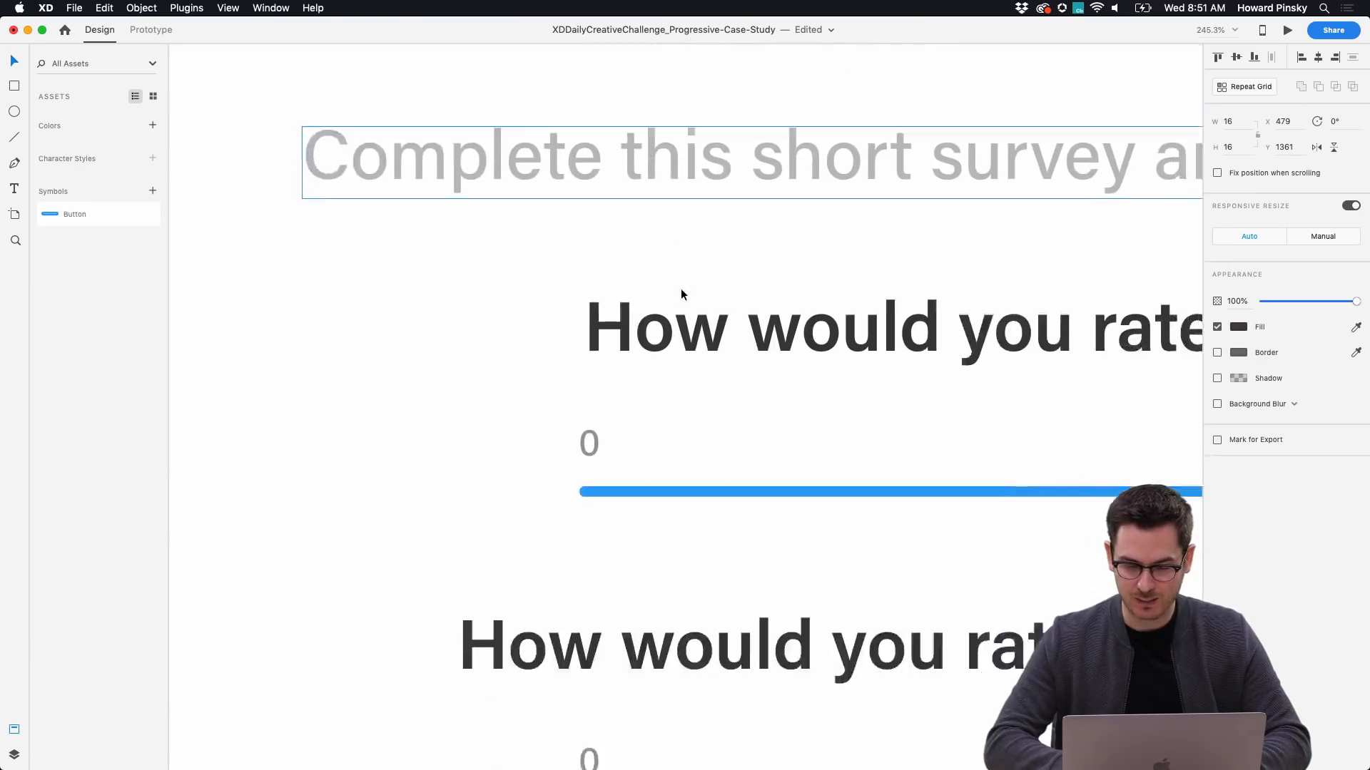
key(i)
click(734, 408)
scroll(734, 408, down, 10)
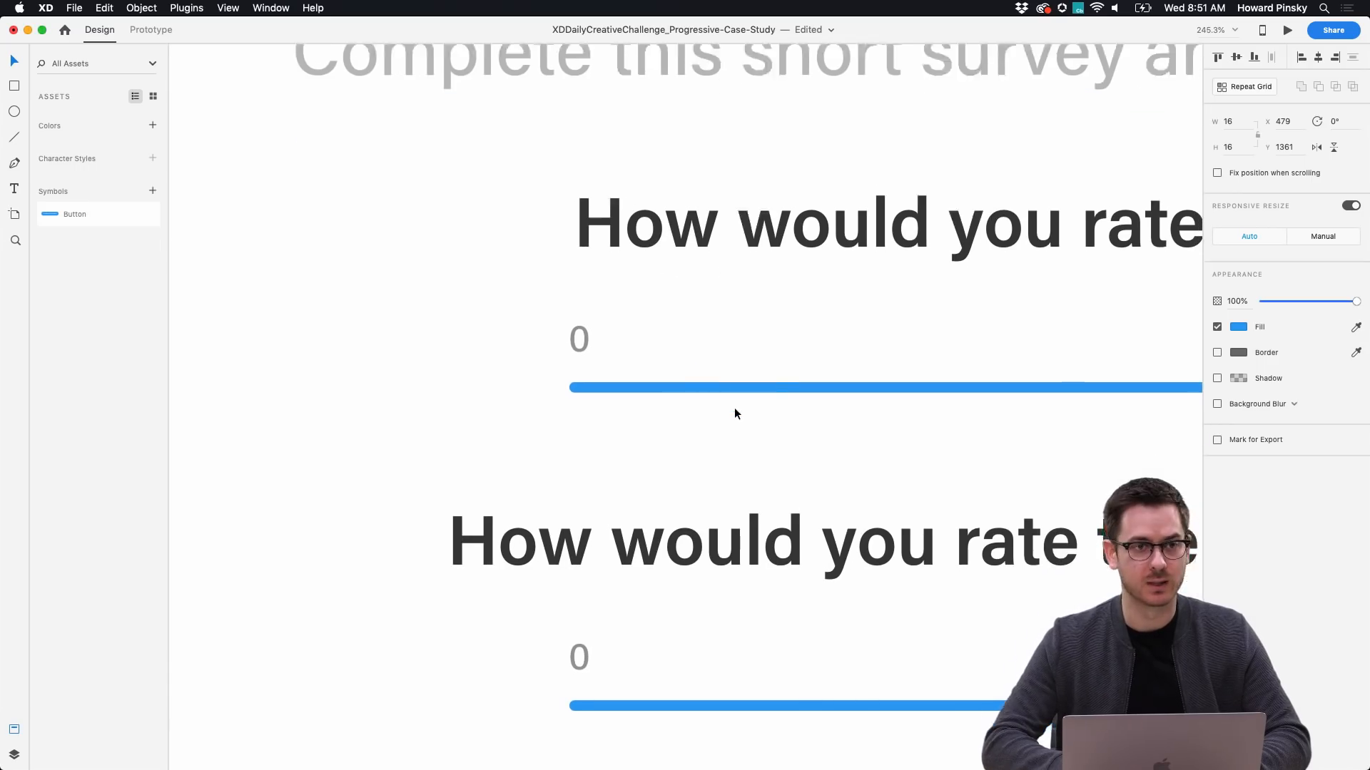
Center the blue dot vertically in the Boop to purchase radio button by moving it to Y 1362.
scroll(734, 413, down, 3)
scroll(514, 413, up, 5)
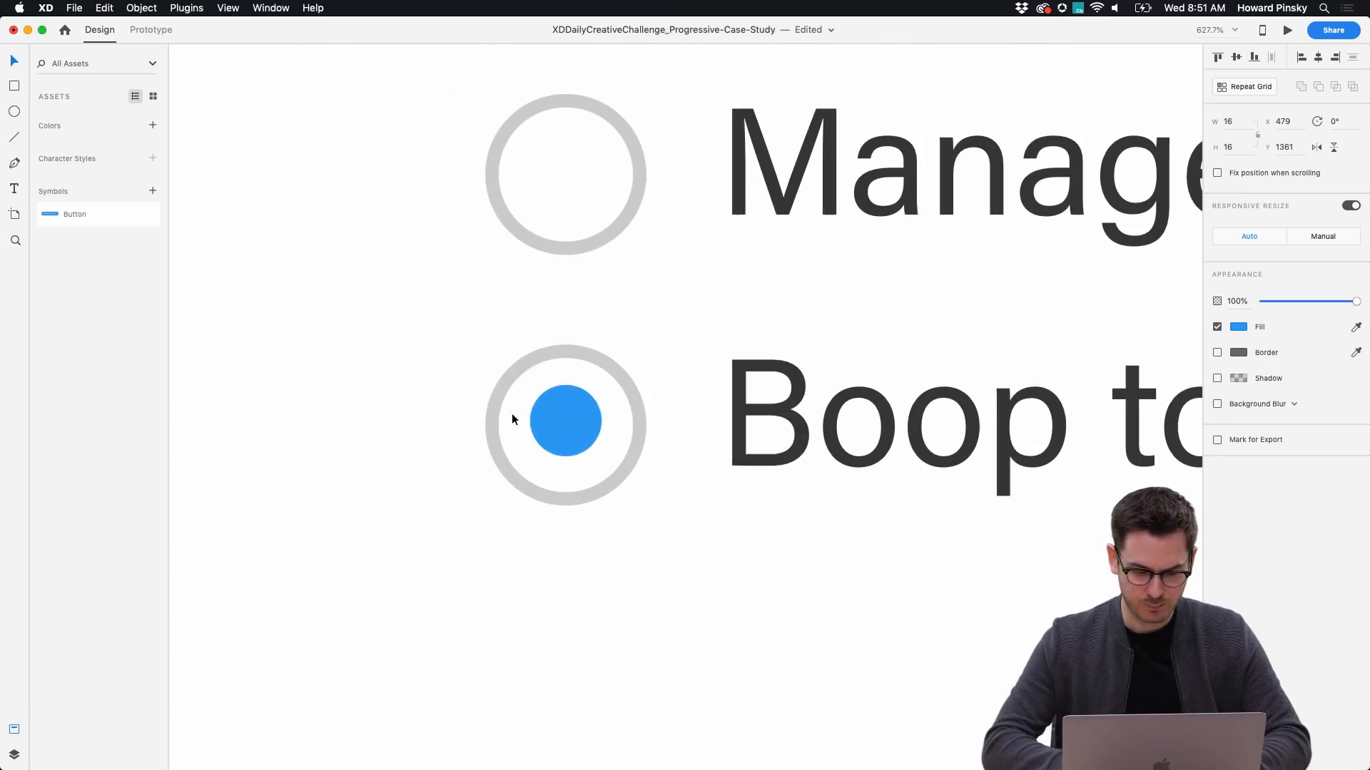
drag(570, 429, 567, 433)
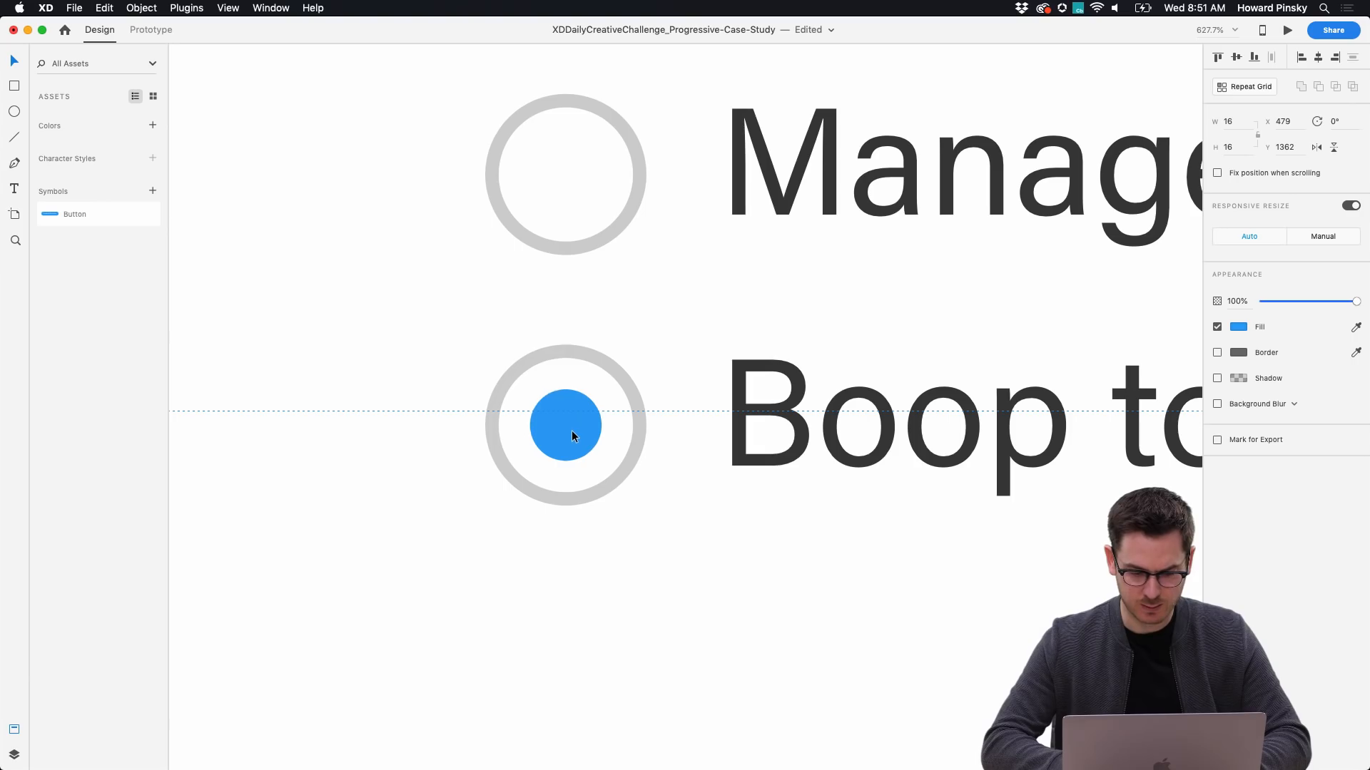
Switch the document from Design to Prototype mode.
scroll(571, 430, down, 10)
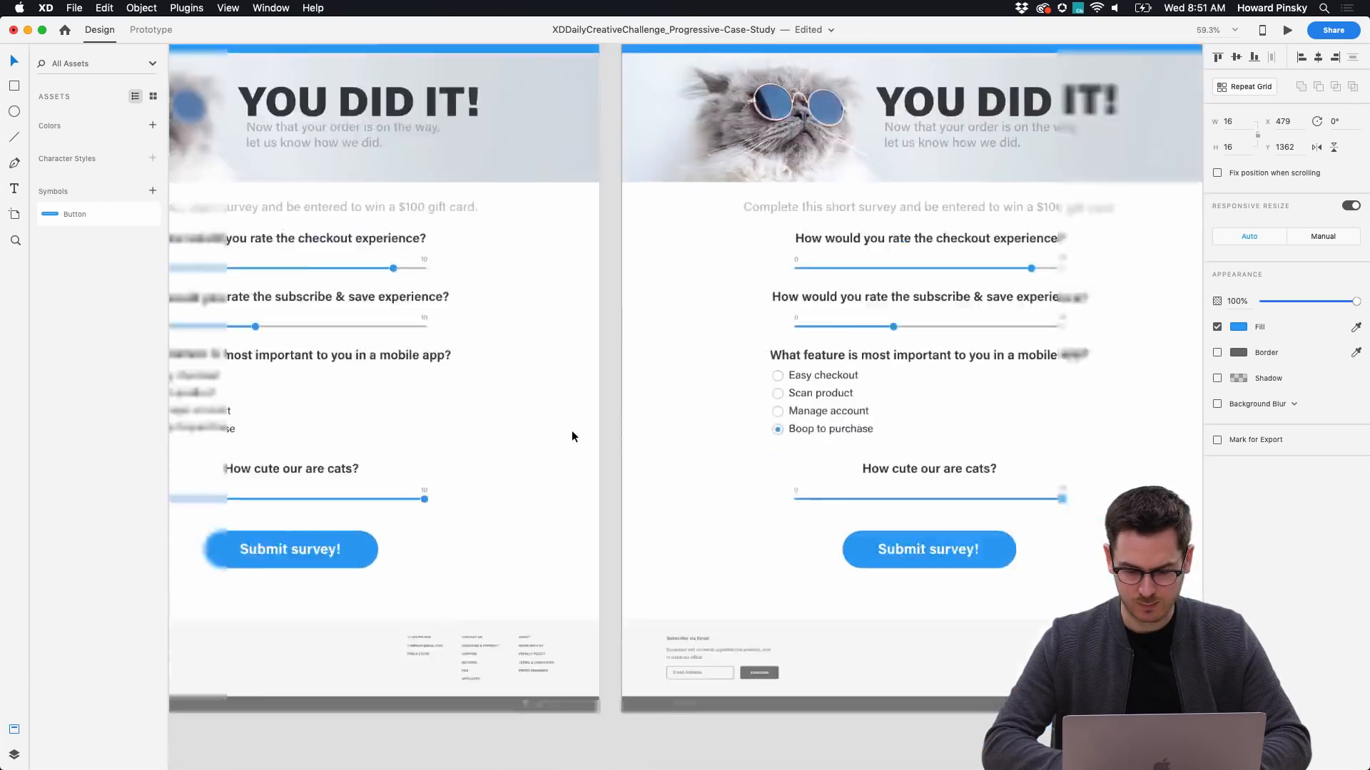
scroll(572, 434, down, 5)
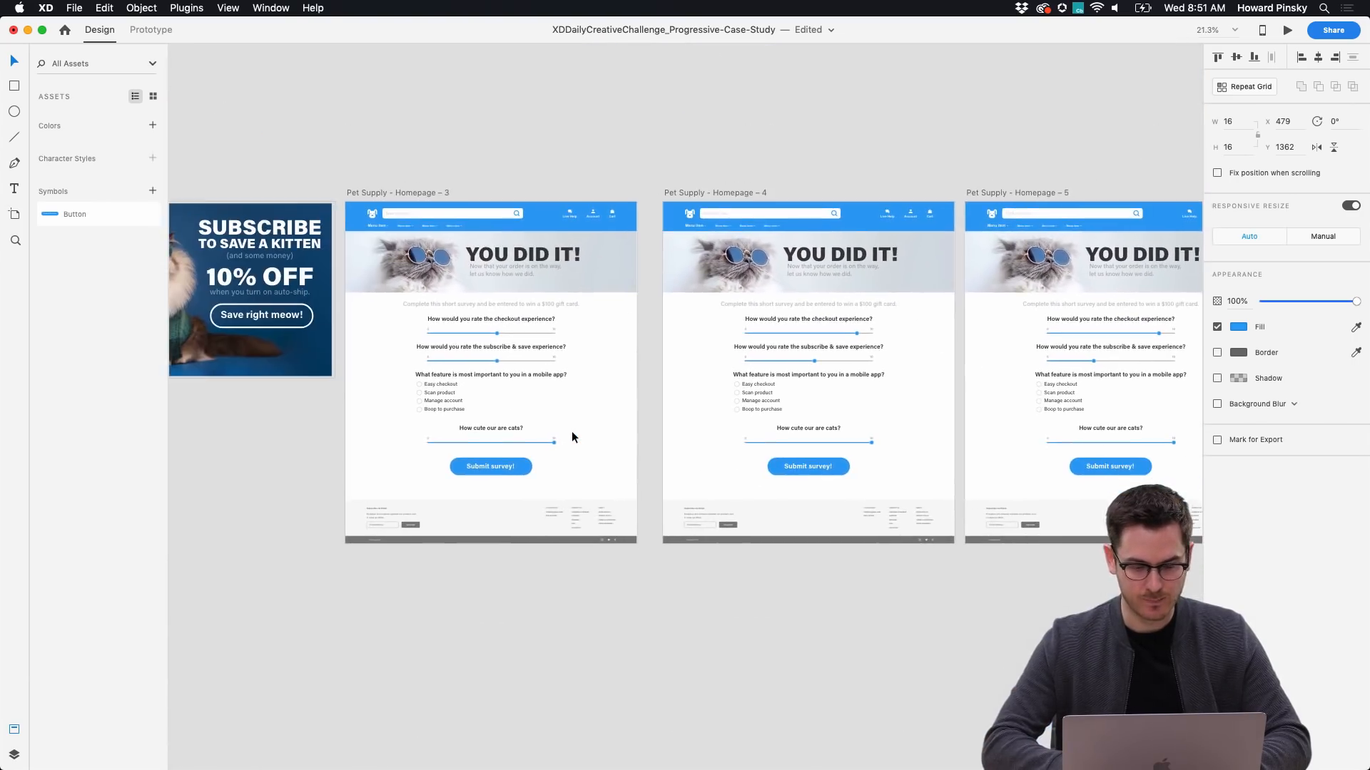
click(136, 30)
scroll(799, 294, right, 3)
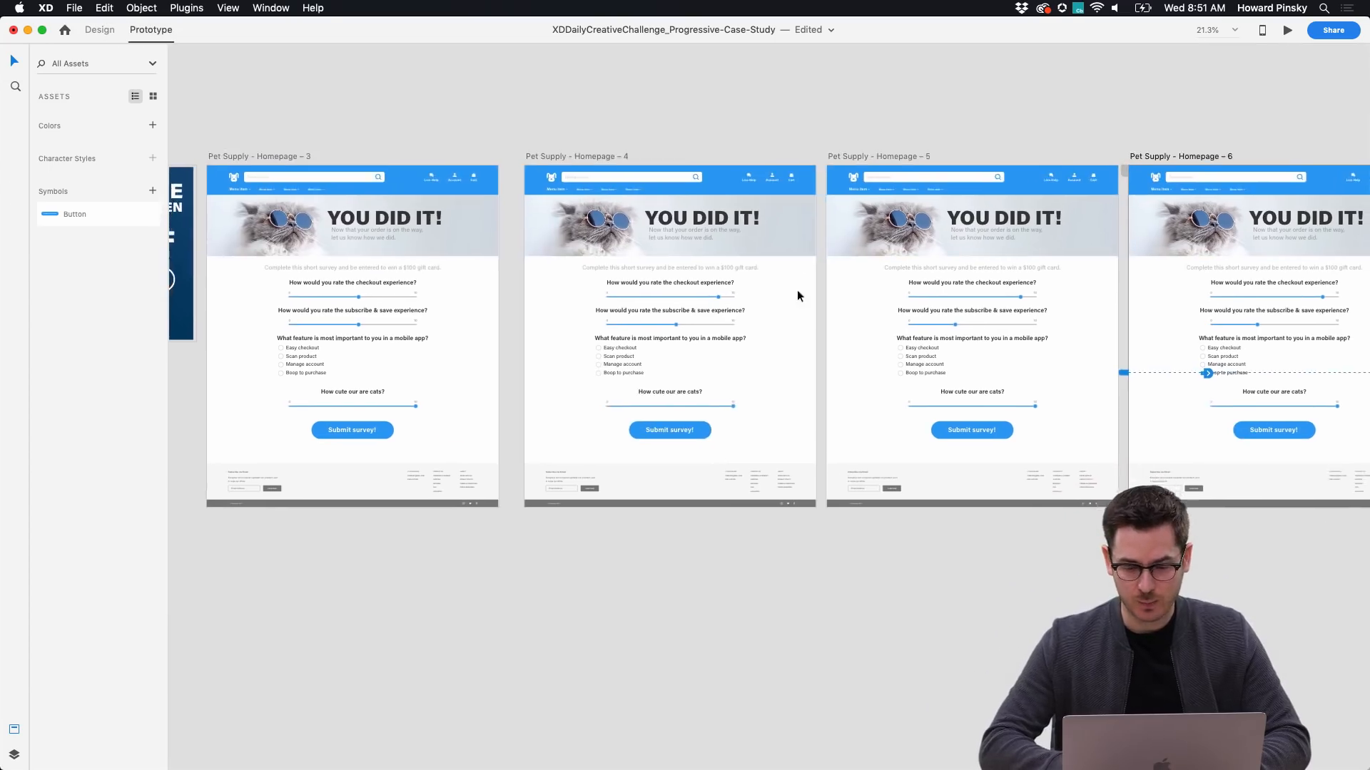
Try to wire the subscribe & save slider handle on Pet Supply - Homepage – 5 to the Homepage – 6 artboard.
scroll(999, 303, up, 5)
double_click(838, 364)
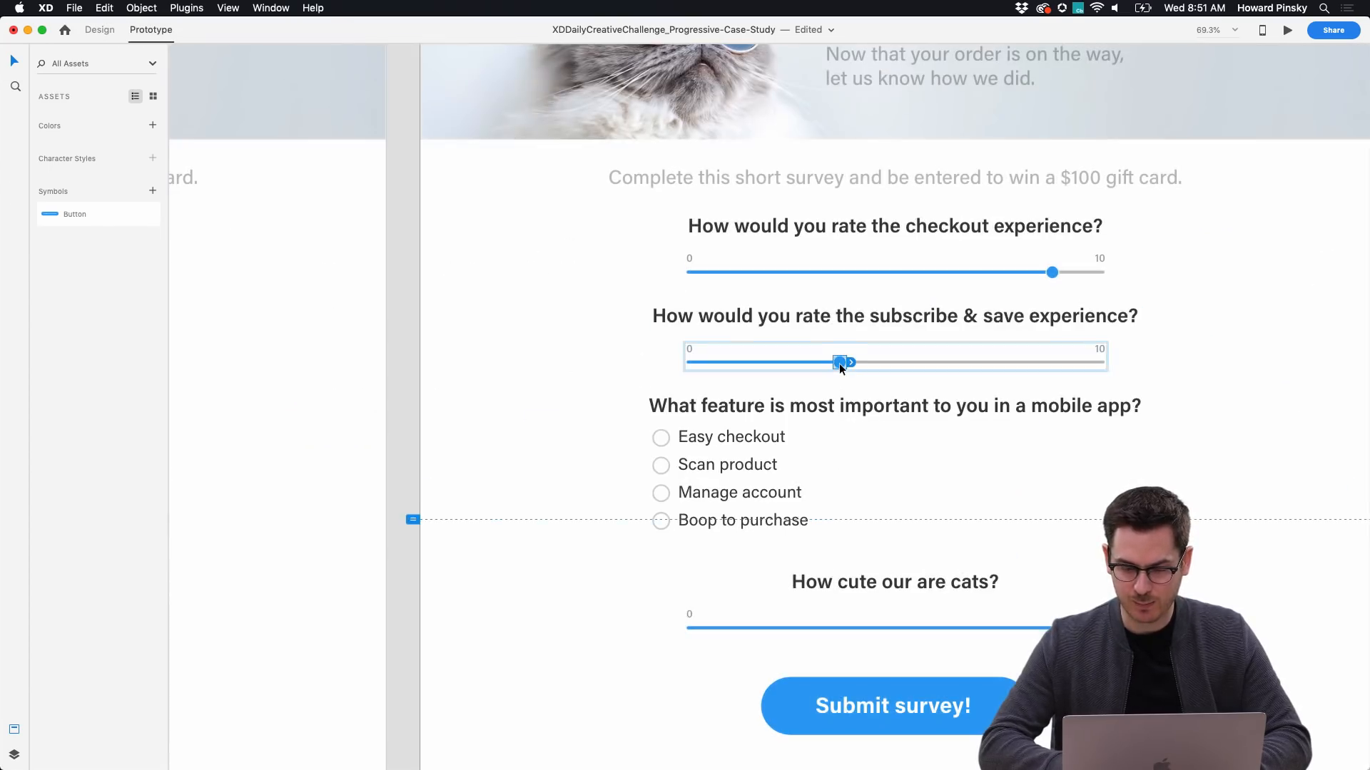
scroll(839, 364, right, 6)
scroll(839, 364, down, 3)
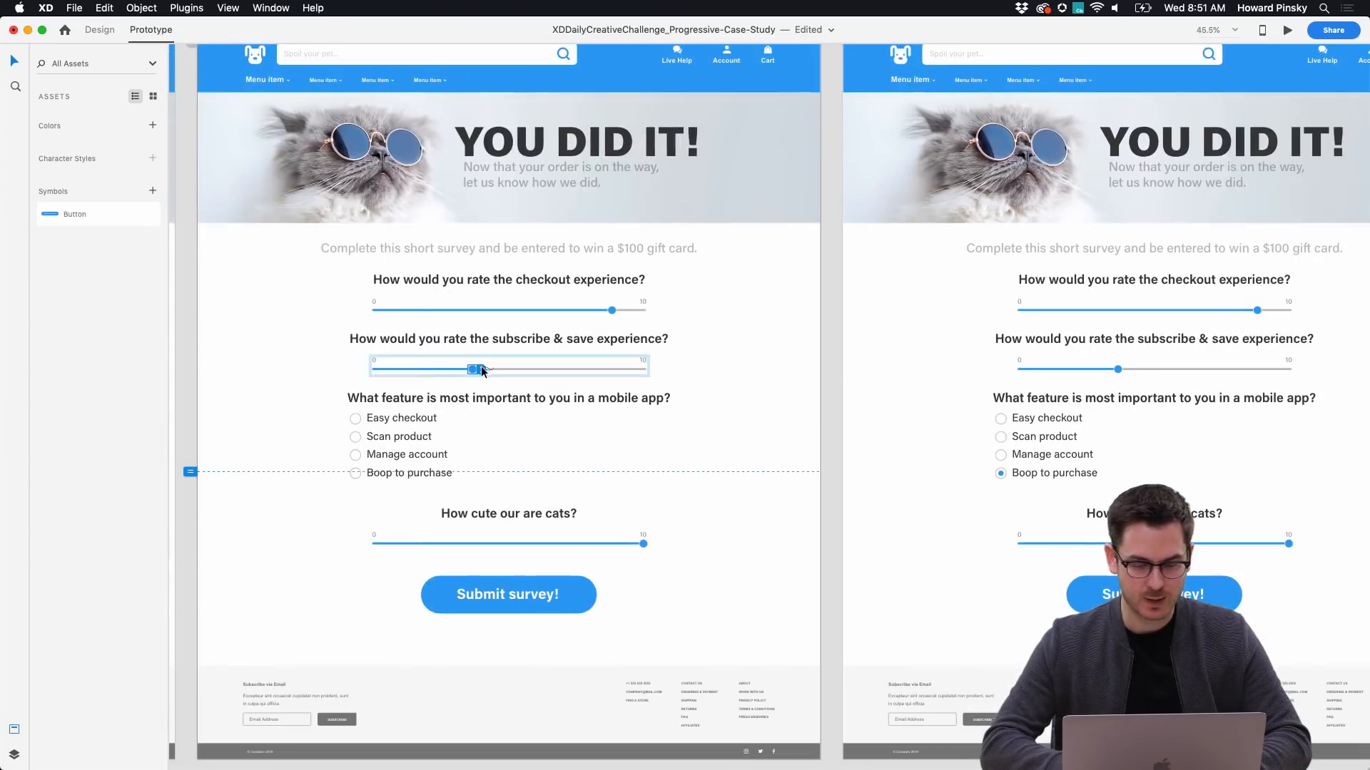
drag(481, 370, 949, 257)
scroll(1006, 347, right, 5)
scroll(1006, 347, down, 1)
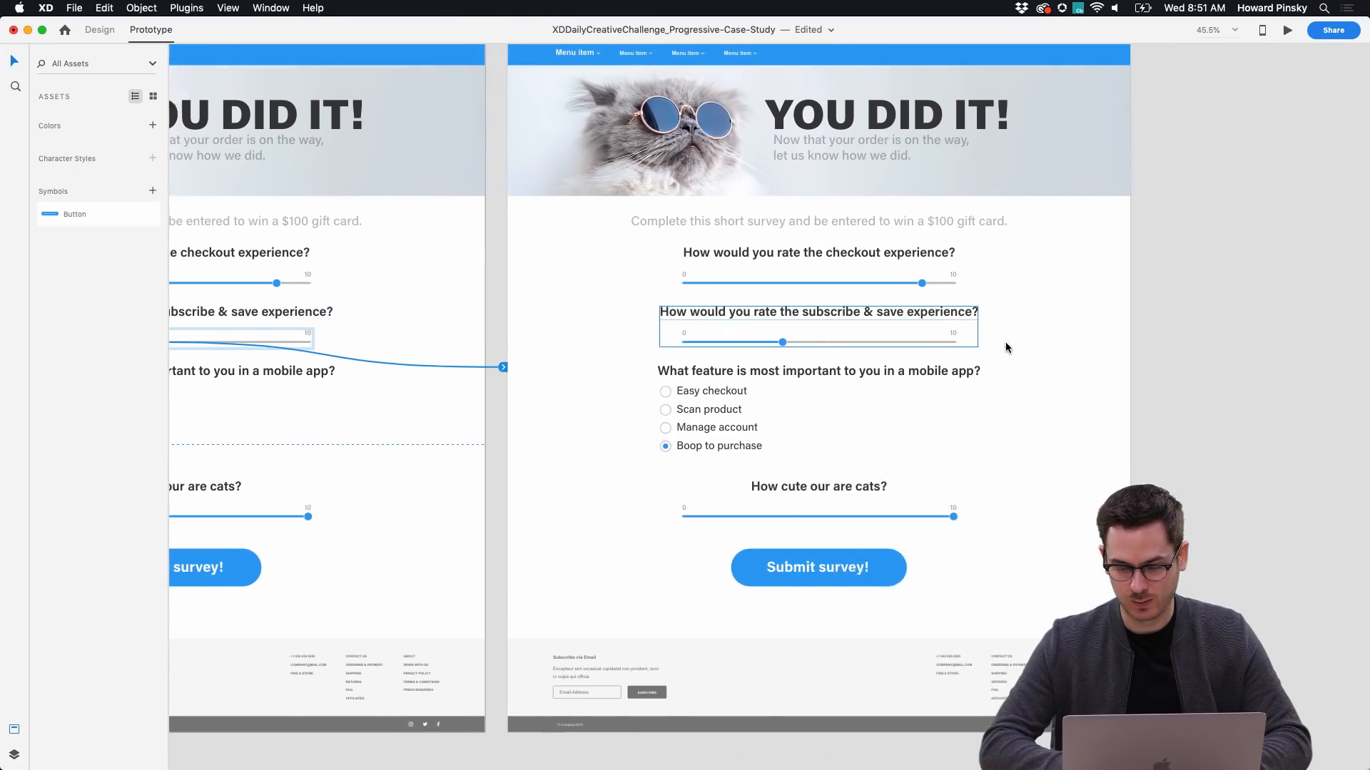
scroll(1006, 348, right, 1)
click(687, 369)
scroll(687, 369, down, 1)
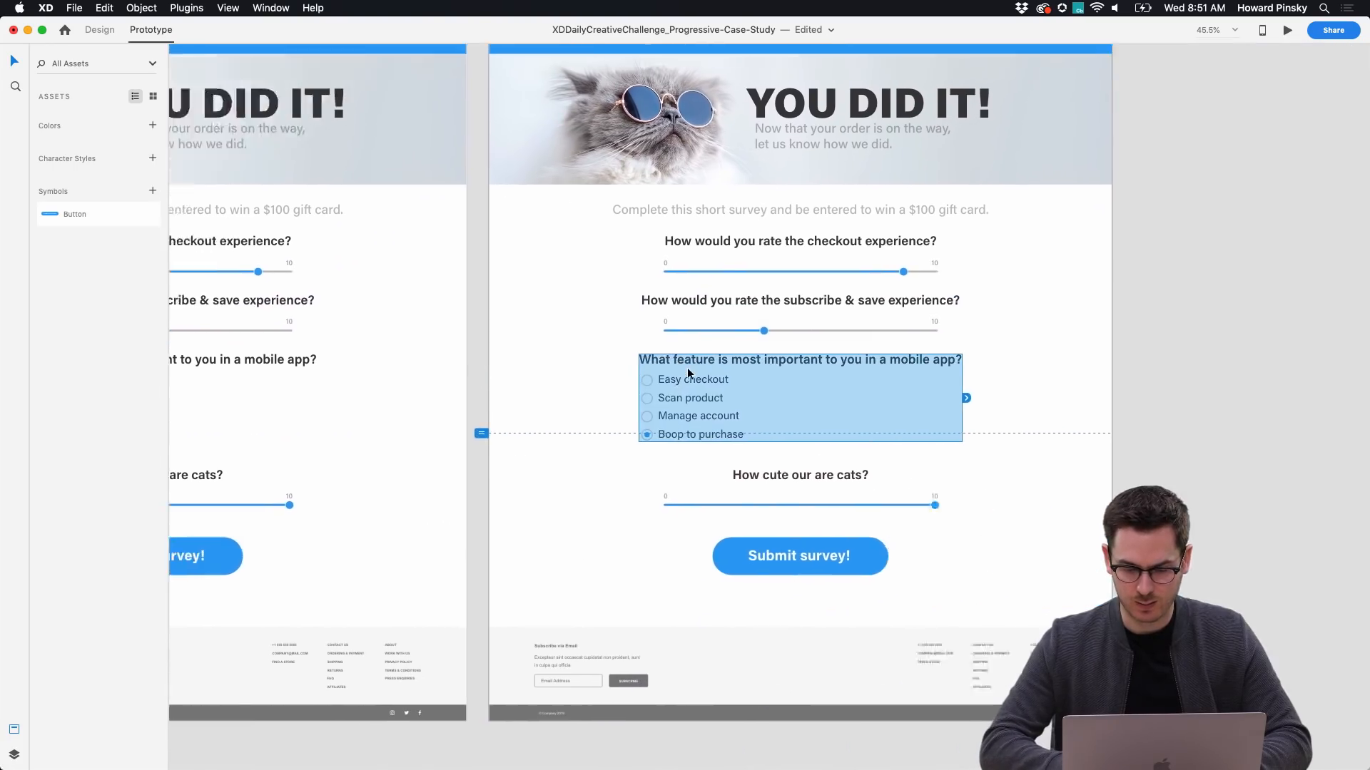
Link the subscribe & save slider handle on Homepage – 4 to Pet Supply - Homepage – 5 with a Drag trigger and Auto-Animate.
scroll(687, 369, left, 10)
scroll(687, 370, right, 10)
scroll(687, 369, up, 1)
click(642, 338)
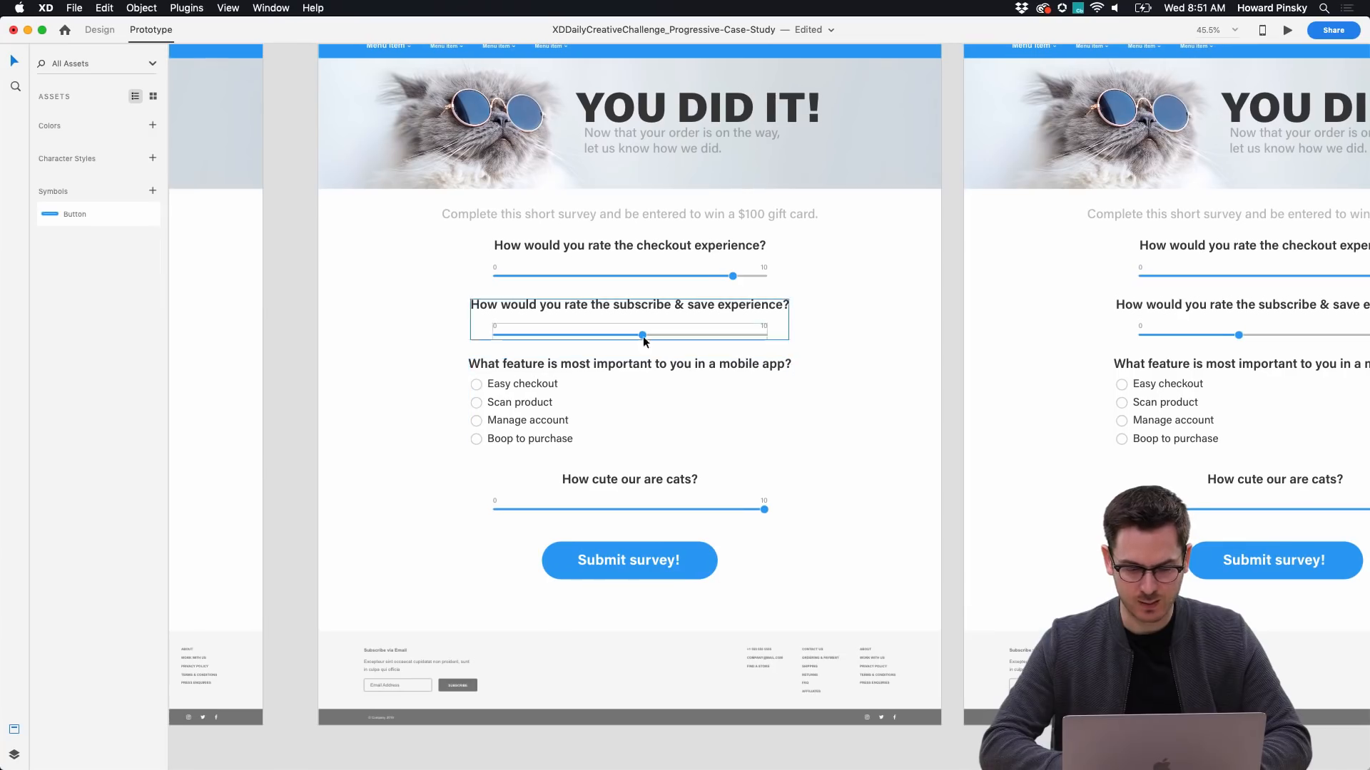
drag(653, 340, 1119, 295)
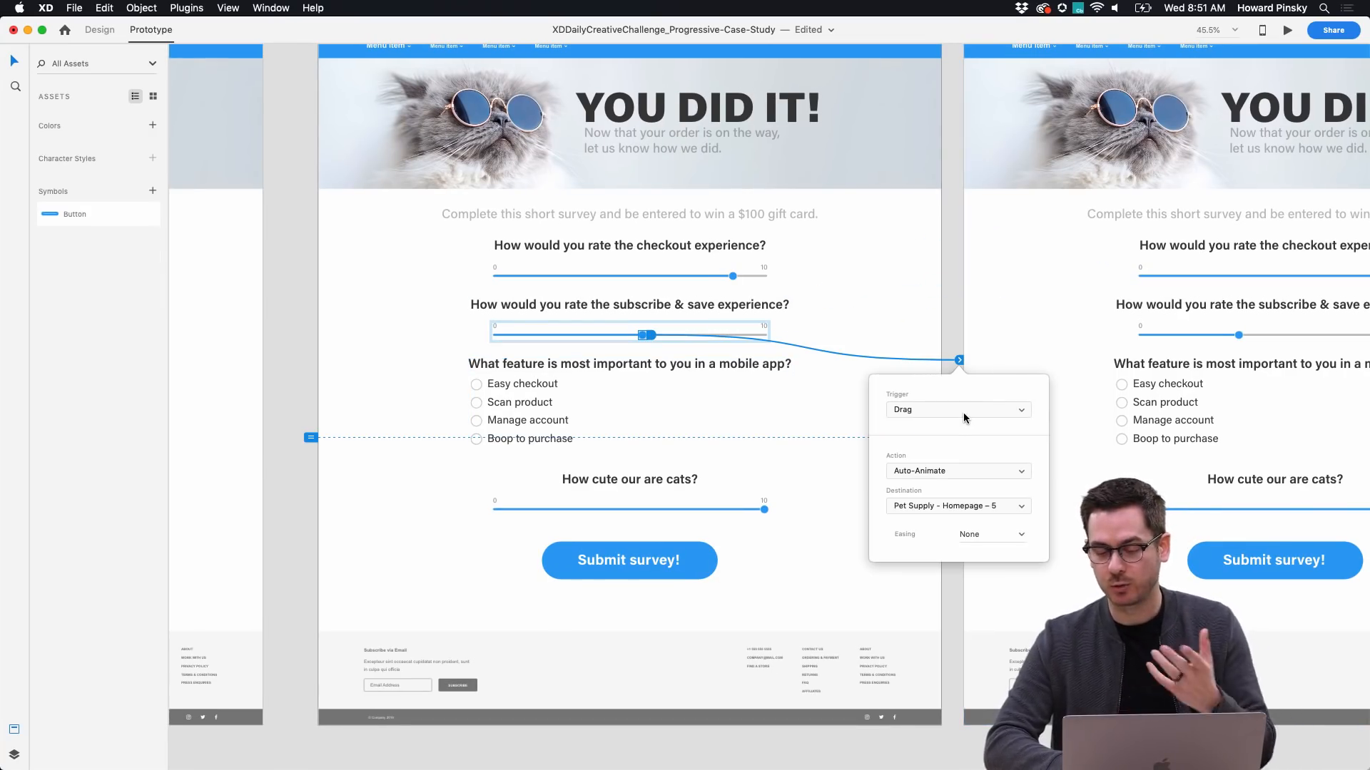
click(1097, 306)
Wire the Boop to purchase radio button on Homepage – 5 to Pet Supply - Homepage – 6 with a Tap trigger.
scroll(1097, 305, right, 15)
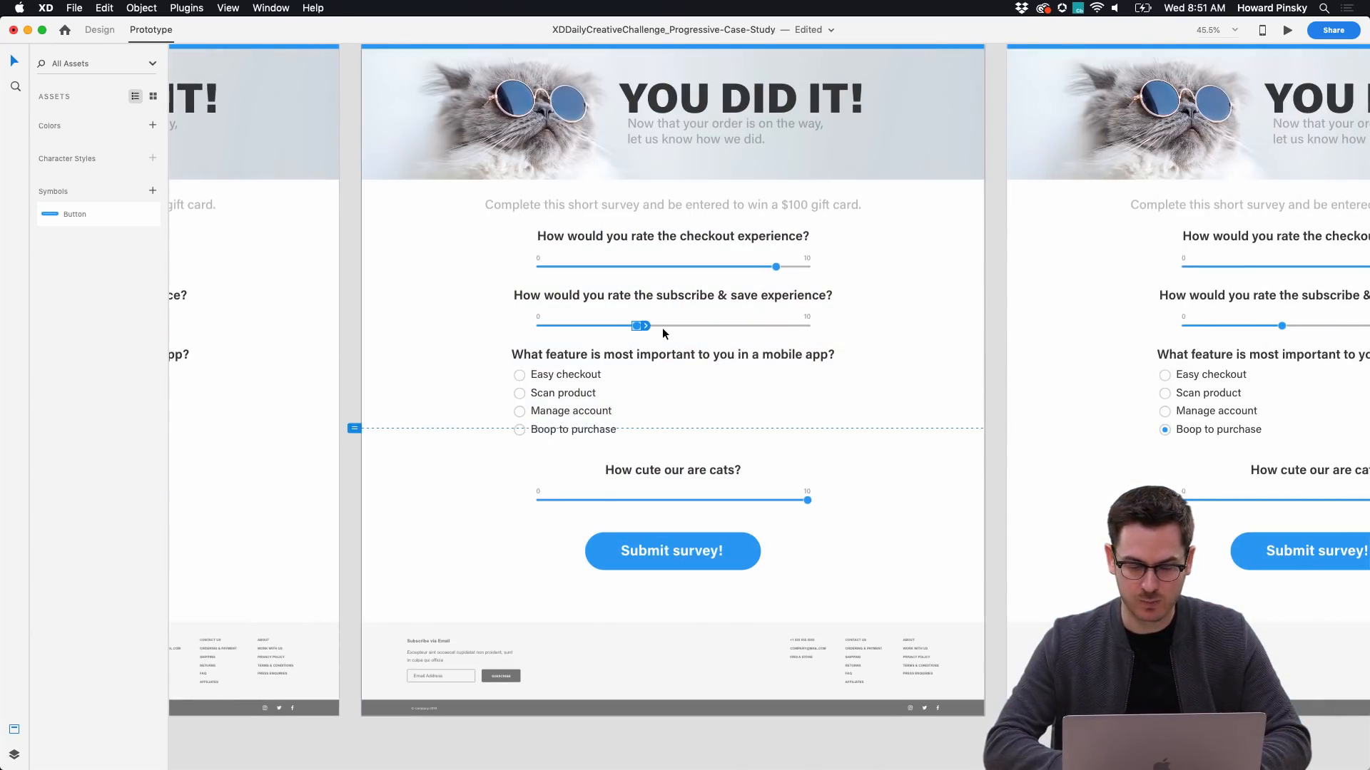
click(521, 429)
double_click(521, 430)
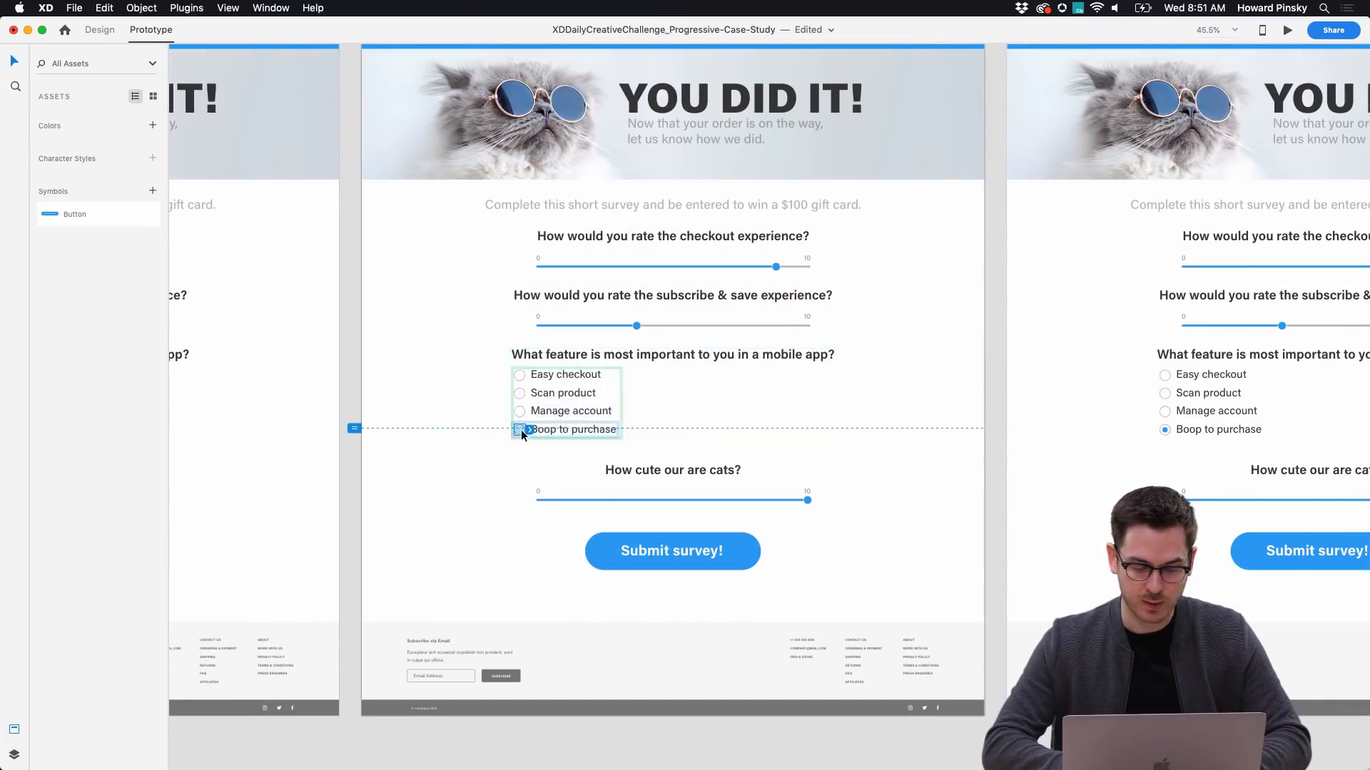
drag(529, 430, 1069, 215)
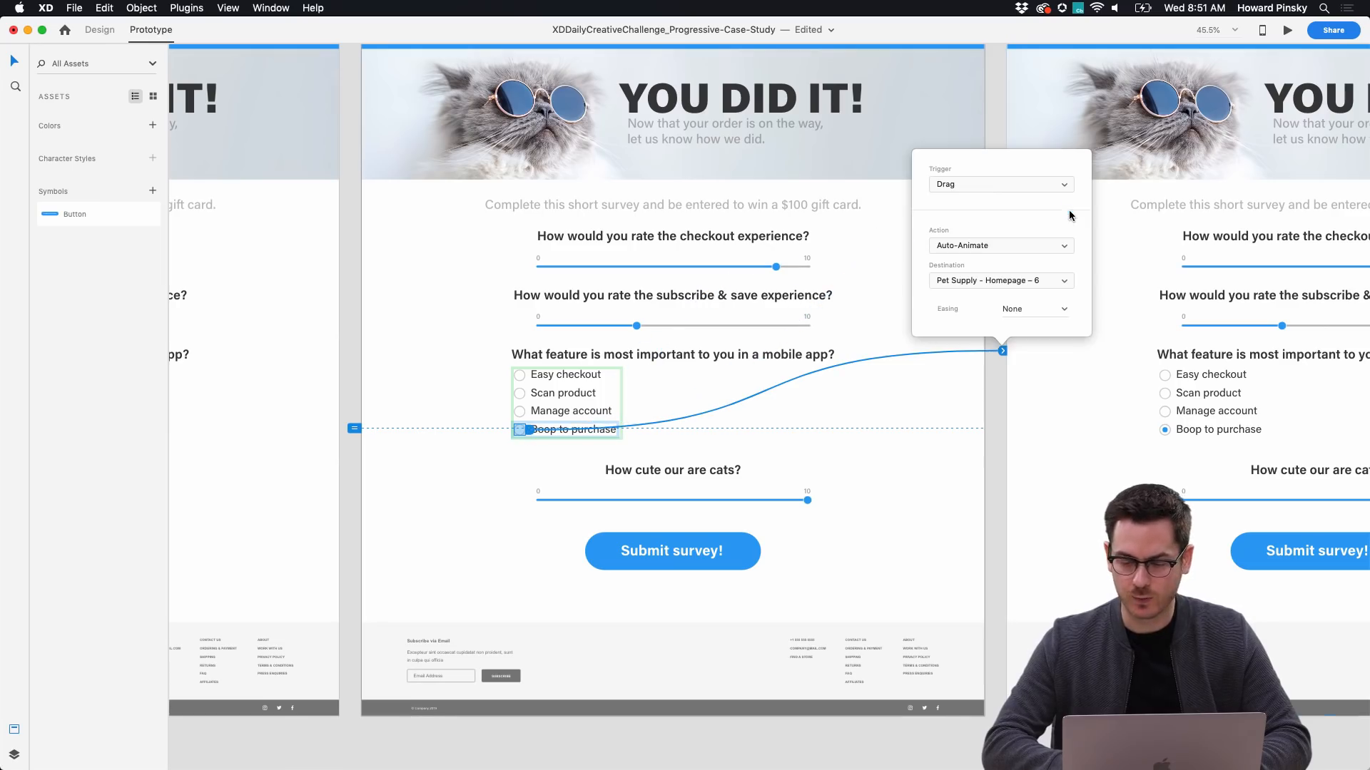
click(989, 190)
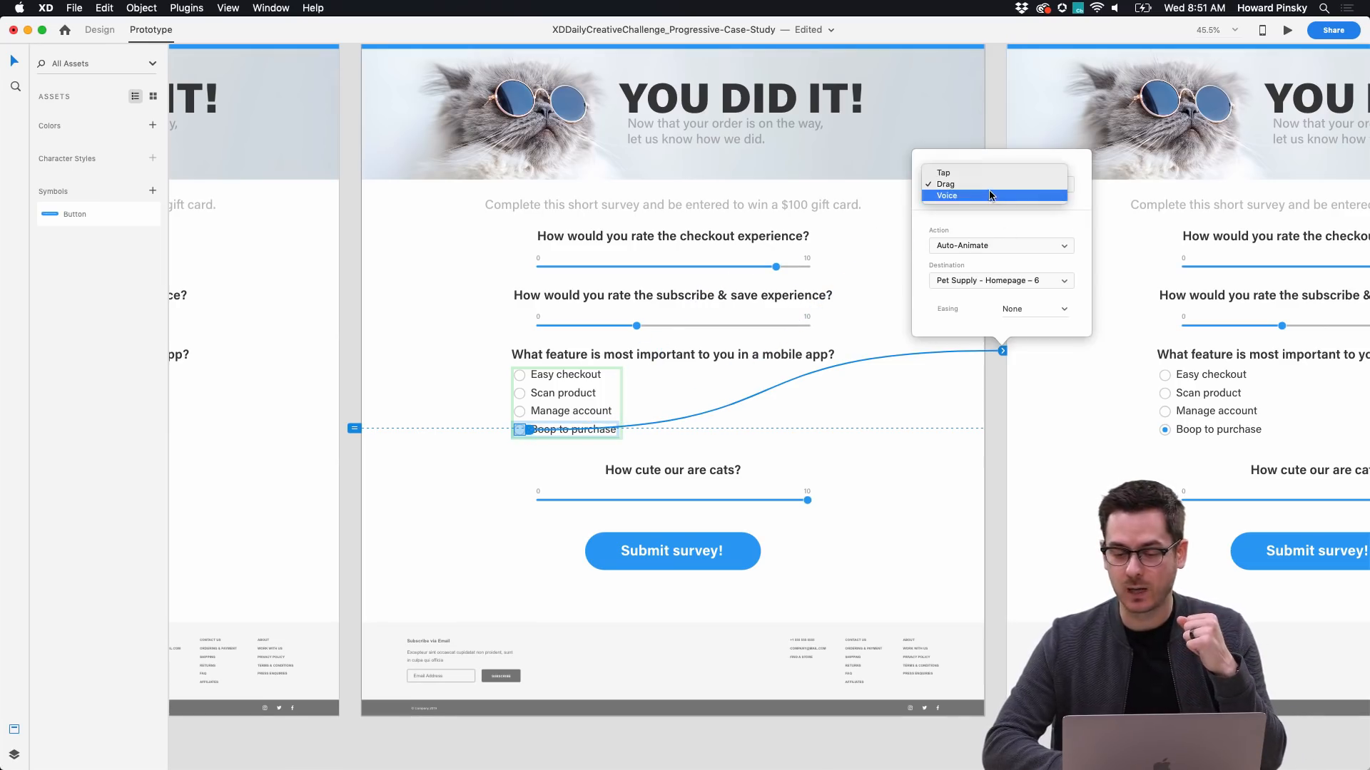
click(982, 171)
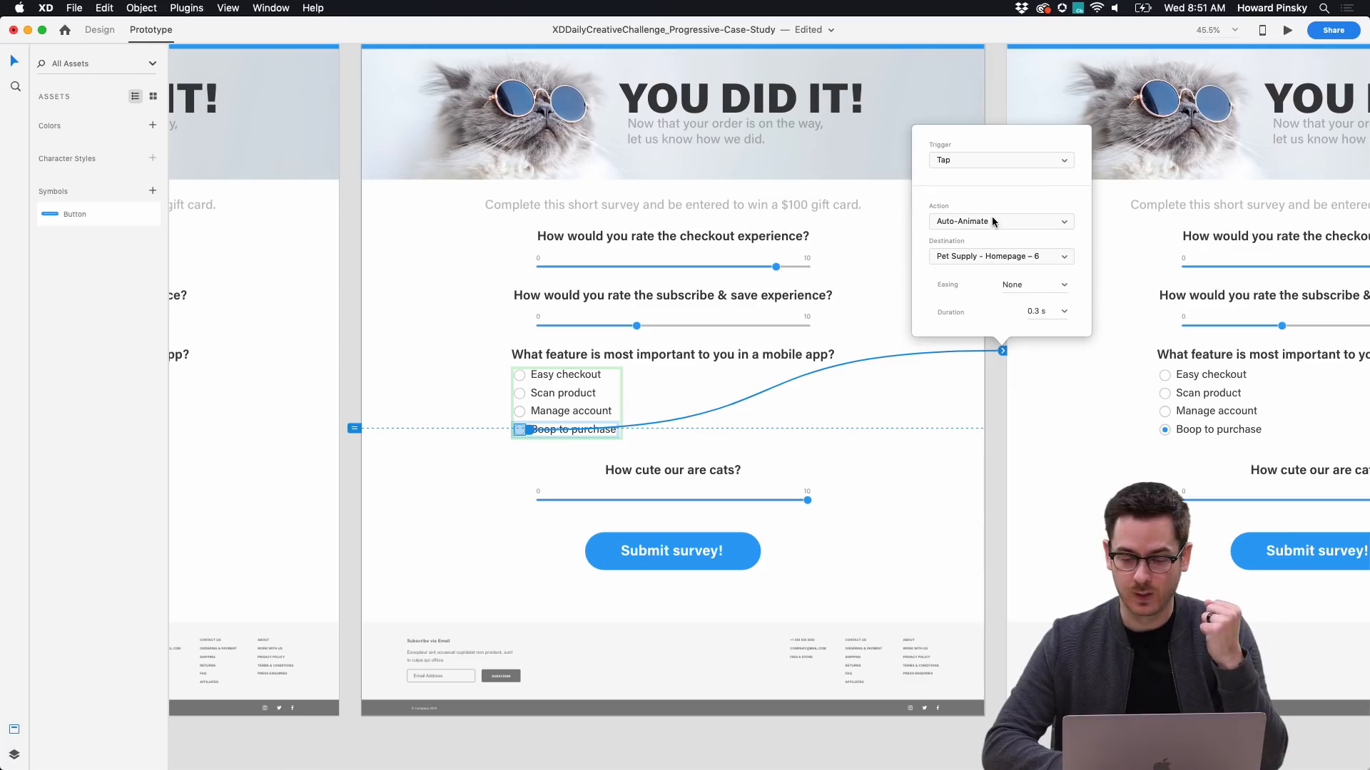
Set the Boop to purchase interaction's action to Transition with the animation None.
click(991, 216)
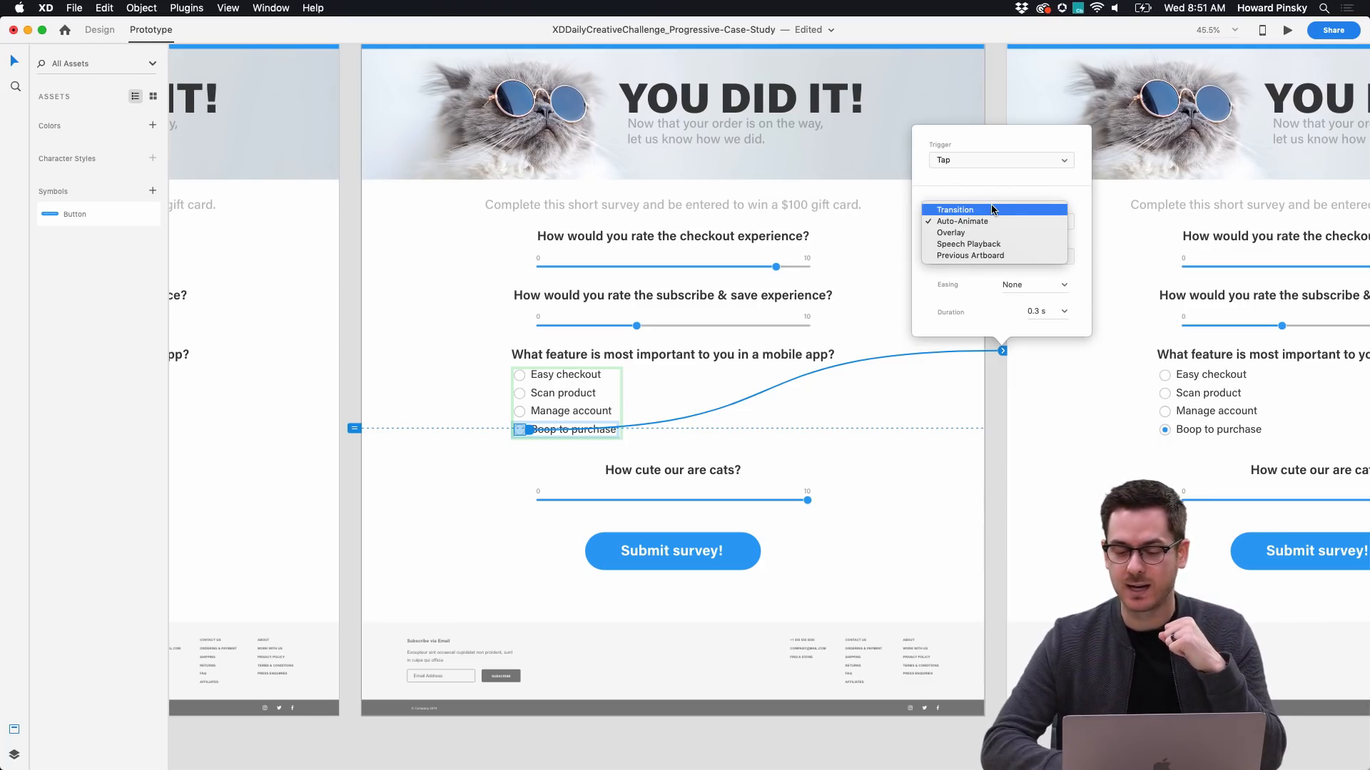
click(992, 209)
click(1050, 231)
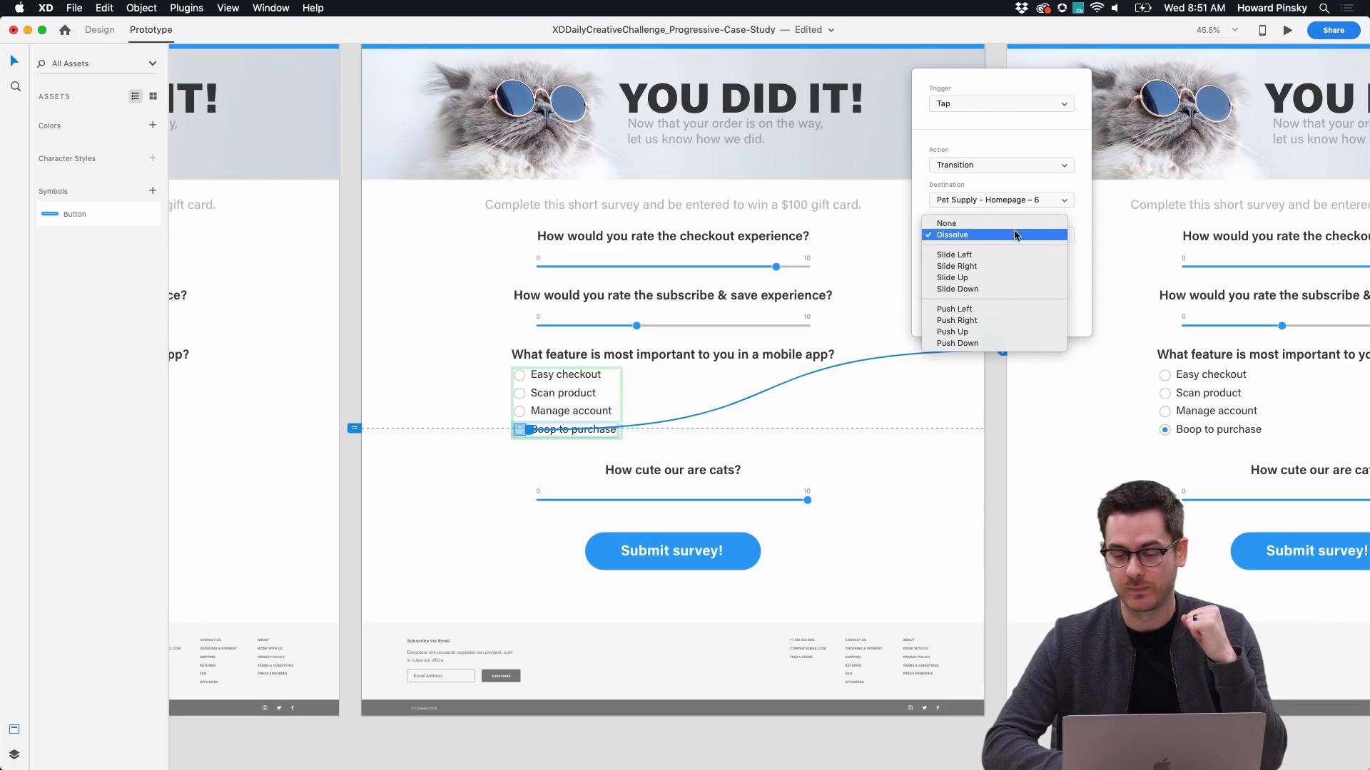
click(1006, 224)
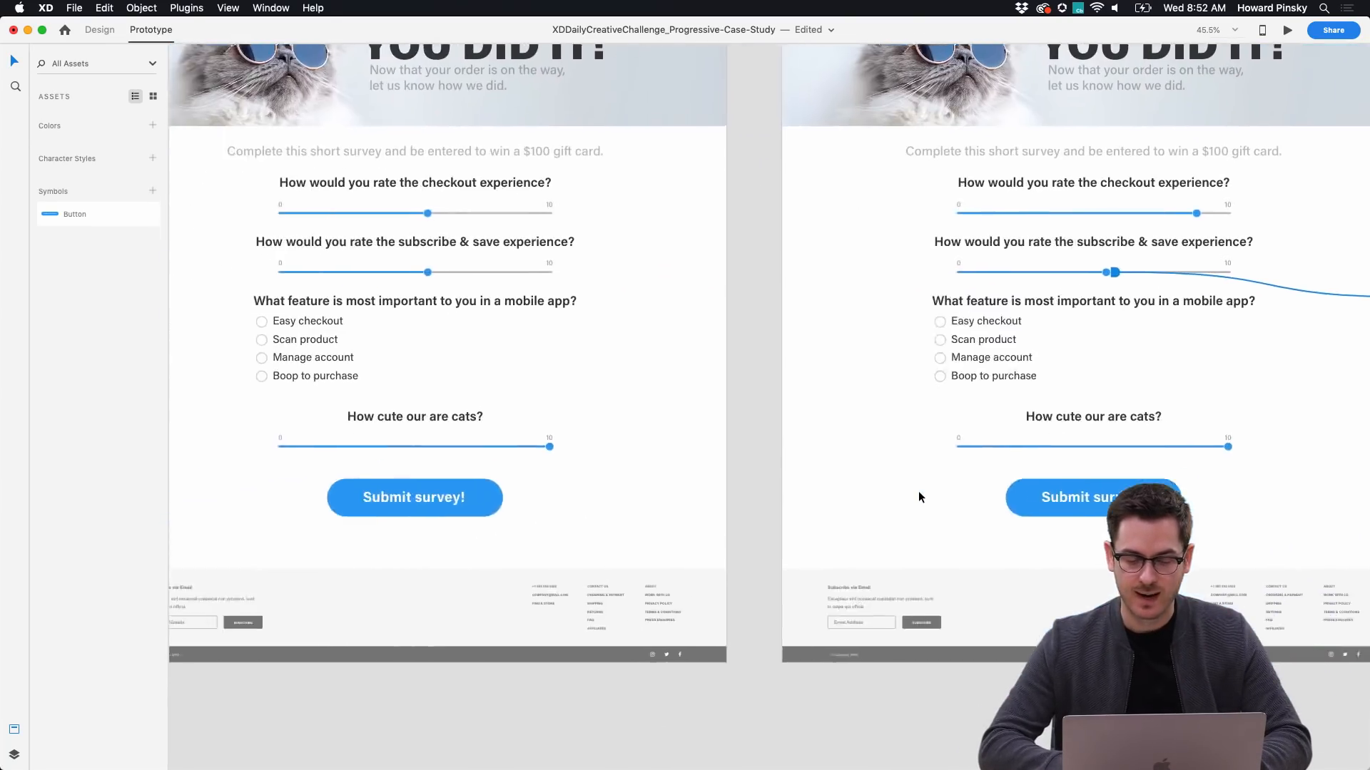
Preview the survey from Pet Supply - Homepage – 3, testing the checkout slider, the subscribe & save slider and the Boop to purchase option.
scroll(918, 497, left, 5)
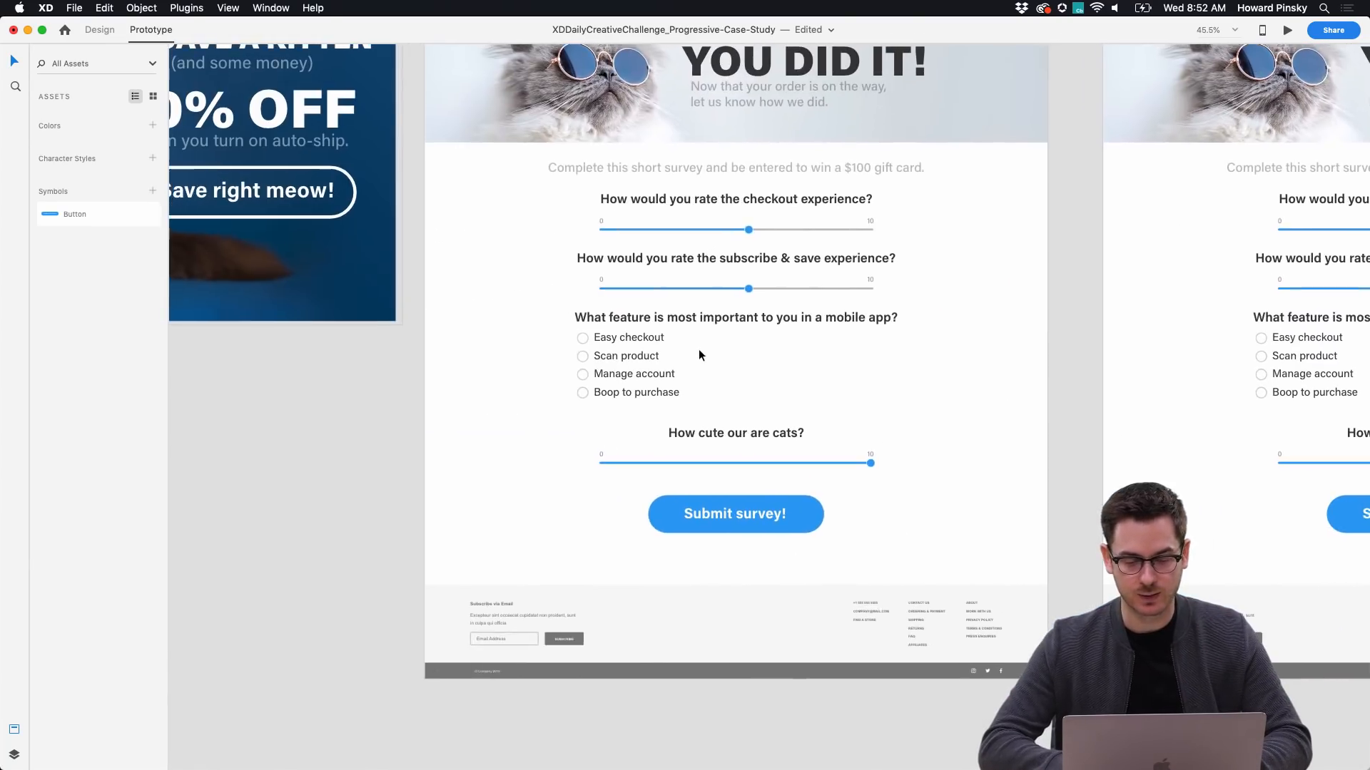
click(699, 350)
click(1288, 31)
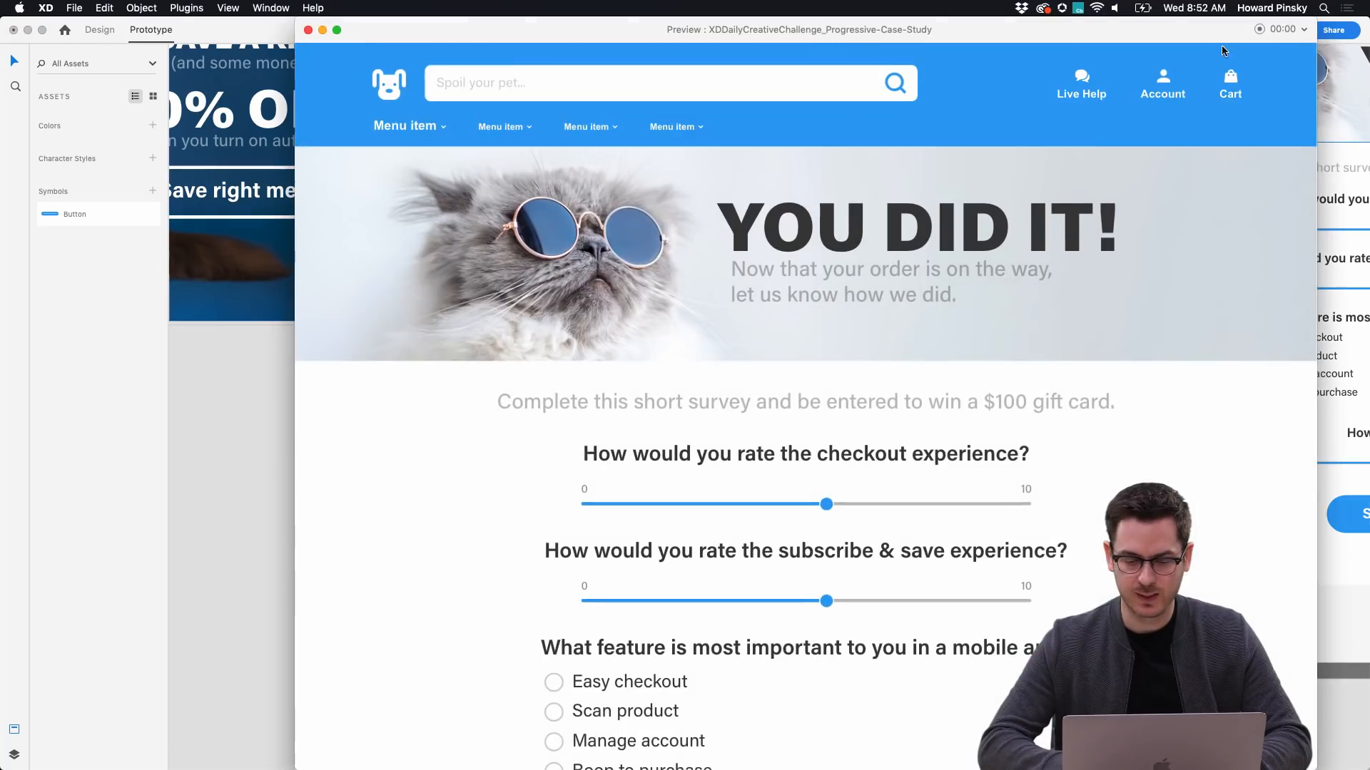
scroll(849, 335, up, 4)
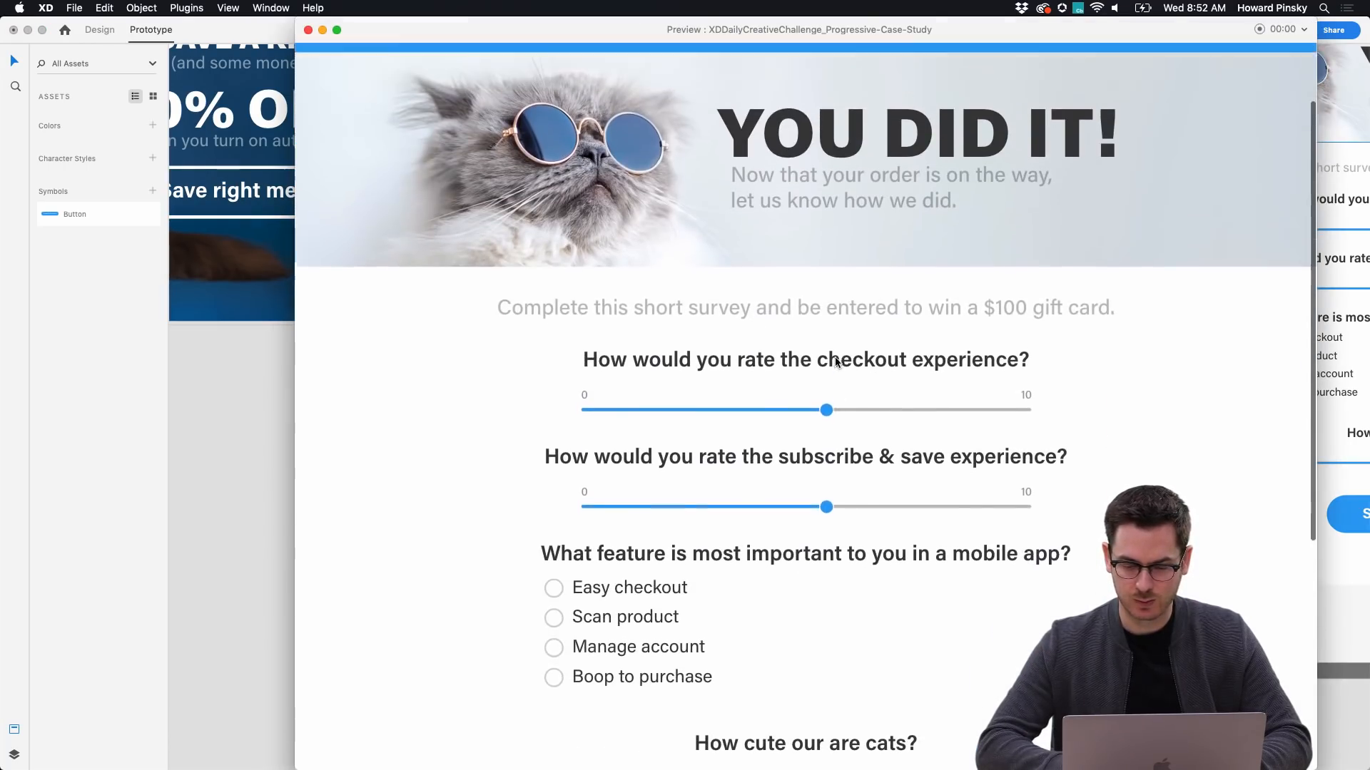
drag(826, 504, 975, 504)
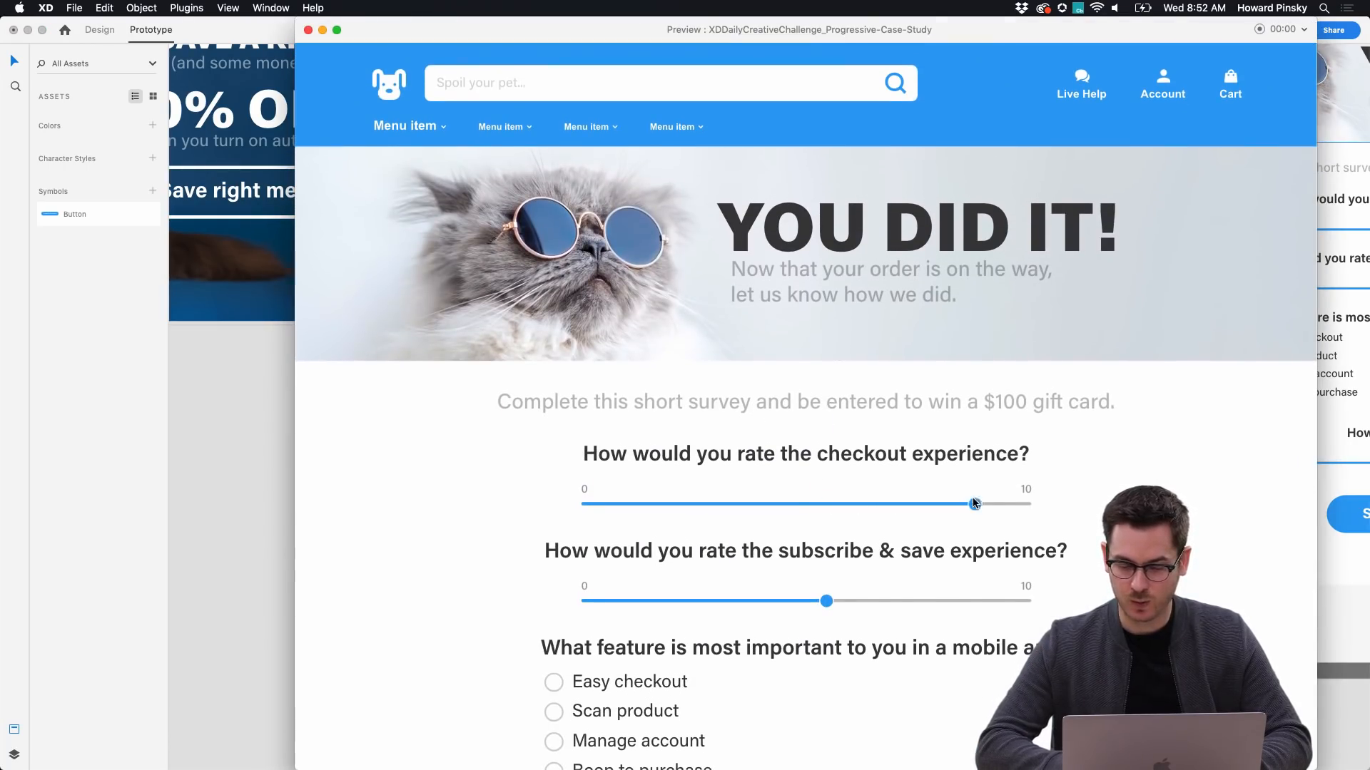
drag(826, 601, 746, 601)
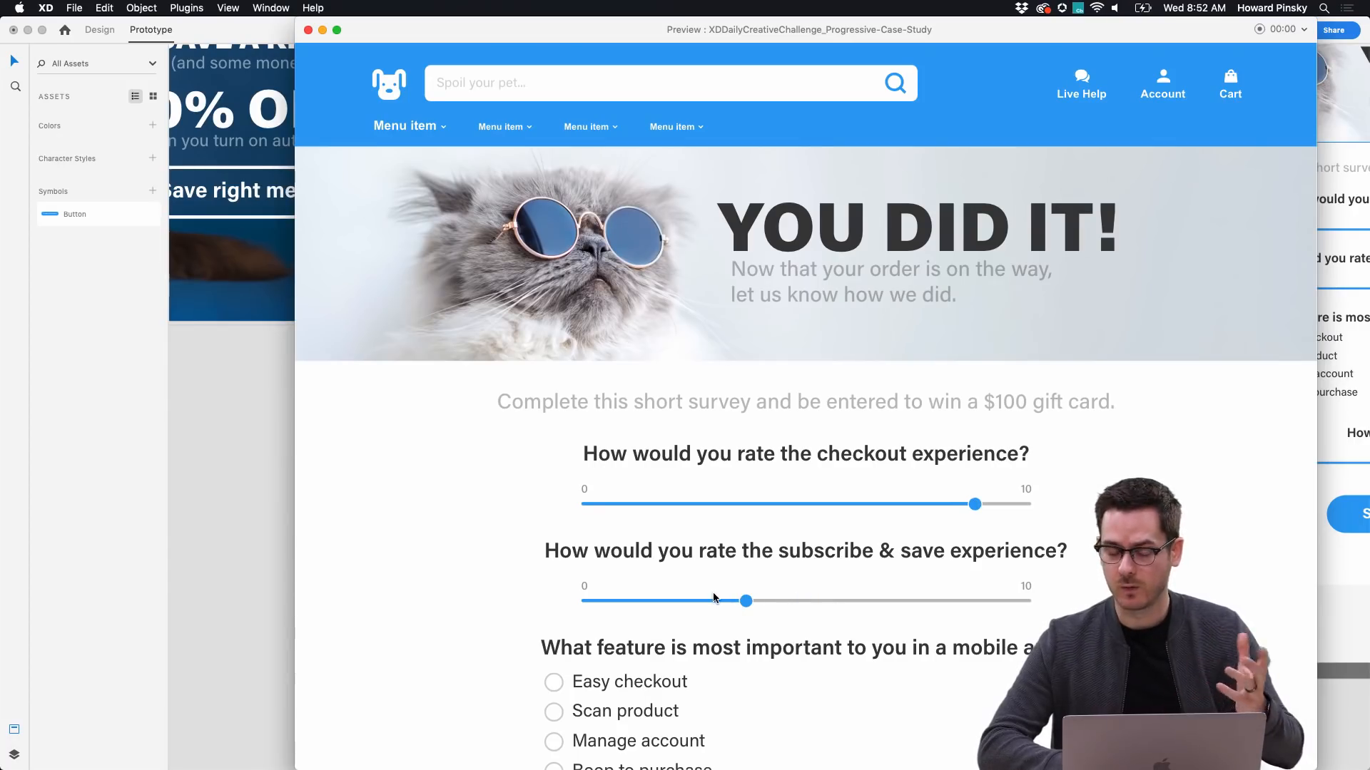
scroll(629, 592, down, 4)
click(553, 510)
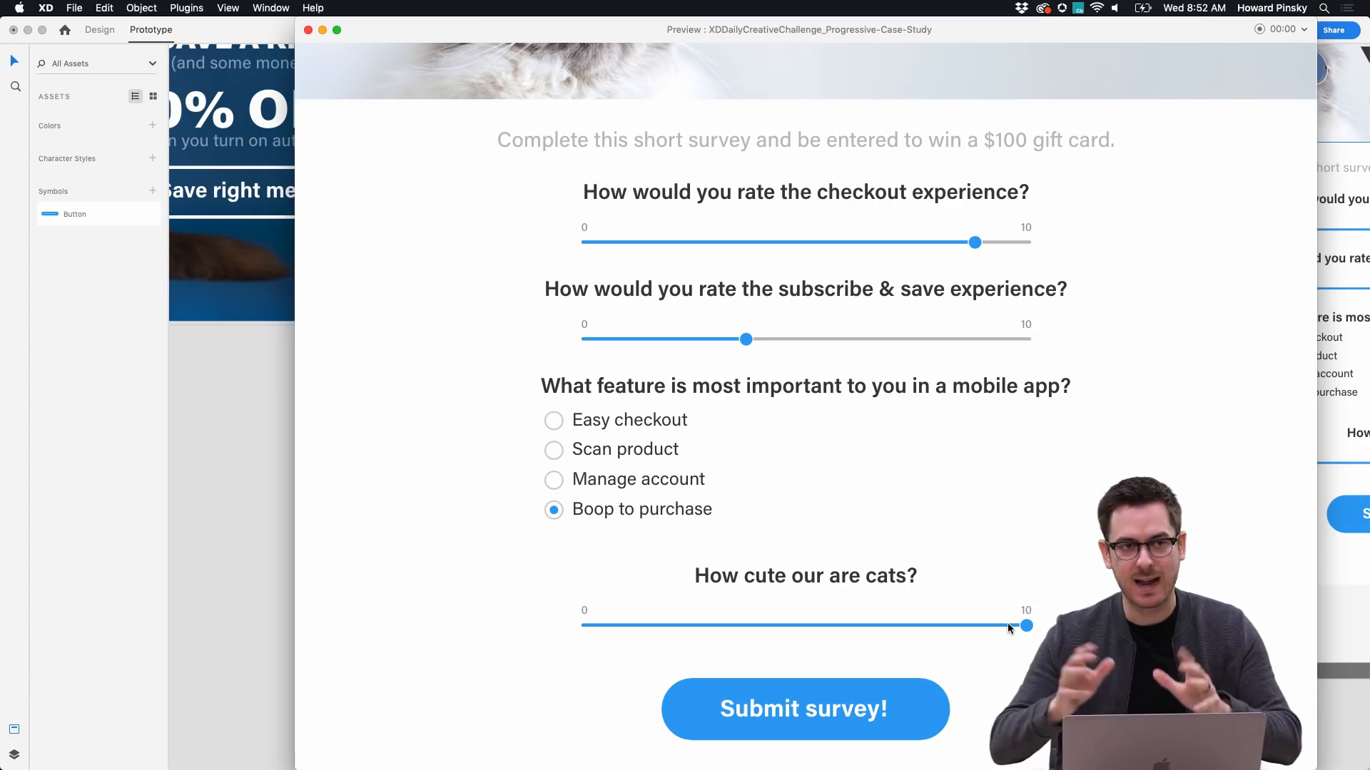
key(super+w)
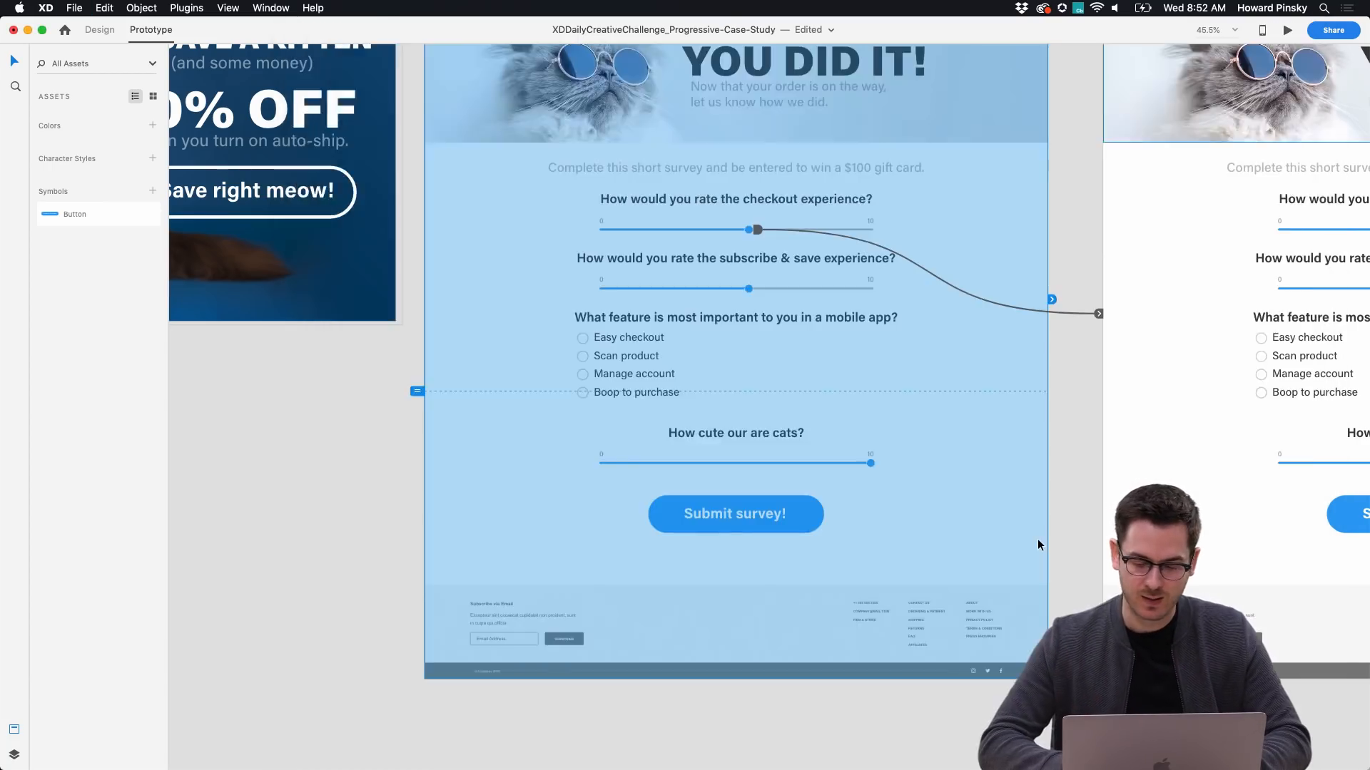
Duplicate the Pet Supply - Homepage – 6 artboard in Design mode, placing the copy beside it at X 20123.
scroll(1037, 538, right, 15)
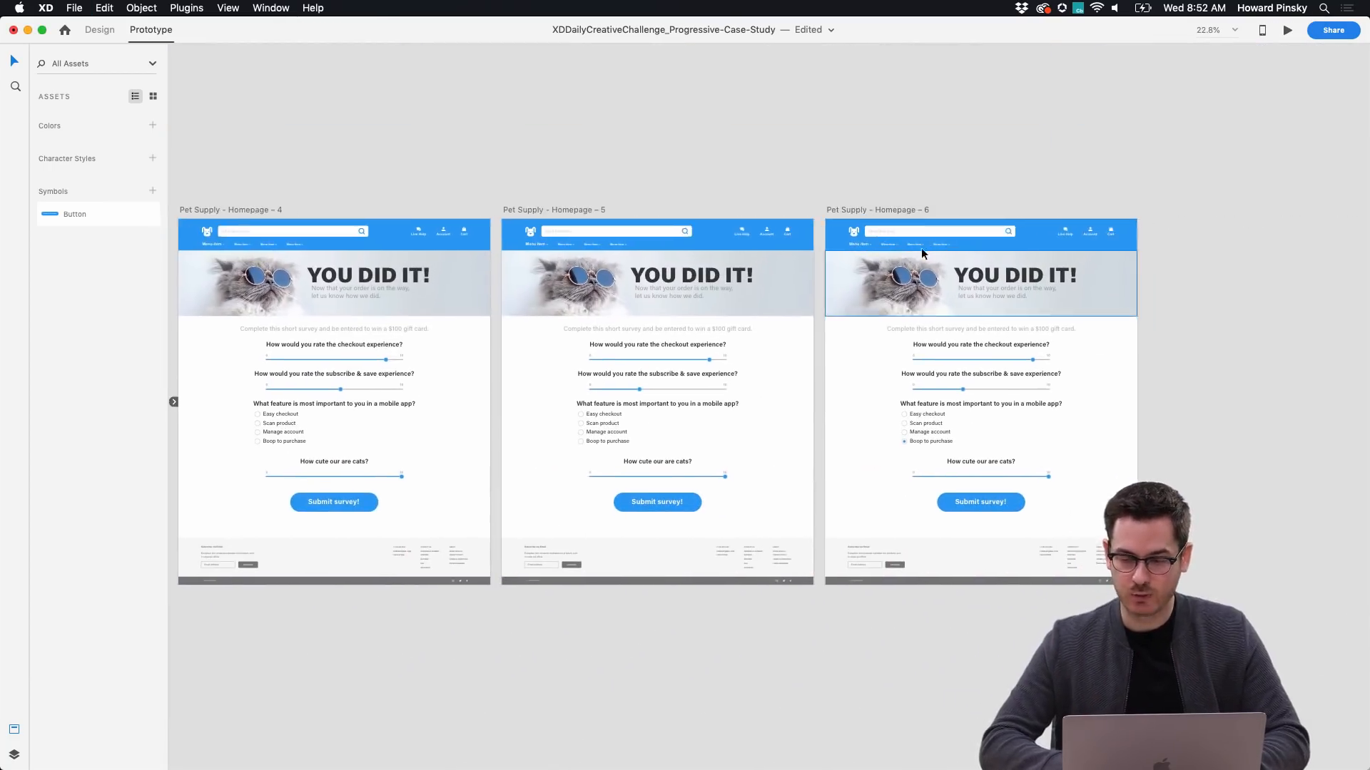
click(863, 212)
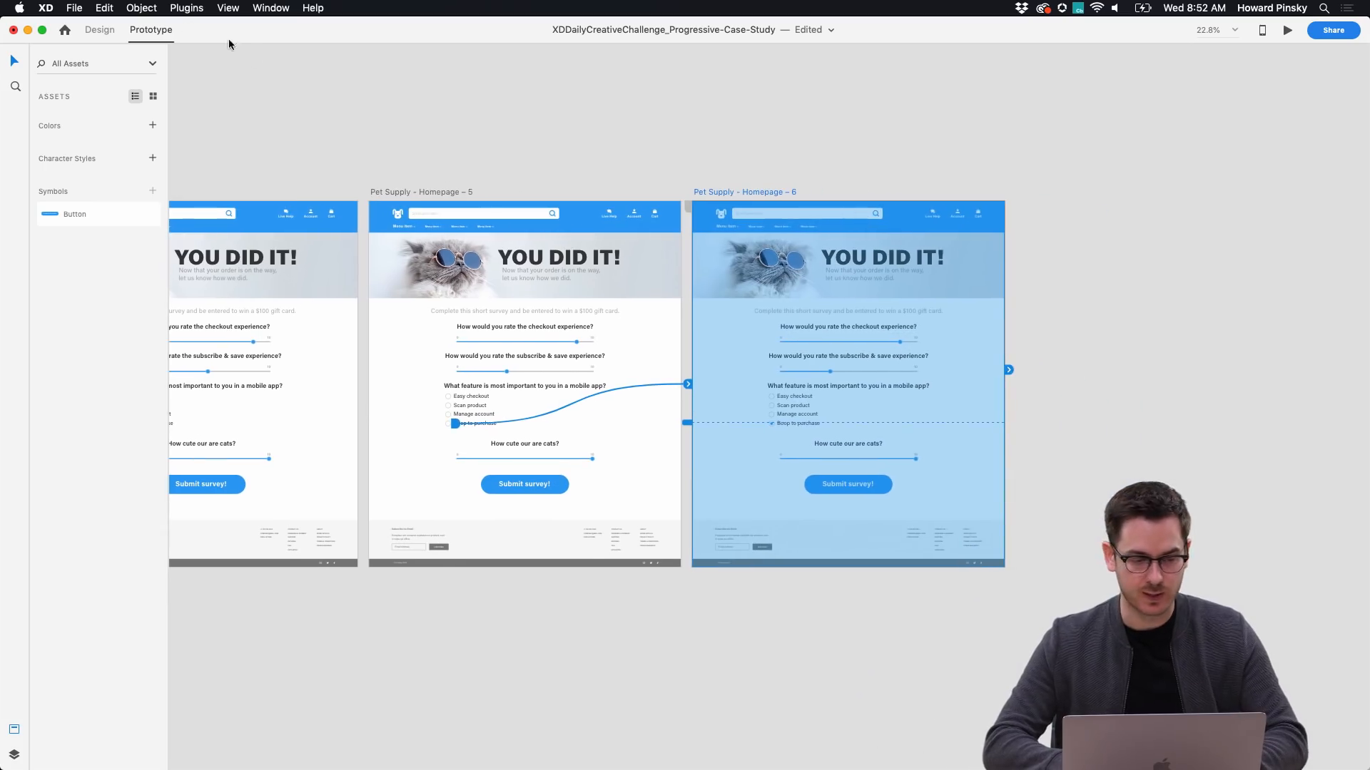
click(100, 29)
key(super+d)
scroll(756, 178, right, 3)
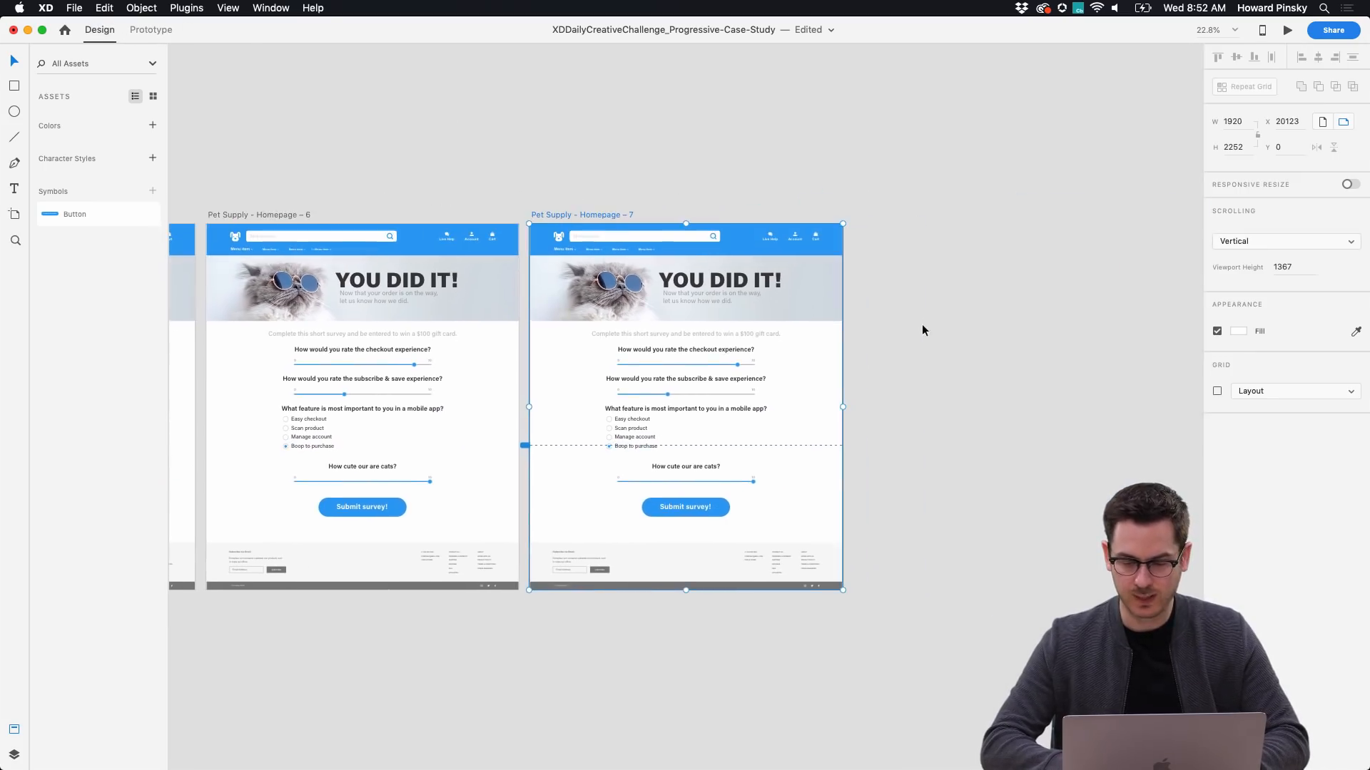
Delete all the survey questions, their answer controls and the Submit survey! button from the newest artboard.
scroll(666, 391, up, 5)
scroll(810, 484, up, 5)
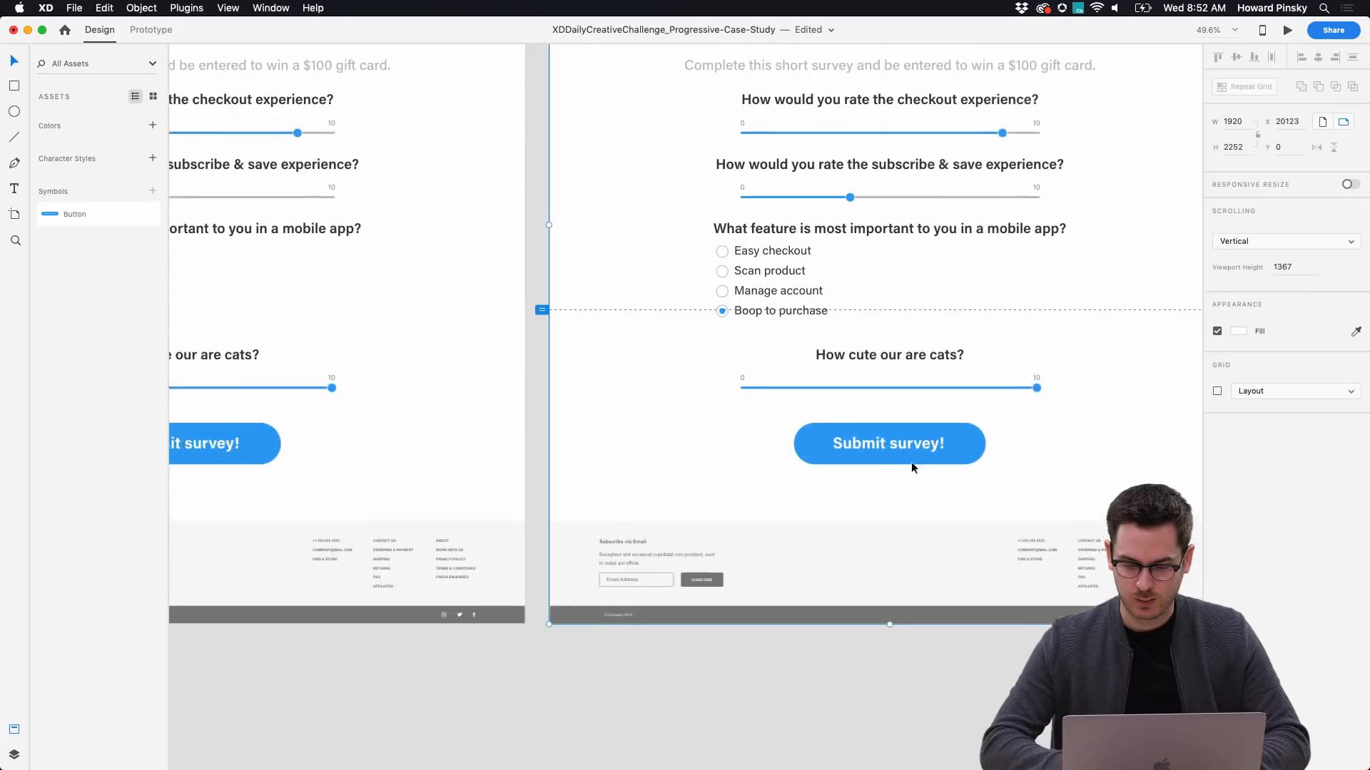
drag(947, 529, 660, 233)
key(Delete)
Replace the newest artboard's intro text with "Thanks for completing the survey." and, on a second line, "You have been entered to win a $100 gift card.".
double_click(712, 219)
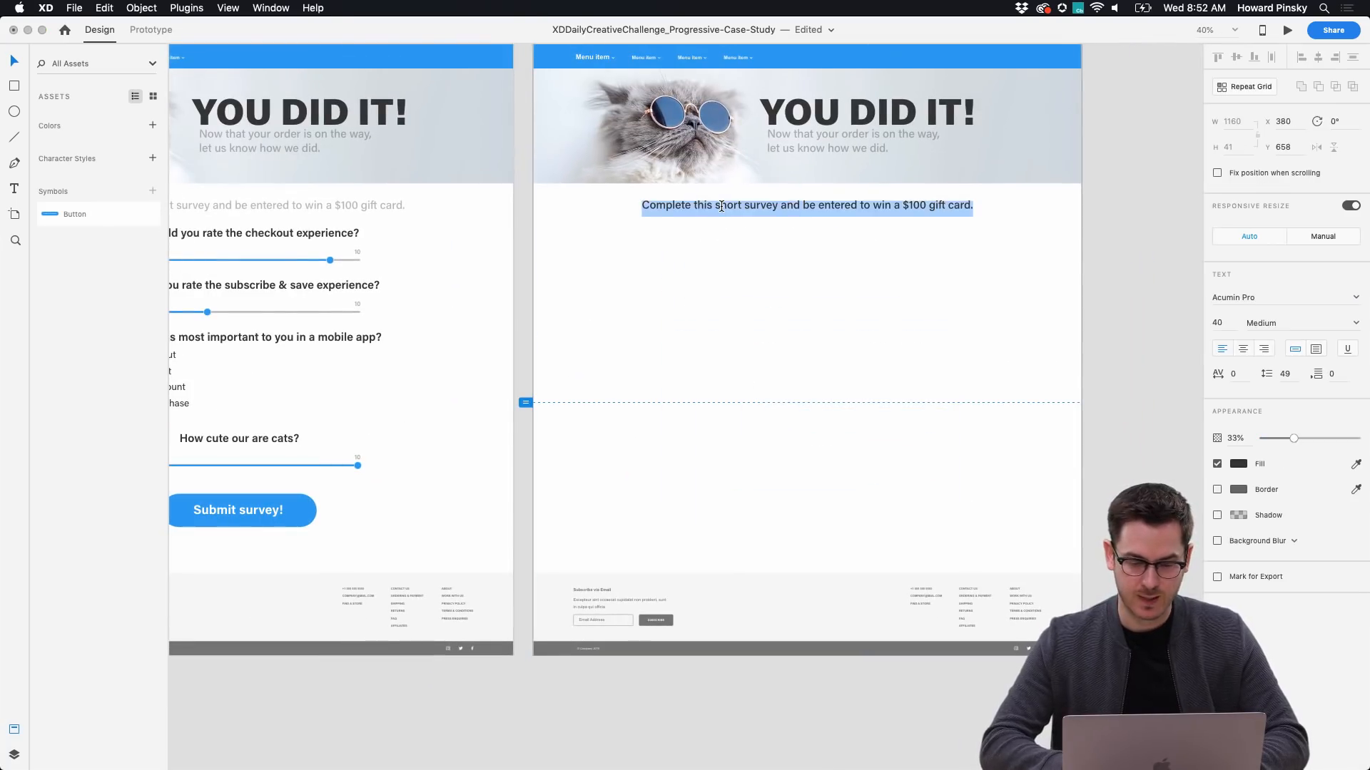
text(Thanks )
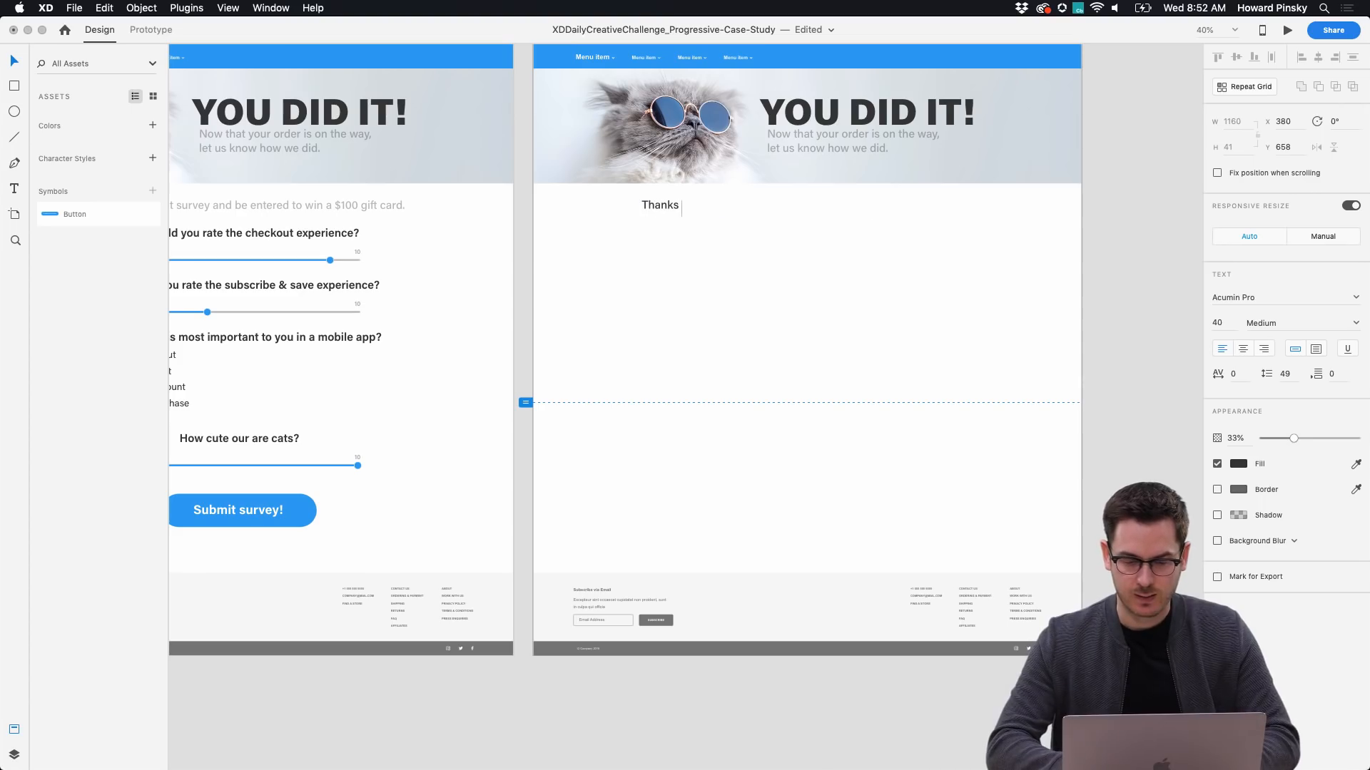
text(for com,plet)
key(BackSpace)
key(BackSpace)
key(BackSpace)
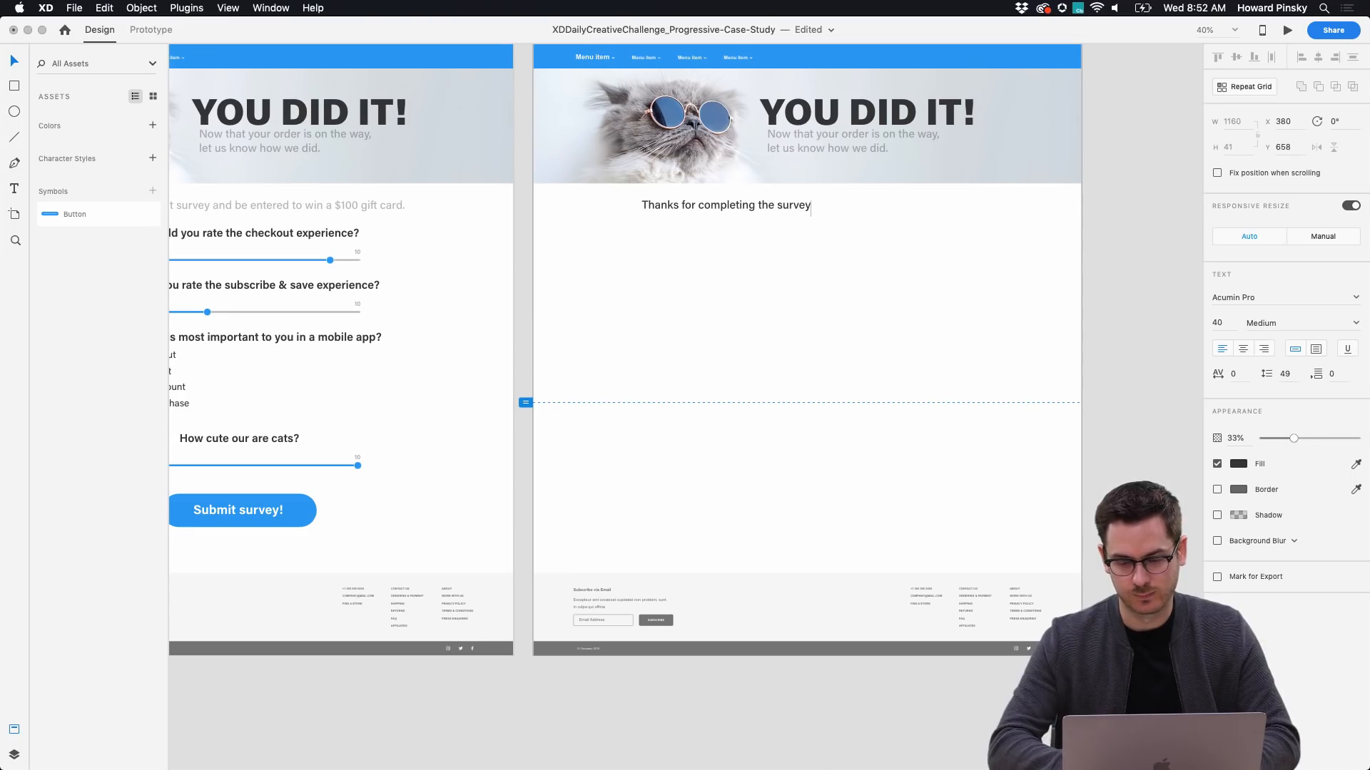
text(have )
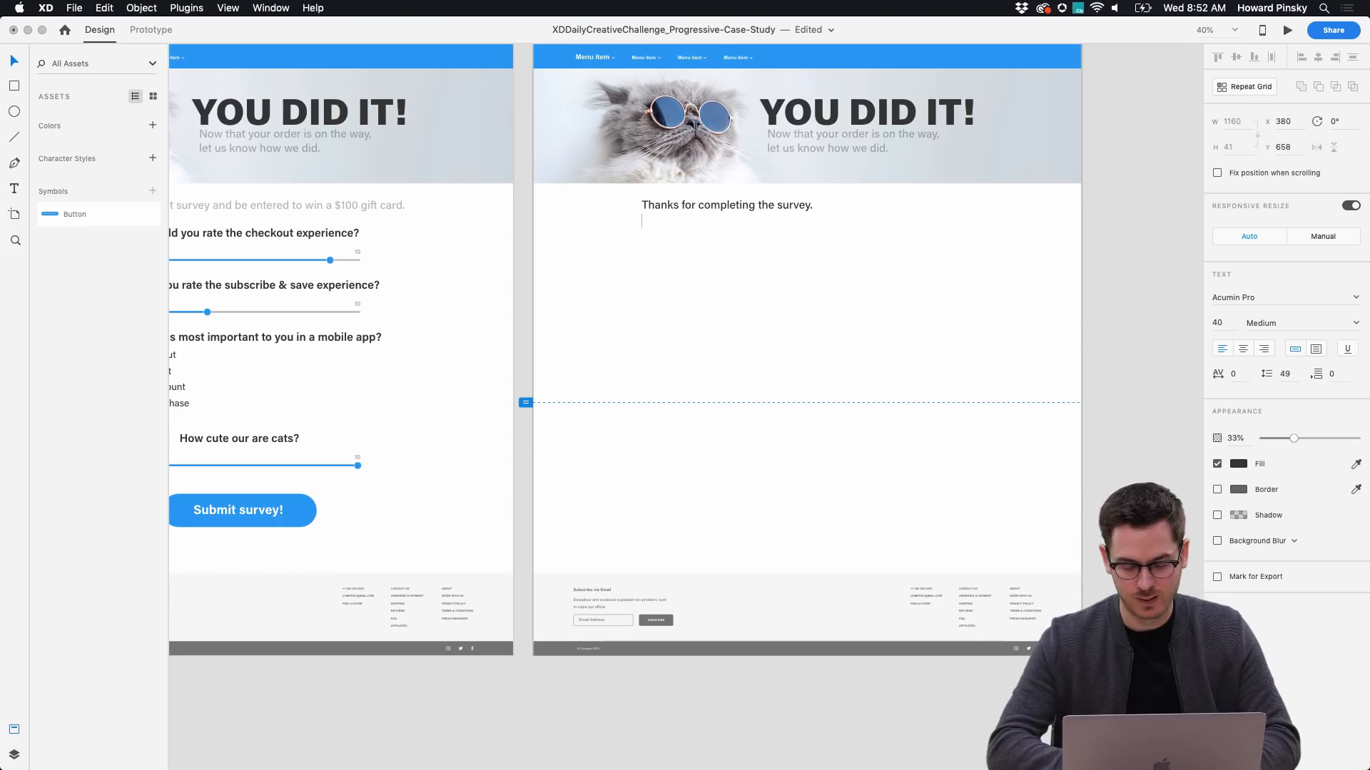
text(You have been entere)
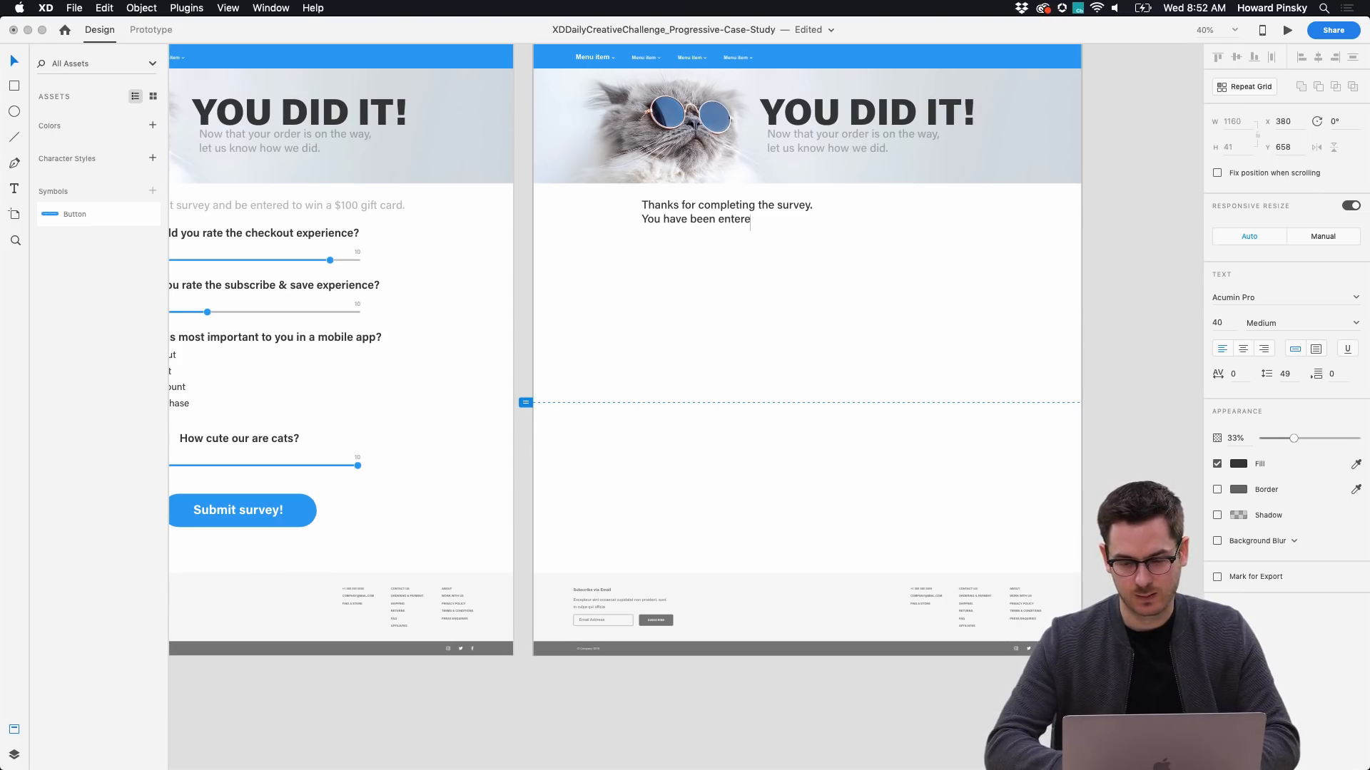
text(win a )
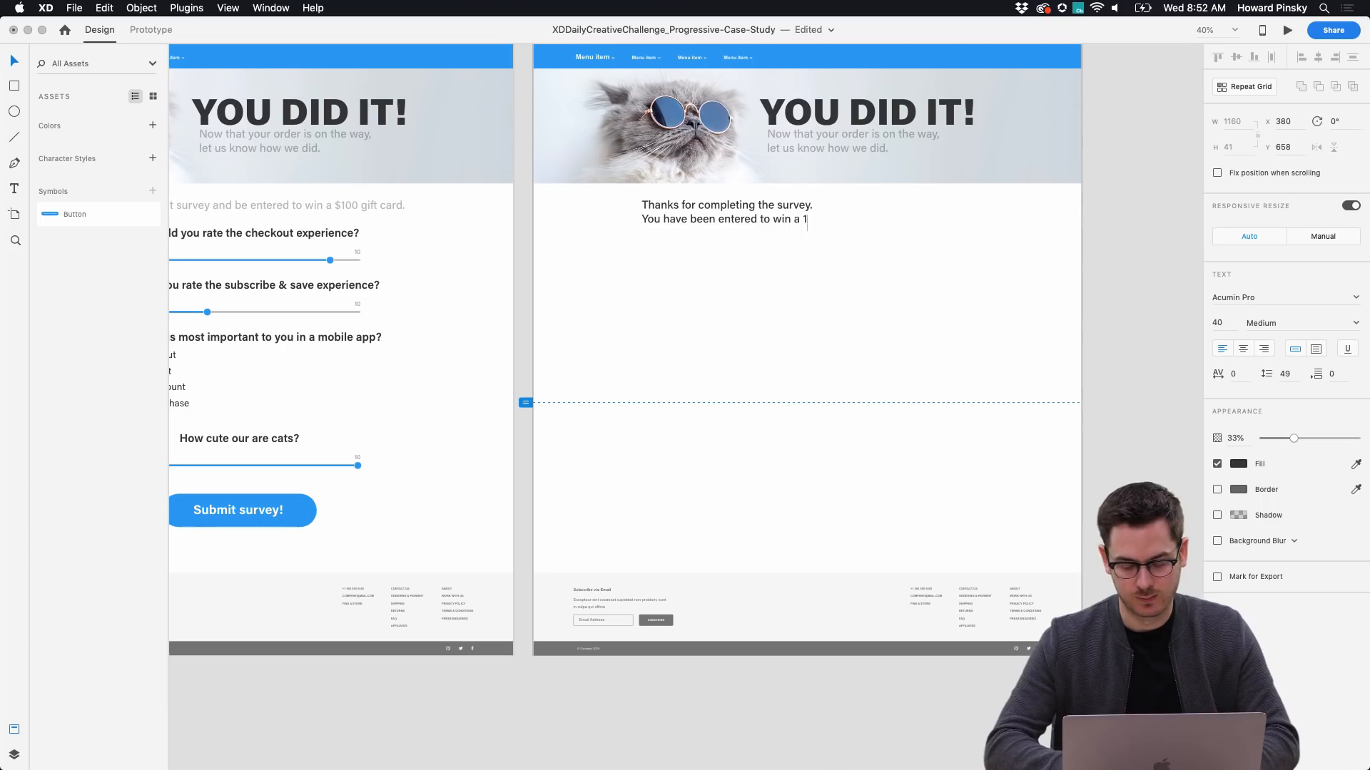
text($100 gift card.)
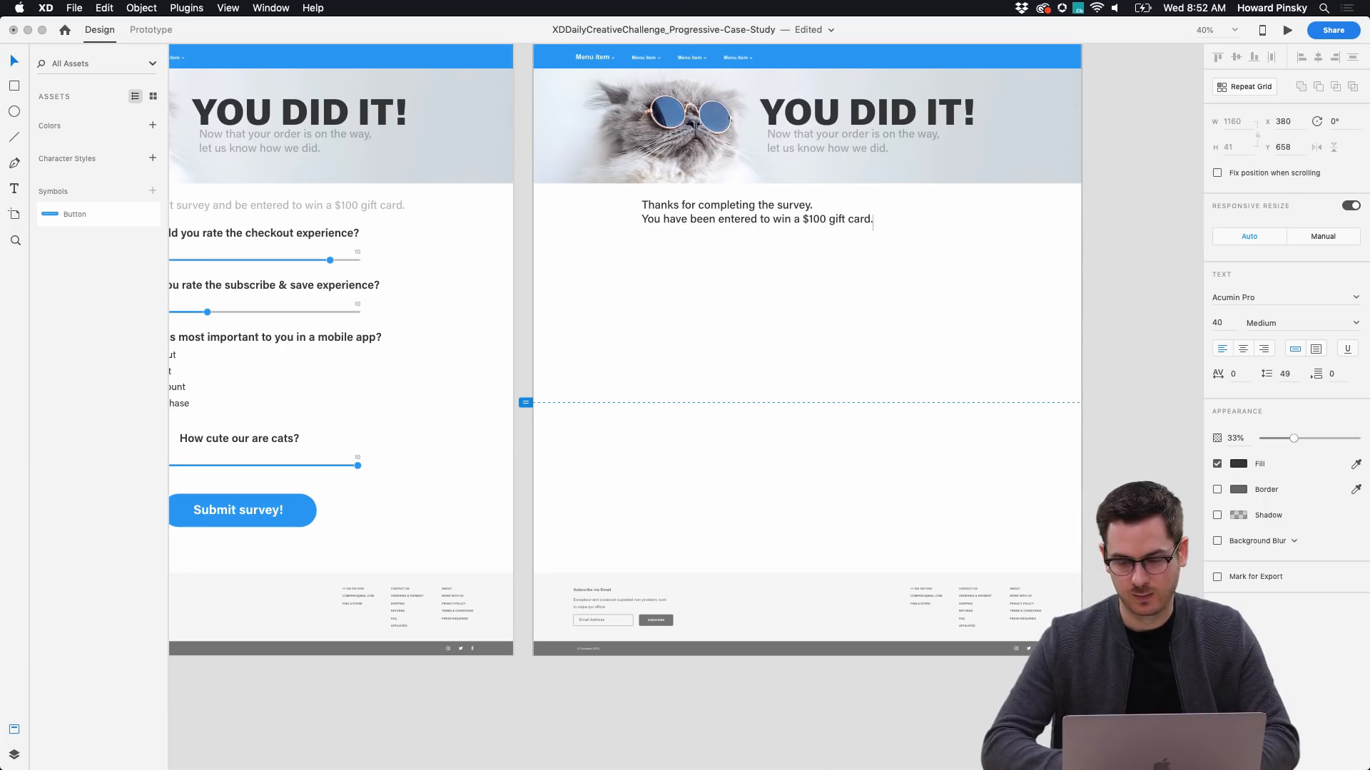
Centre-align the two-line thank-you text and move it below the banner to the middle of the artboard, at X 555, Y 679.
key(Escape)
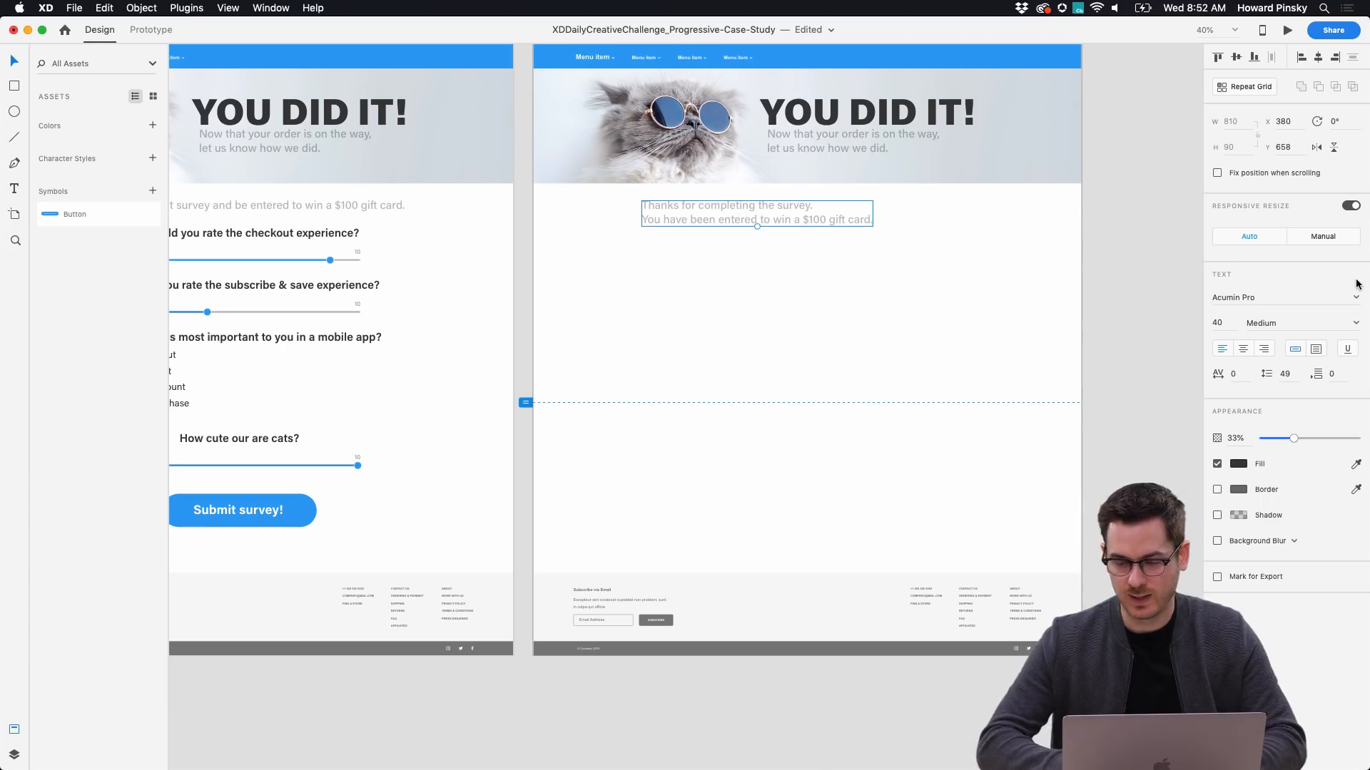
click(1243, 349)
drag(772, 208, 824, 221)
In Prototype mode, link the Submit survey! button to Pet Supply - Homepage – 7 with a Tap trigger, Transition action and no animation.
scroll(824, 221, left, 10)
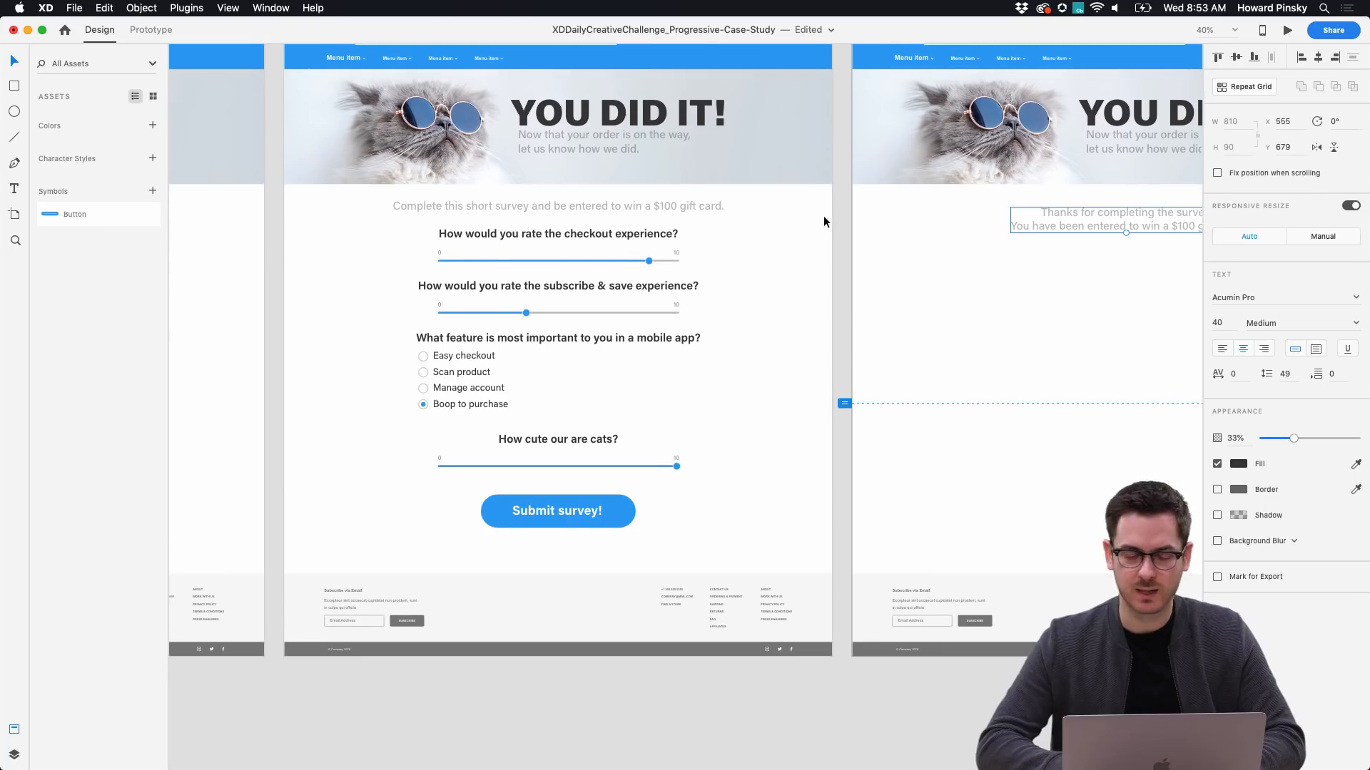
click(142, 30)
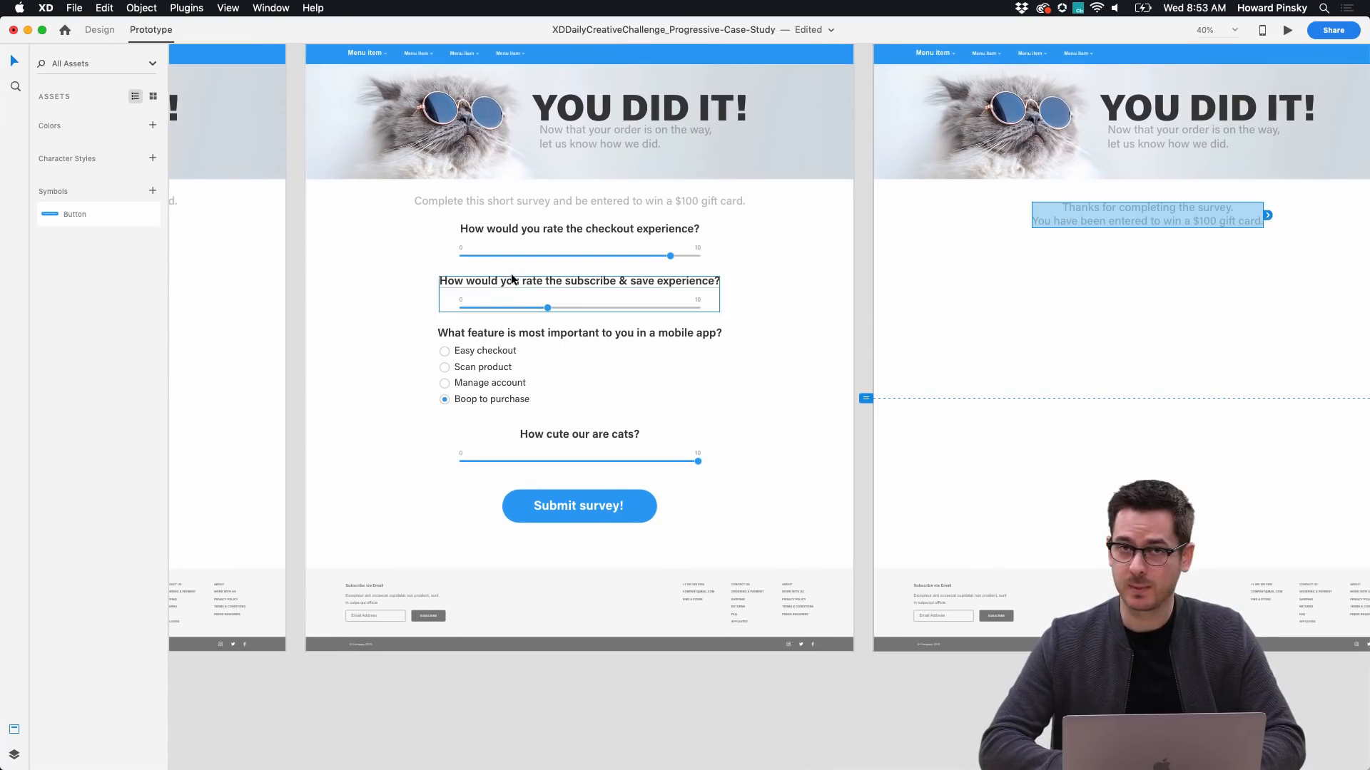
click(650, 516)
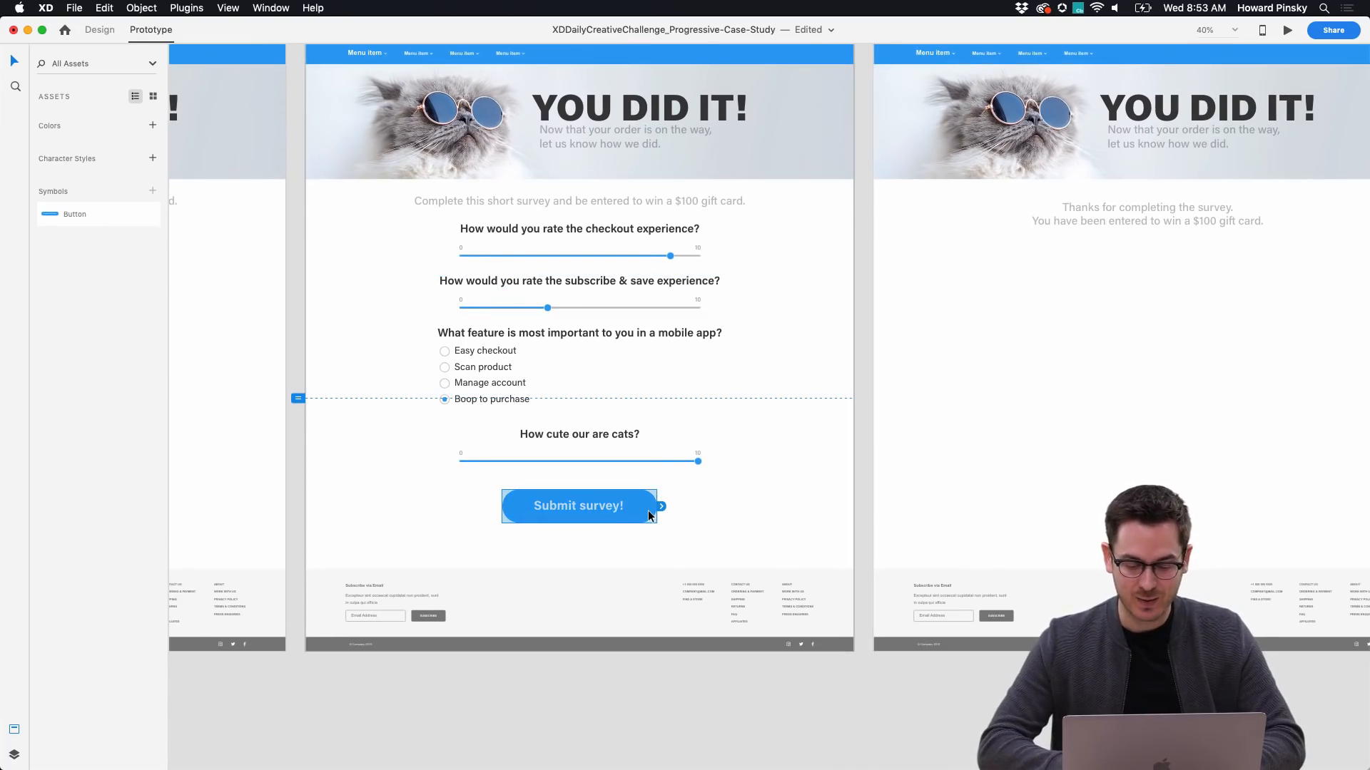
drag(662, 506, 1005, 250)
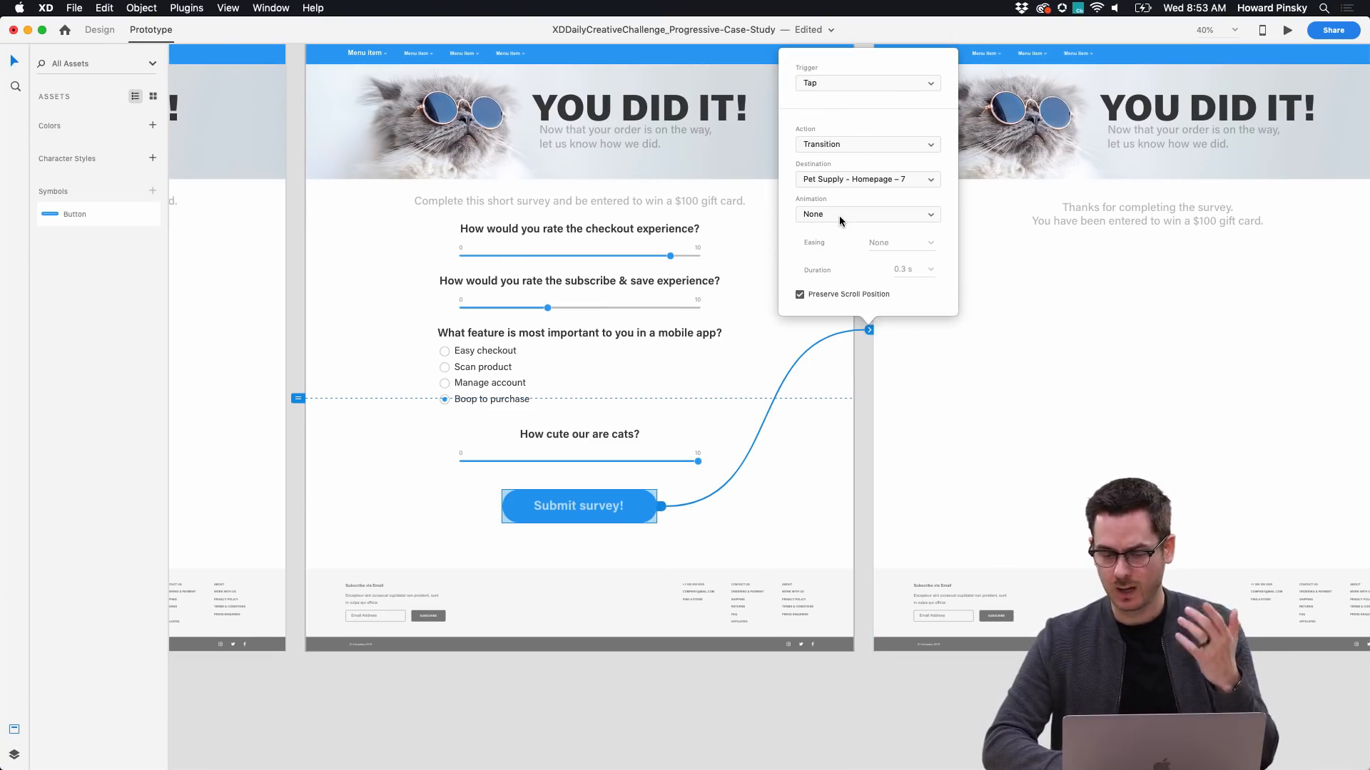
click(1046, 414)
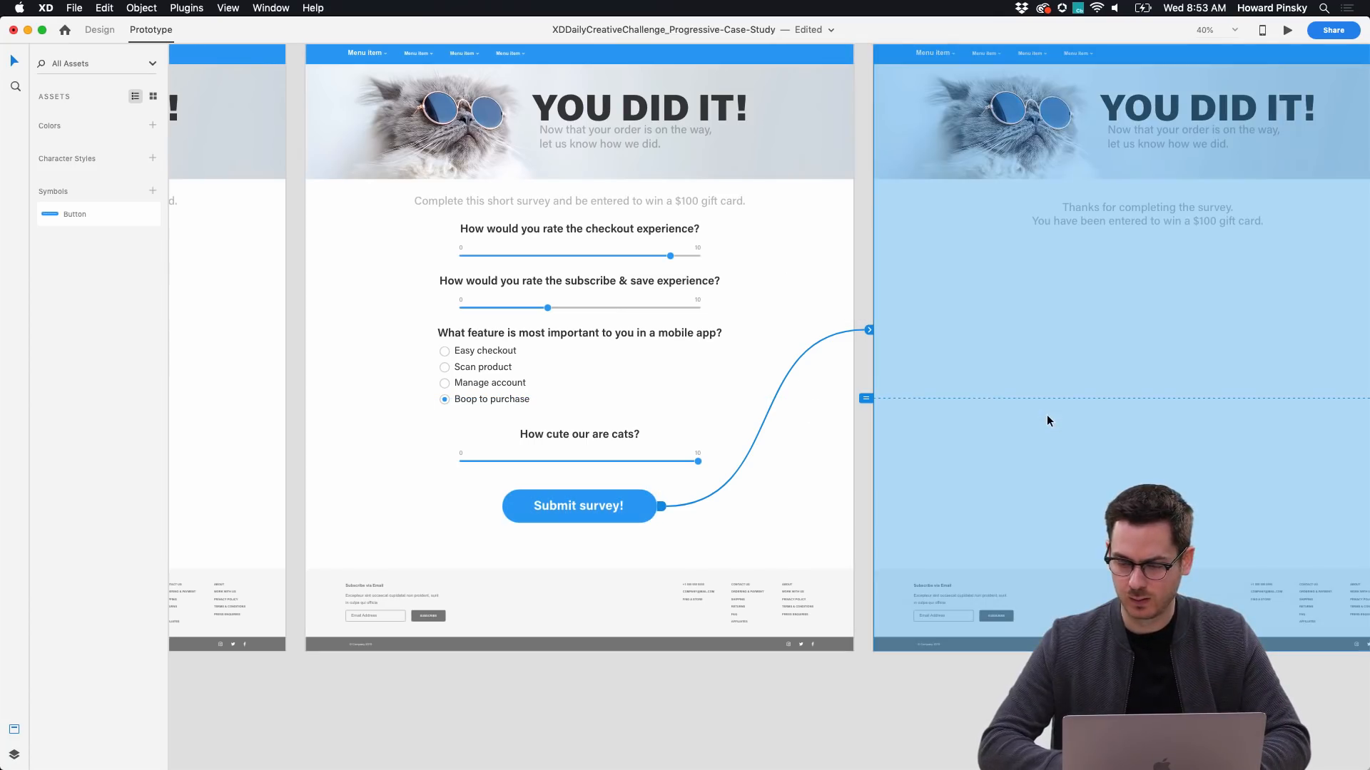
Turn off Preserve Scroll Position for the Submit survey! button's interaction.
click(661, 503)
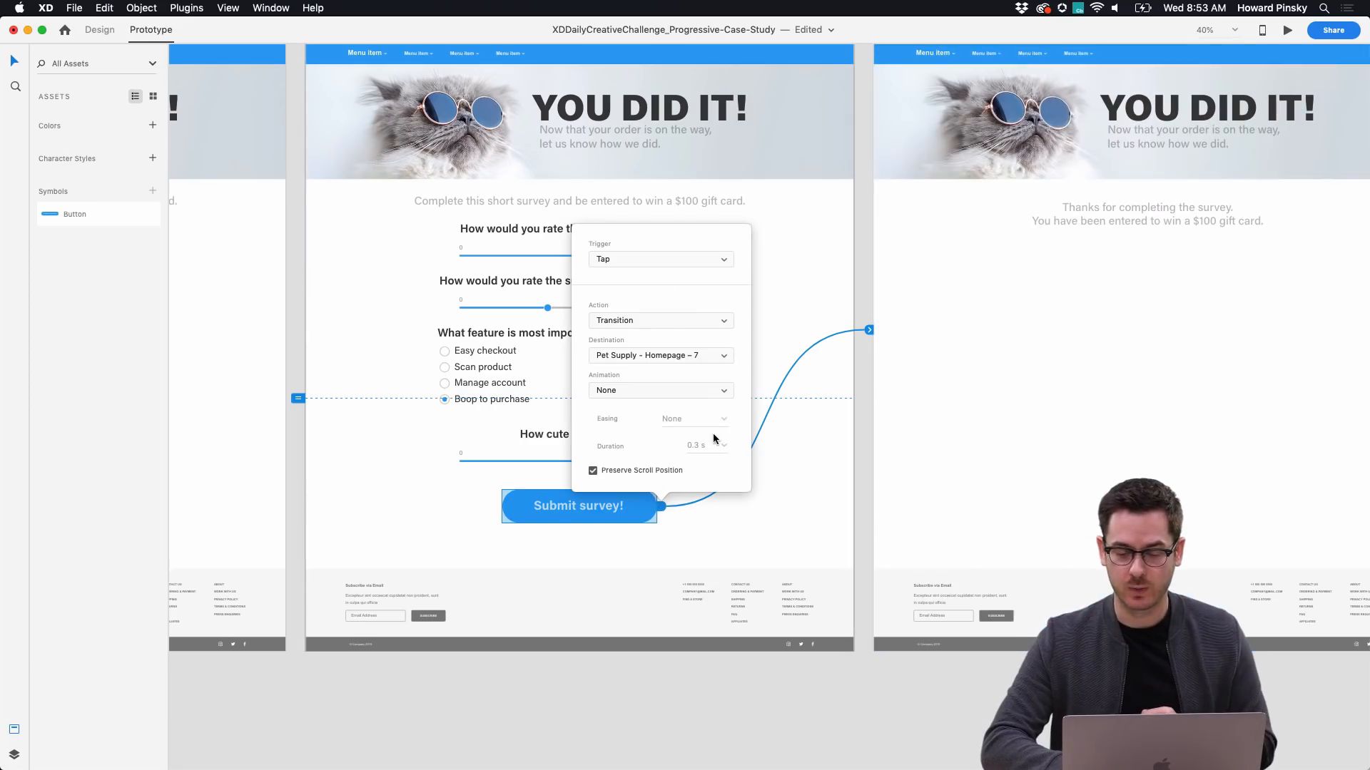
click(658, 469)
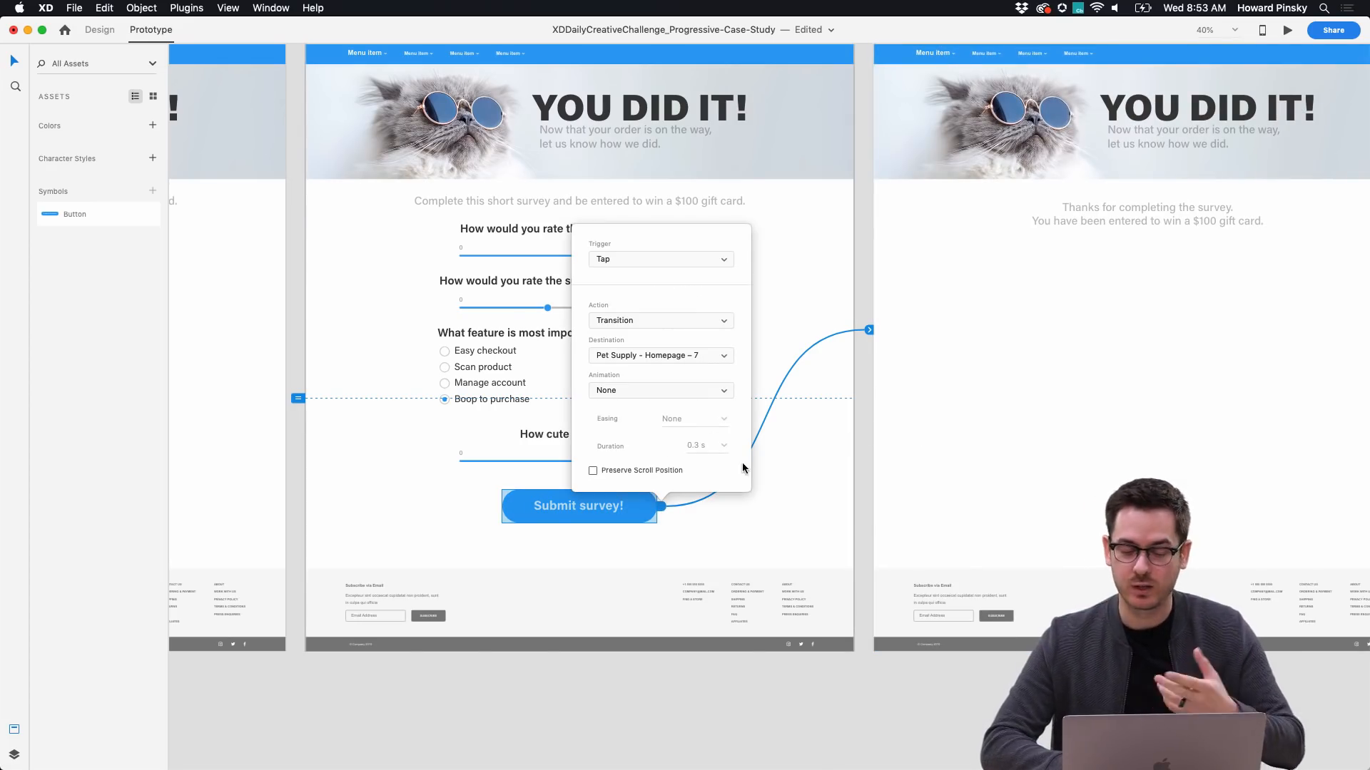
click(843, 467)
Preview the prototype from Pet Supply - Homepage – 3, testing the checkout slider and the subscribe & save slider.
scroll(843, 467, left, 5)
scroll(843, 467, down, 4)
scroll(843, 467, left, 9)
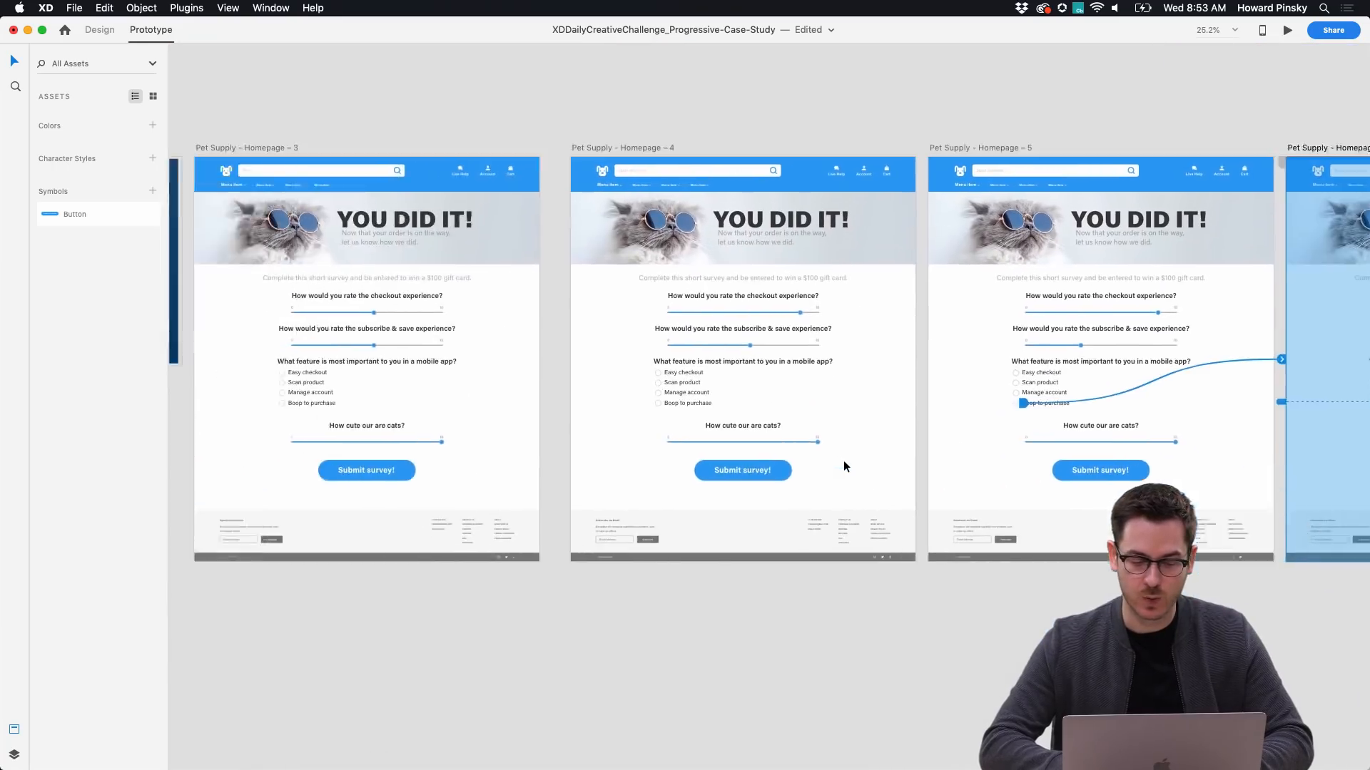
click(872, 355)
key(super+Return)
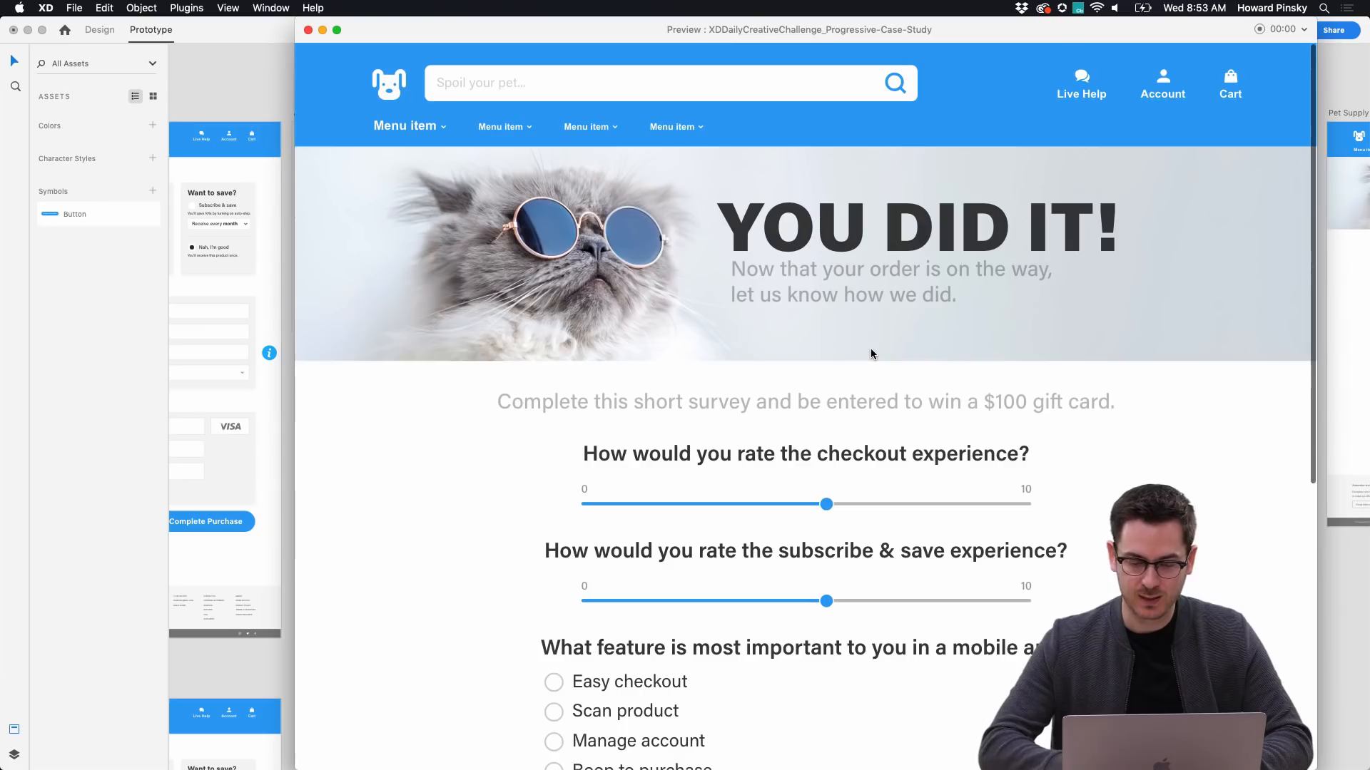
scroll(772, 401, down, 10)
scroll(773, 401, up, 10)
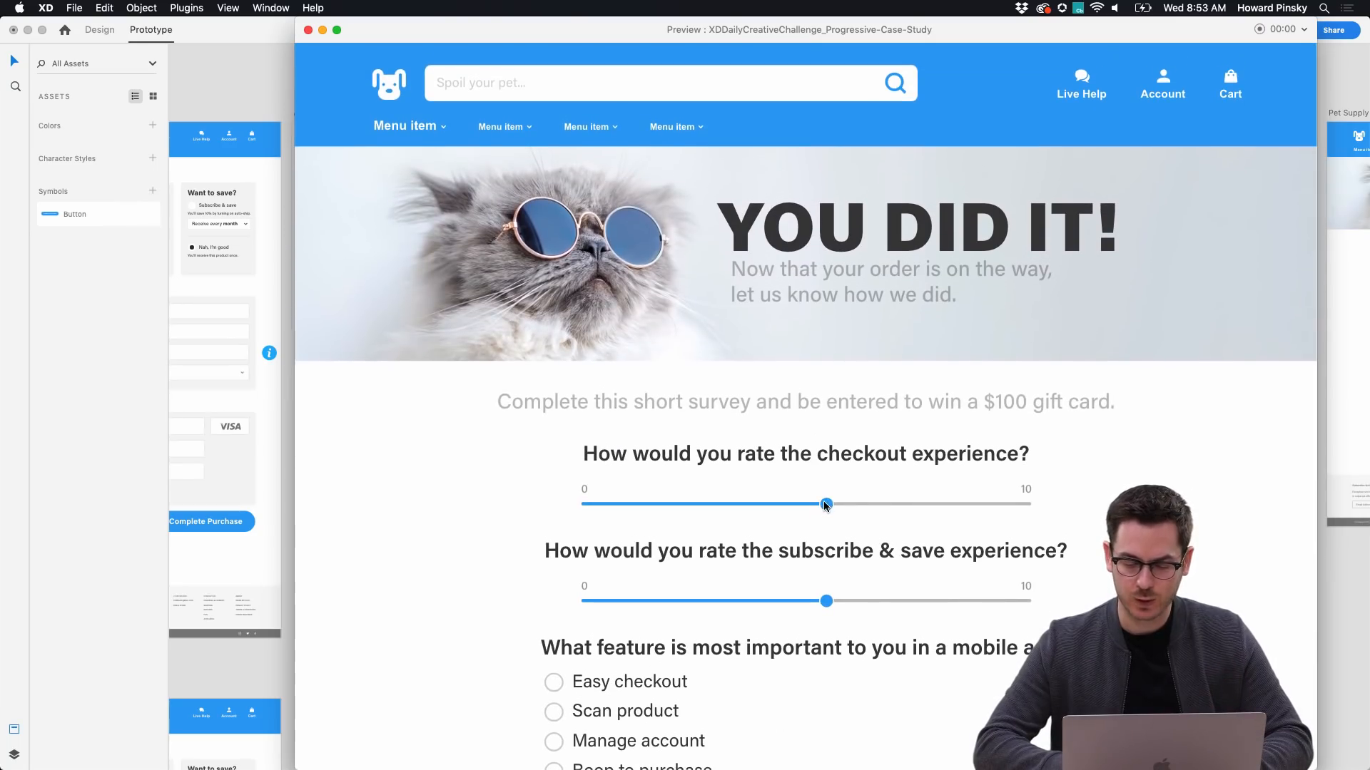
drag(825, 504, 991, 508)
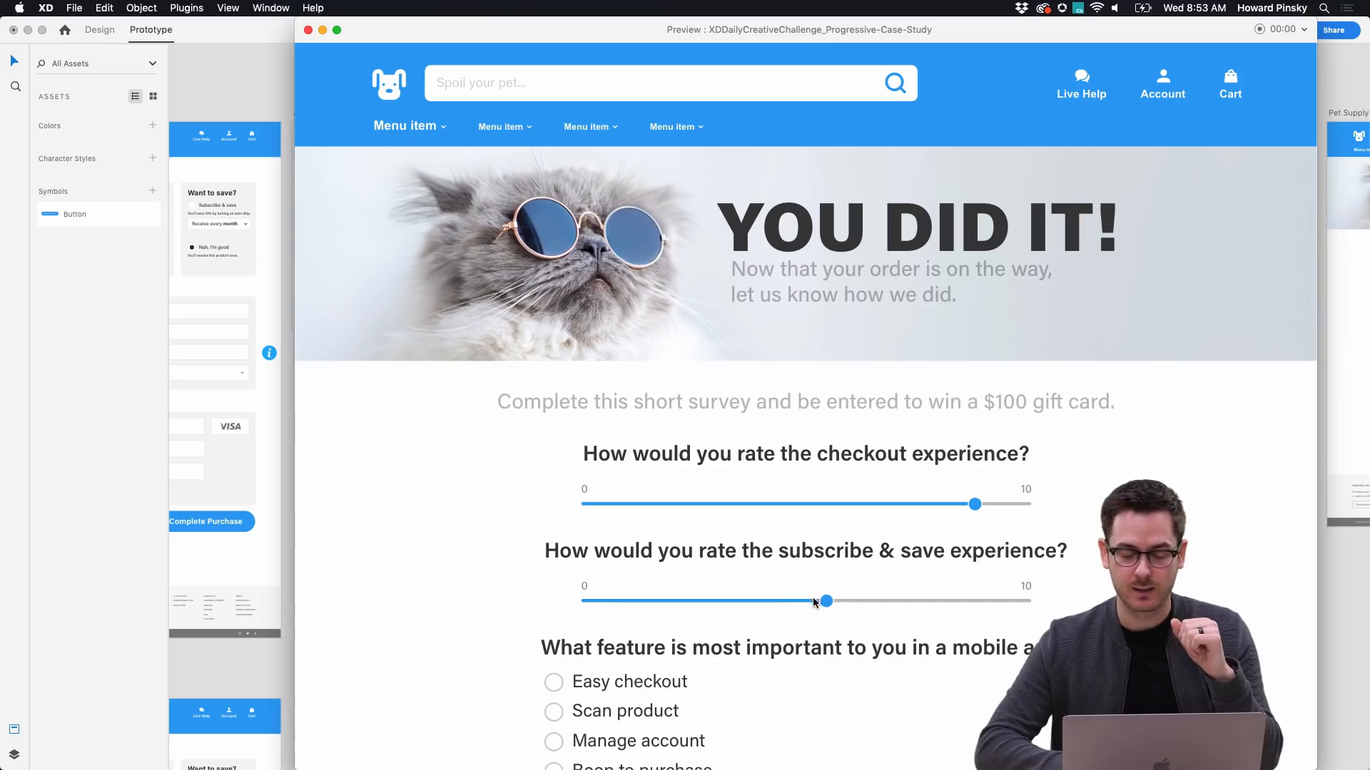
drag(826, 600, 673, 604)
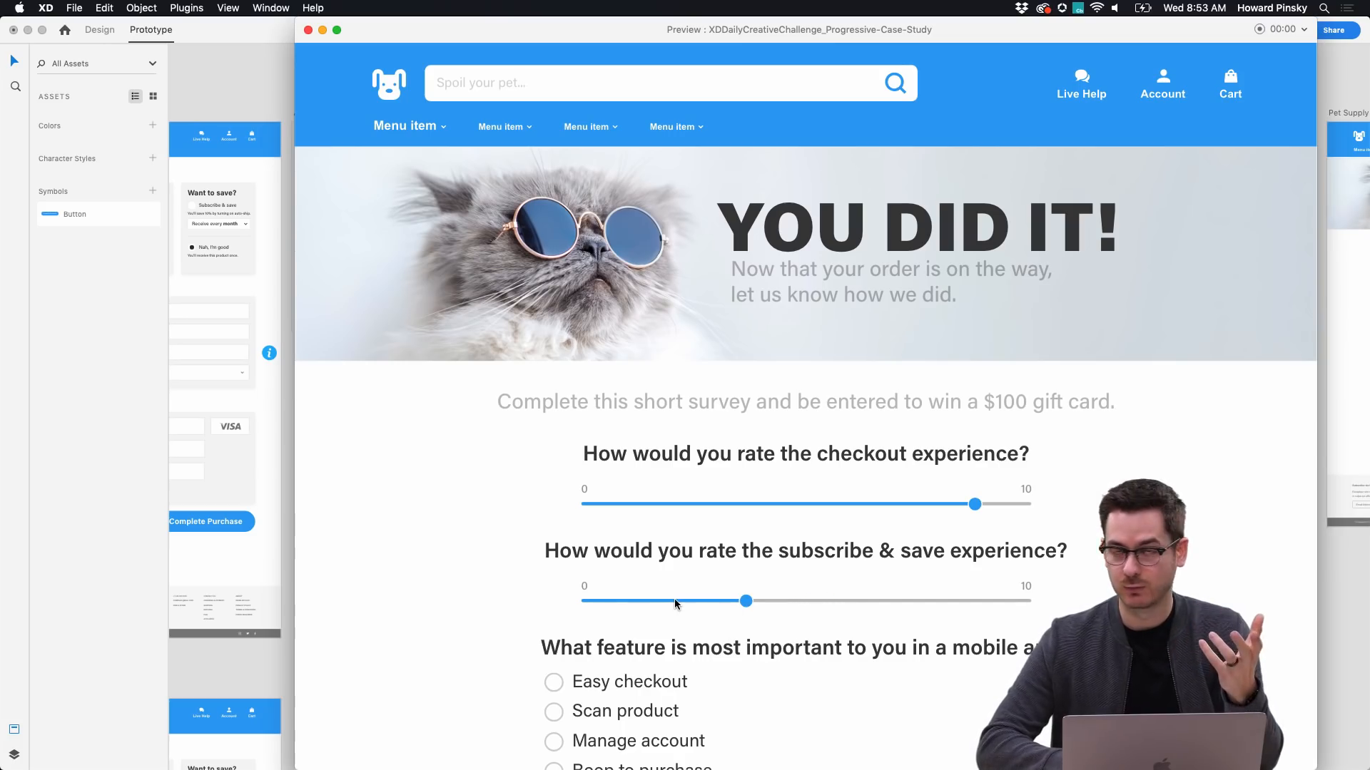
Test the Boop to purchase option and the Submit survey! button in the preview, and close the preview.
scroll(674, 604, down, 5)
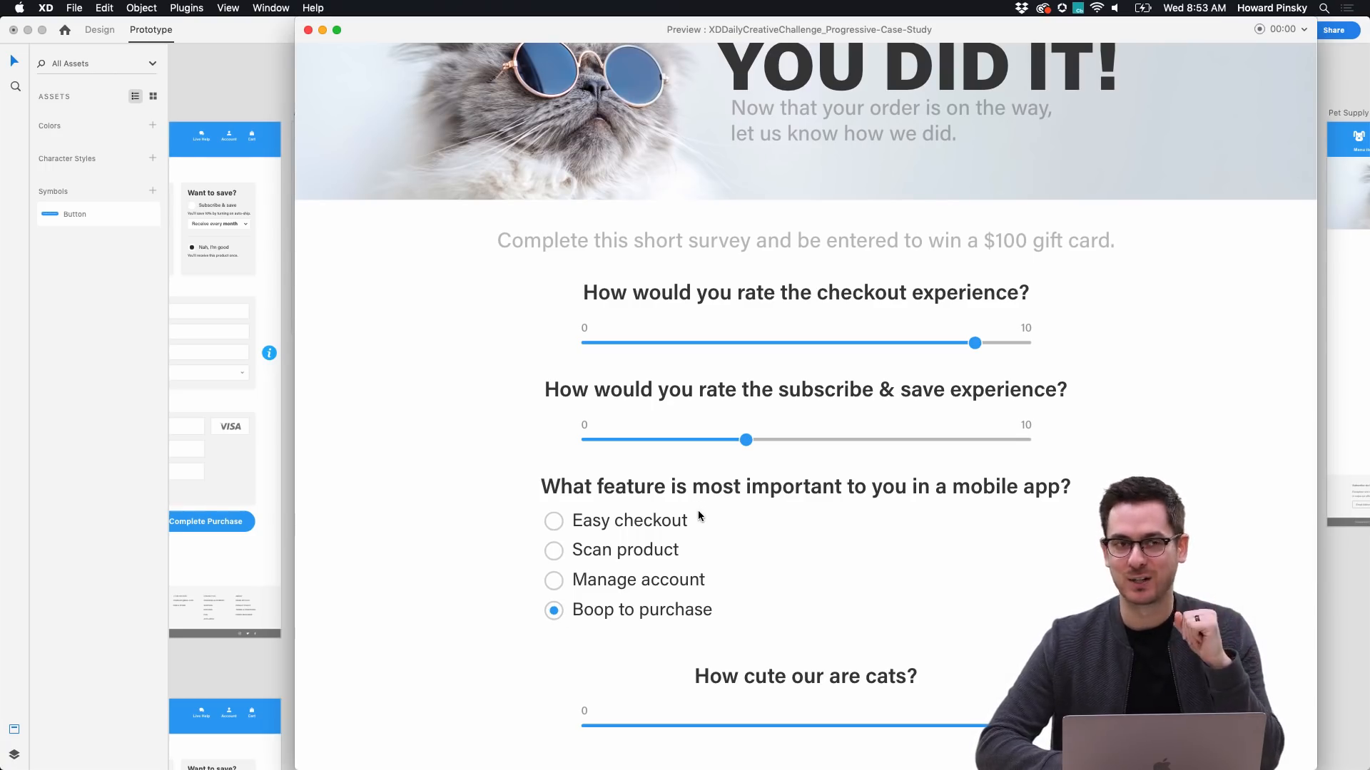
scroll(698, 513, down, 10)
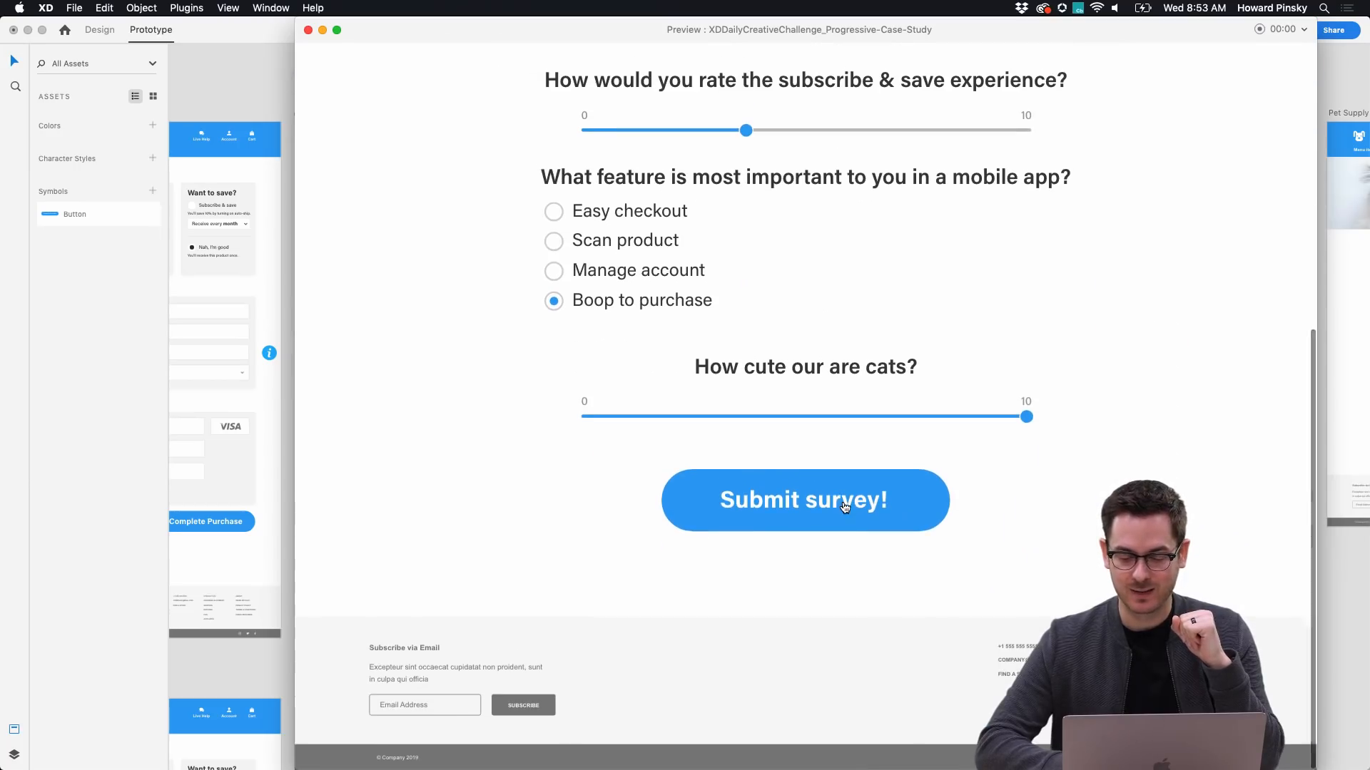
click(844, 506)
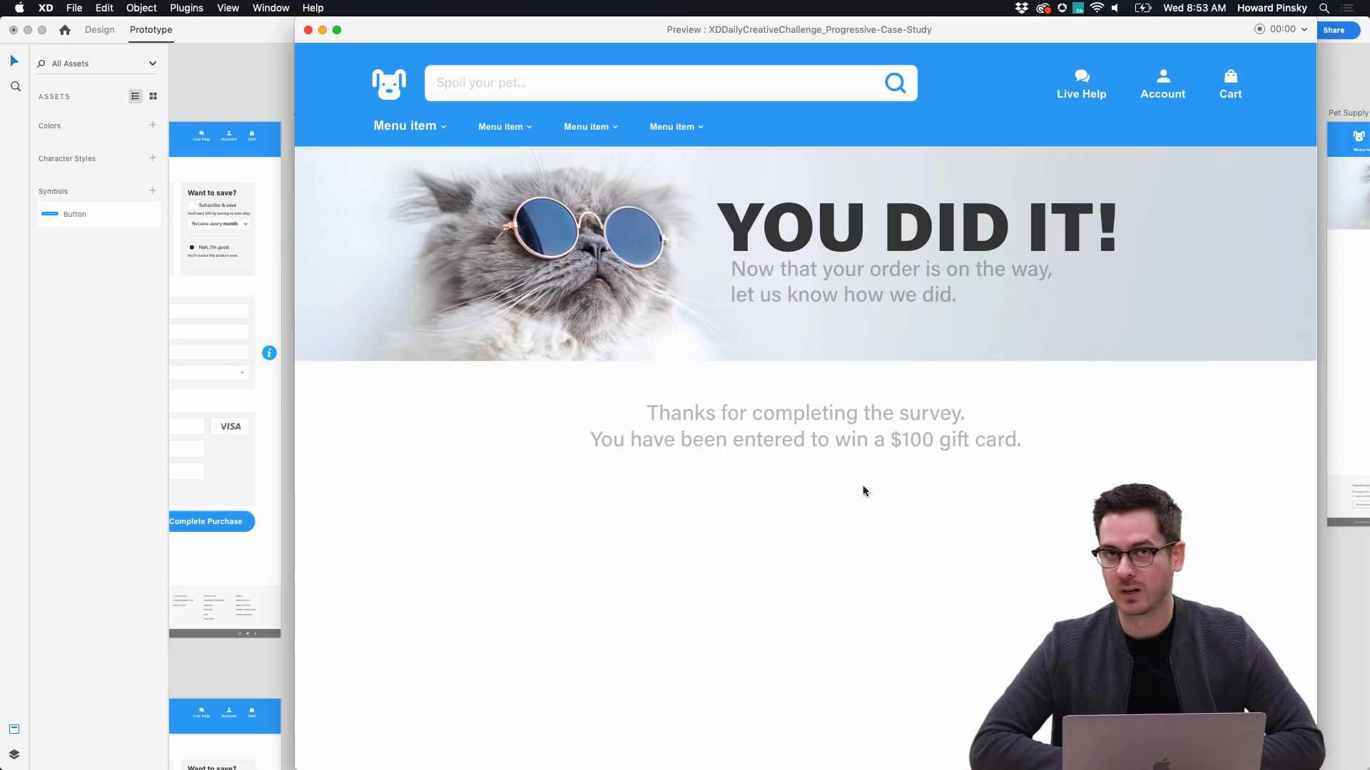
key(super+w)
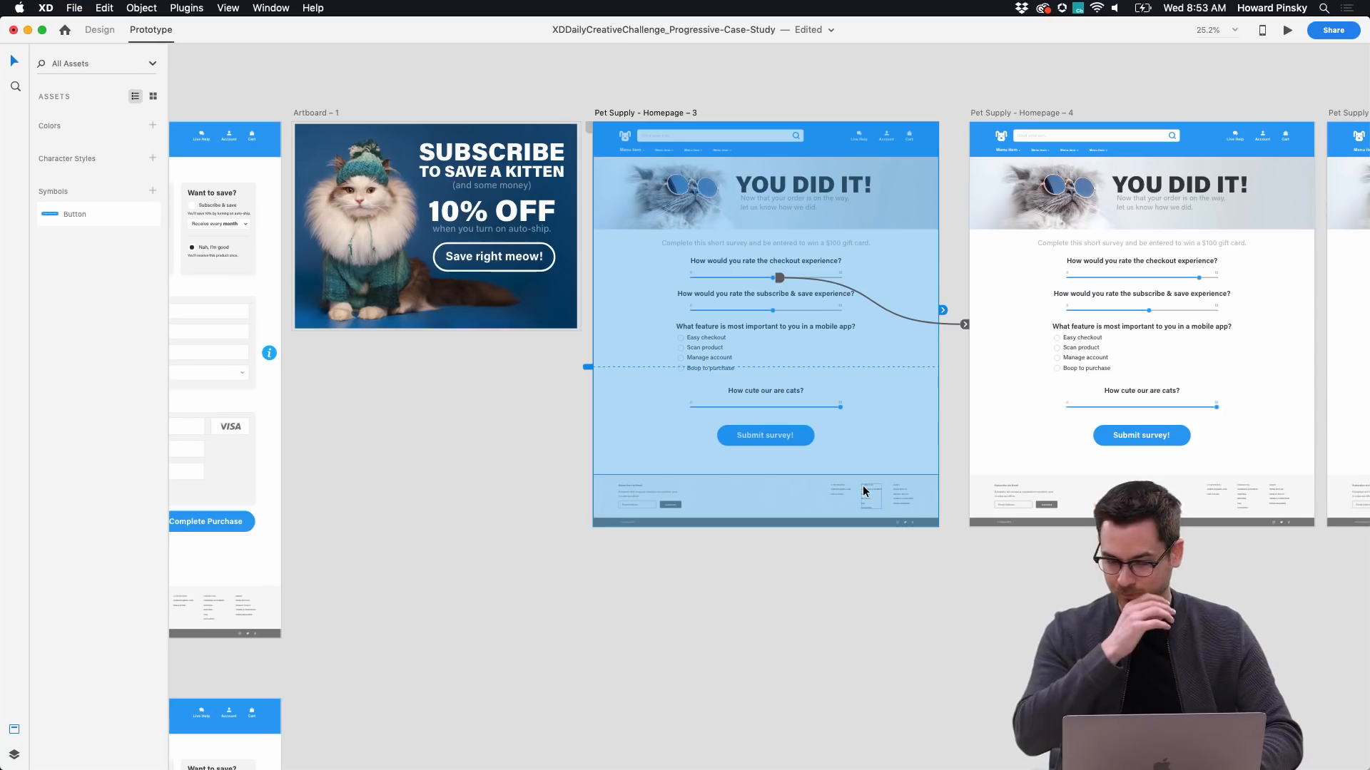
Switch to Safari to review the Rate Experience brief on Behance, and return to Adobe XD to view all artboards together.
scroll(863, 491, right, 3)
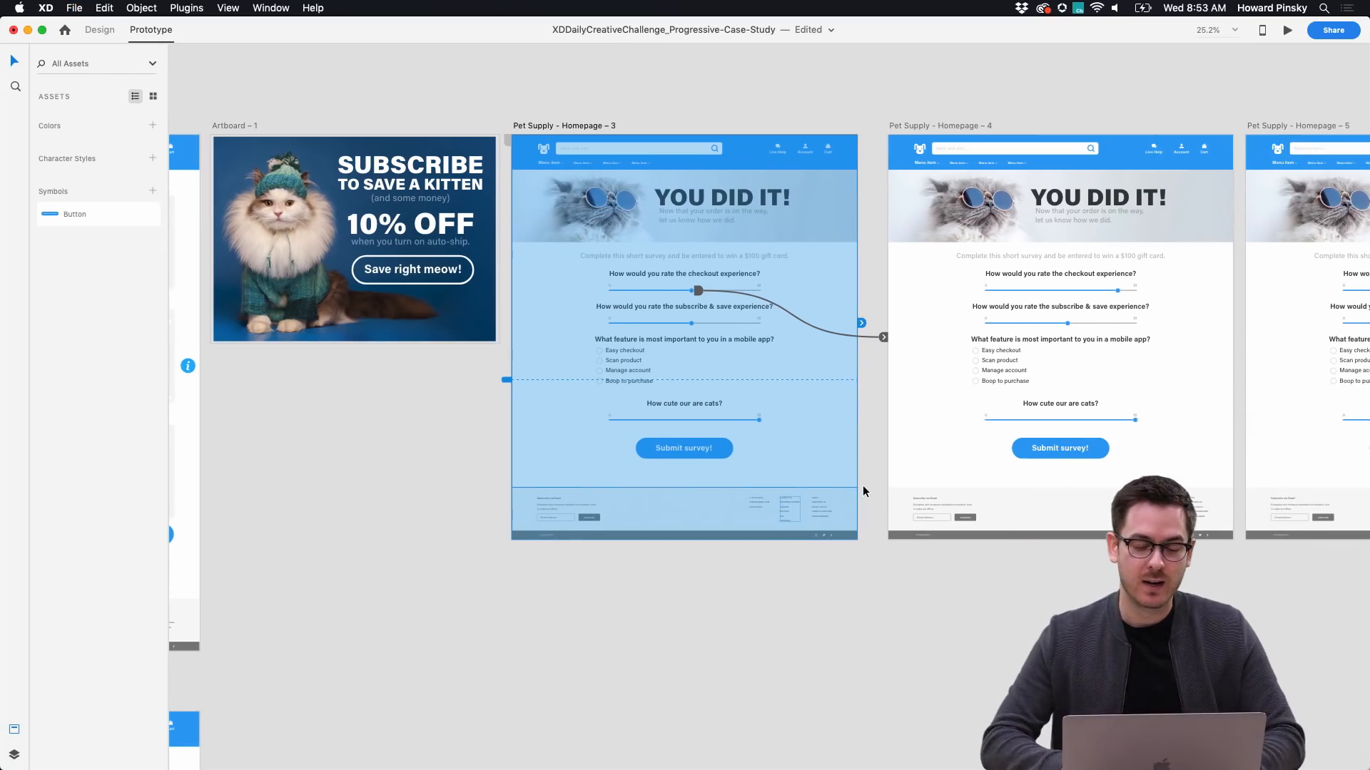
key(super+Tab)
key(super+Tab)
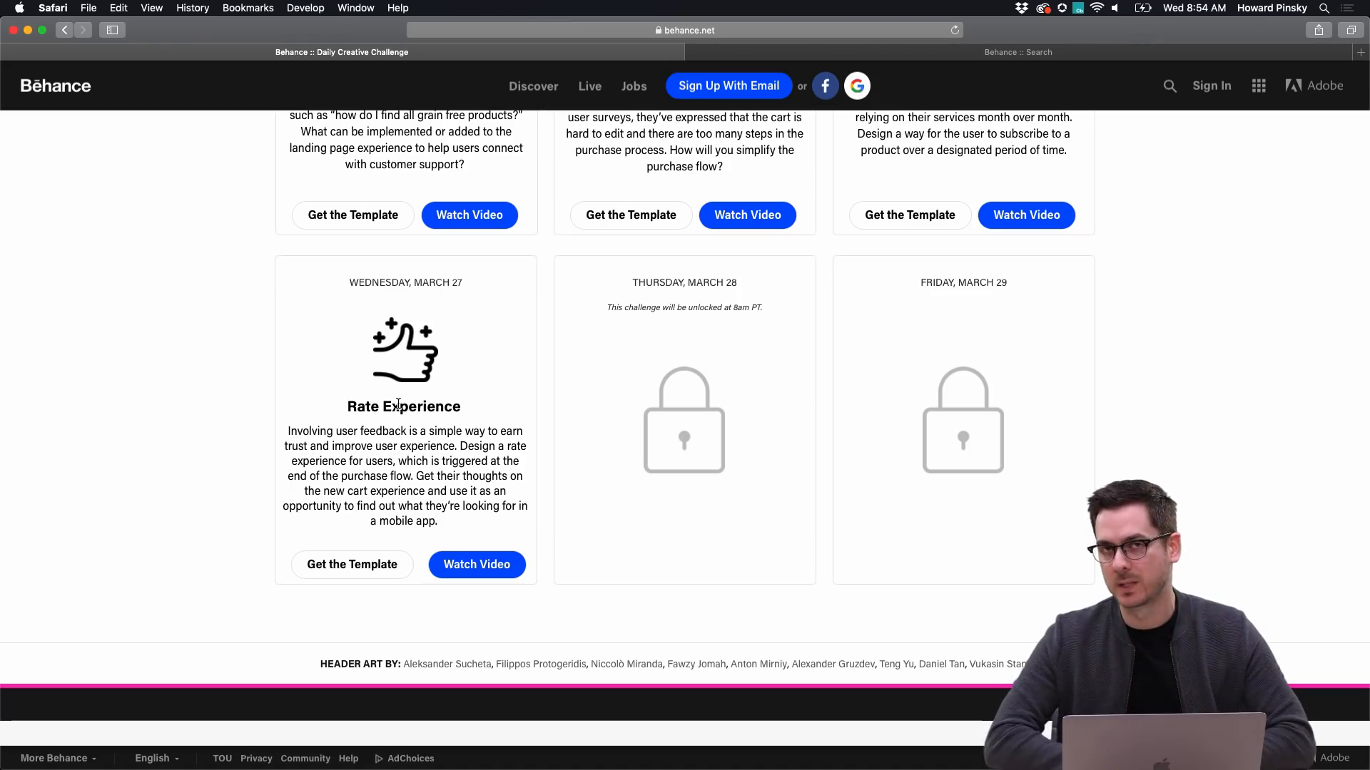
key(super+Tab)
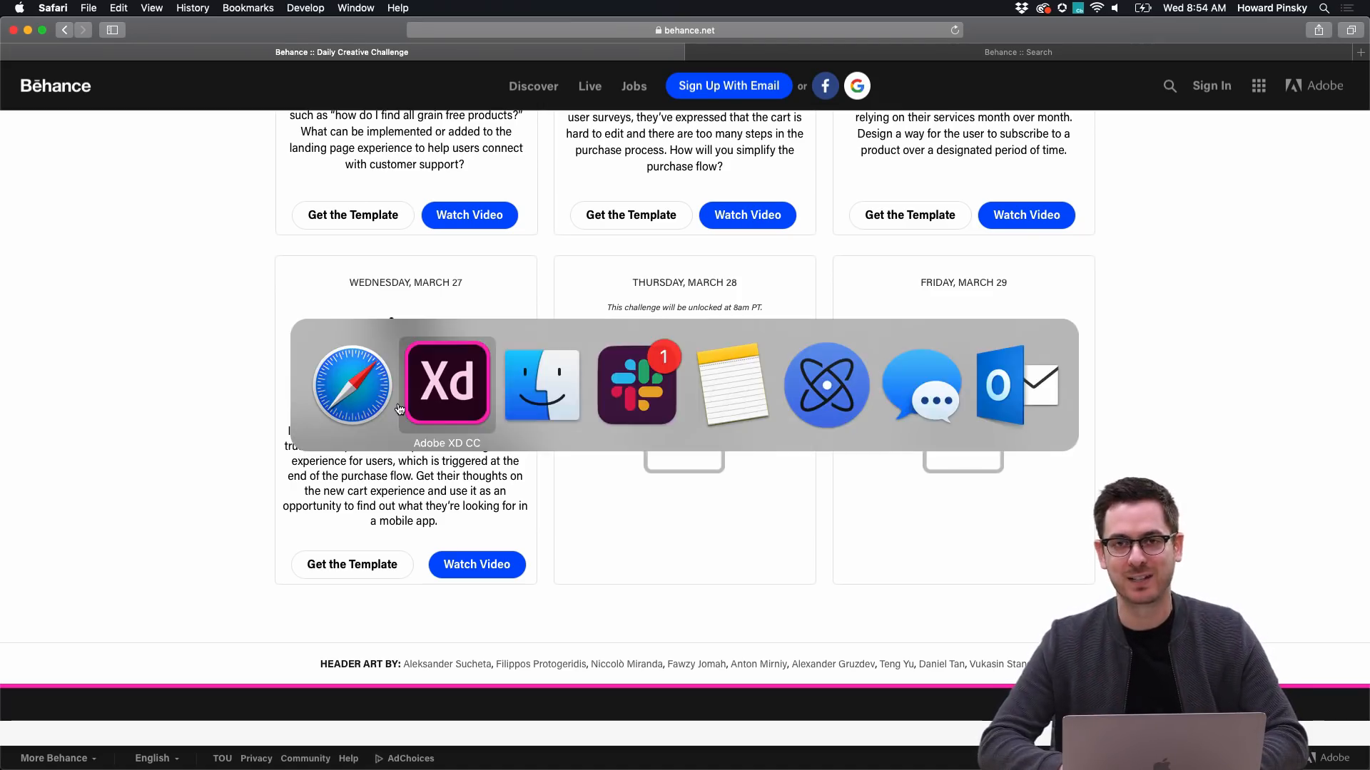
scroll(836, 397, down, 3)
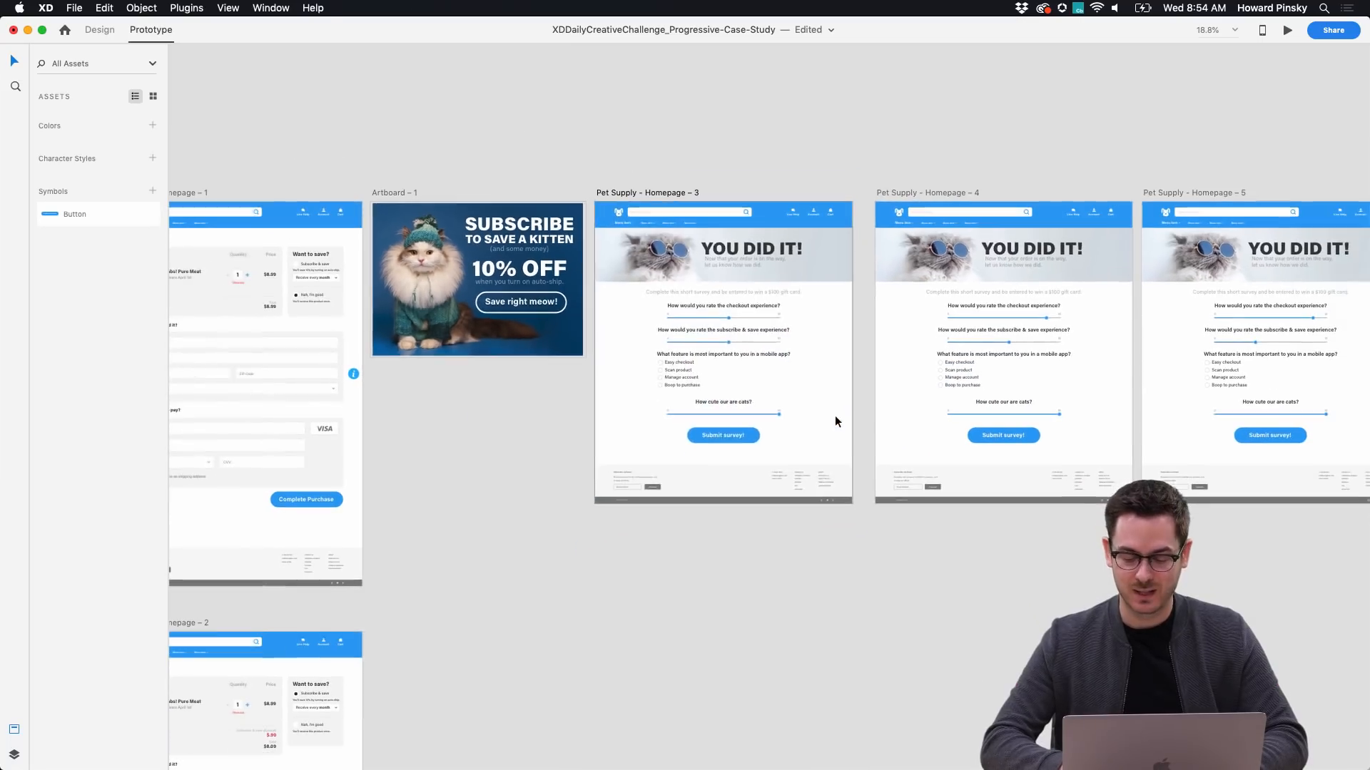
key(super+0)
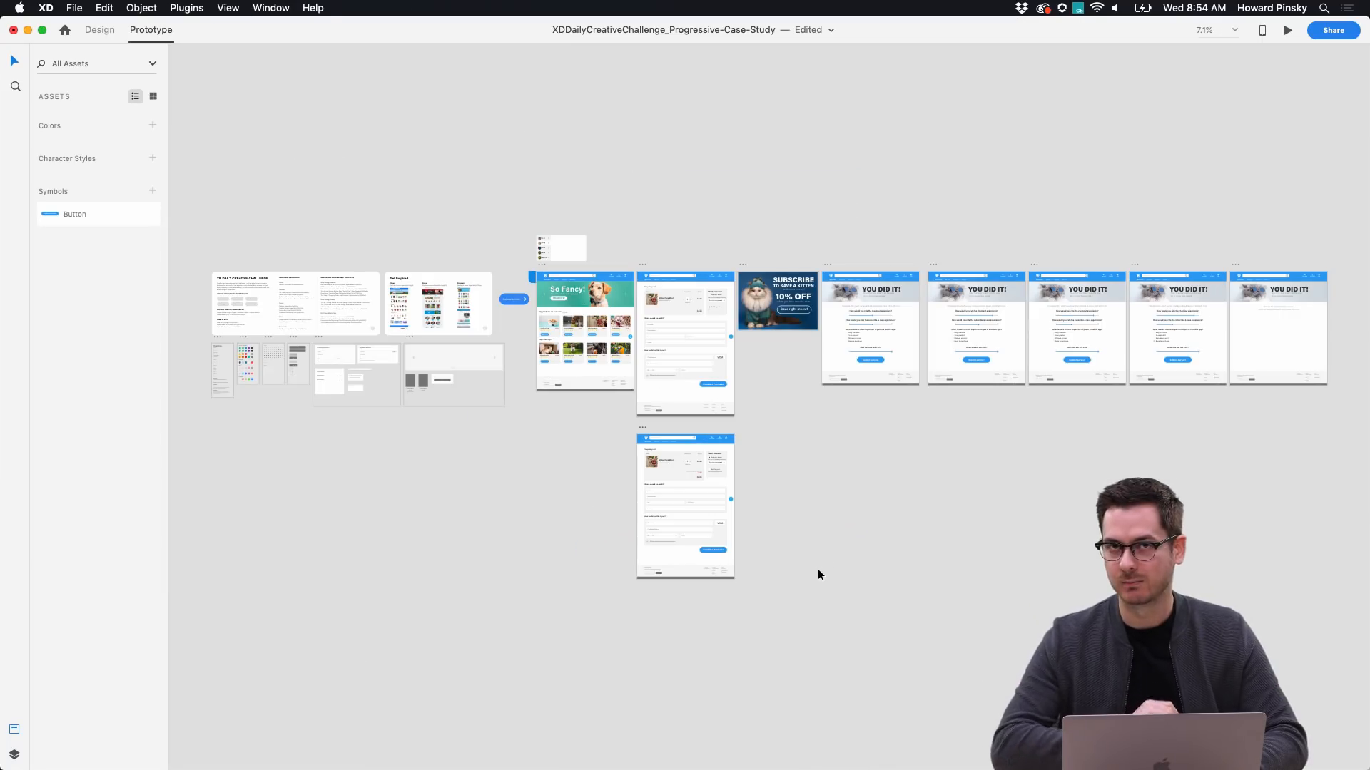